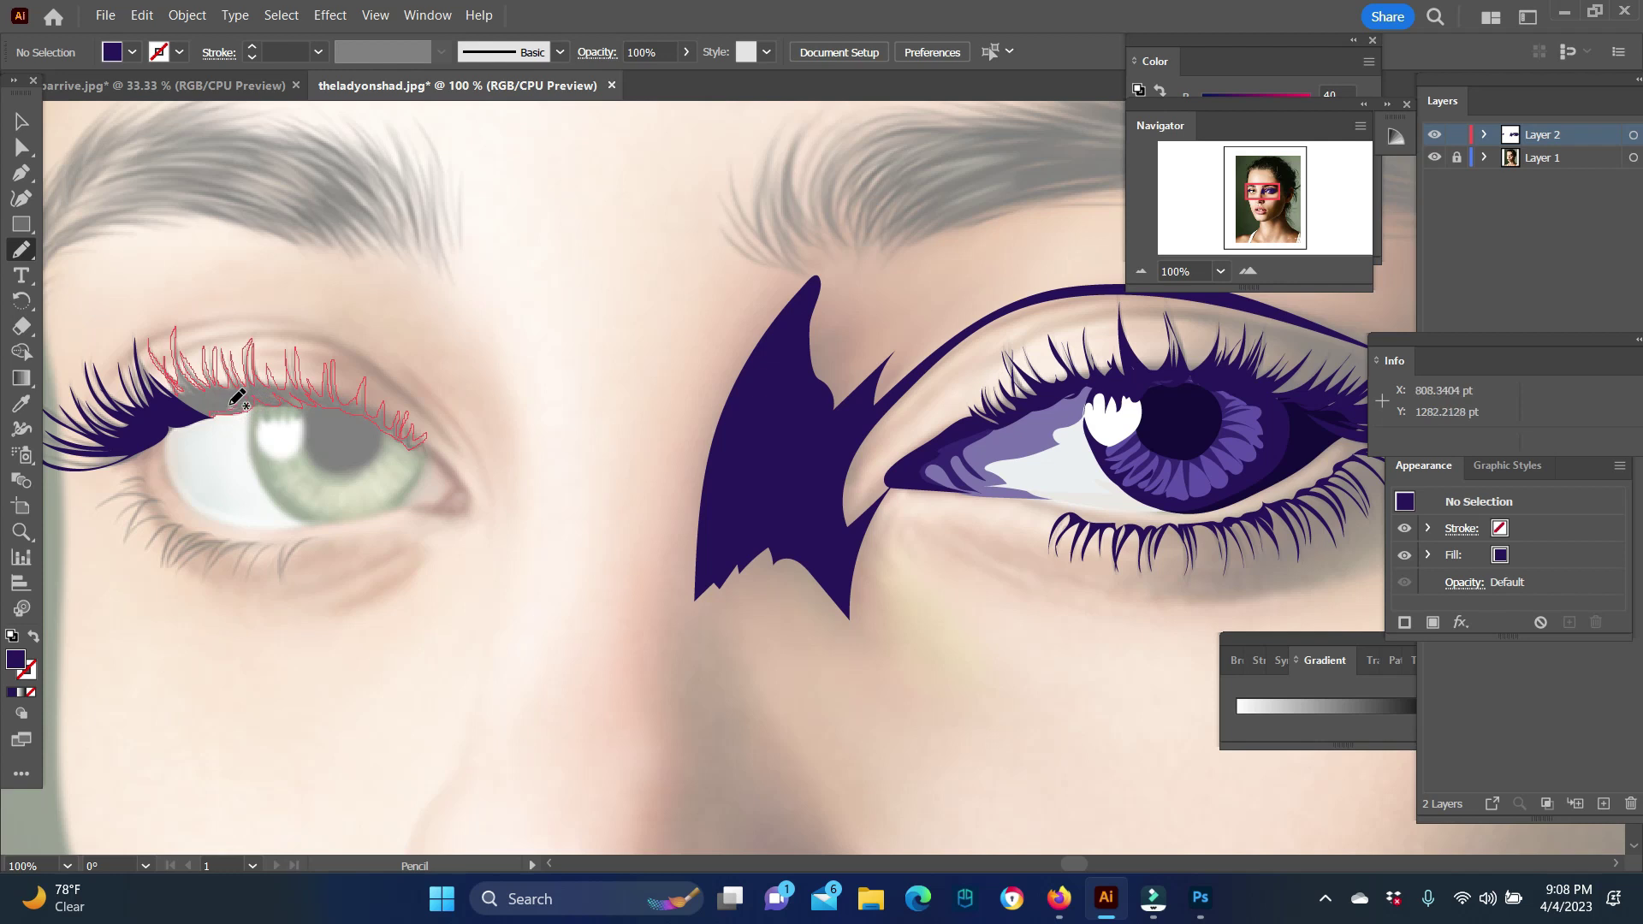
# Step: Trace one more upper lash on the left eye and send the pupil behind the lashes
pyautogui.moveTo(382, 435)
pyautogui.mouseDown()
pyautogui.moveTo(370, 459)
pyautogui.moveTo(368, 407)
pyautogui.mouseUp()
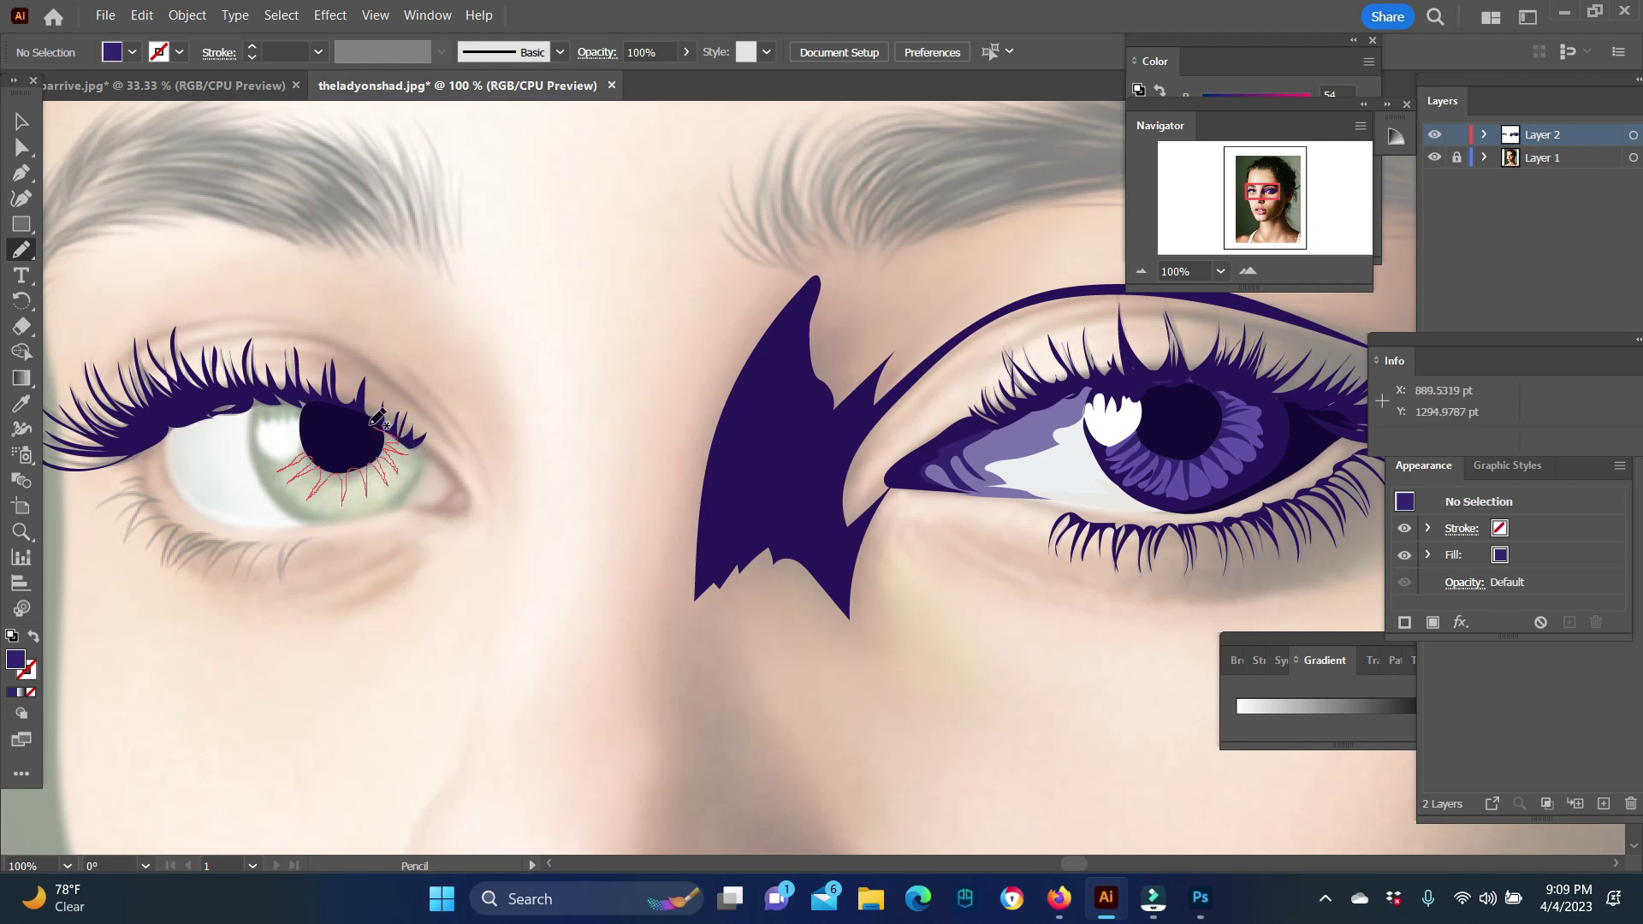
pyautogui.press('v')
pyautogui.rightClick(333, 291)
pyautogui.click(466, 717)
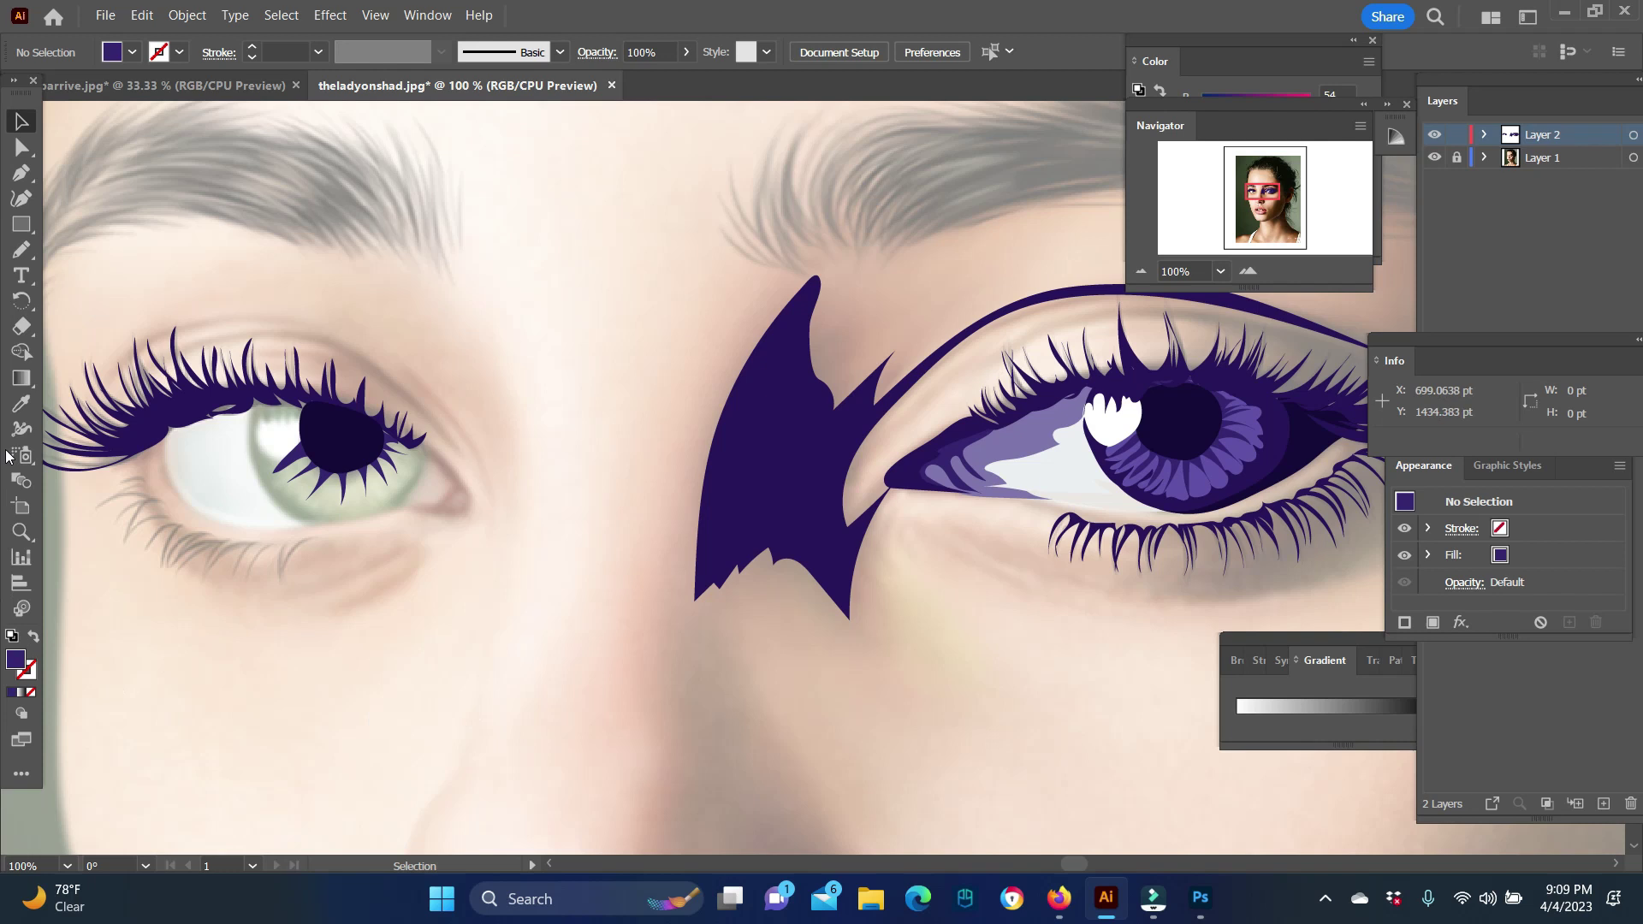
# Step: Draw the left iris rim and its petals in lighter purple sampled from the right iris
pyautogui.press('n')
pyautogui.moveTo(258, 408); pyautogui.dragTo(265, 444)
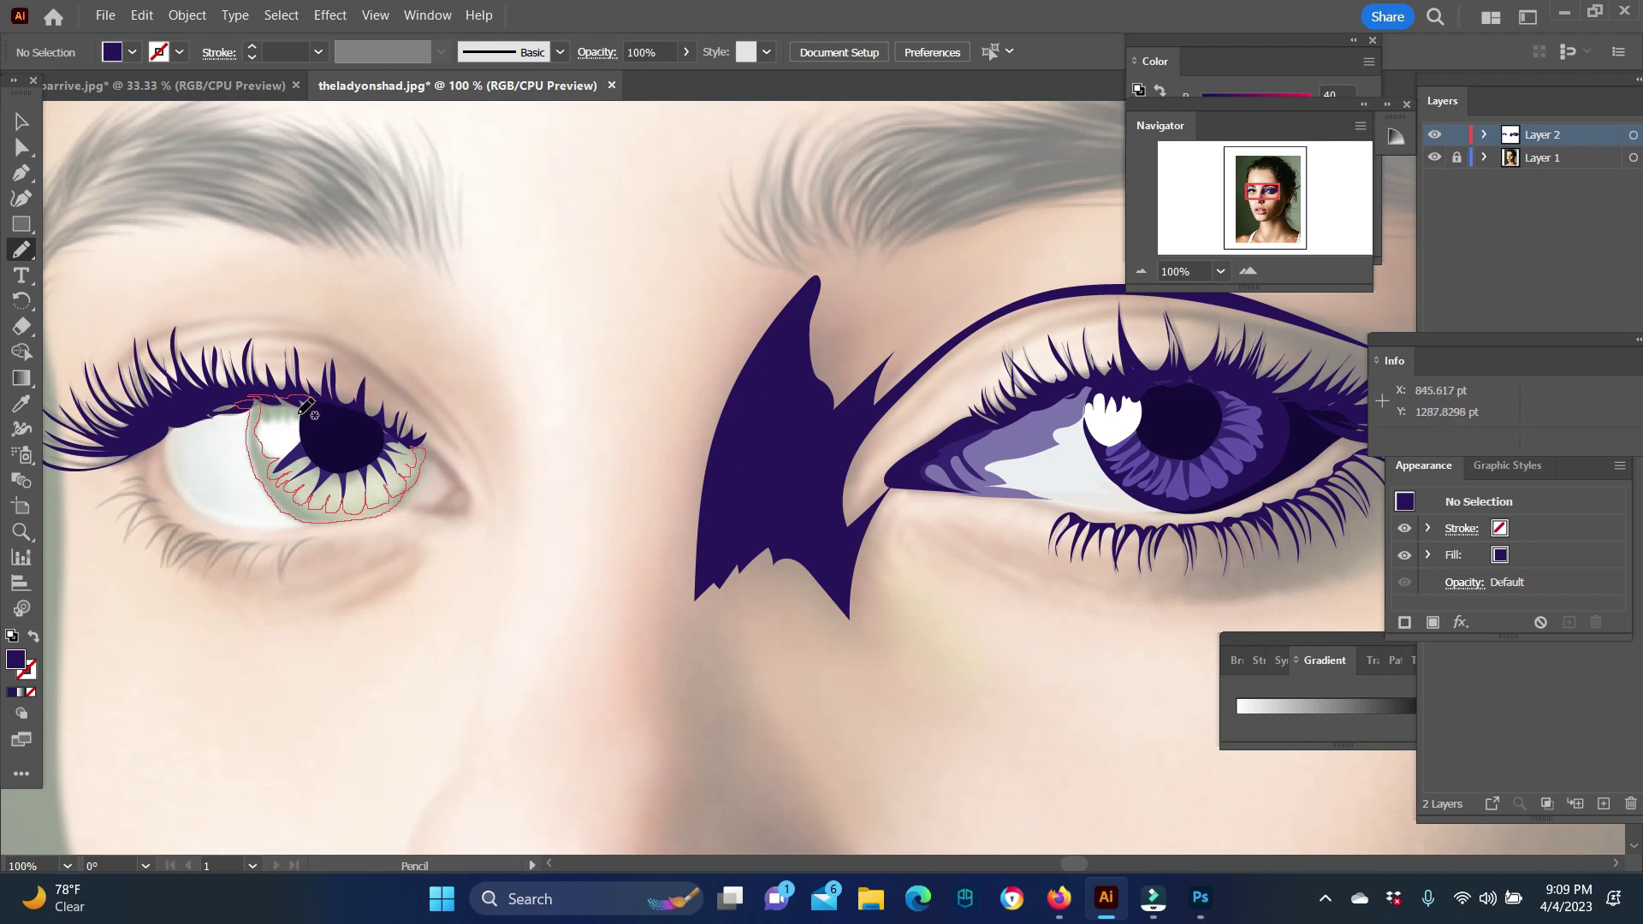
pyautogui.press('i')
pyautogui.click(1241, 432)
pyautogui.press('n')
pyautogui.moveTo(374, 510)
pyautogui.mouseDown()
pyautogui.moveTo(265, 456)
pyautogui.moveTo(299, 403)
pyautogui.mouseUp()
# Step: Send the iris shape behind the petals and draw a white highlight on the left iris
pyautogui.press('v')
pyautogui.rightClick(349, 462)
pyautogui.click(653, 837)
pyautogui.press('i')
pyautogui.click(274, 432)
pyautogui.press('n')
pyautogui.moveTo(297, 446); pyautogui.dragTo(268, 405)
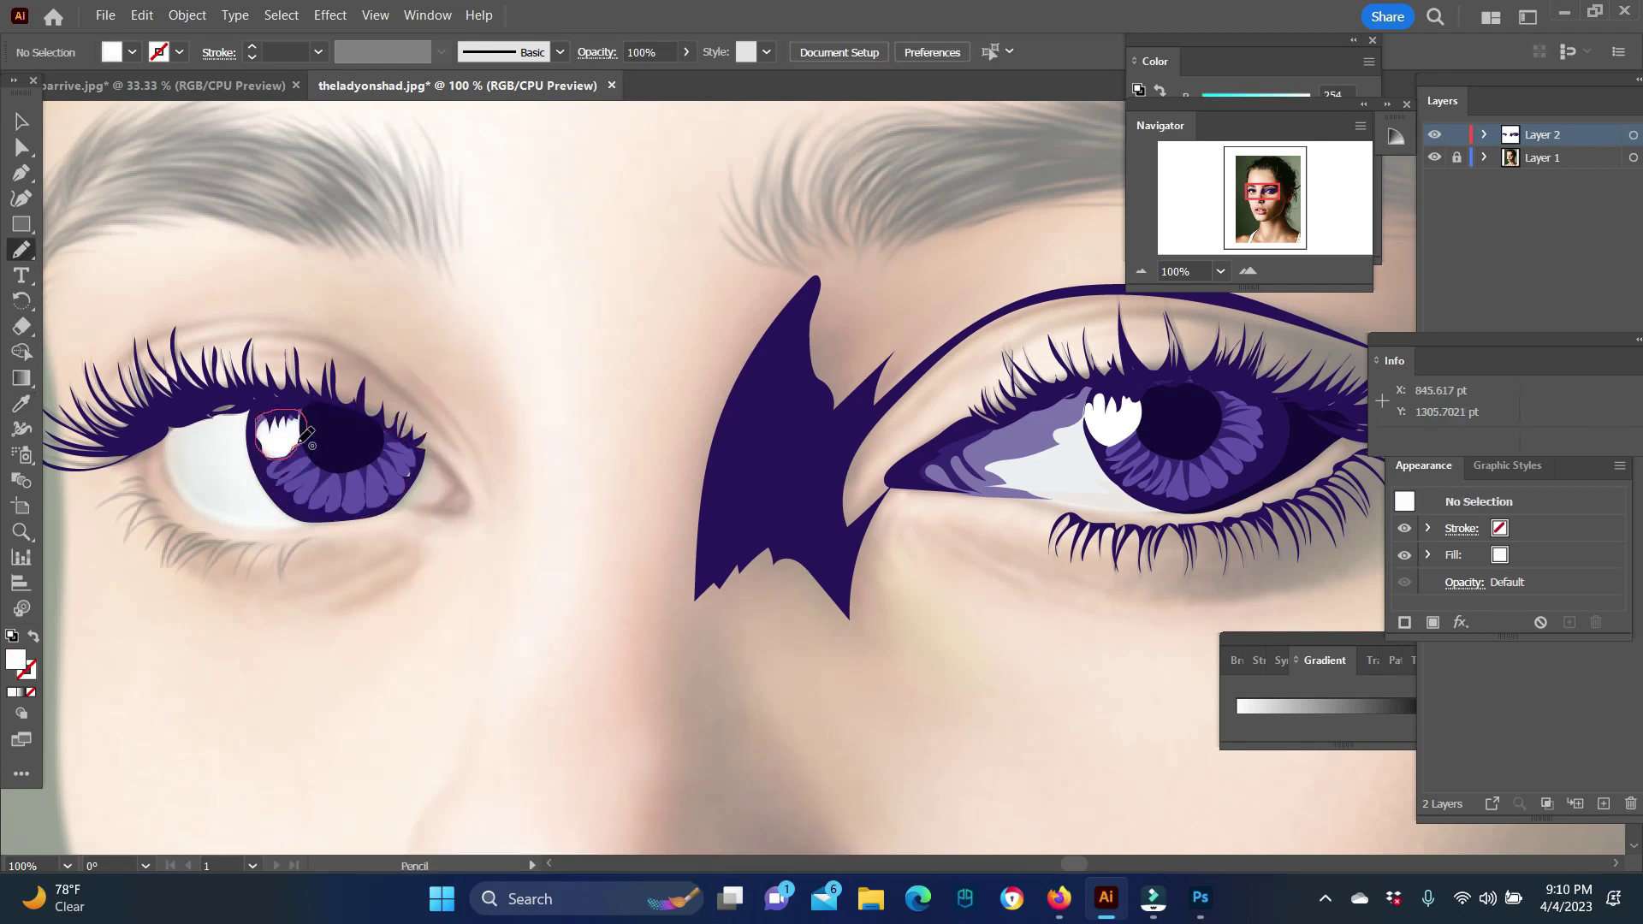
# Step: Restack the highlight and petal shapes so the white highlight sits above the petals
pyautogui.press('v')
pyautogui.rightClick(276, 429)
pyautogui.click(599, 841)
pyautogui.rightClick(346, 456)
pyautogui.click(599, 841)
pyautogui.rightClick(359, 462)
pyautogui.click(599, 841)
pyautogui.click(580, 664)
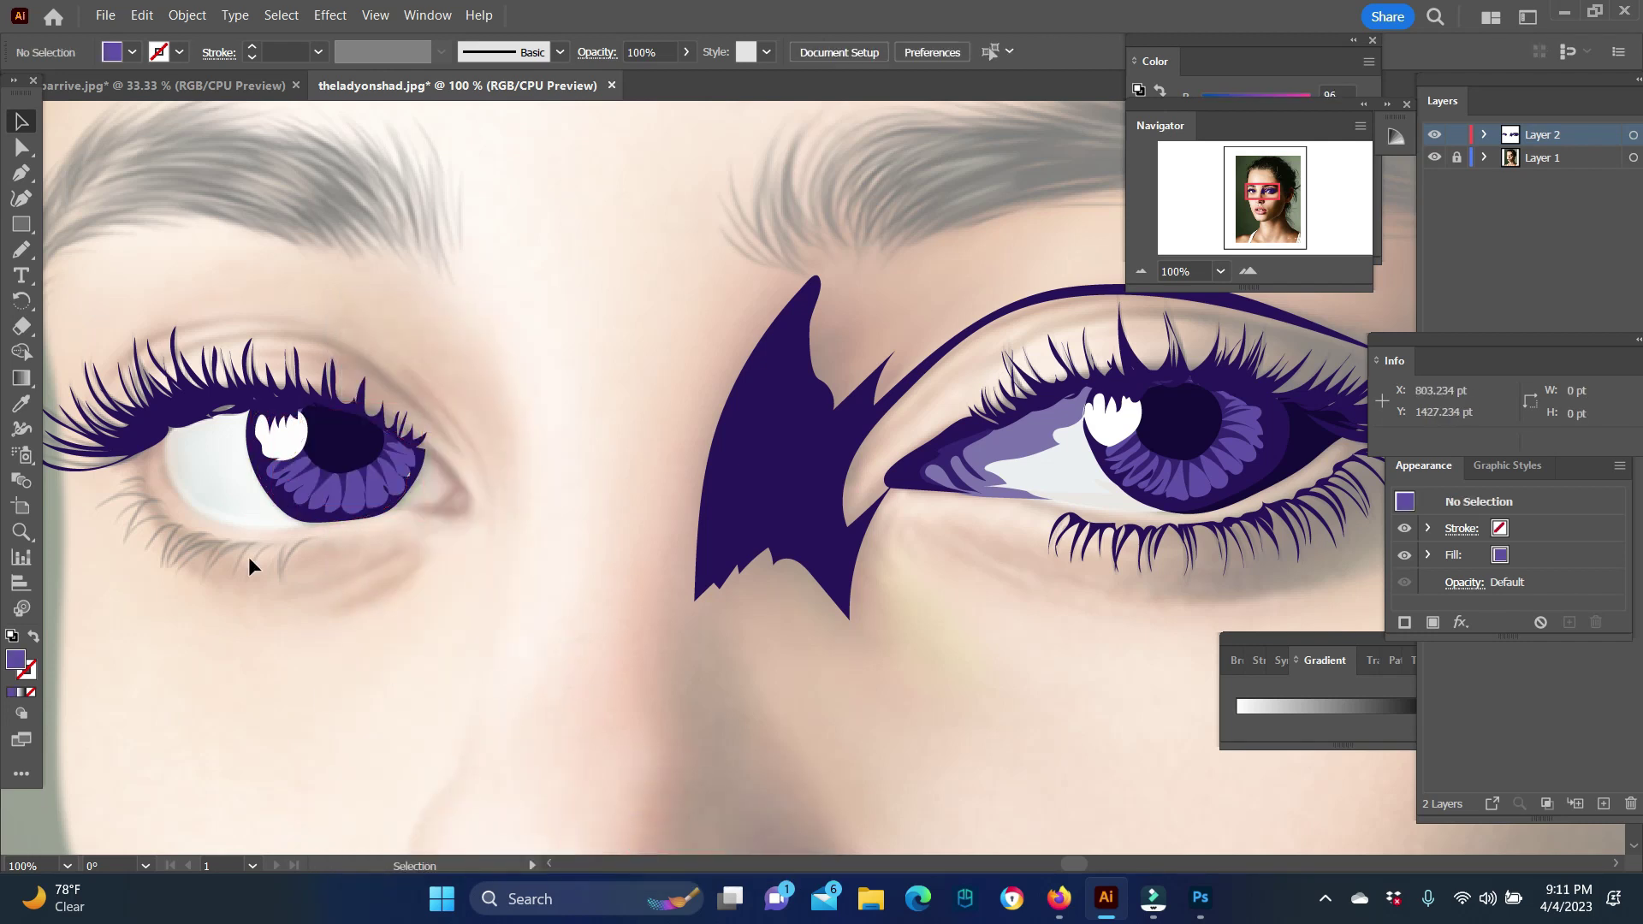
pyautogui.press('i')
pyautogui.click(295, 395)
pyautogui.press('n')
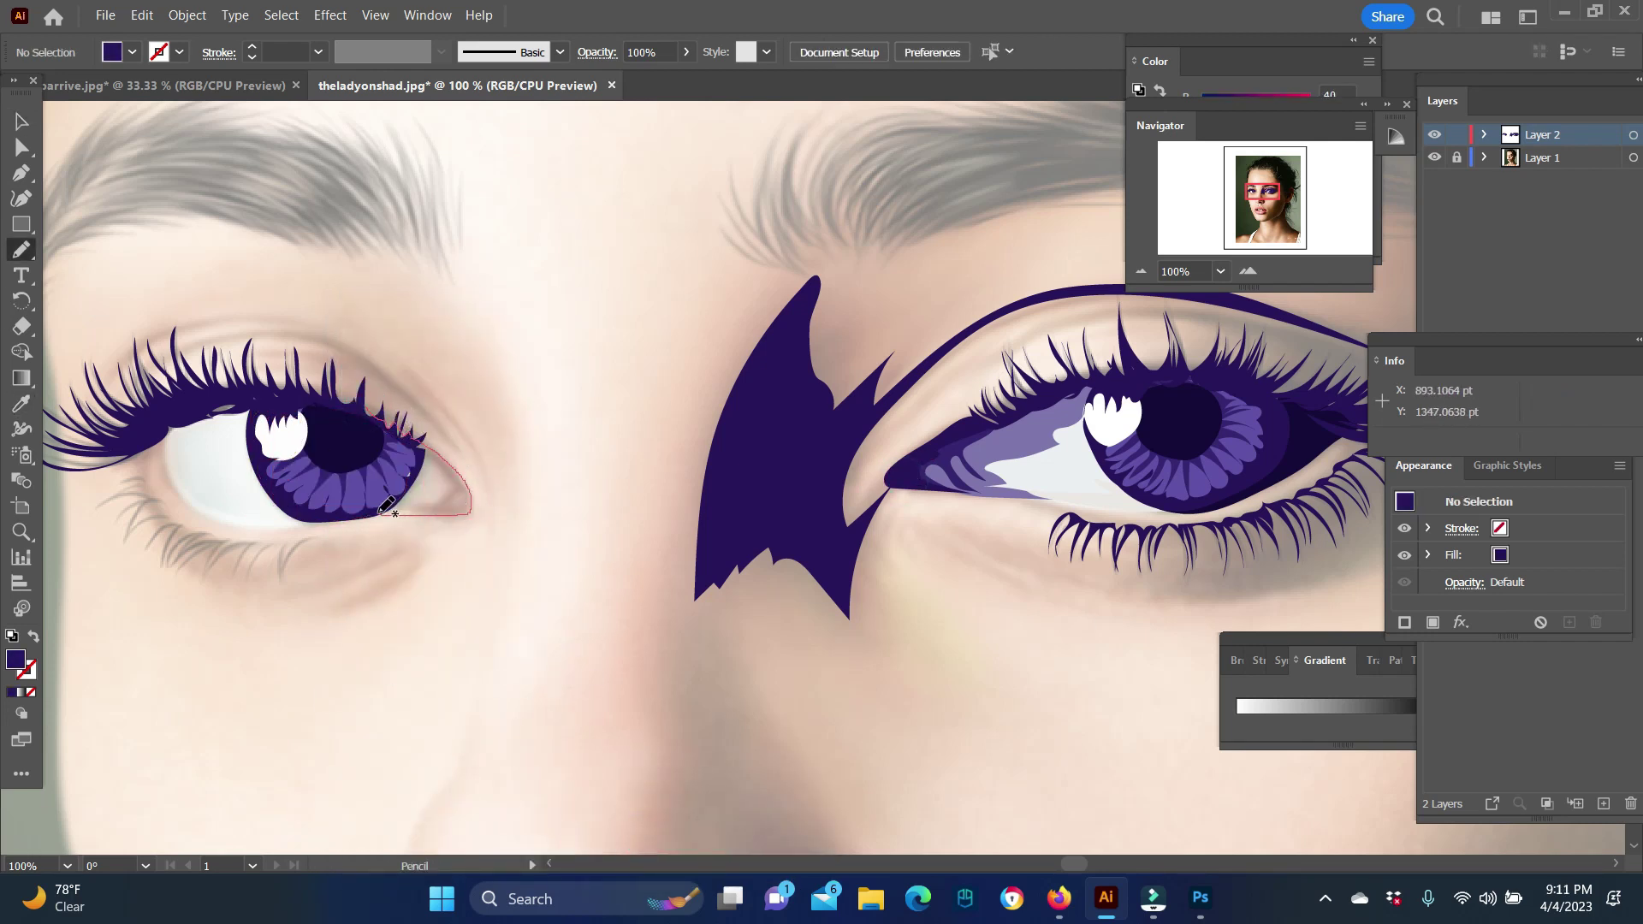
# Step: Outline the left eye's inner and outer corners and trace the light grey eye white
pyautogui.moveTo(453, 466); pyautogui.dragTo(403, 430)
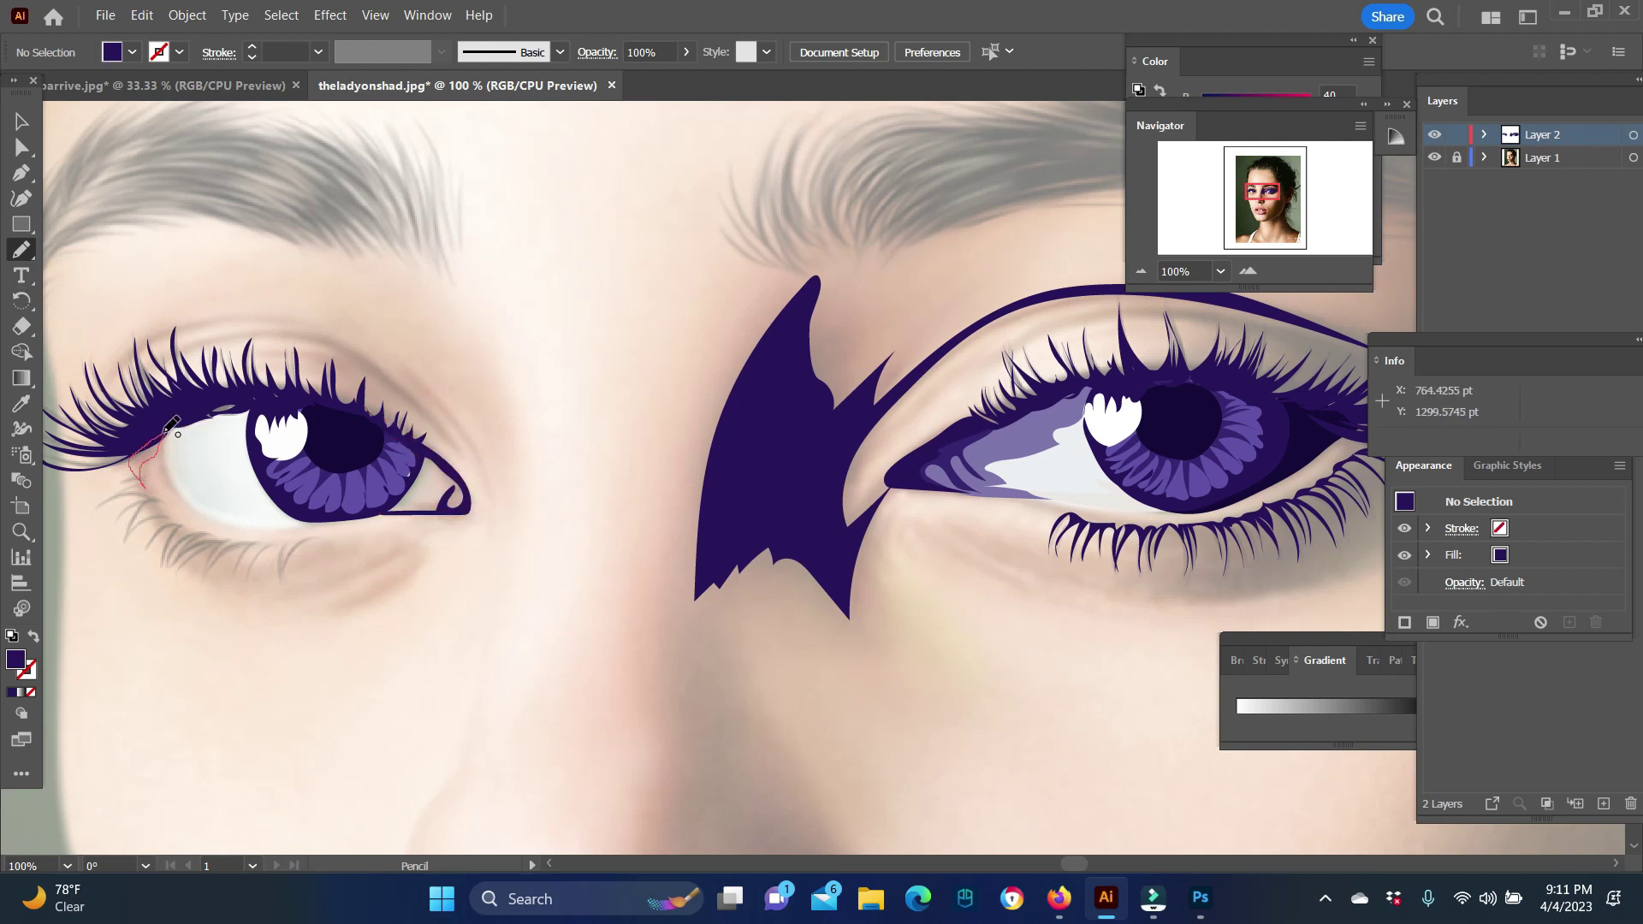
pyautogui.moveTo(165, 475)
pyautogui.mouseDown()
pyautogui.moveTo(249, 408)
pyautogui.moveTo(168, 428)
pyautogui.mouseUp()
pyautogui.press('i')
pyautogui.click(210, 483)
pyautogui.press('n')
pyautogui.moveTo(261, 408); pyautogui.dragTo(167, 438)
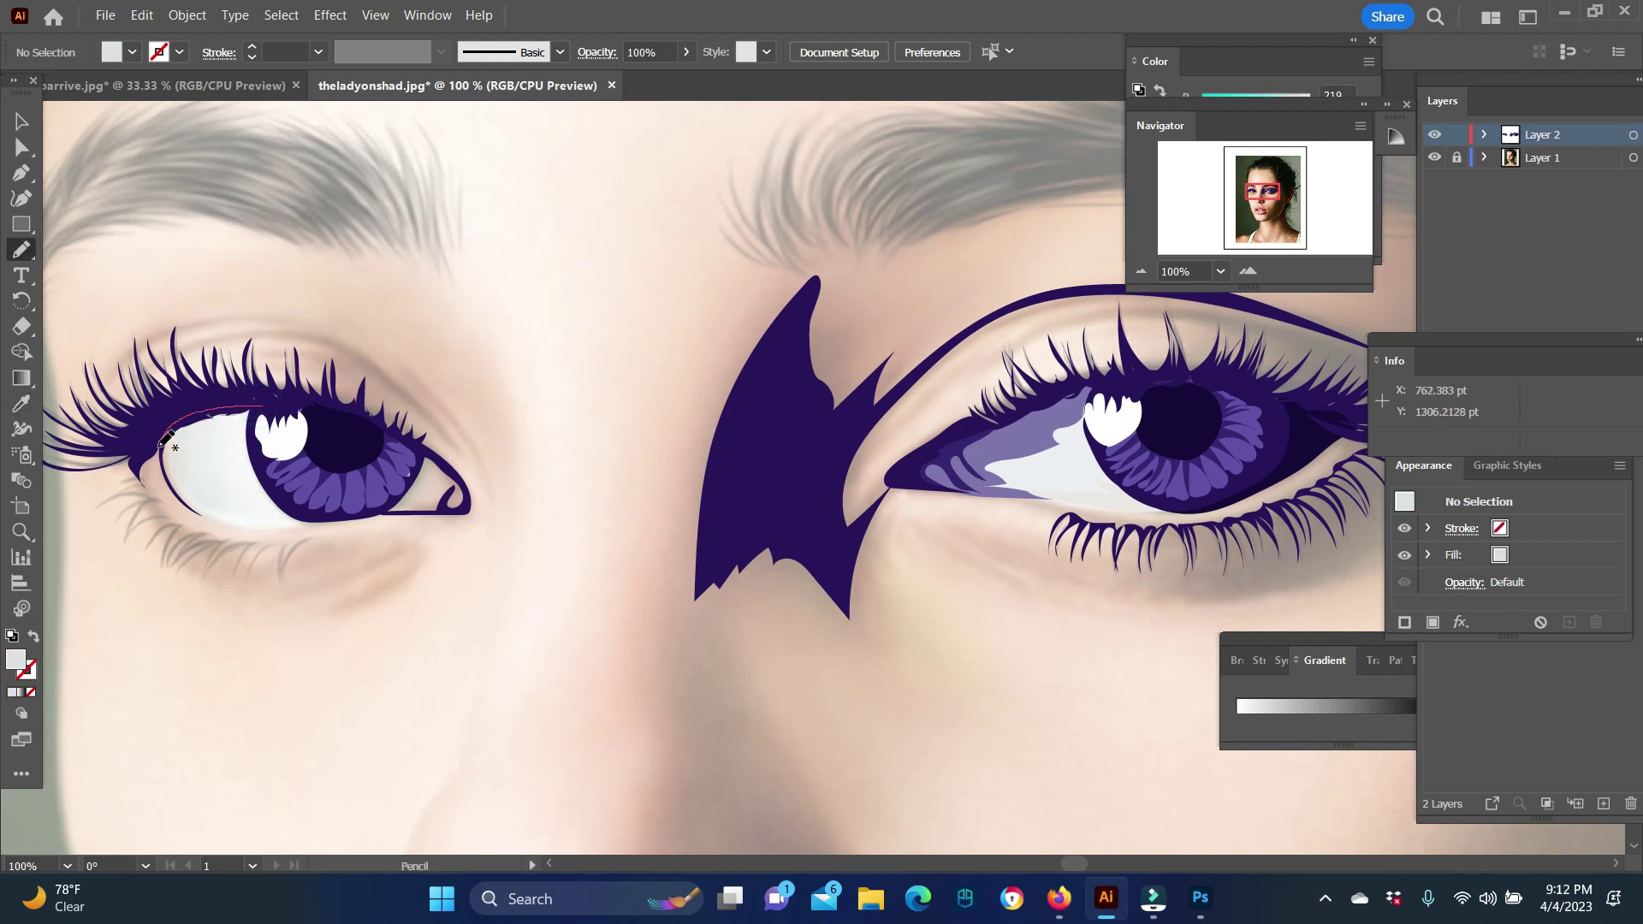
pyautogui.moveTo(279, 481); pyautogui.dragTo(256, 409)
# Step: Send the eye white behind the iris and add a grey shape in the eye corner
pyautogui.rightClick(433, 514)
pyautogui.press('Escape')
pyautogui.press('i')
pyautogui.click(421, 492)
pyautogui.click(231, 488)
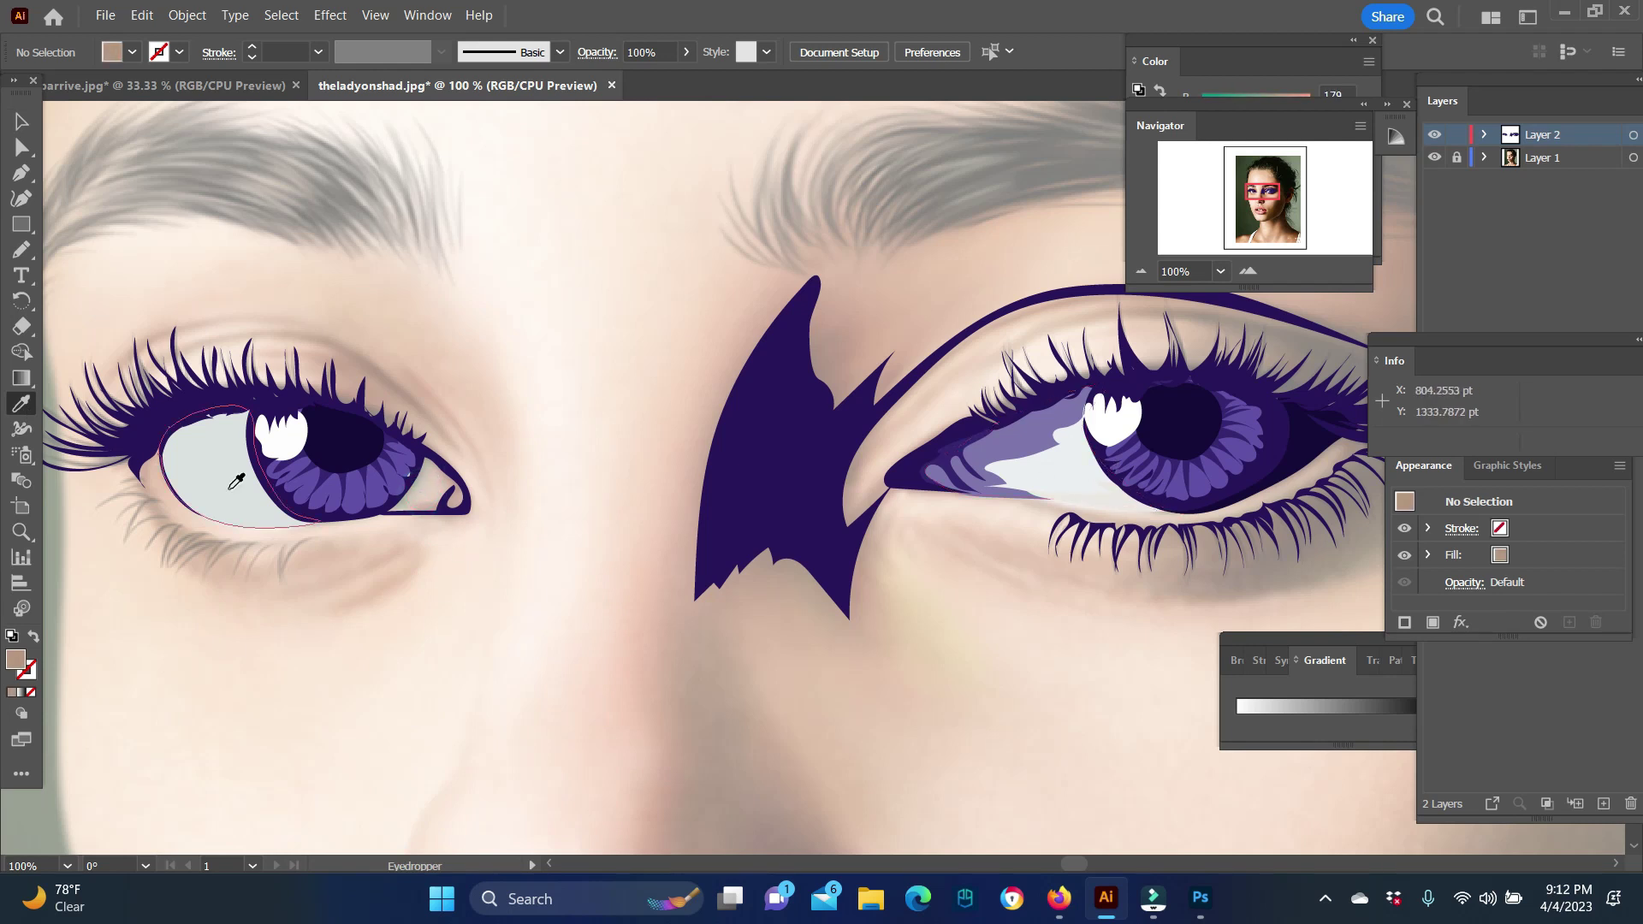
pyautogui.doubleClick(15, 659)
pyautogui.click(1350, 458)
pyautogui.press('n')
pyautogui.moveTo(425, 504)
pyautogui.mouseDown()
pyautogui.moveTo(411, 479)
pyautogui.moveTo(445, 496)
pyautogui.mouseUp()
# Step: Draw light purple shading over the left eye's white
pyautogui.rightClick(608, 618)
pyautogui.press('Escape')
pyautogui.press('i')
pyautogui.click(952, 452)
pyautogui.press('n')
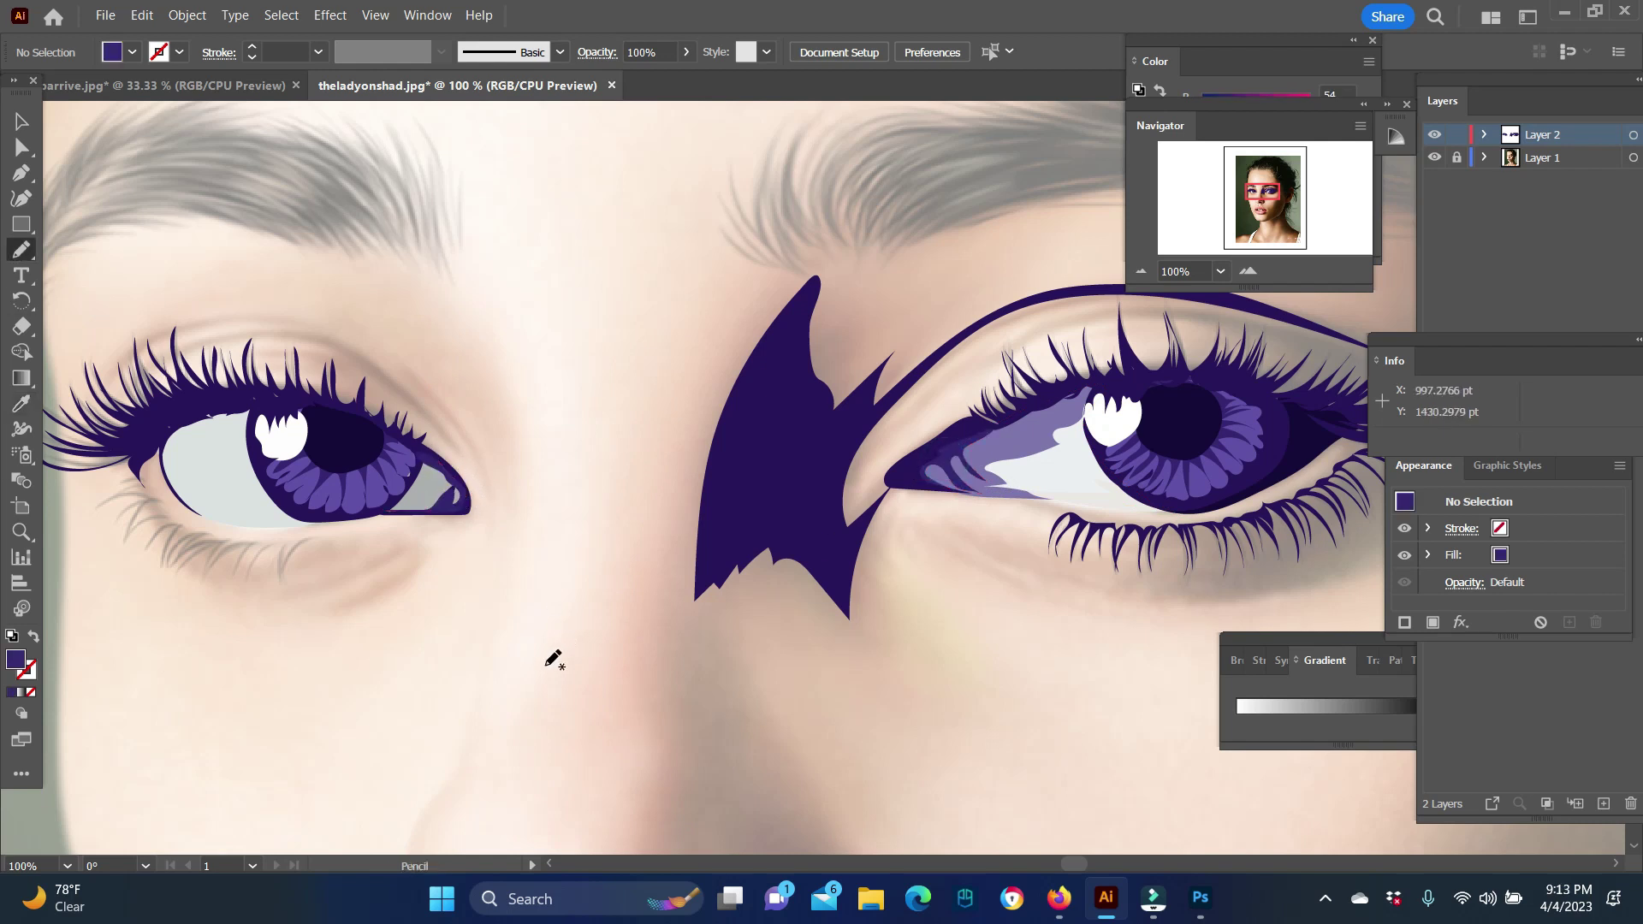
pyautogui.press('v')
pyautogui.rightClick(441, 483)
pyautogui.press('Escape')
pyautogui.click(22, 250)
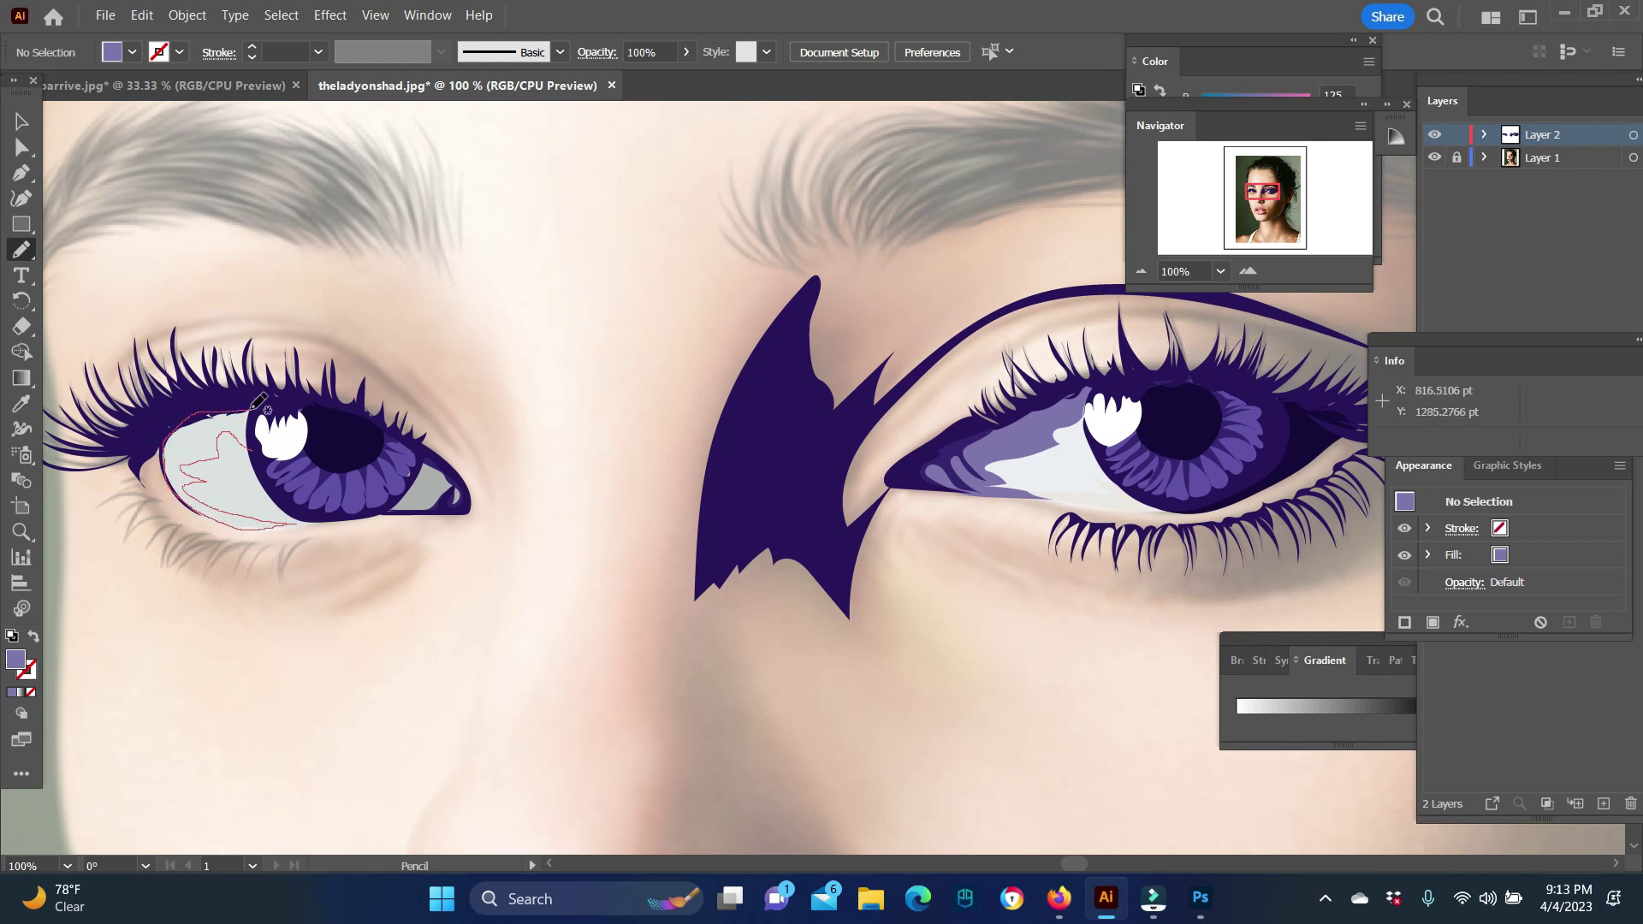
pyautogui.moveTo(253, 407); pyautogui.dragTo(250, 411)
# Step: Check the shading's stacking options and readjust the zoom around the eye
pyautogui.press('v')
pyautogui.rightClick(419, 767)
pyautogui.press('Escape')
pyautogui.press('z')
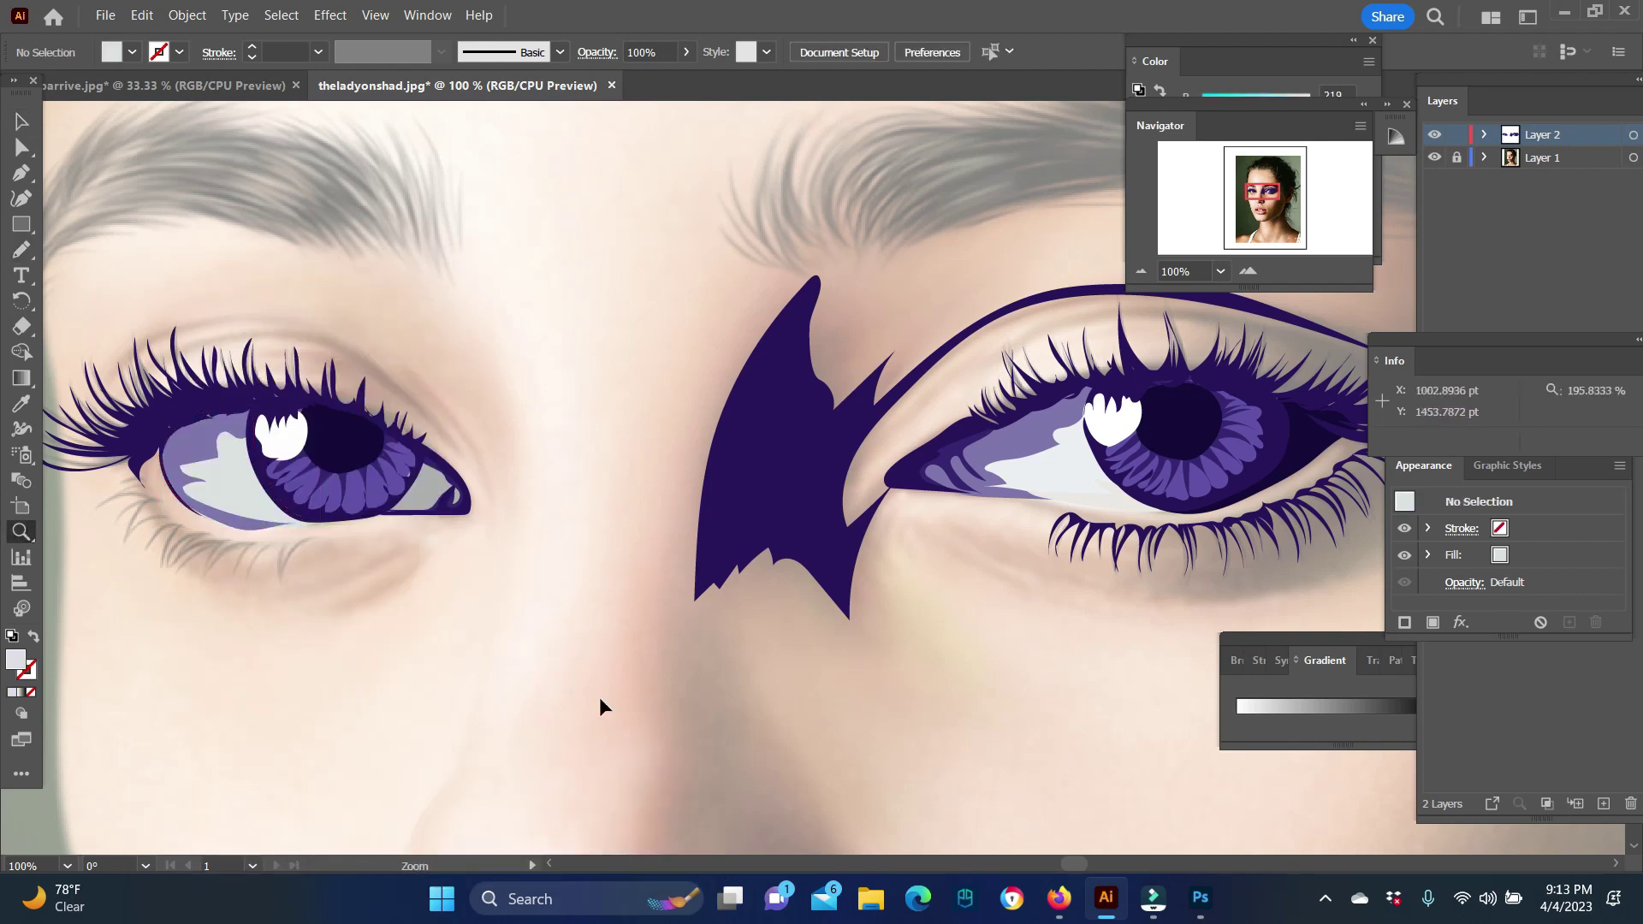
pyautogui.keyDown('alt'); pyautogui.scroll(-3, 851, 470); pyautogui.keyUp('alt')
pyautogui.keyDown('alt'); pyautogui.scroll(5, 679, 370); pyautogui.keyUp('alt')
# Step: Draw dark purple lower lashes along the left eye's lower lid
pyautogui.press('n')
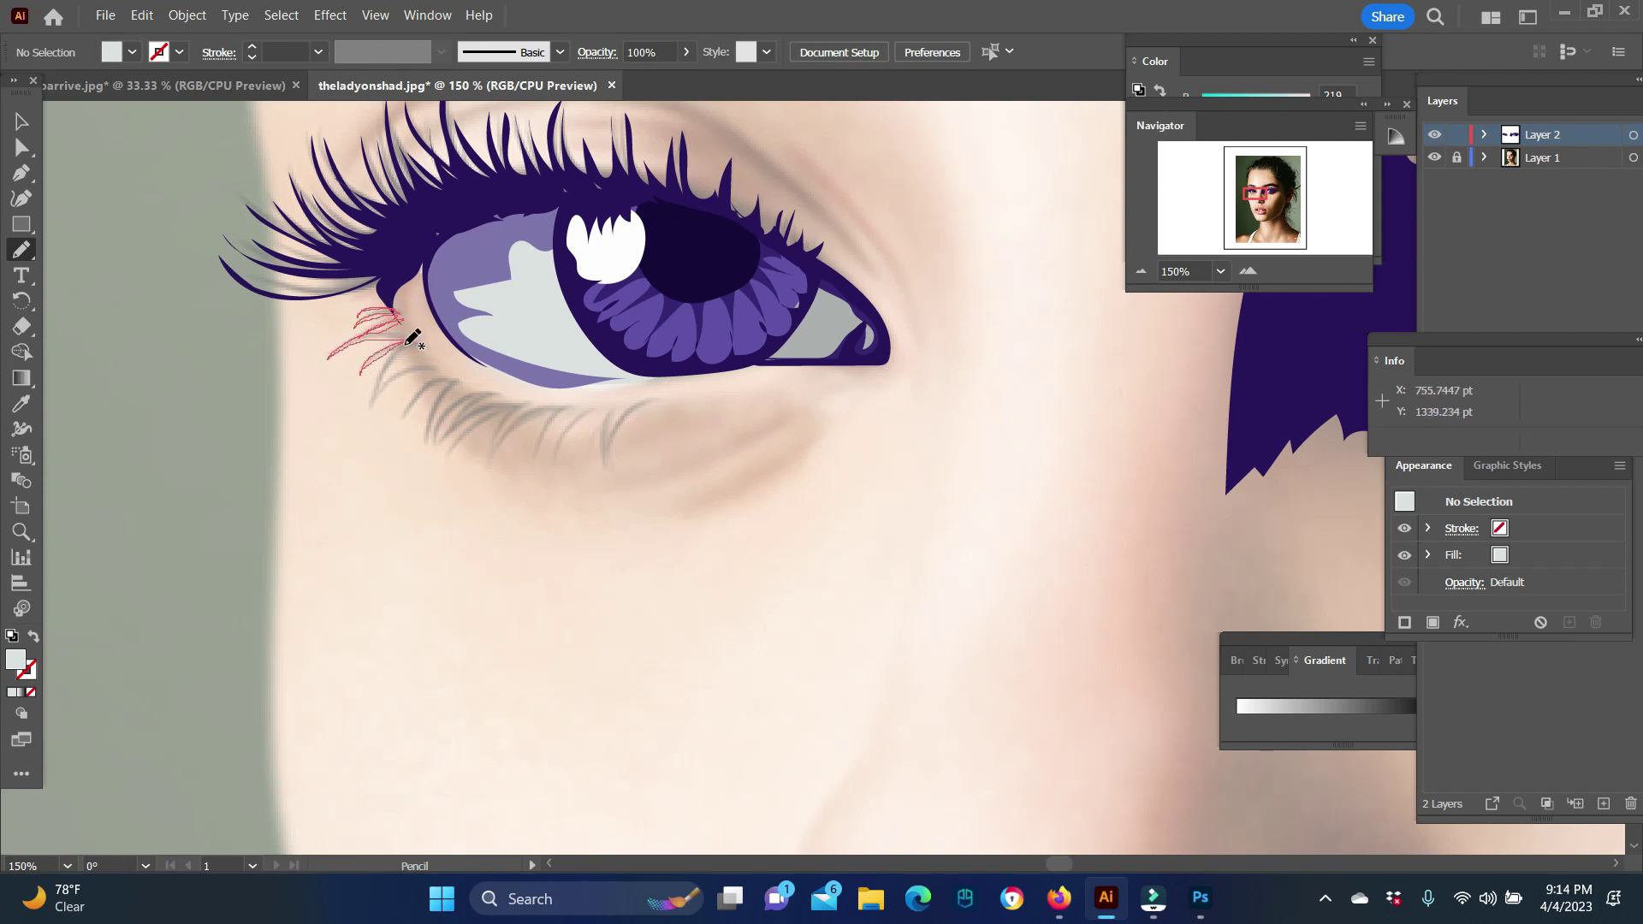
pyautogui.moveTo(399, 320); pyautogui.dragTo(396, 315)
pyautogui.press('v')
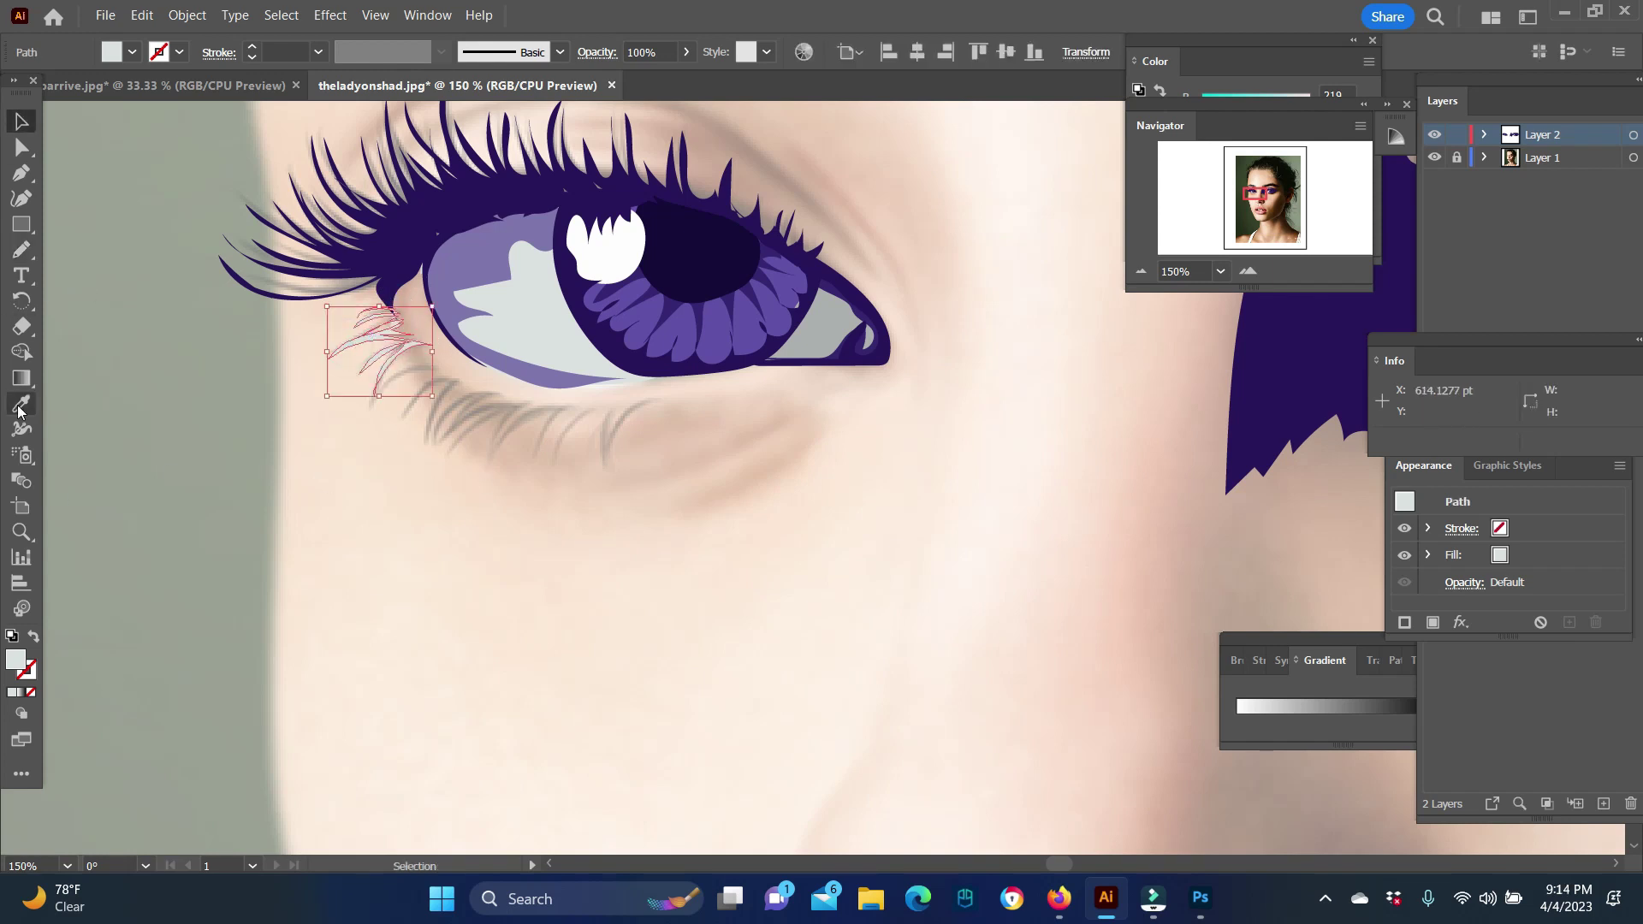
pyautogui.press('i')
pyautogui.click(342, 257)
pyautogui.press('n')
pyautogui.moveTo(443, 368); pyautogui.dragTo(443, 370)
pyautogui.moveTo(456, 379)
pyautogui.mouseDown()
pyautogui.moveTo(433, 385)
pyautogui.moveTo(506, 391)
pyautogui.mouseUp()
pyautogui.moveTo(508, 403); pyautogui.dragTo(447, 434)
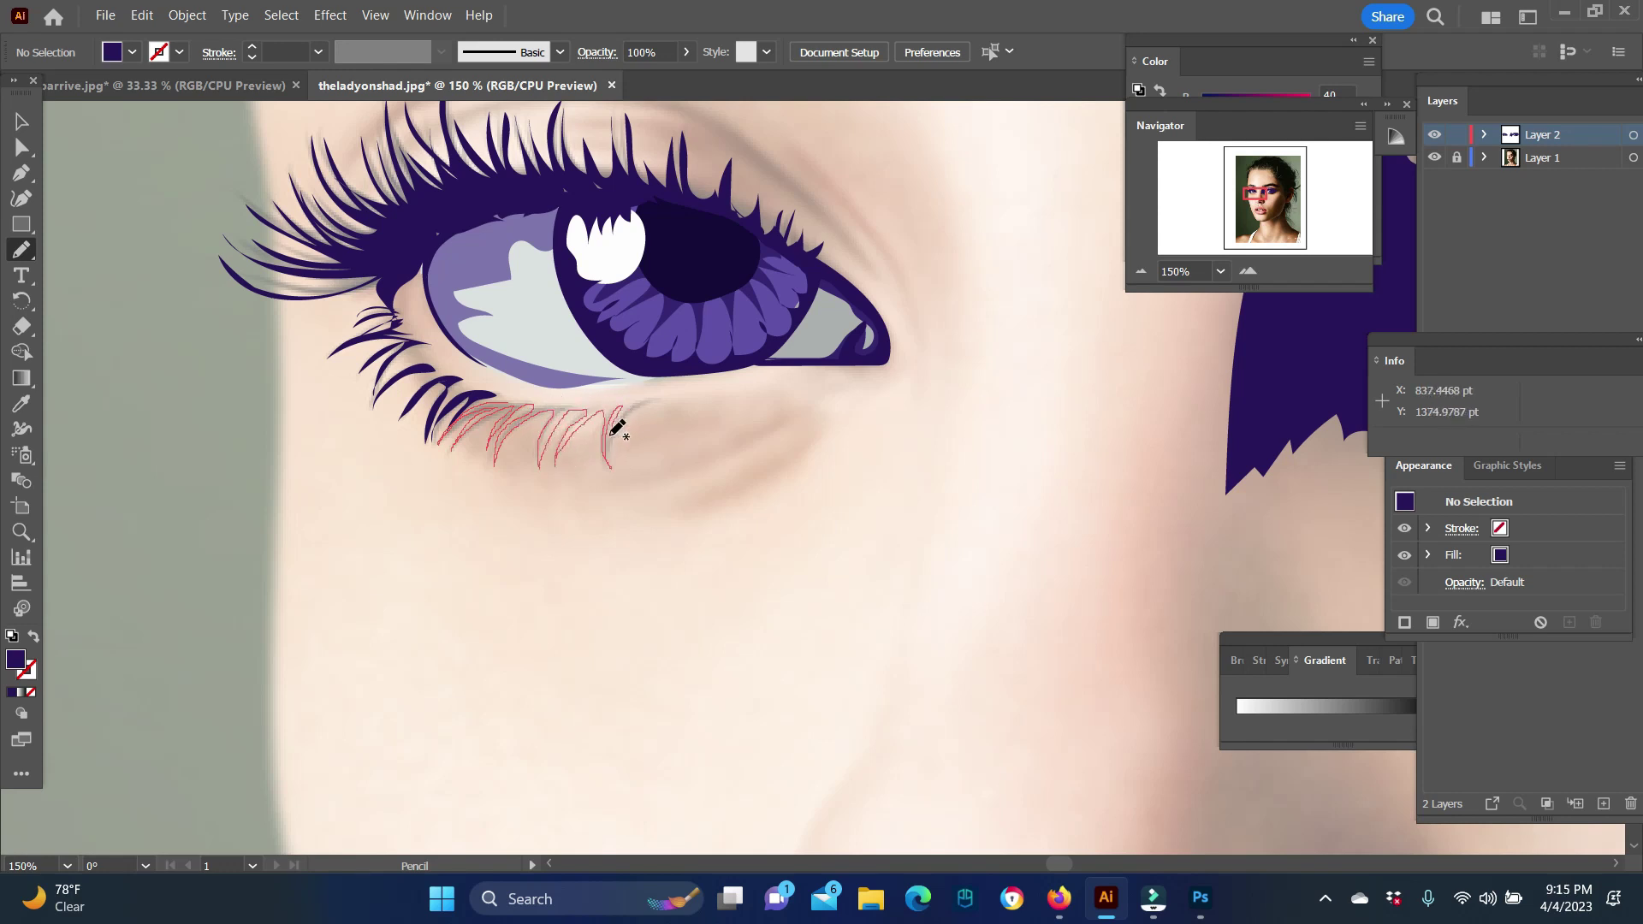
pyautogui.moveTo(490, 399); pyautogui.dragTo(489, 399)
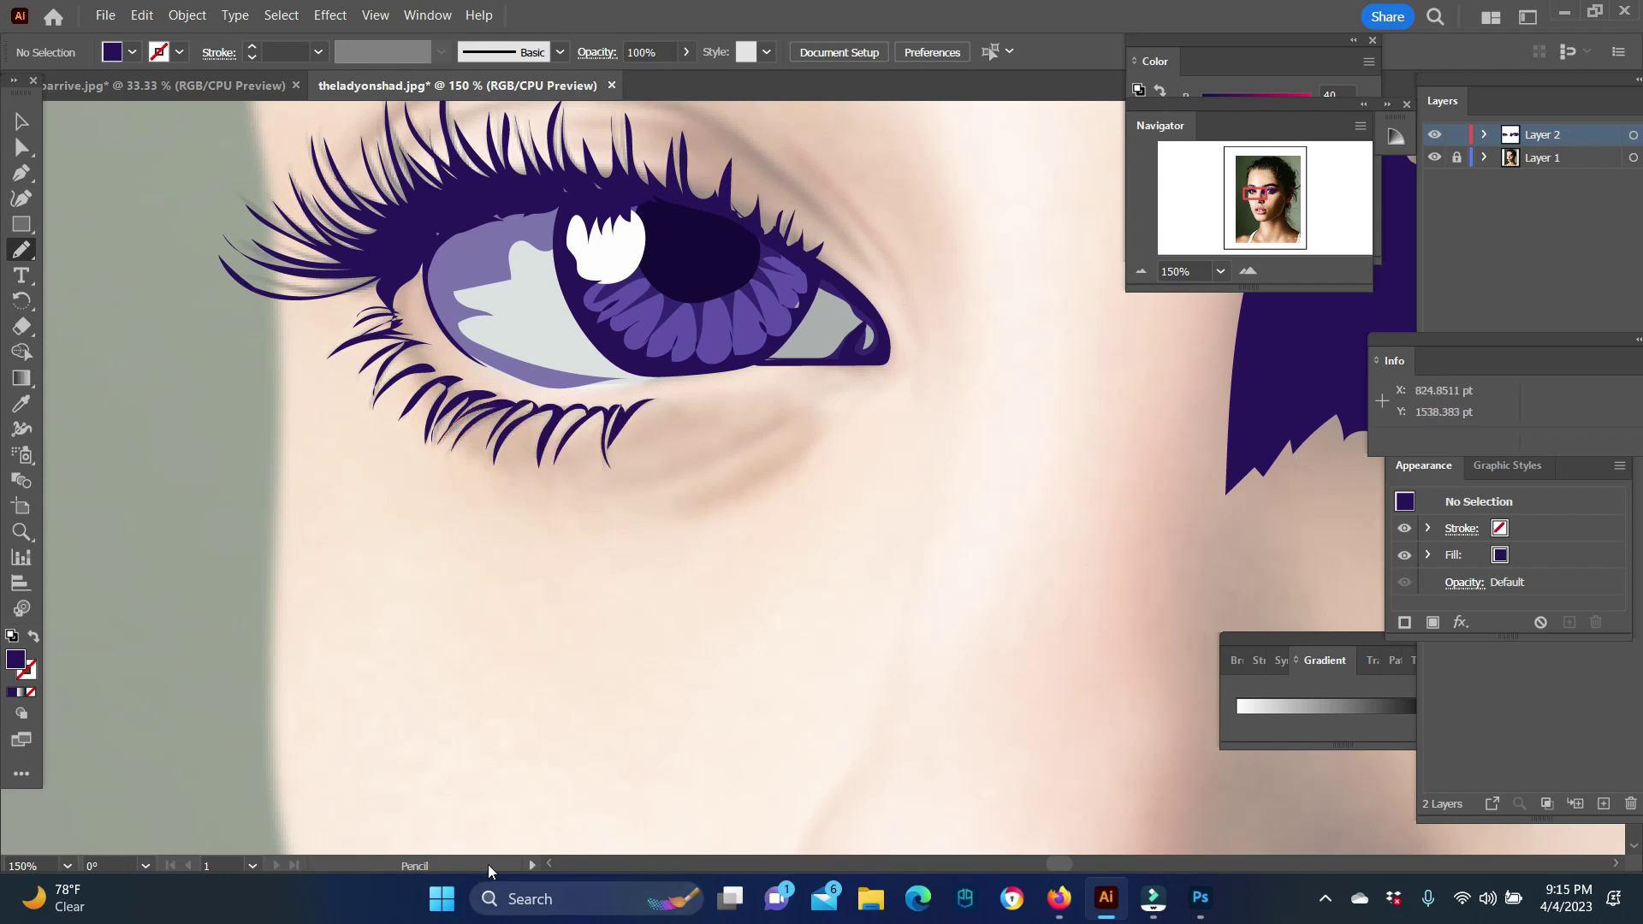
# Step: Zoom into the eye corner and draw a shape in grey sampled from the corner
pyautogui.press('z')
pyautogui.keyDown('alt'); pyautogui.click(914, 393); pyautogui.keyUp('alt')
pyautogui.click(804, 481)
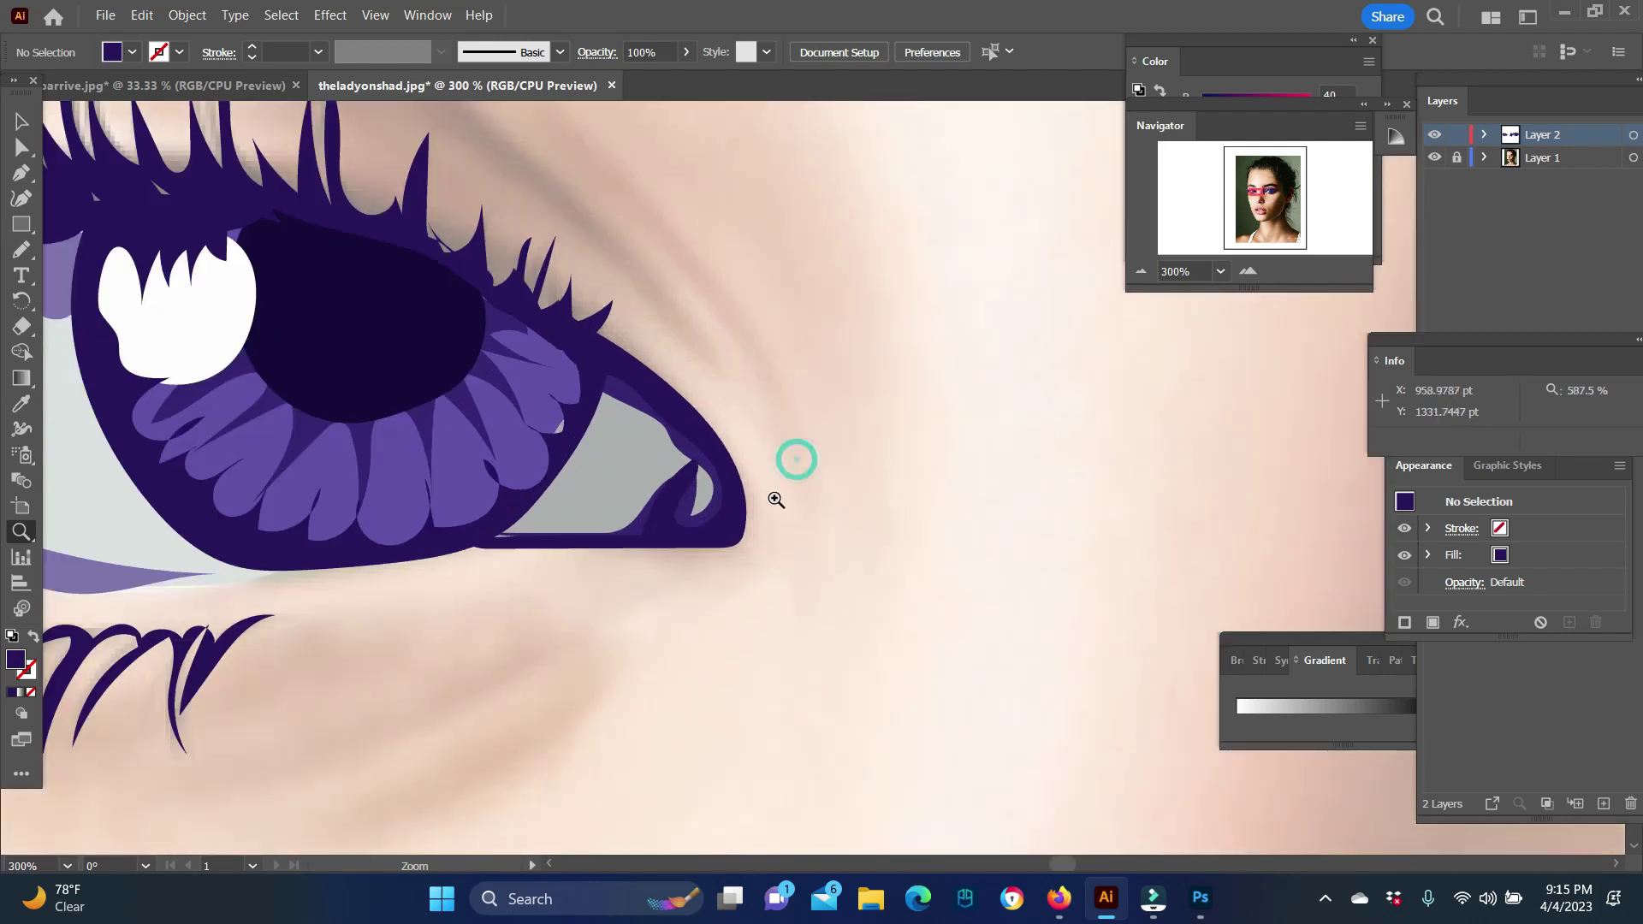
pyautogui.press('i')
pyautogui.click(514, 422)
pyautogui.press('n')
pyautogui.press('i')
pyautogui.click(604, 459)
pyautogui.doubleClick(15, 659)
pyautogui.press('Escape')
pyautogui.press('n')
pyautogui.moveTo(591, 428)
pyautogui.mouseDown()
pyautogui.moveTo(616, 531)
pyautogui.moveTo(641, 390)
pyautogui.mouseUp()
# Step: Send the grey corner shape to the back, behind the eye
pyautogui.press('v')
pyautogui.rightClick(634, 393)
pyautogui.moveTo(635, 770)
pyautogui.click(907, 837)
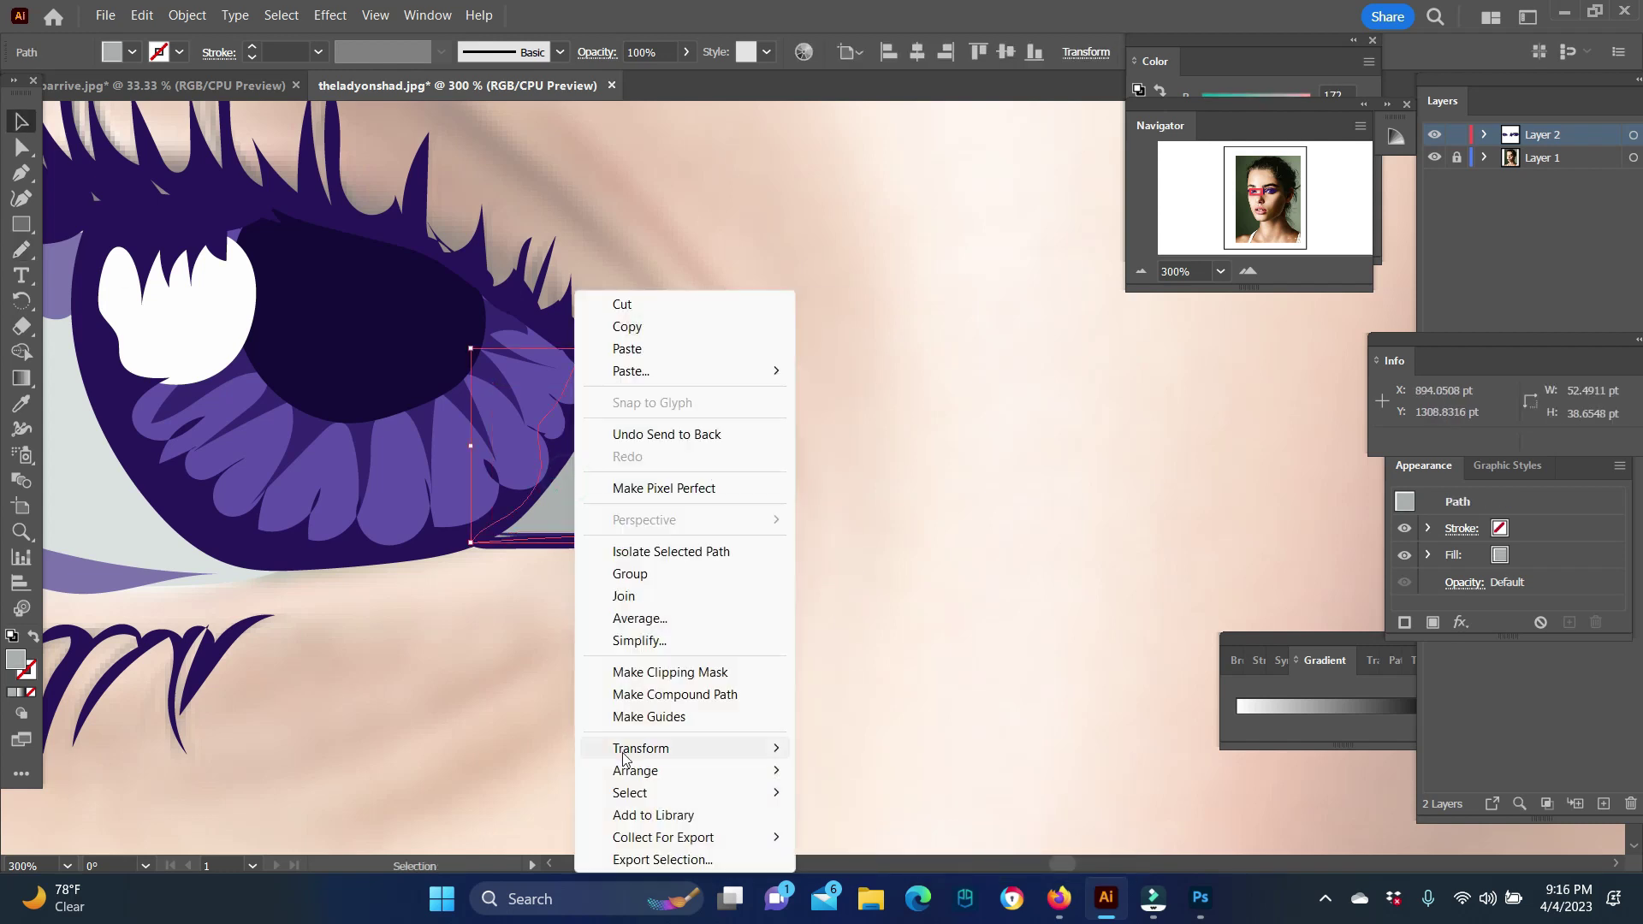
pyautogui.click(890, 691)
# Step: Zoom out to the whole face, toggle the reference photo, and zoom onto the eyebrow
pyautogui.press('z')
pyautogui.keyDown('alt'); pyautogui.click(869, 482); pyautogui.keyUp('alt')
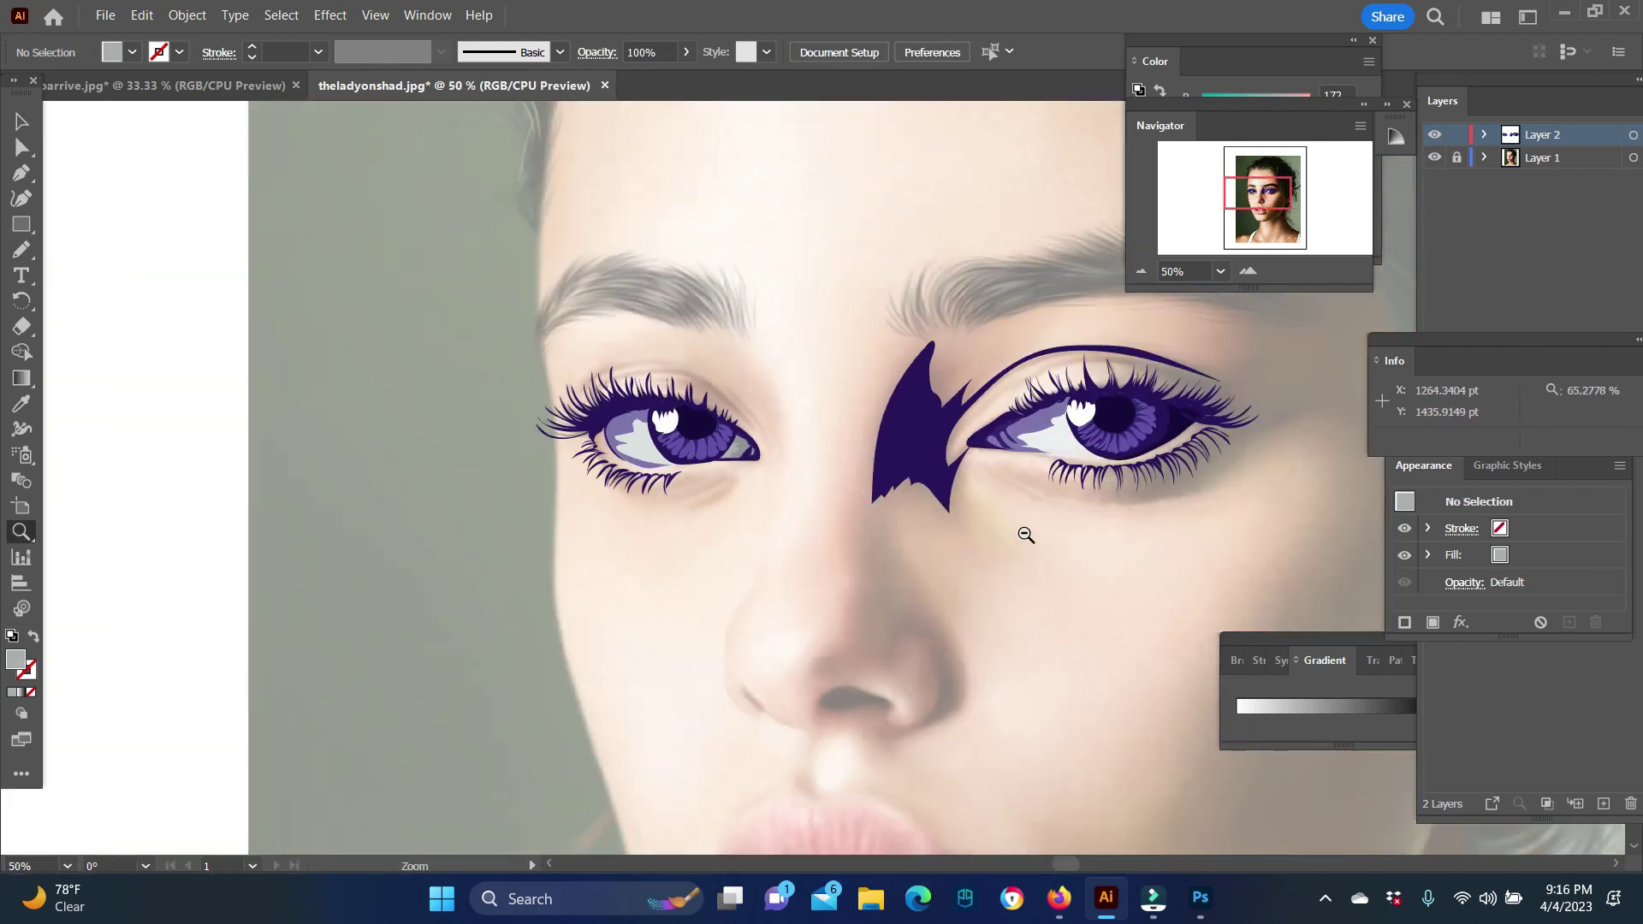
pyautogui.keyDown('alt'); pyautogui.click(1023, 536); pyautogui.keyUp('alt')
pyautogui.click(1434, 157)
pyautogui.click(727, 351)
pyautogui.click(734, 437)
# Step: Draw dark purple hair strokes at the eyebrow's inner end and top edge
pyautogui.press('i')
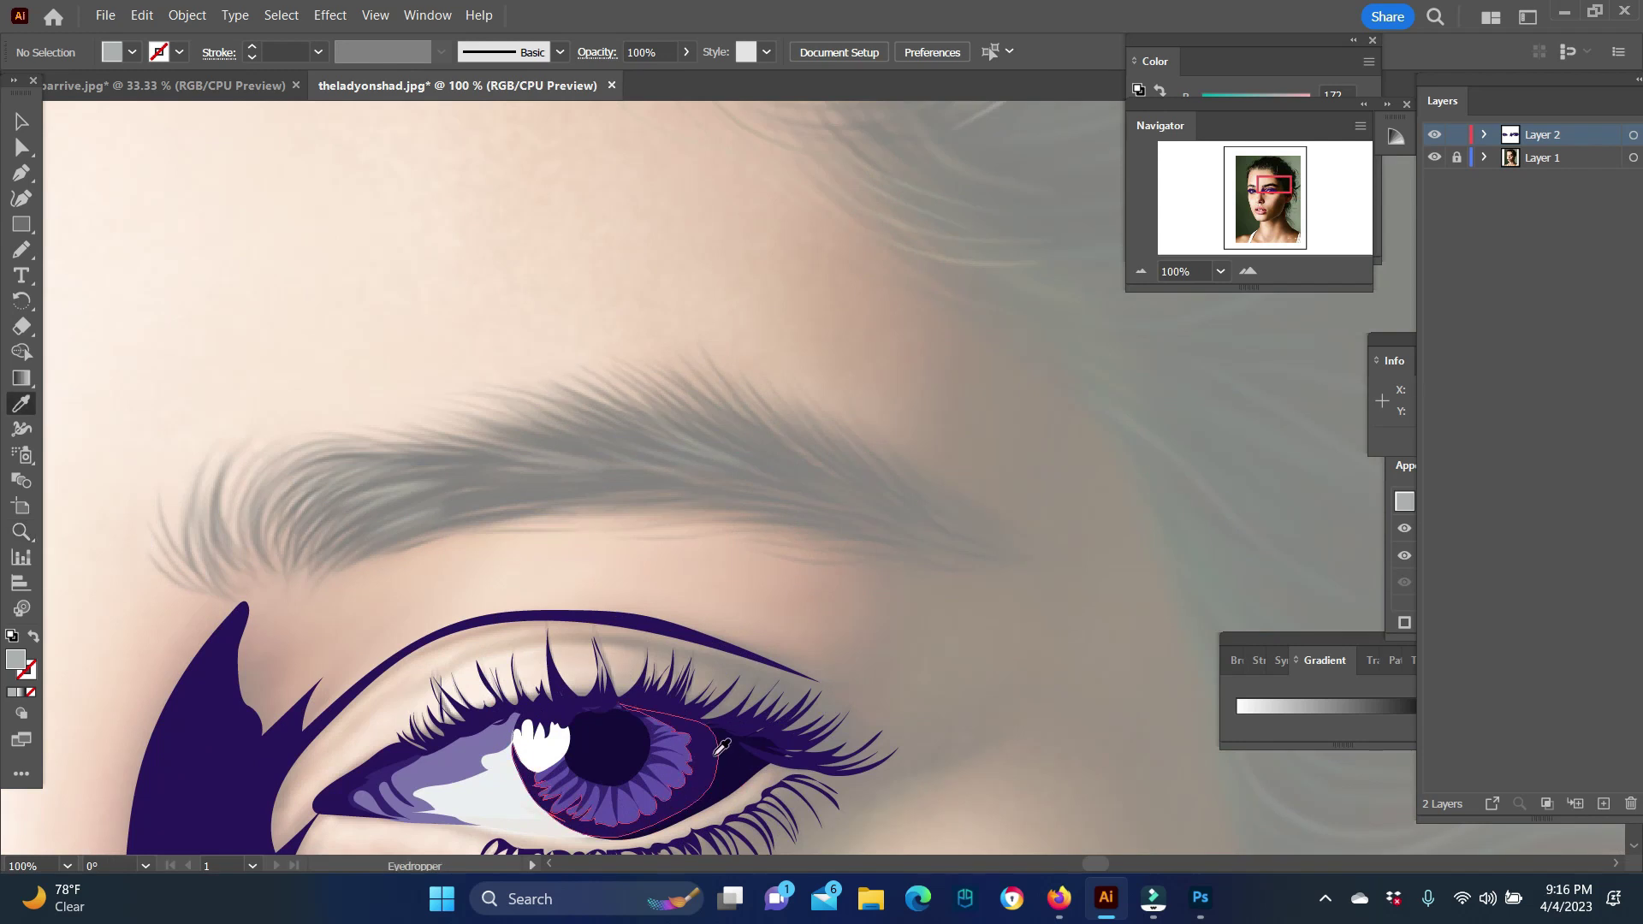
pyautogui.click(609, 744)
pyautogui.press('n')
pyautogui.moveTo(188, 588); pyautogui.dragTo(160, 555)
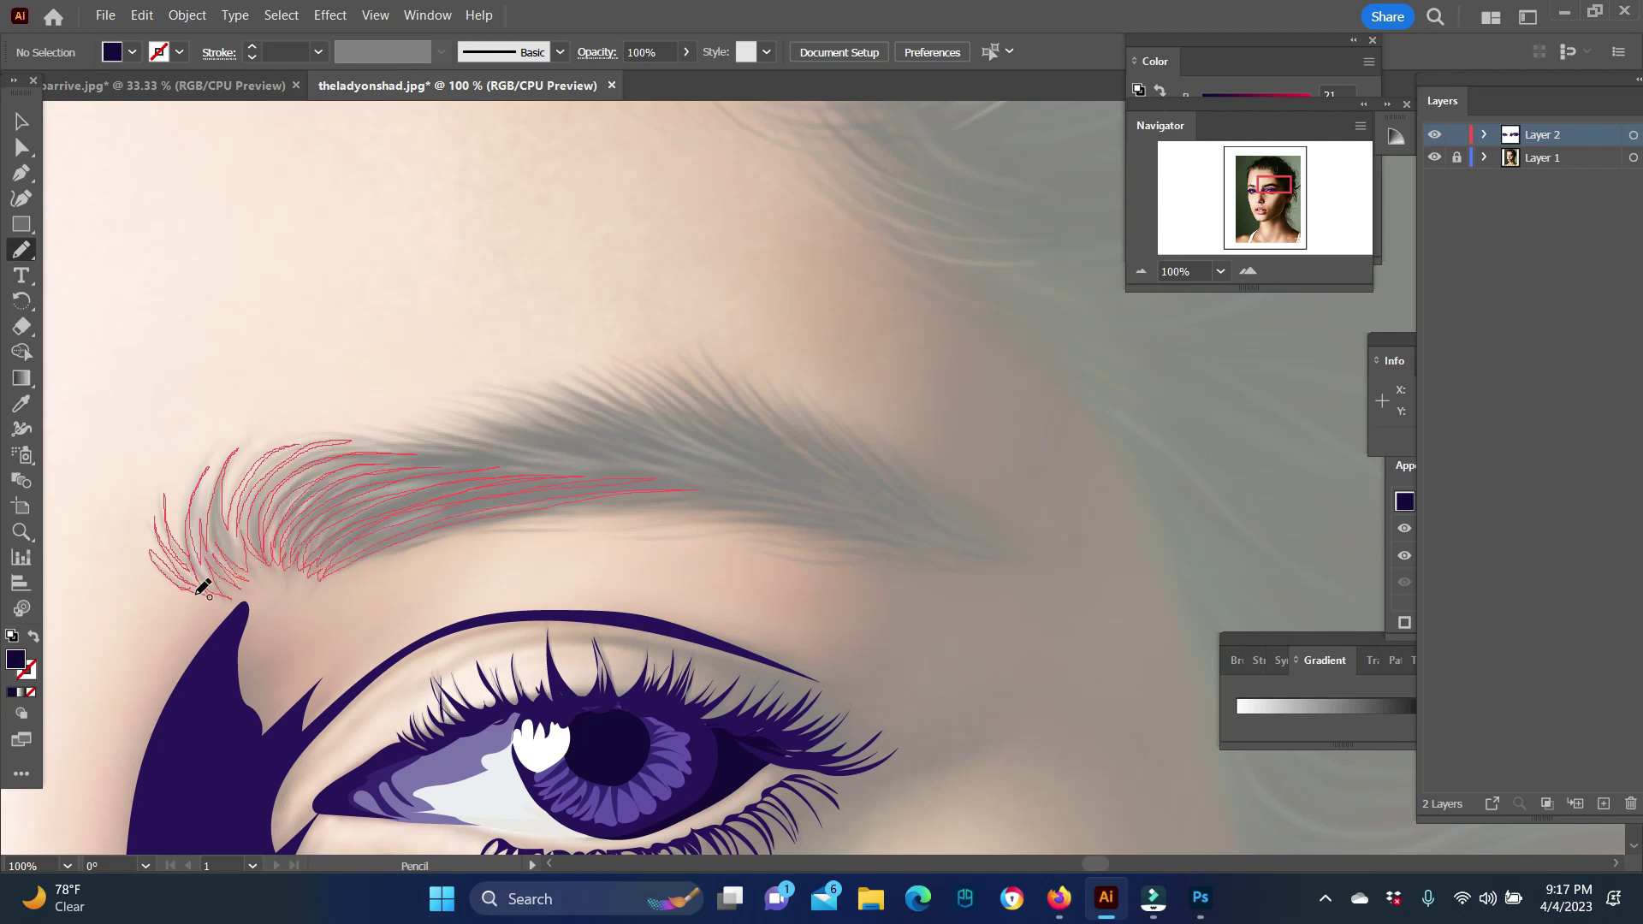
pyautogui.moveTo(319, 538); pyautogui.dragTo(313, 541)
pyautogui.moveTo(607, 479)
pyautogui.mouseDown()
pyautogui.moveTo(346, 547)
pyautogui.moveTo(363, 534)
pyautogui.mouseUp()
pyautogui.moveTo(697, 483); pyautogui.dragTo(359, 534)
pyautogui.moveTo(582, 468); pyautogui.dragTo(308, 514)
pyautogui.moveTo(513, 462)
pyautogui.mouseDown()
pyautogui.moveTo(282, 522)
pyautogui.moveTo(368, 469)
pyautogui.moveTo(282, 505)
pyautogui.mouseUp()
pyautogui.moveTo(367, 456)
pyautogui.mouseDown()
pyautogui.moveTo(257, 526)
pyautogui.moveTo(500, 513)
pyautogui.mouseUp()
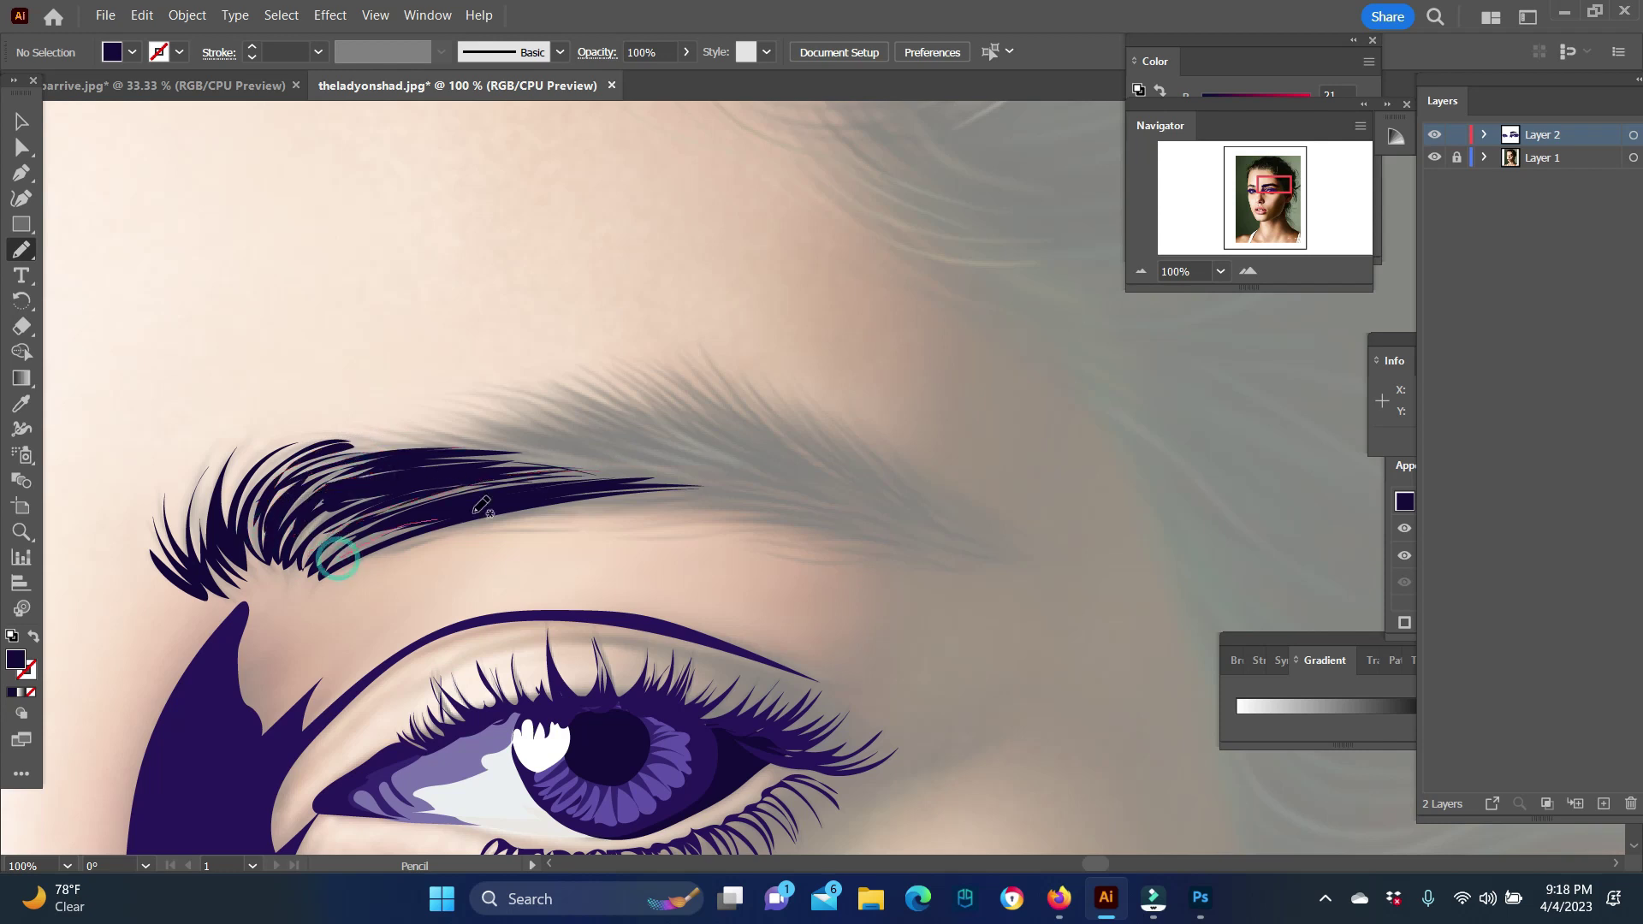
# Step: Add hair strokes along the brow tail and across the upper brow
pyautogui.moveTo(699, 485)
pyautogui.mouseDown()
pyautogui.moveTo(392, 552)
pyautogui.moveTo(642, 513)
pyautogui.moveTo(889, 513)
pyautogui.mouseUp()
pyautogui.moveTo(788, 539); pyautogui.dragTo(908, 529)
pyautogui.moveTo(679, 517); pyautogui.dragTo(907, 535)
pyautogui.moveTo(746, 546)
pyautogui.mouseDown()
pyautogui.moveTo(962, 565)
pyautogui.moveTo(864, 538)
pyautogui.mouseUp()
pyautogui.moveTo(564, 512); pyautogui.dragTo(740, 492)
pyautogui.moveTo(393, 425)
pyautogui.mouseDown()
pyautogui.moveTo(577, 466)
pyautogui.moveTo(529, 463)
pyautogui.mouseUp()
pyautogui.moveTo(308, 426); pyautogui.dragTo(529, 460)
pyautogui.moveTo(286, 436); pyautogui.dragTo(468, 476)
pyautogui.moveTo(426, 414)
pyautogui.mouseDown()
pyautogui.moveTo(616, 462)
pyautogui.moveTo(635, 452)
pyautogui.moveTo(606, 447)
pyautogui.mouseUp()
# Step: Add more hairs near the brow's peak and extend the tail further right
pyautogui.moveTo(468, 399); pyautogui.dragTo(697, 466)
pyautogui.moveTo(471, 386); pyautogui.dragTo(741, 464)
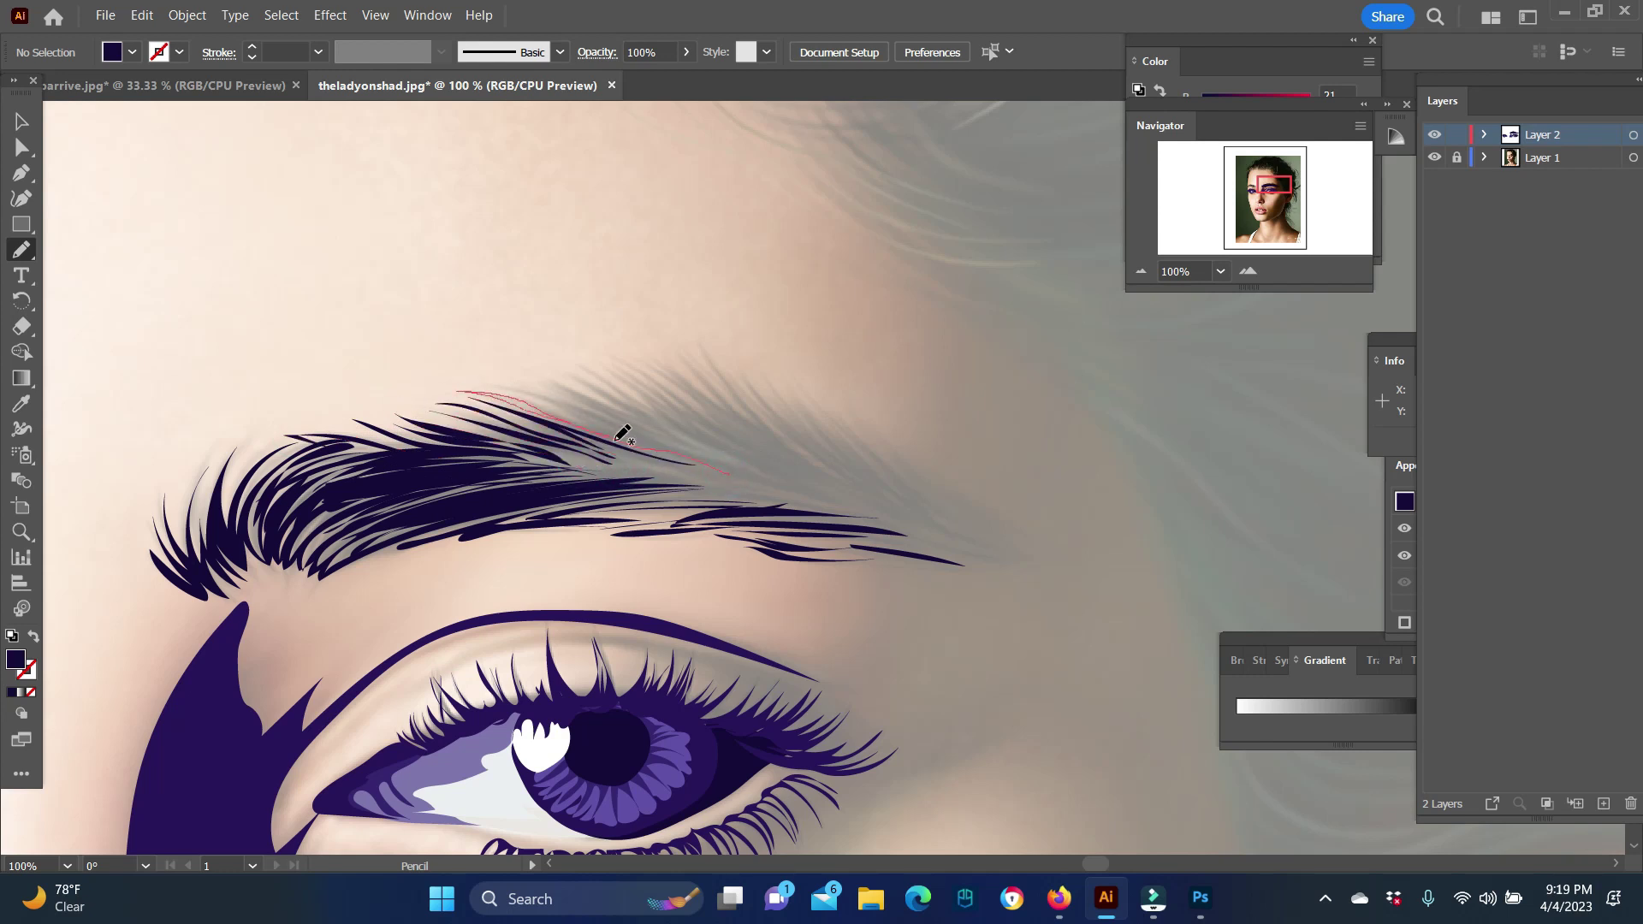
pyautogui.moveTo(462, 392)
pyautogui.mouseDown()
pyautogui.moveTo(728, 463)
pyautogui.moveTo(513, 389)
pyautogui.moveTo(736, 468)
pyautogui.mouseUp()
pyautogui.moveTo(535, 376)
pyautogui.mouseDown()
pyautogui.moveTo(757, 475)
pyautogui.moveTo(630, 400)
pyautogui.moveTo(749, 465)
pyautogui.mouseUp()
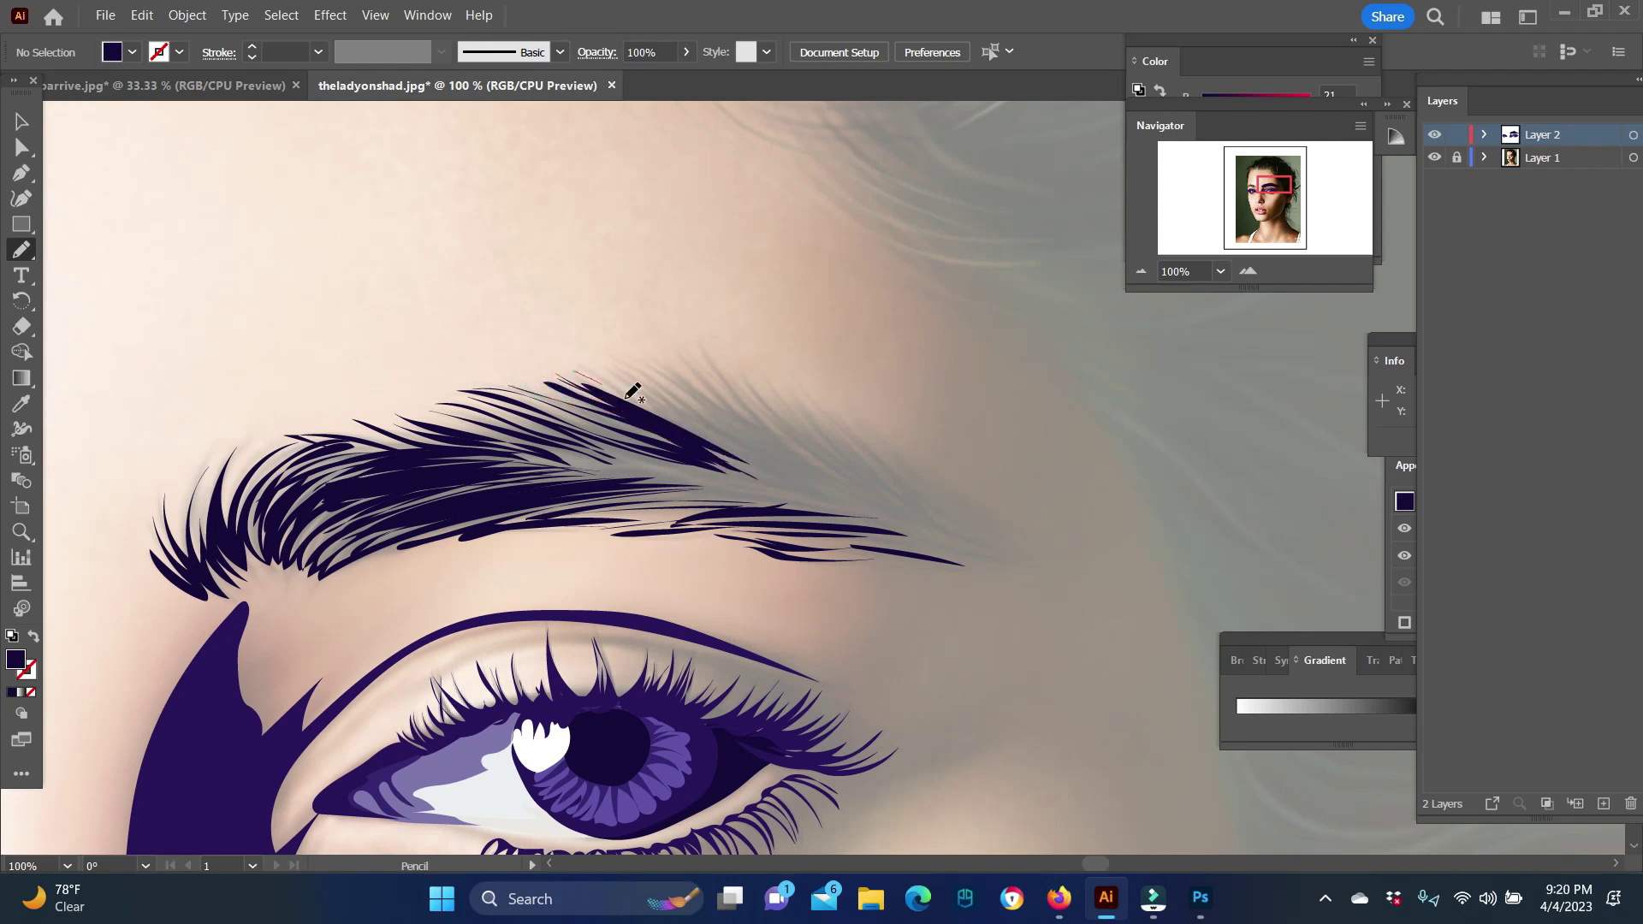
pyautogui.moveTo(590, 373); pyautogui.dragTo(685, 416)
pyautogui.moveTo(610, 355); pyautogui.dragTo(749, 452)
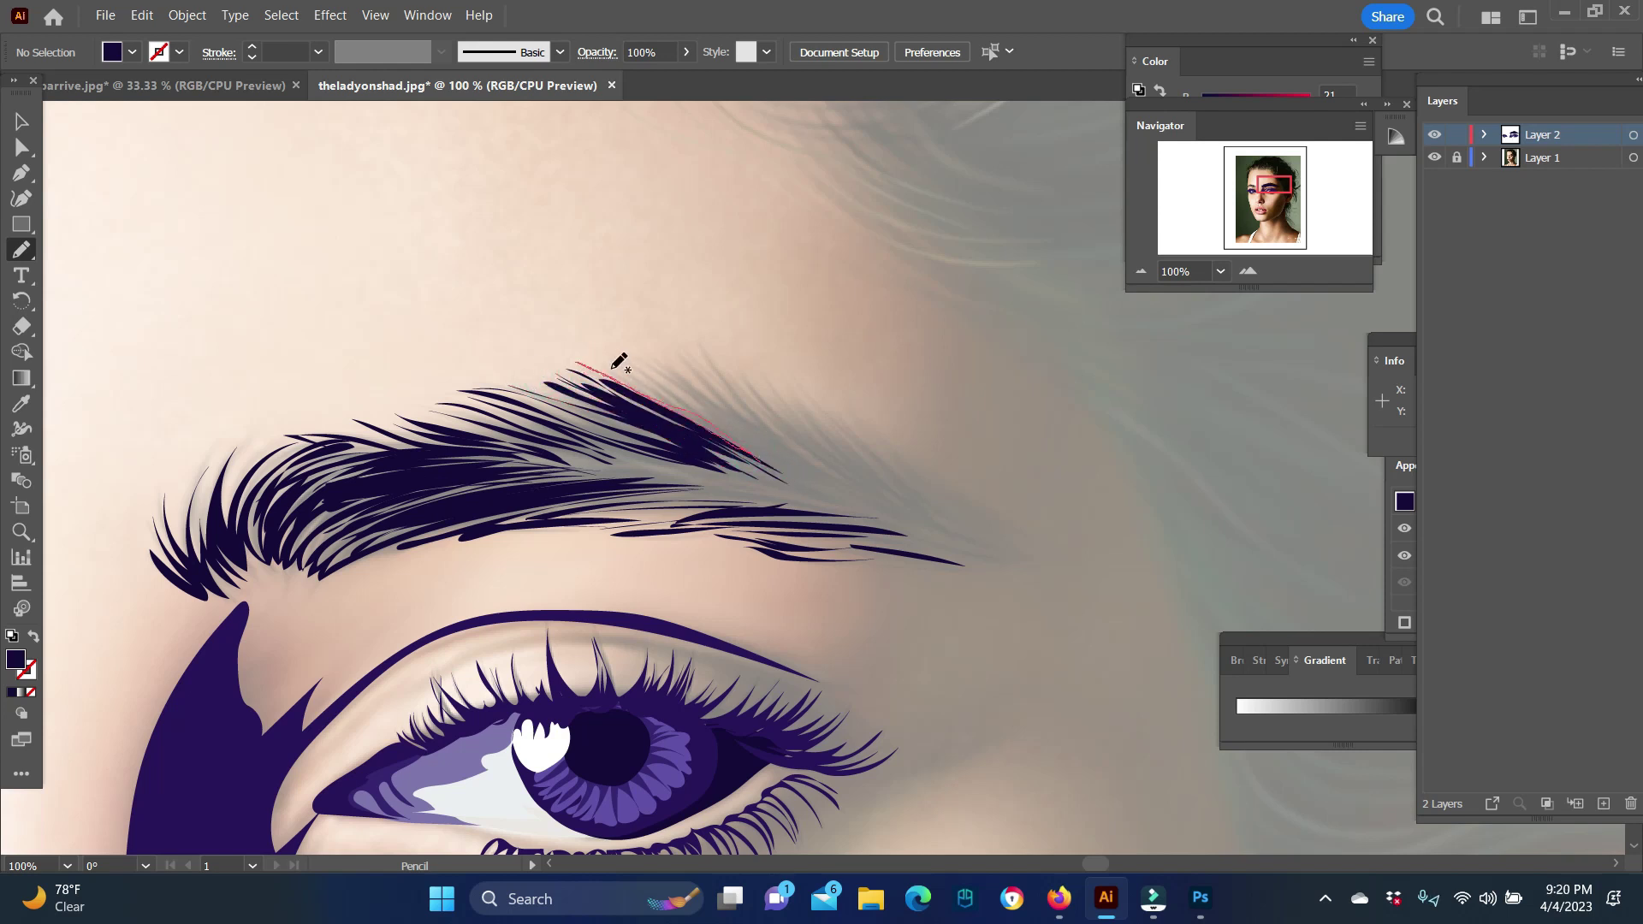
pyautogui.moveTo(605, 363); pyautogui.dragTo(775, 443)
pyautogui.moveTo(655, 362); pyautogui.dragTo(779, 443)
pyautogui.moveTo(705, 353); pyautogui.dragTo(786, 402)
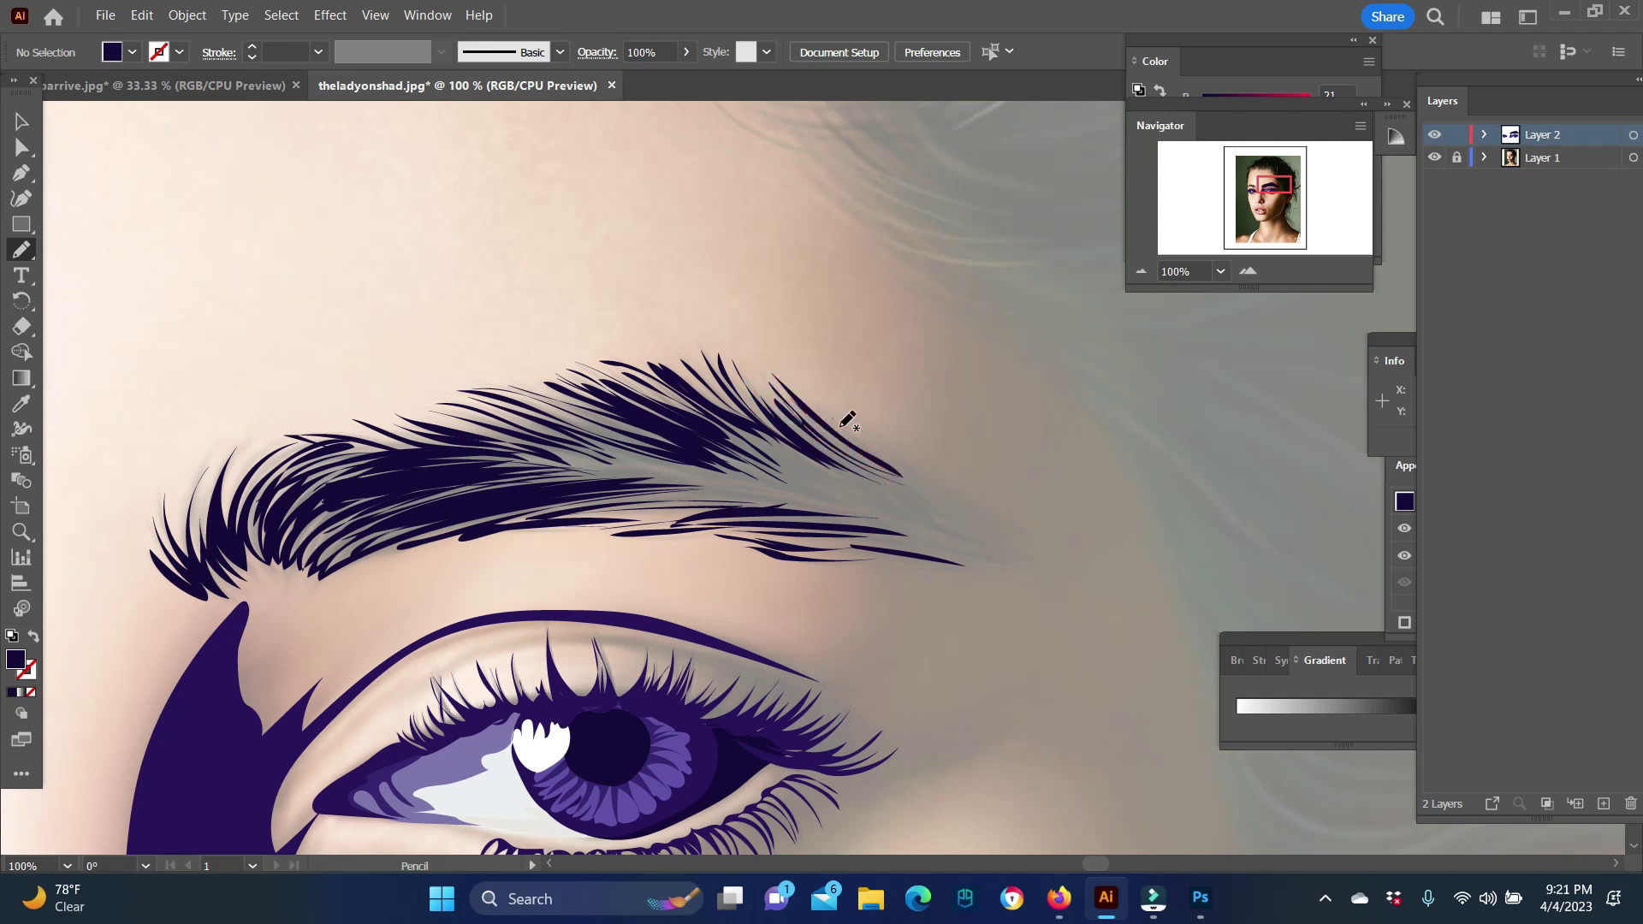
pyautogui.moveTo(847, 435); pyautogui.dragTo(932, 479)
# Step: Trace the solid core of the eyebrow in a sampled near-black colour
pyautogui.press('i')
pyautogui.click(834, 475)
pyautogui.press('n')
pyautogui.moveTo(539, 406); pyautogui.dragTo(808, 432)
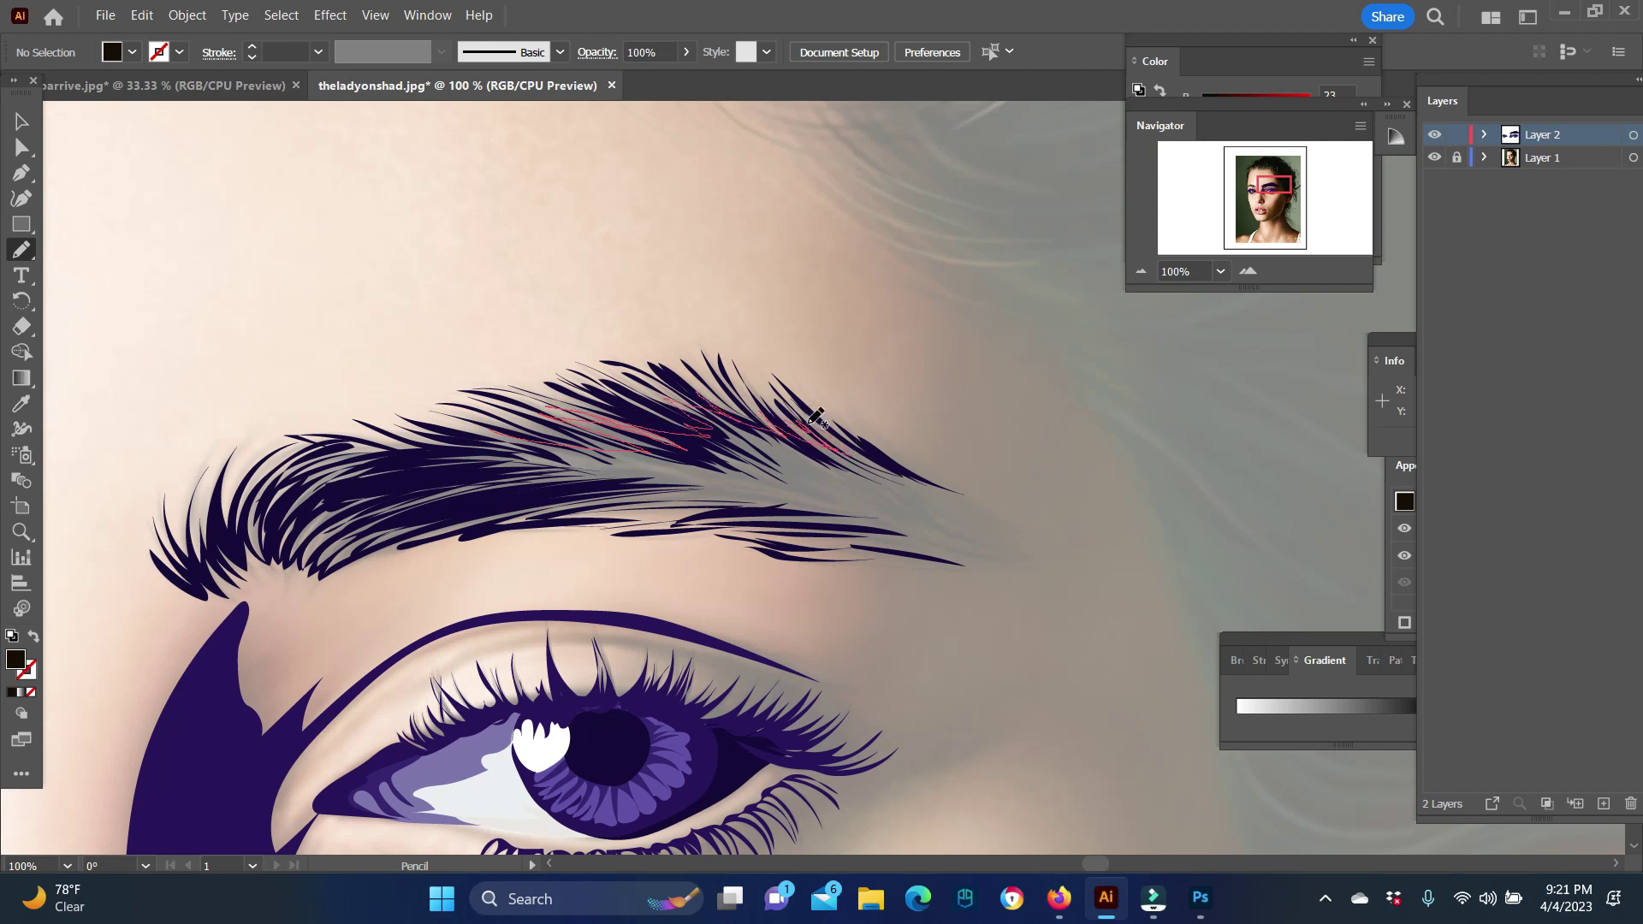
pyautogui.moveTo(666, 494); pyautogui.dragTo(487, 437)
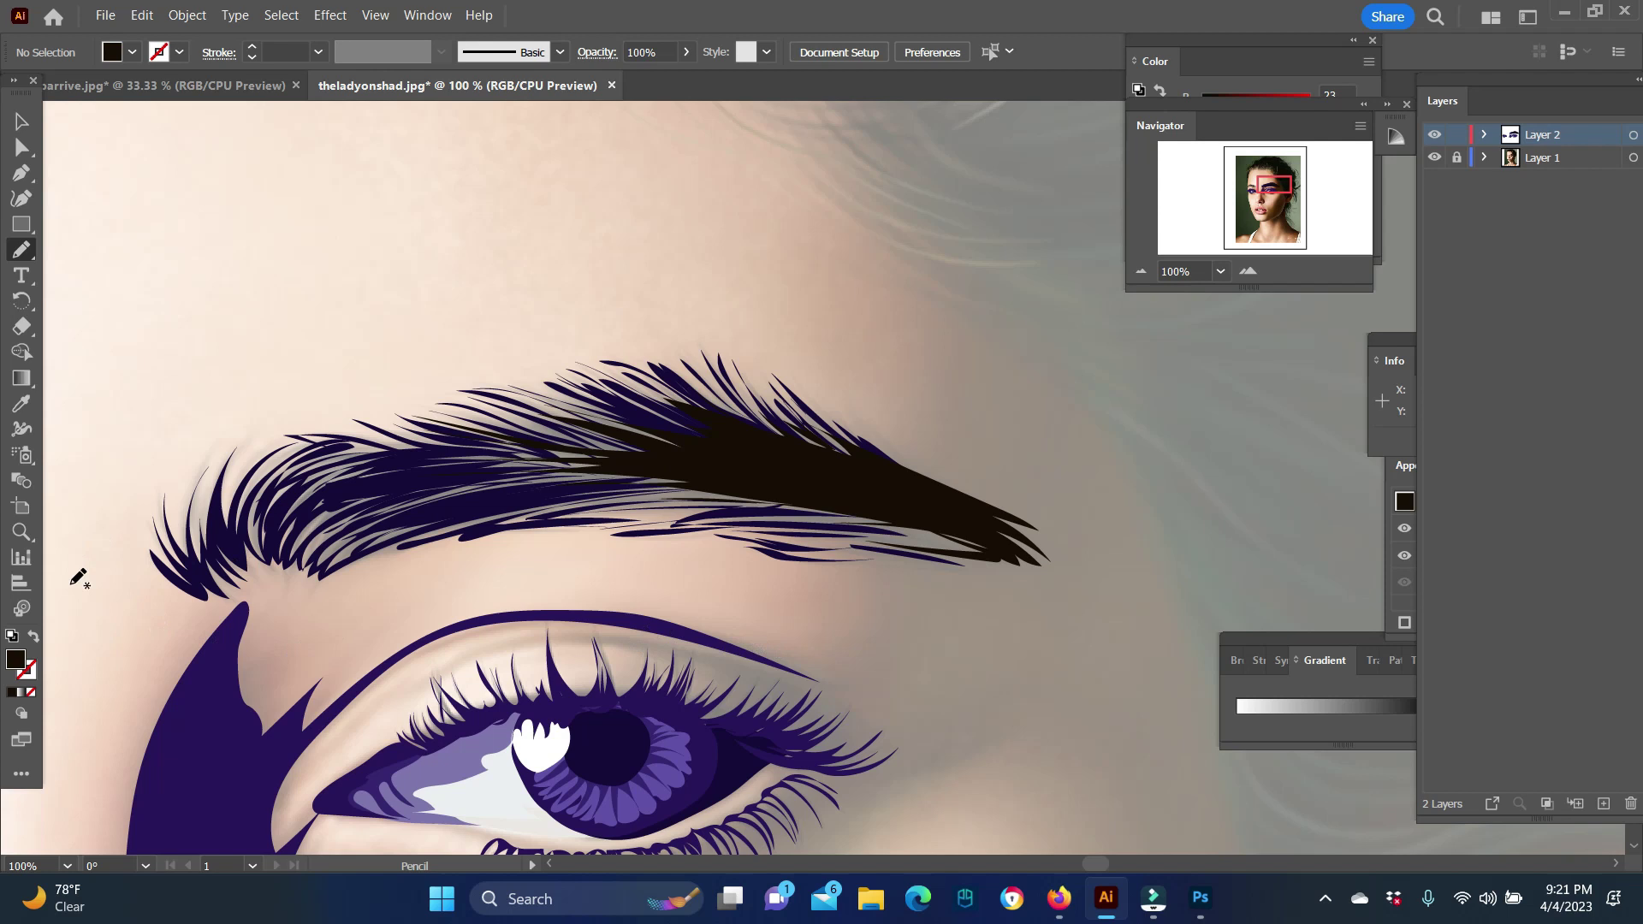
# Step: Recolour the brow core to the brow purple and send it behind the hairs
pyautogui.press('v')
pyautogui.press('i')
pyautogui.click(599, 753)
pyautogui.press('v')
pyautogui.rightClick(747, 513)
pyautogui.click(559, 477)
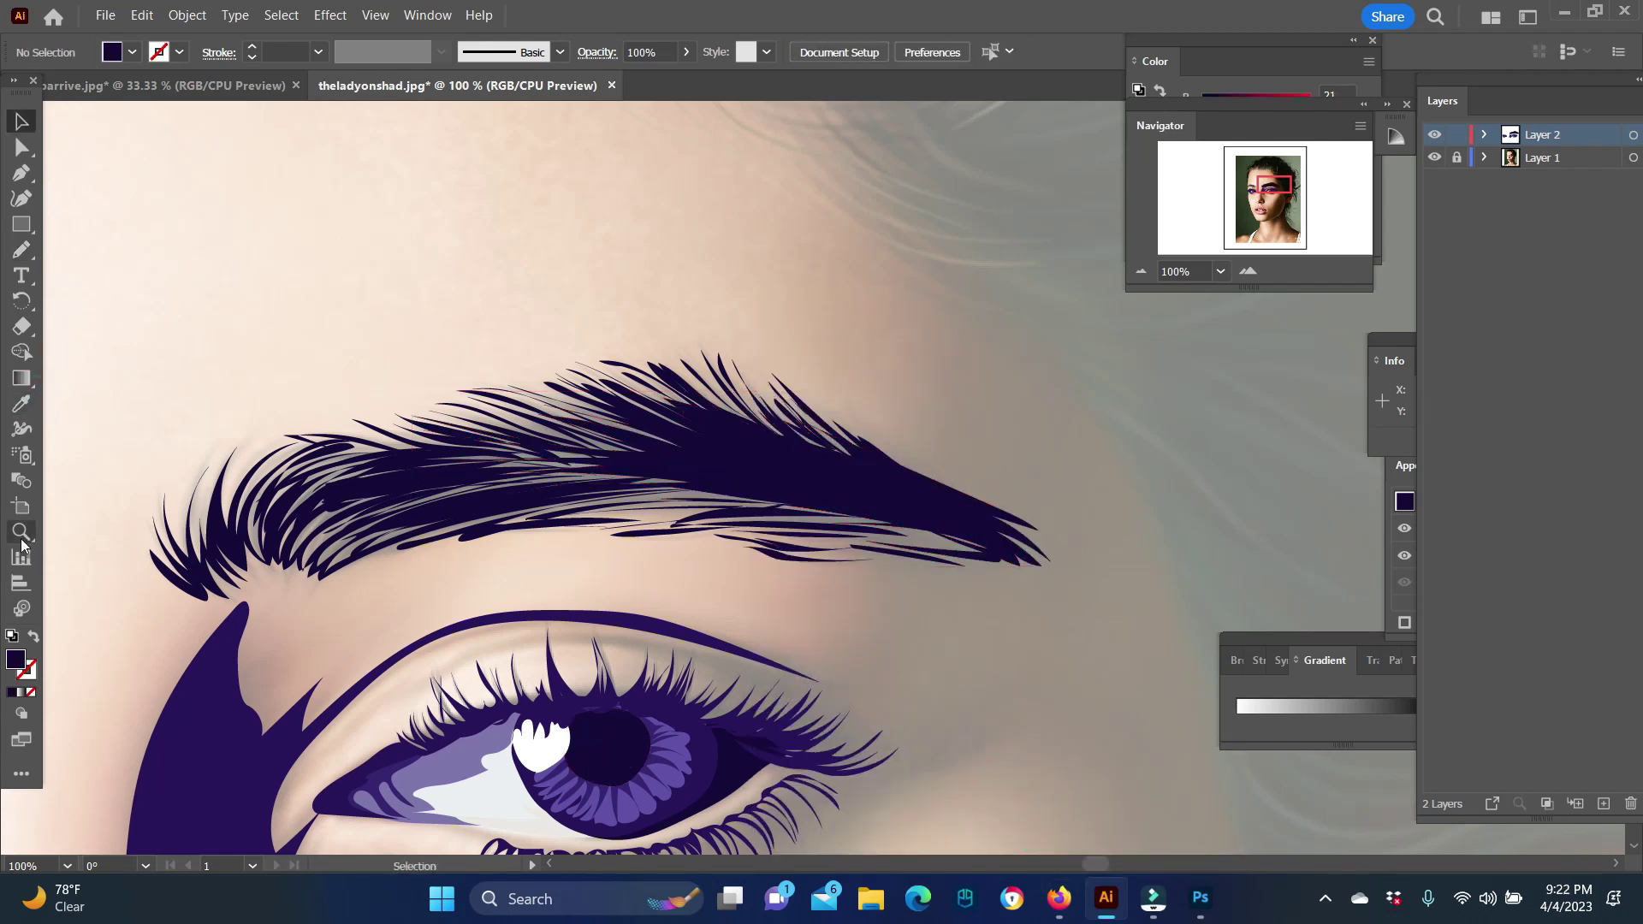
# Step: Zoom in on the left eyebrow and draw the first dark-purple hair strokes at its inner end
pyautogui.press('z')
pyautogui.keyDown('alt'); pyautogui.click(558, 477); pyautogui.keyUp('alt')
pyautogui.keyDown('alt'); pyautogui.click(559, 477); pyautogui.keyUp('alt')
pyautogui.click(559, 477)
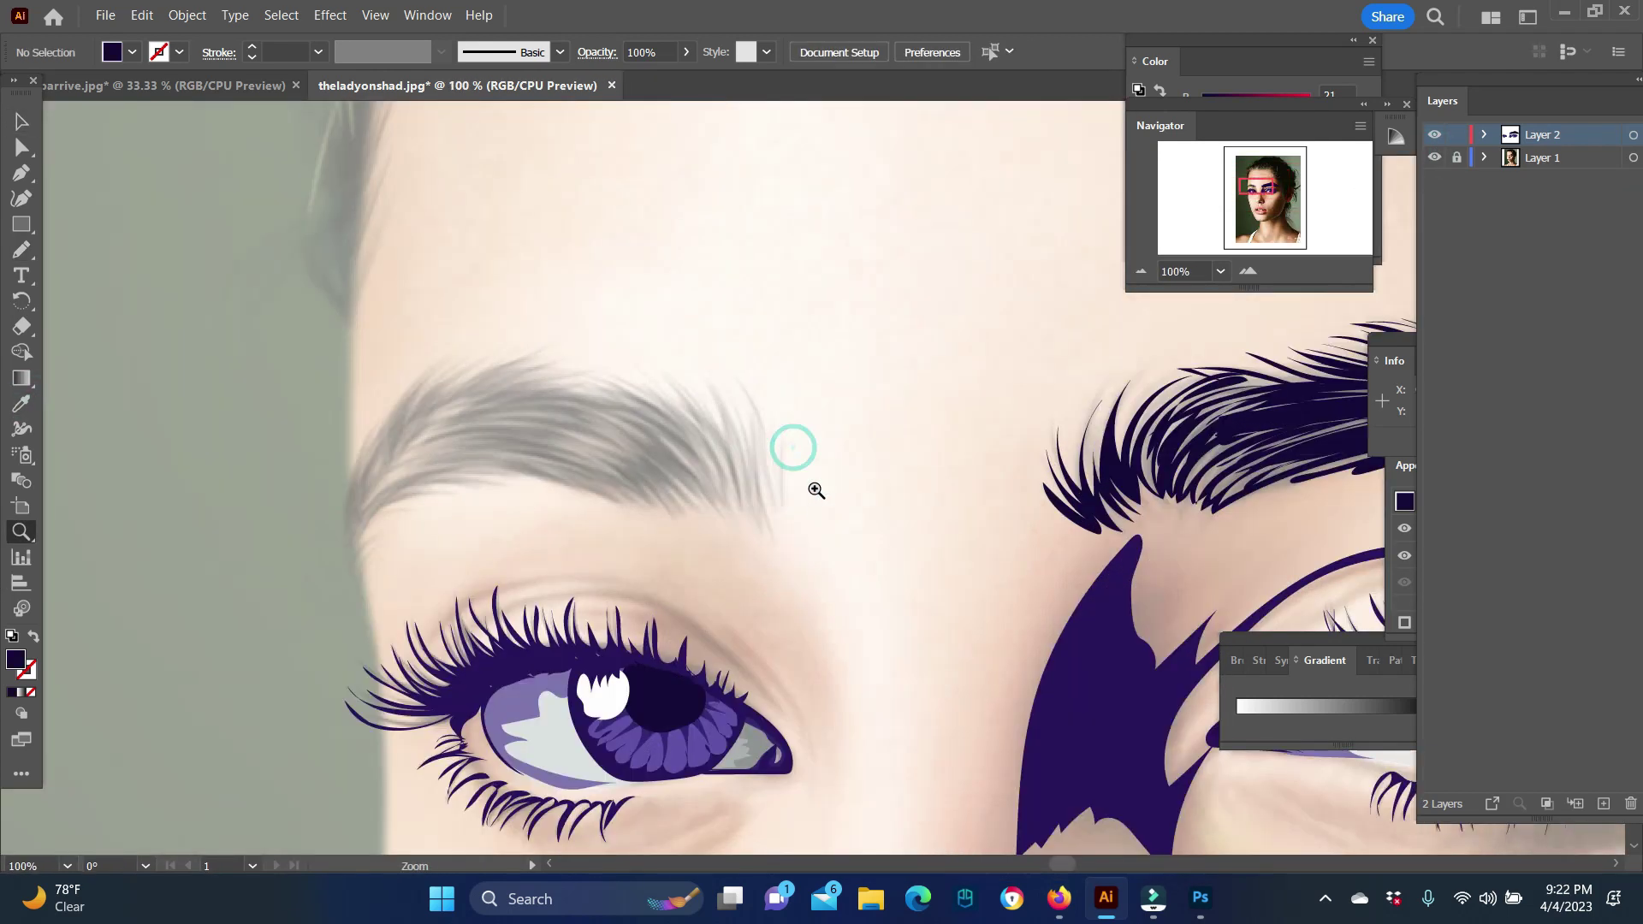
pyautogui.click(796, 462)
pyautogui.press('n')
pyautogui.moveTo(763, 489); pyautogui.dragTo(697, 301)
pyautogui.moveTo(750, 550)
pyautogui.mouseDown()
pyautogui.moveTo(712, 422)
pyautogui.moveTo(646, 360)
pyautogui.mouseUp()
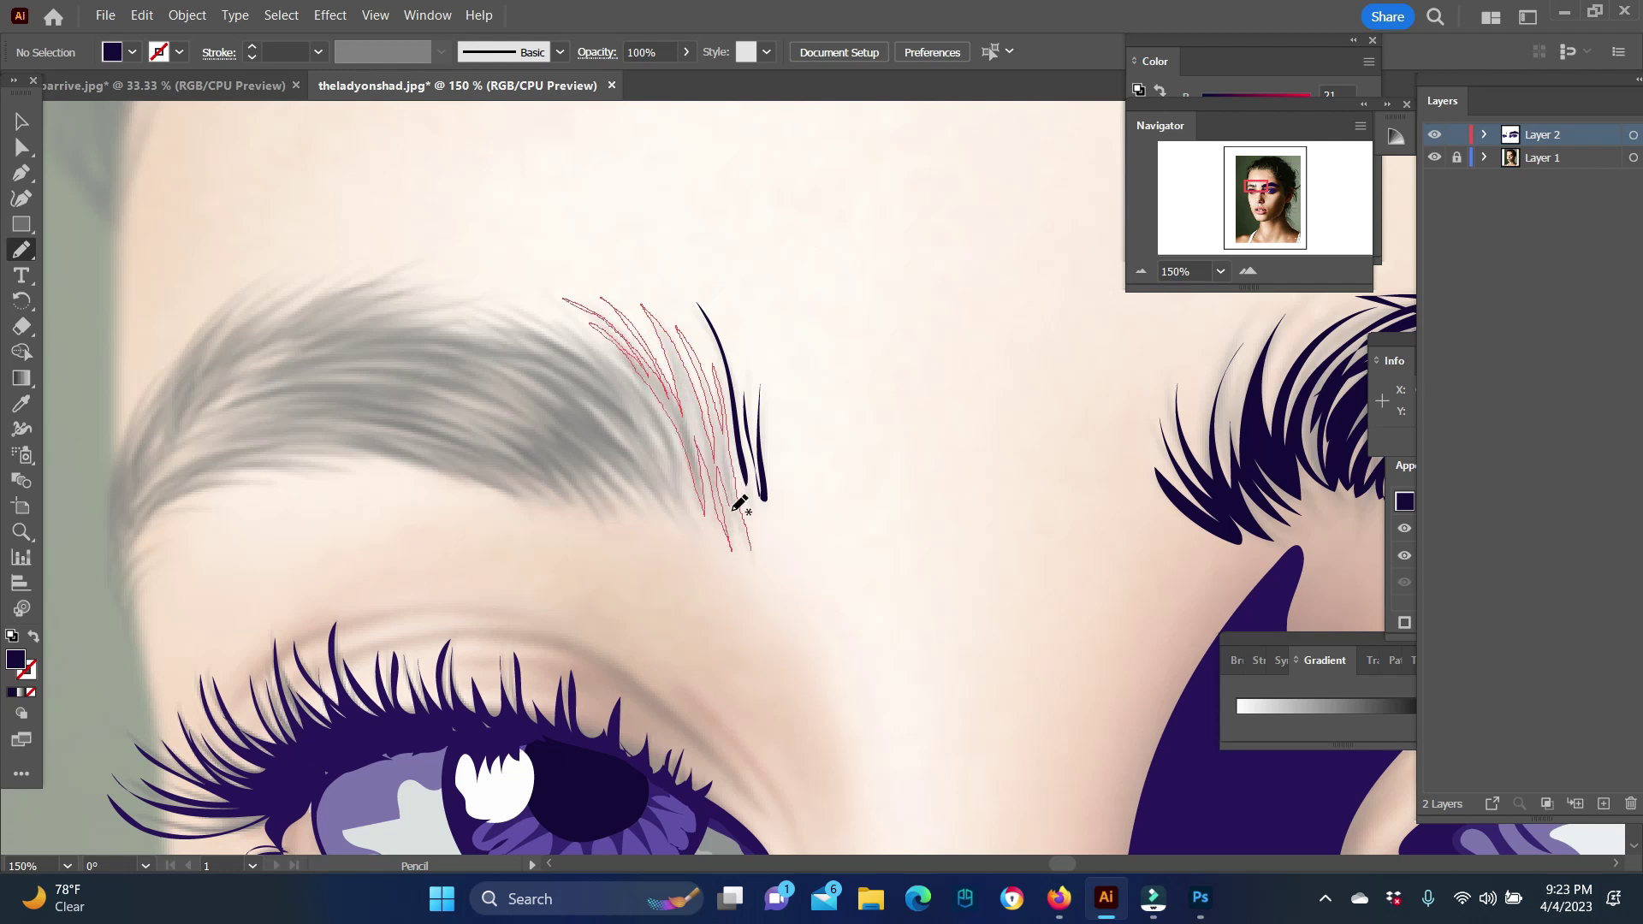
pyautogui.moveTo(734, 509); pyautogui.dragTo(744, 546)
# Step: Trace filled hair strokes across the left eyebrow and up its left end
pyautogui.moveTo(516, 498)
pyautogui.mouseDown()
pyautogui.moveTo(292, 417)
pyautogui.moveTo(337, 395)
pyautogui.moveTo(604, 505)
pyautogui.moveTo(627, 450)
pyautogui.moveTo(487, 371)
pyautogui.moveTo(526, 355)
pyautogui.moveTo(672, 453)
pyautogui.mouseUp()
pyautogui.moveTo(505, 320); pyautogui.dragTo(690, 471)
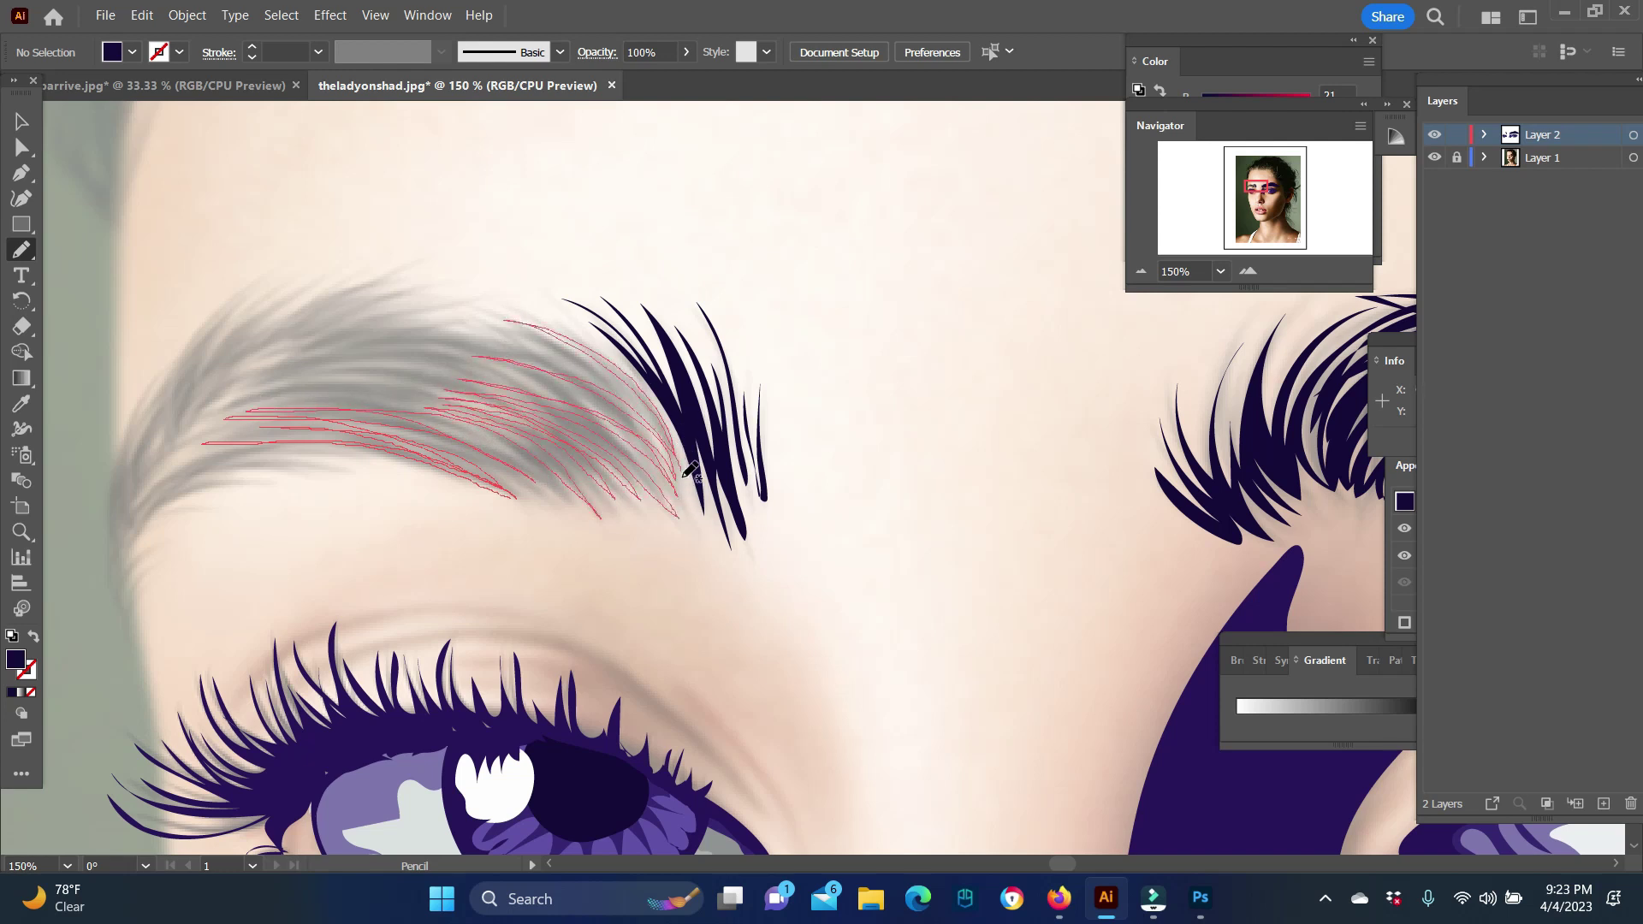
pyautogui.moveTo(541, 500); pyautogui.dragTo(530, 504)
pyautogui.moveTo(327, 469)
pyautogui.mouseDown()
pyautogui.moveTo(190, 470)
pyautogui.moveTo(273, 479)
pyautogui.mouseUp()
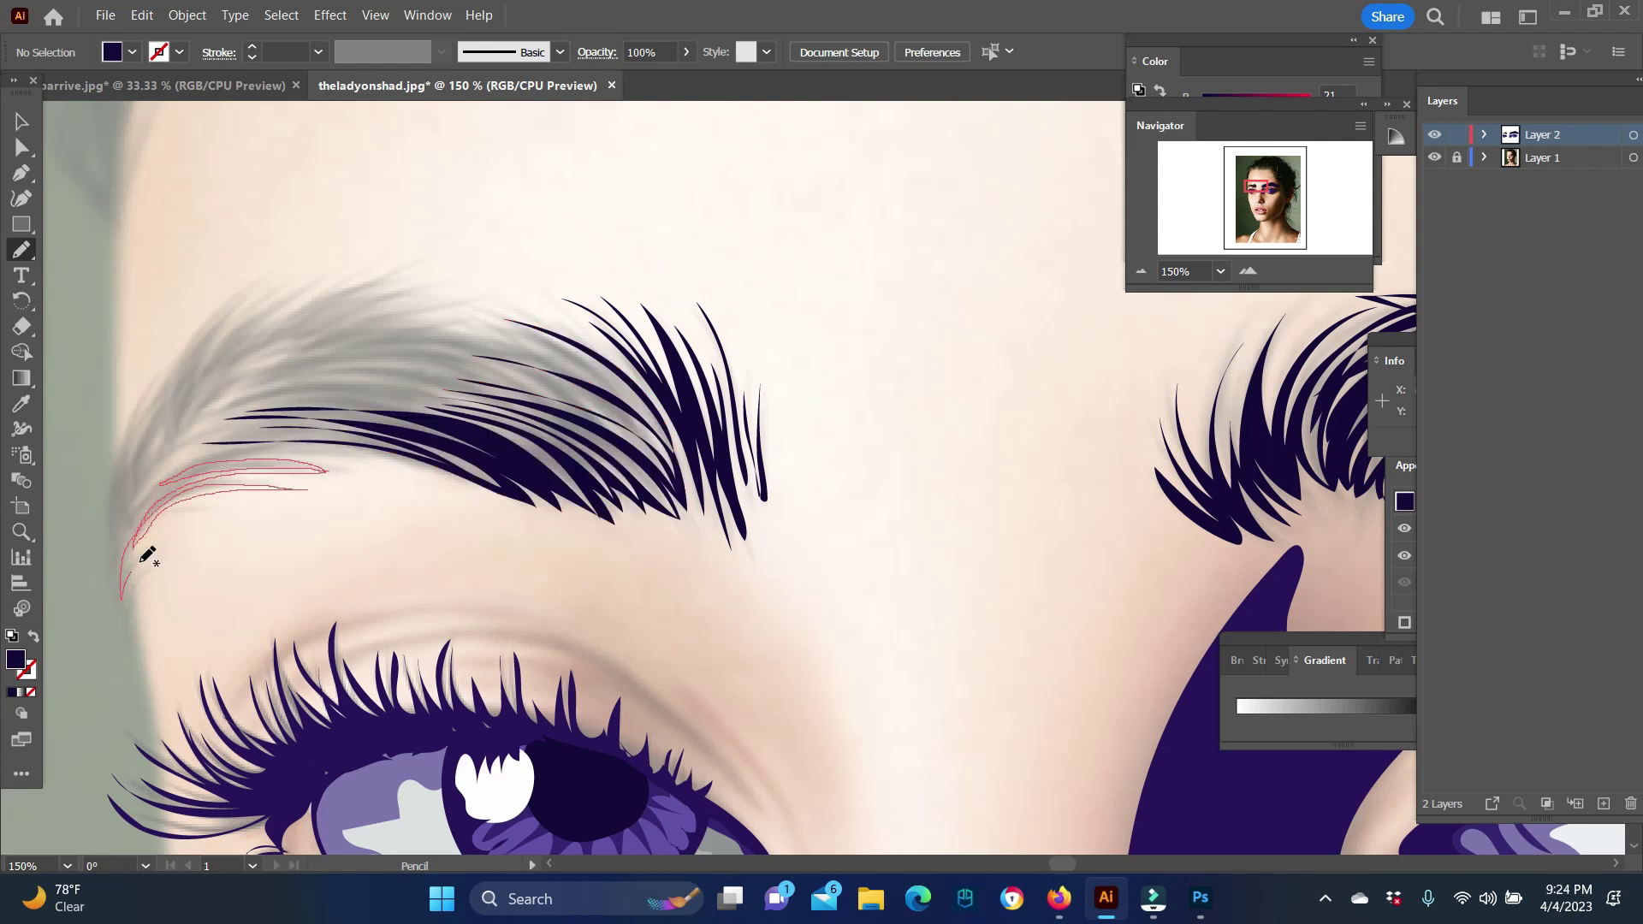
pyautogui.moveTo(127, 609)
pyautogui.mouseDown()
pyautogui.moveTo(129, 402)
pyautogui.moveTo(213, 331)
pyautogui.moveTo(422, 264)
pyautogui.moveTo(231, 377)
pyautogui.moveTo(141, 481)
pyautogui.mouseUp()
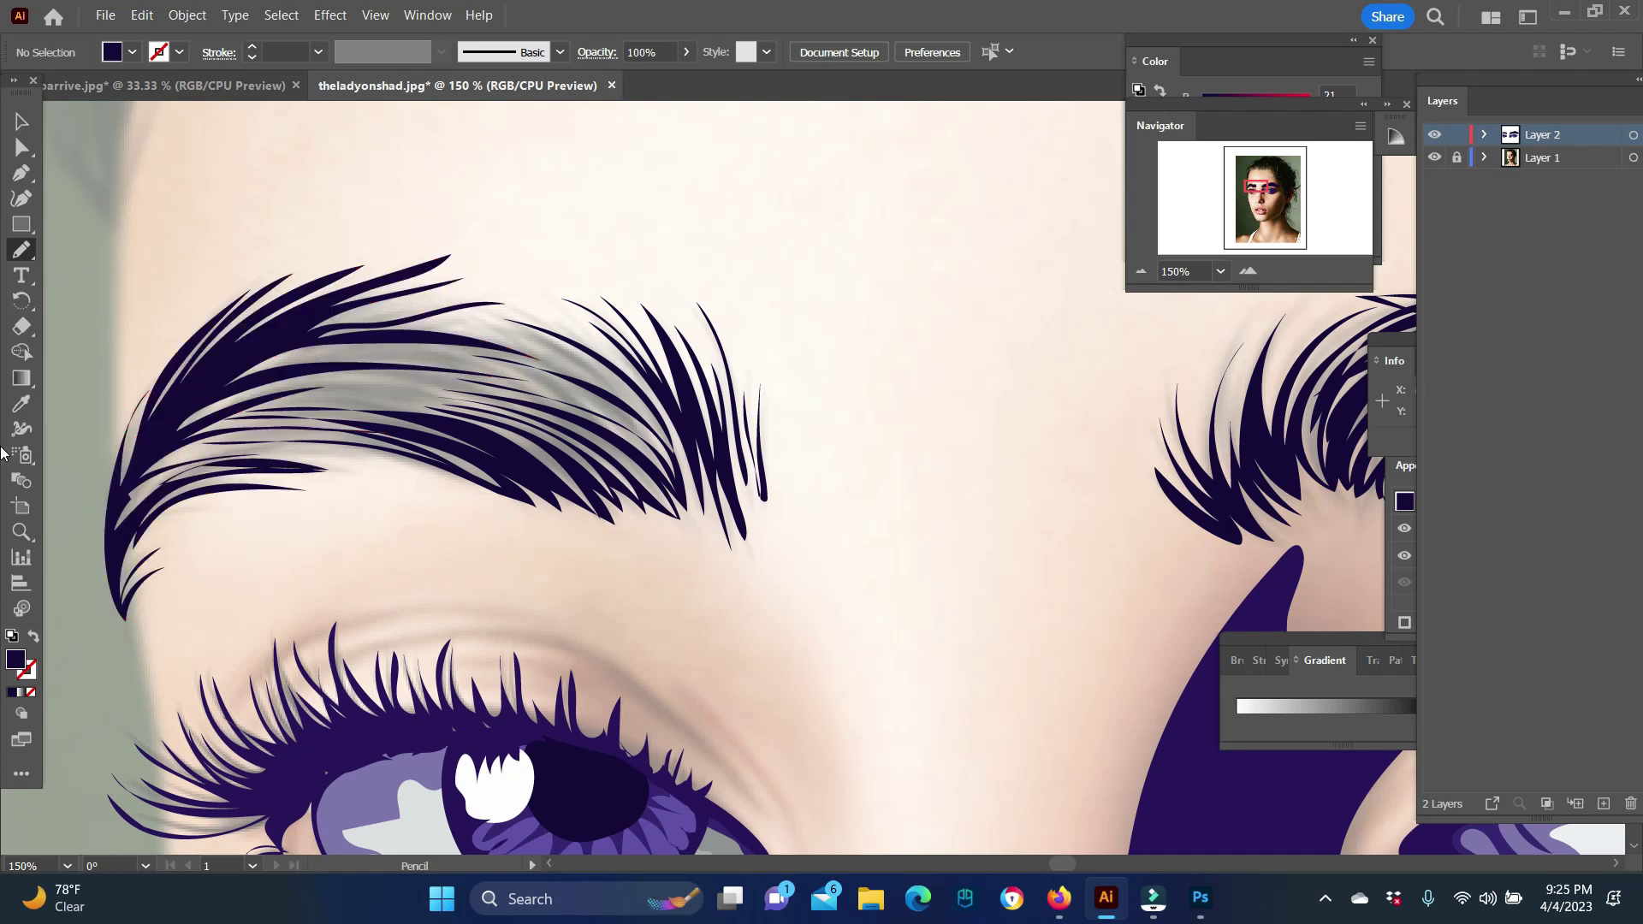
# Step: Add thin hairs across the brow's middle, lower edge and top edge
pyautogui.moveTo(677, 445); pyautogui.dragTo(501, 313)
pyautogui.moveTo(599, 392); pyautogui.dragTo(453, 325)
pyautogui.moveTo(221, 364)
pyautogui.mouseDown()
pyautogui.moveTo(462, 366)
pyautogui.moveTo(411, 381)
pyautogui.moveTo(599, 454)
pyautogui.mouseUp()
pyautogui.moveTo(270, 416); pyautogui.dragTo(668, 454)
pyautogui.moveTo(393, 444)
pyautogui.mouseDown()
pyautogui.moveTo(135, 481)
pyautogui.moveTo(500, 299)
pyautogui.mouseUp()
pyautogui.moveTo(291, 321); pyautogui.dragTo(153, 462)
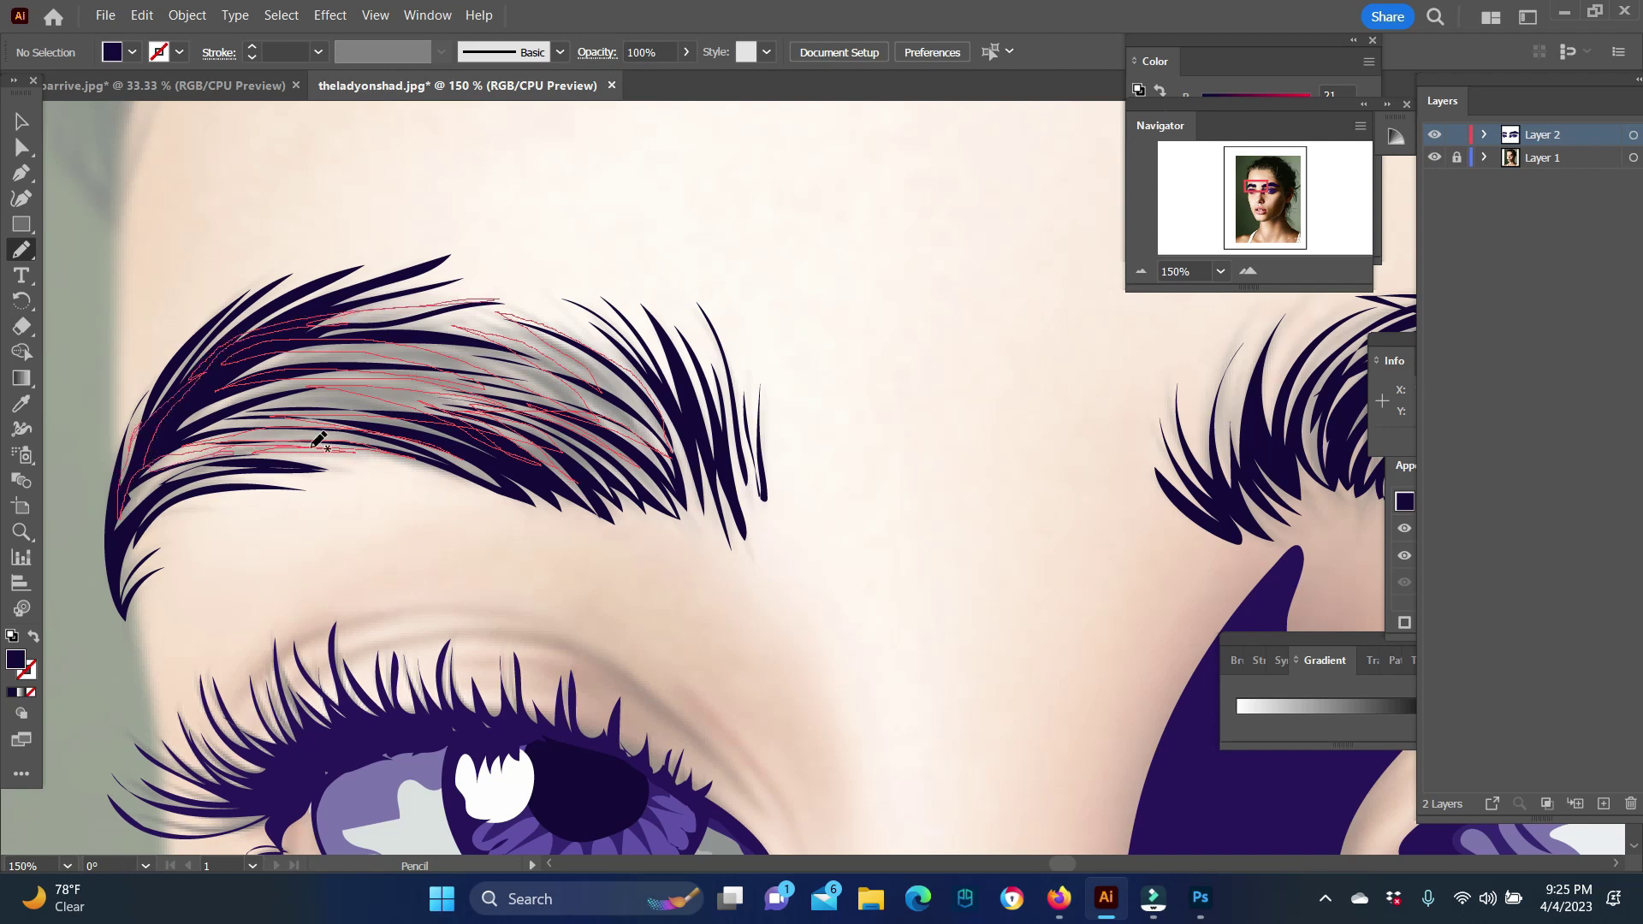
# Step: Select all the brow strokes, change their stacking order, and zoom out to the whole face
pyautogui.press('v')
pyautogui.hotkey('ctrl', 'a')
pyautogui.rightClick(631, 295)
pyautogui.click(907, 836)
pyautogui.press('z')
pyautogui.hotkey('ctrl', '-')
pyautogui.hotkey('ctrl', '-')
pyautogui.hotkey('ctrl', '-')
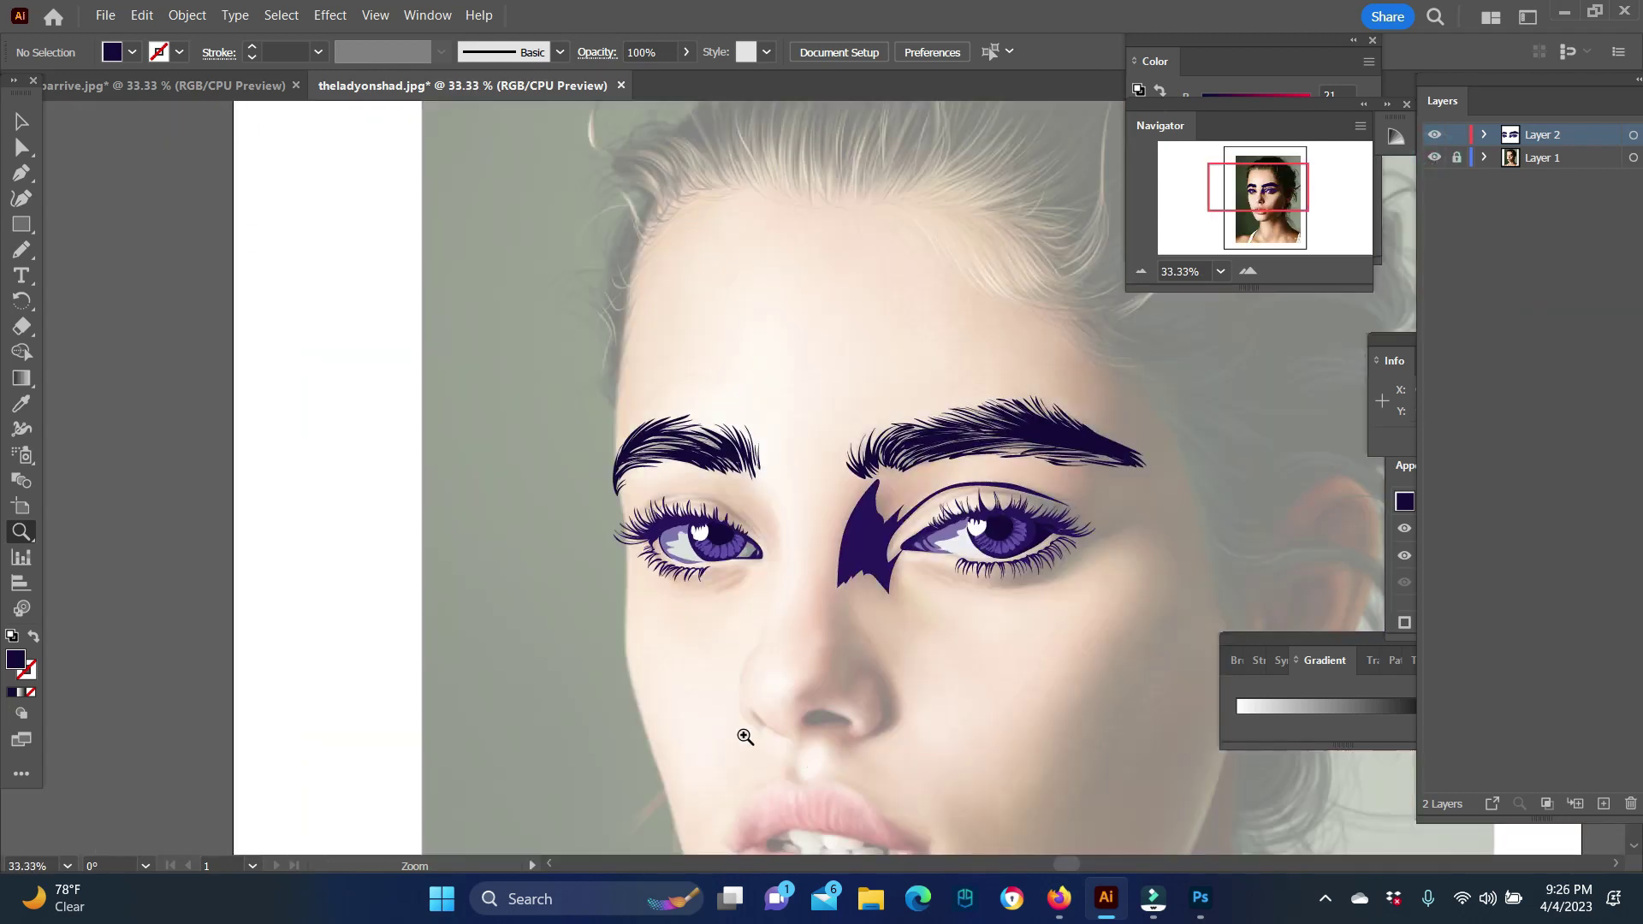
# Step: Zoom in on the nose and draw dark purple shadows beside and inside the nostril
pyautogui.click(745, 737)
pyautogui.press('n')
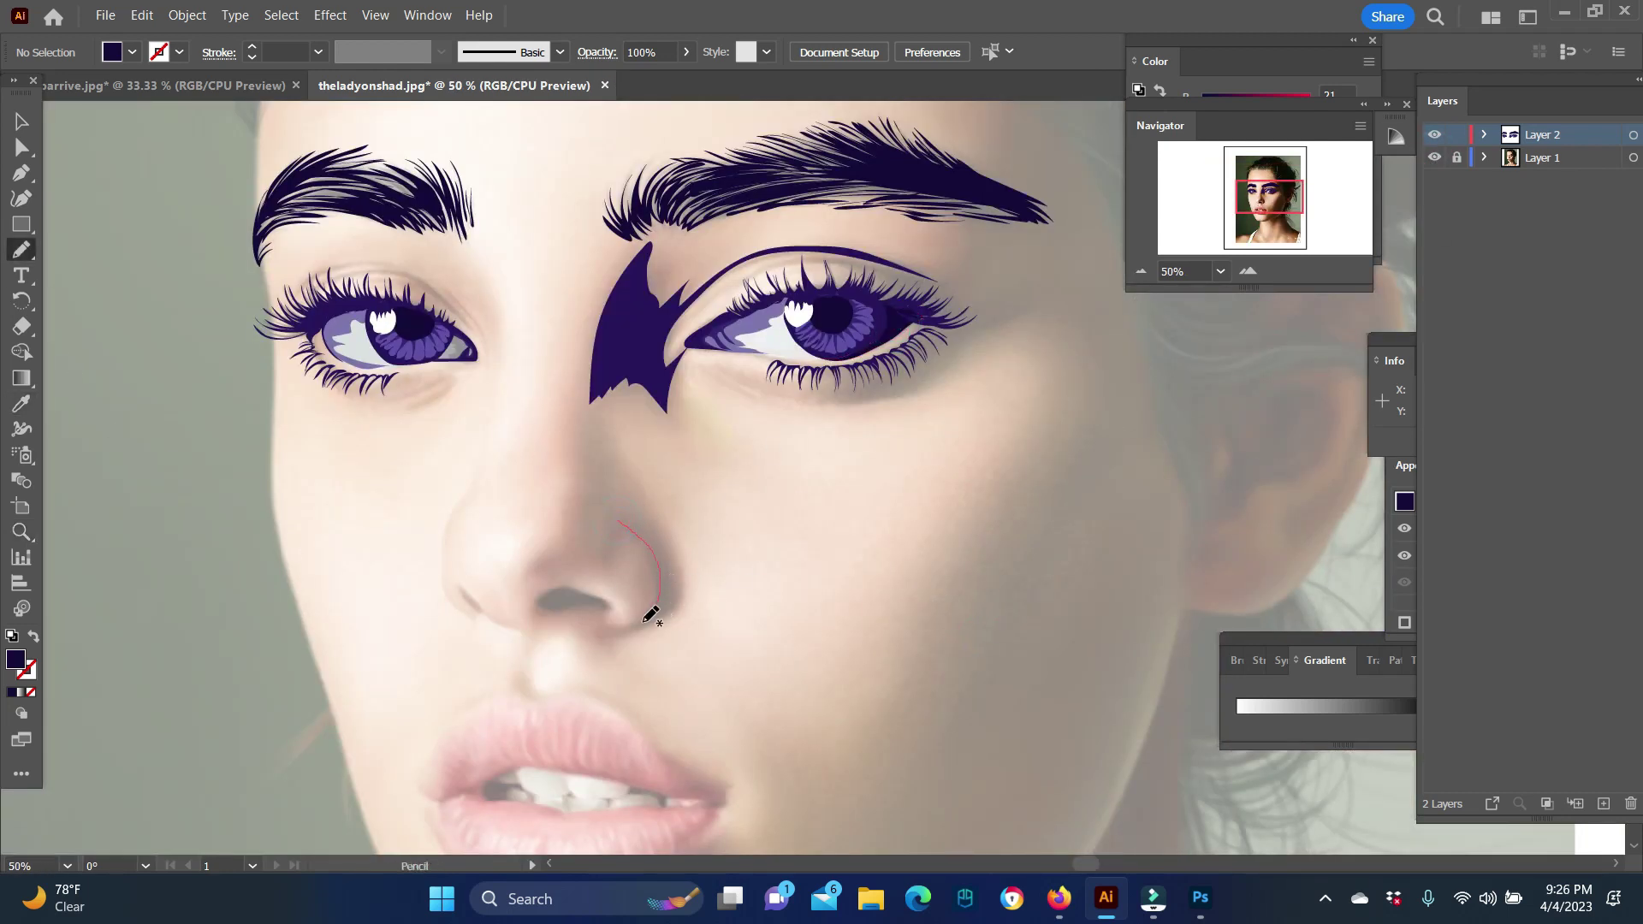
pyautogui.moveTo(585, 562); pyautogui.dragTo(537, 569)
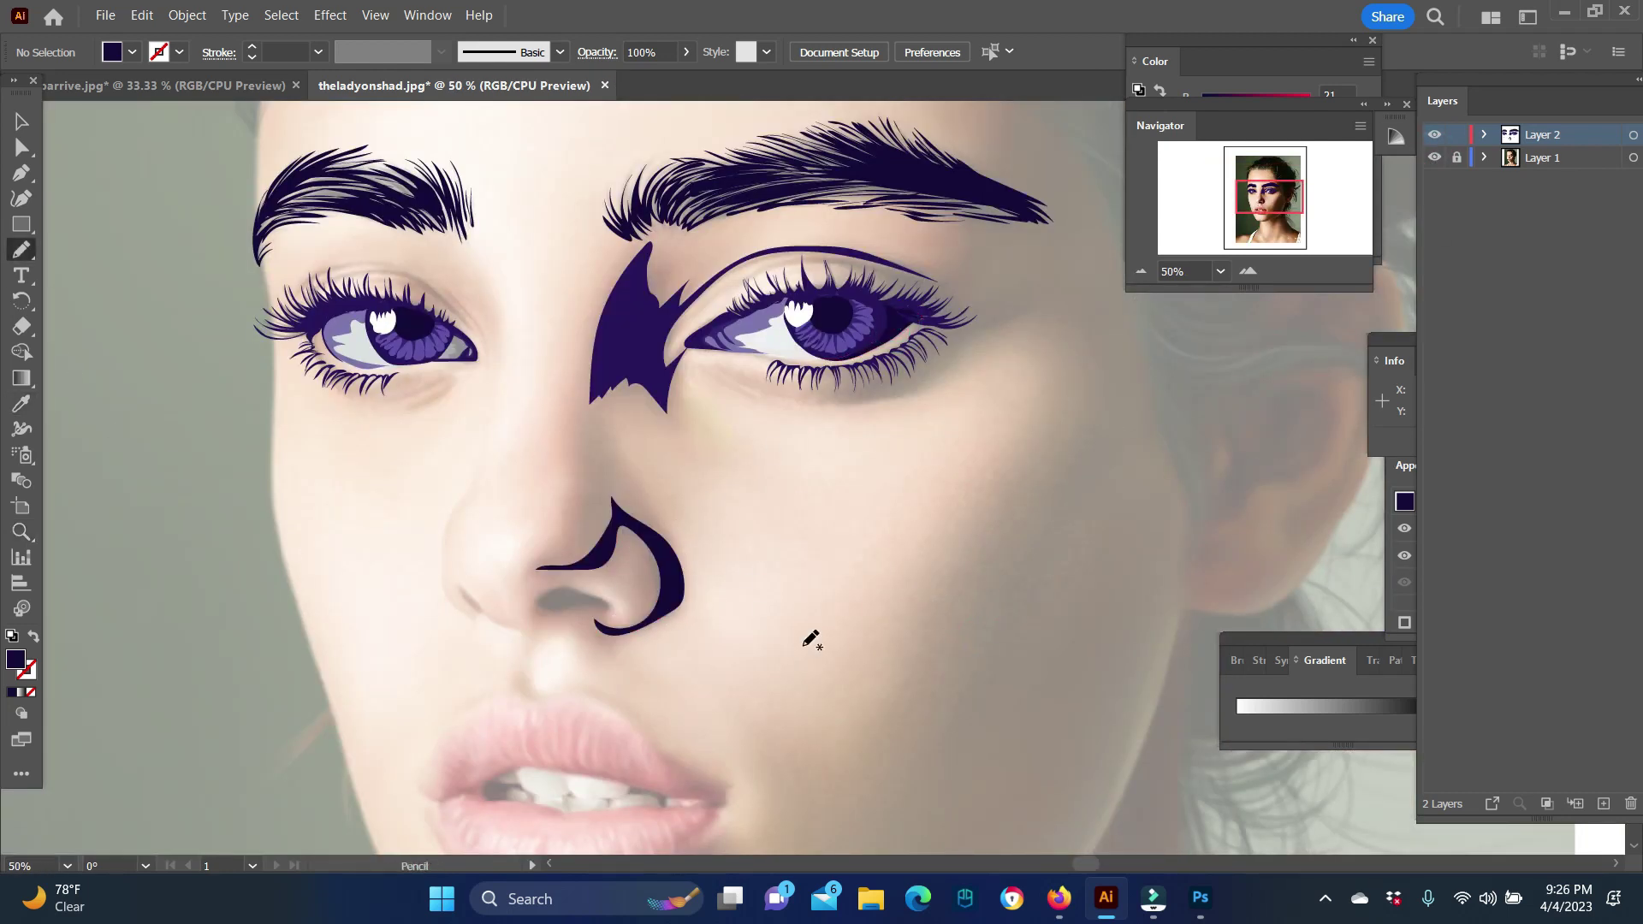
pyautogui.scroll(-1, 807, 642)
pyautogui.hotkey('ctrl', '+')
pyautogui.moveTo(804, 493); pyautogui.dragTo(670, 480)
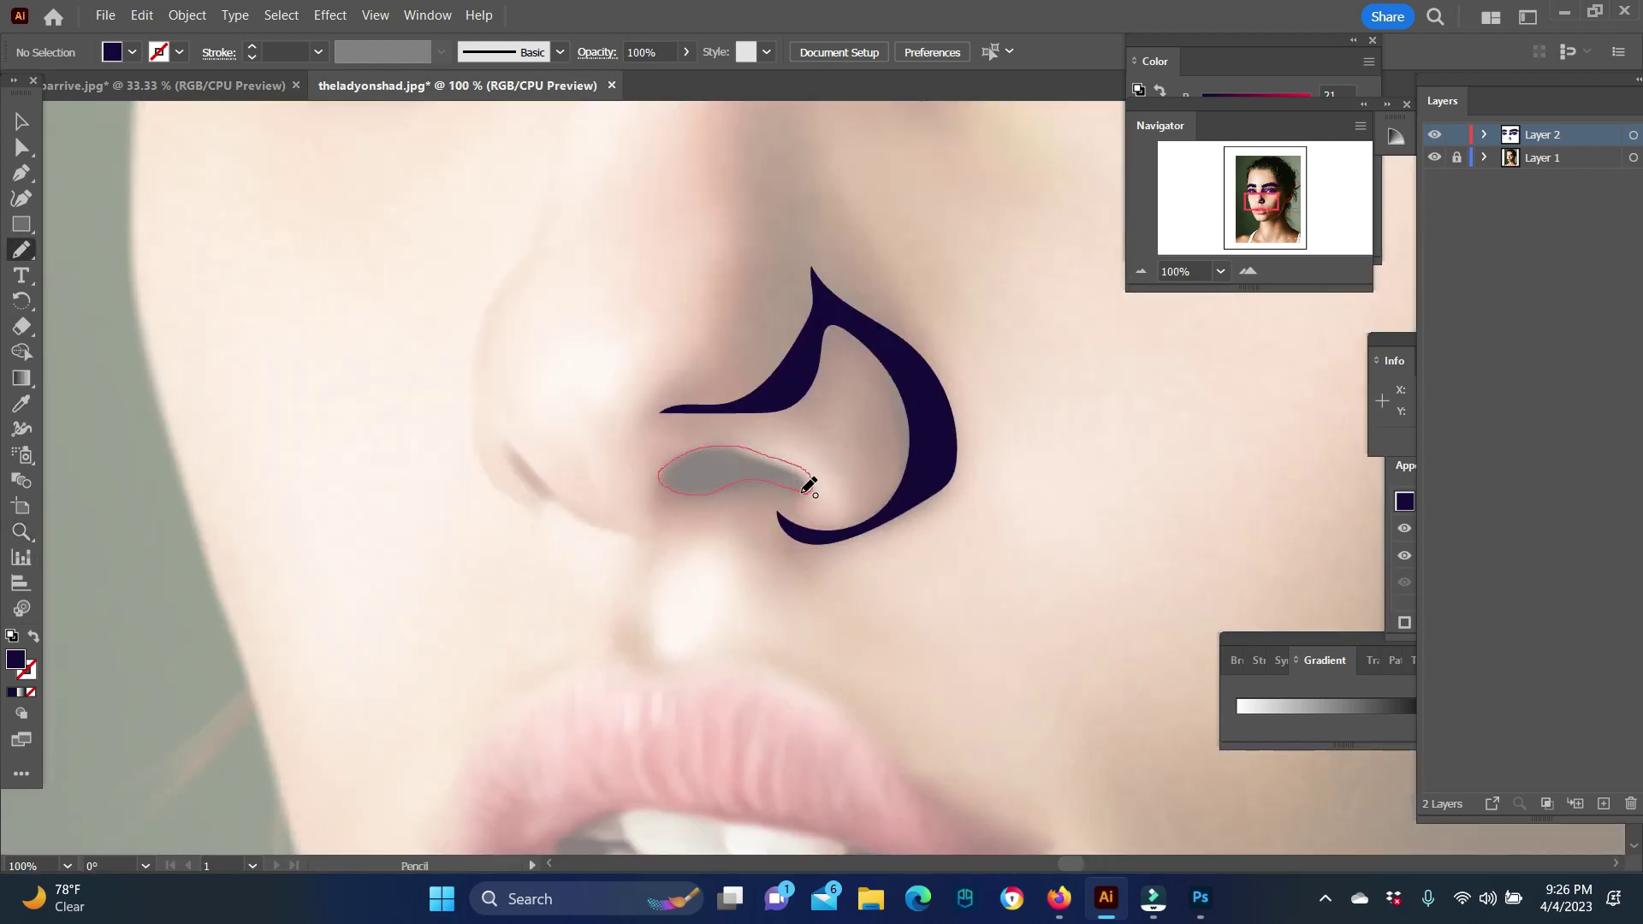
pyautogui.moveTo(809, 486); pyautogui.dragTo(810, 485)
# Step: Add another nostril shadow stroke and make Layer 1 the current layer
pyautogui.scroll(2, 543, 522)
pyautogui.moveTo(547, 531); pyautogui.dragTo(509, 511)
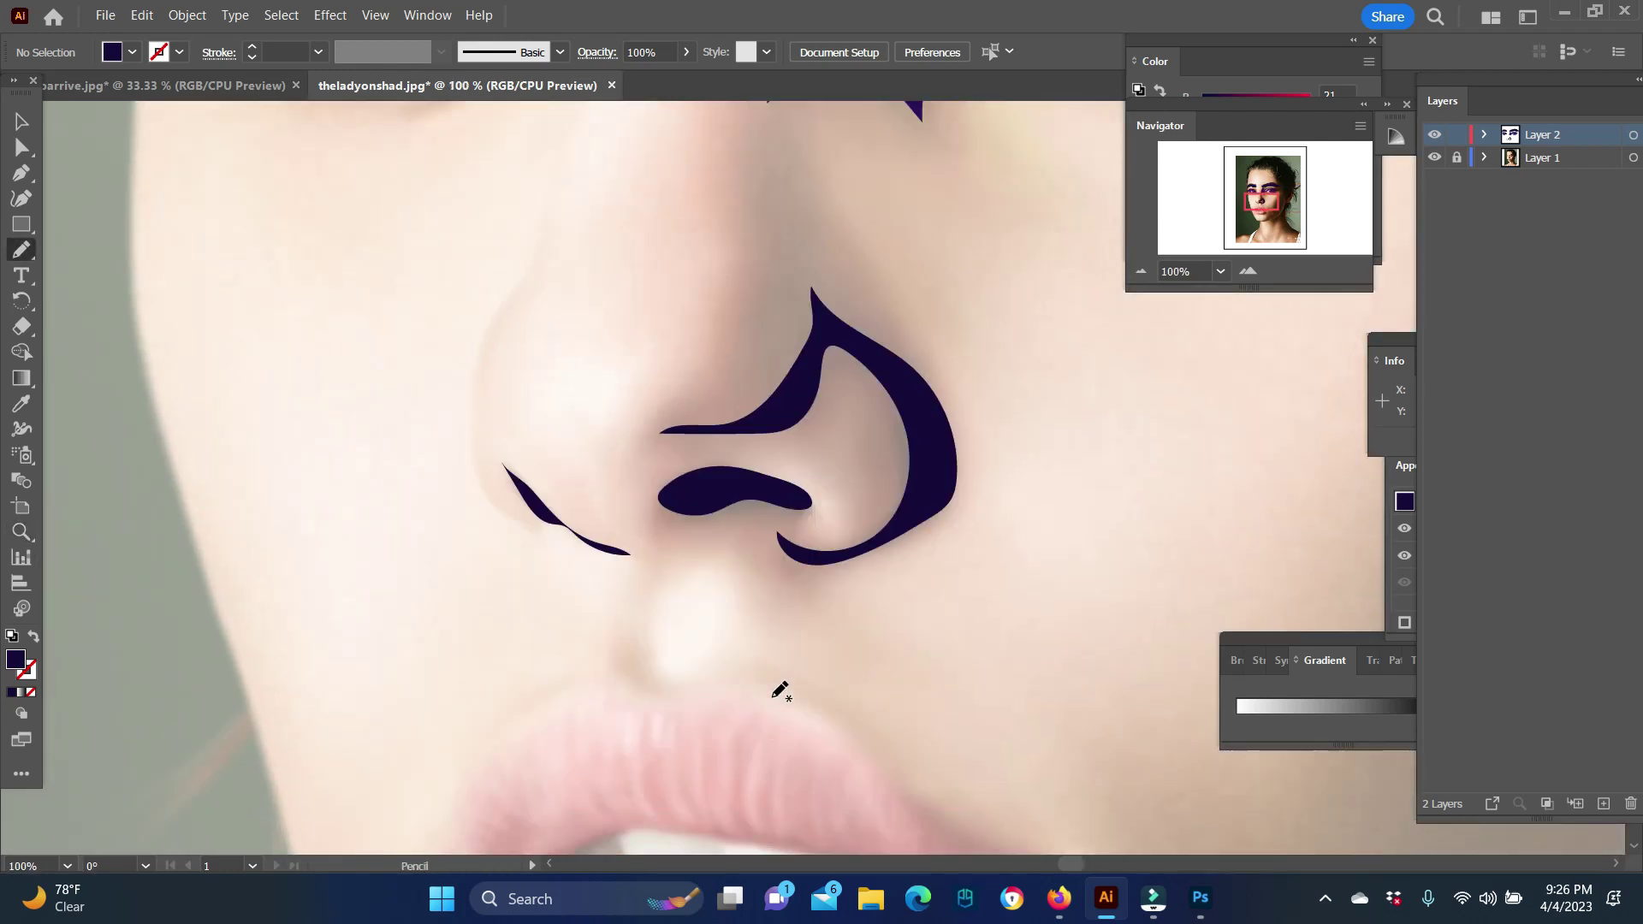
pyautogui.scroll(5, 684, 531)
pyautogui.press('i')
pyautogui.press('n')
pyautogui.scroll(3, 403, 224)
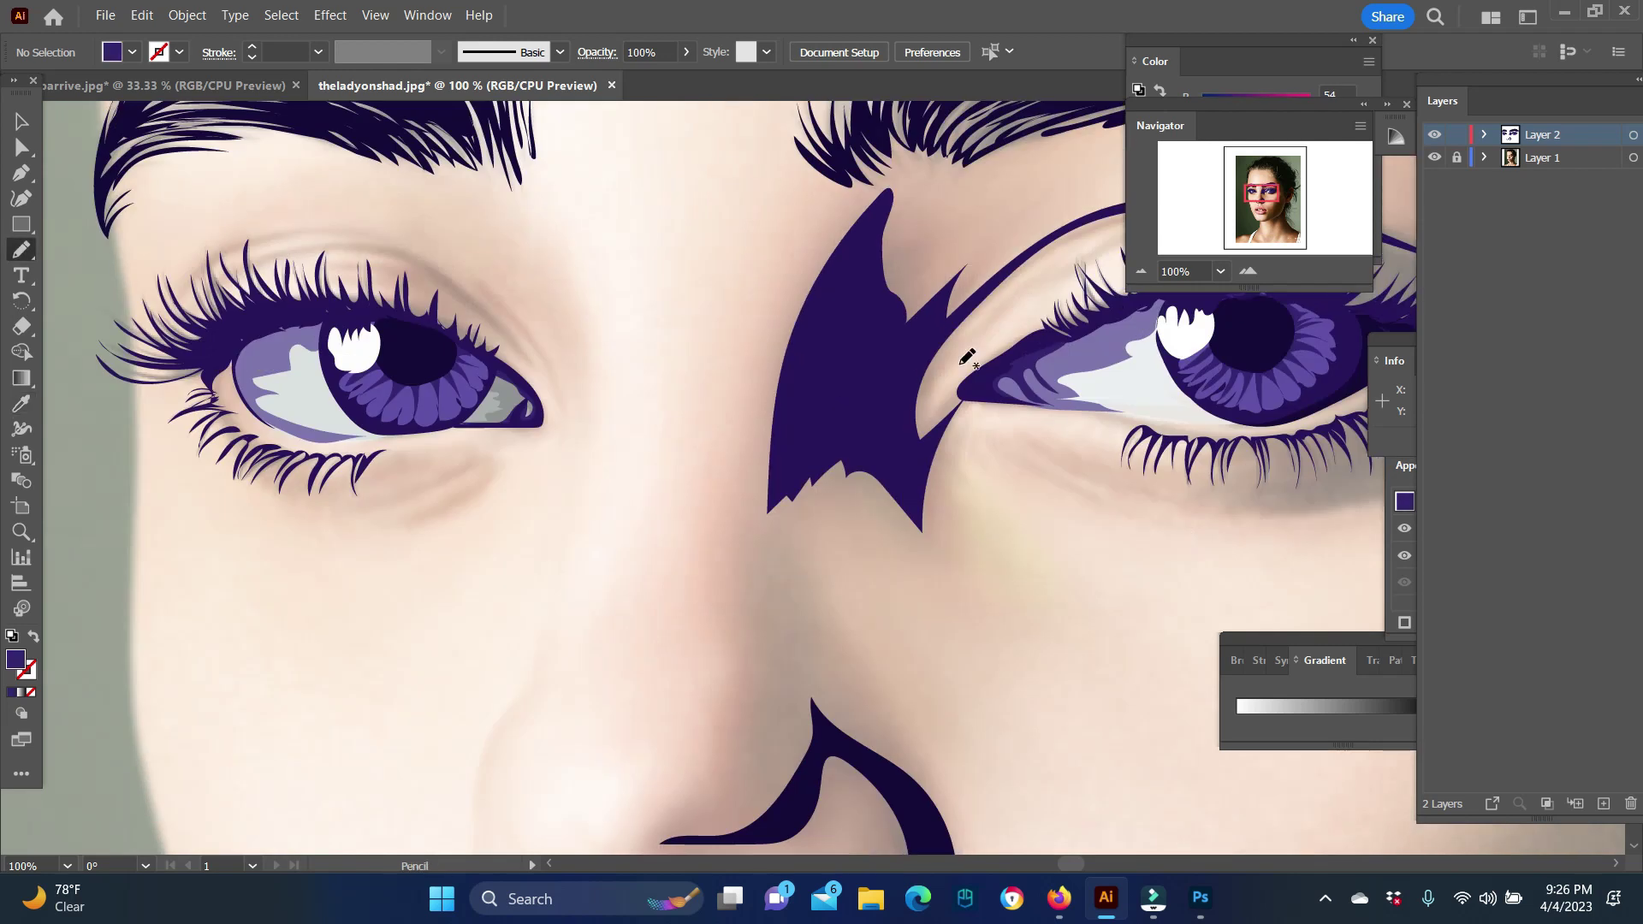
pyautogui.click(1540, 157)
# Step: Add a new layer and trace purple shading along the nostril outline and upper eyelid
pyautogui.click(1598, 806)
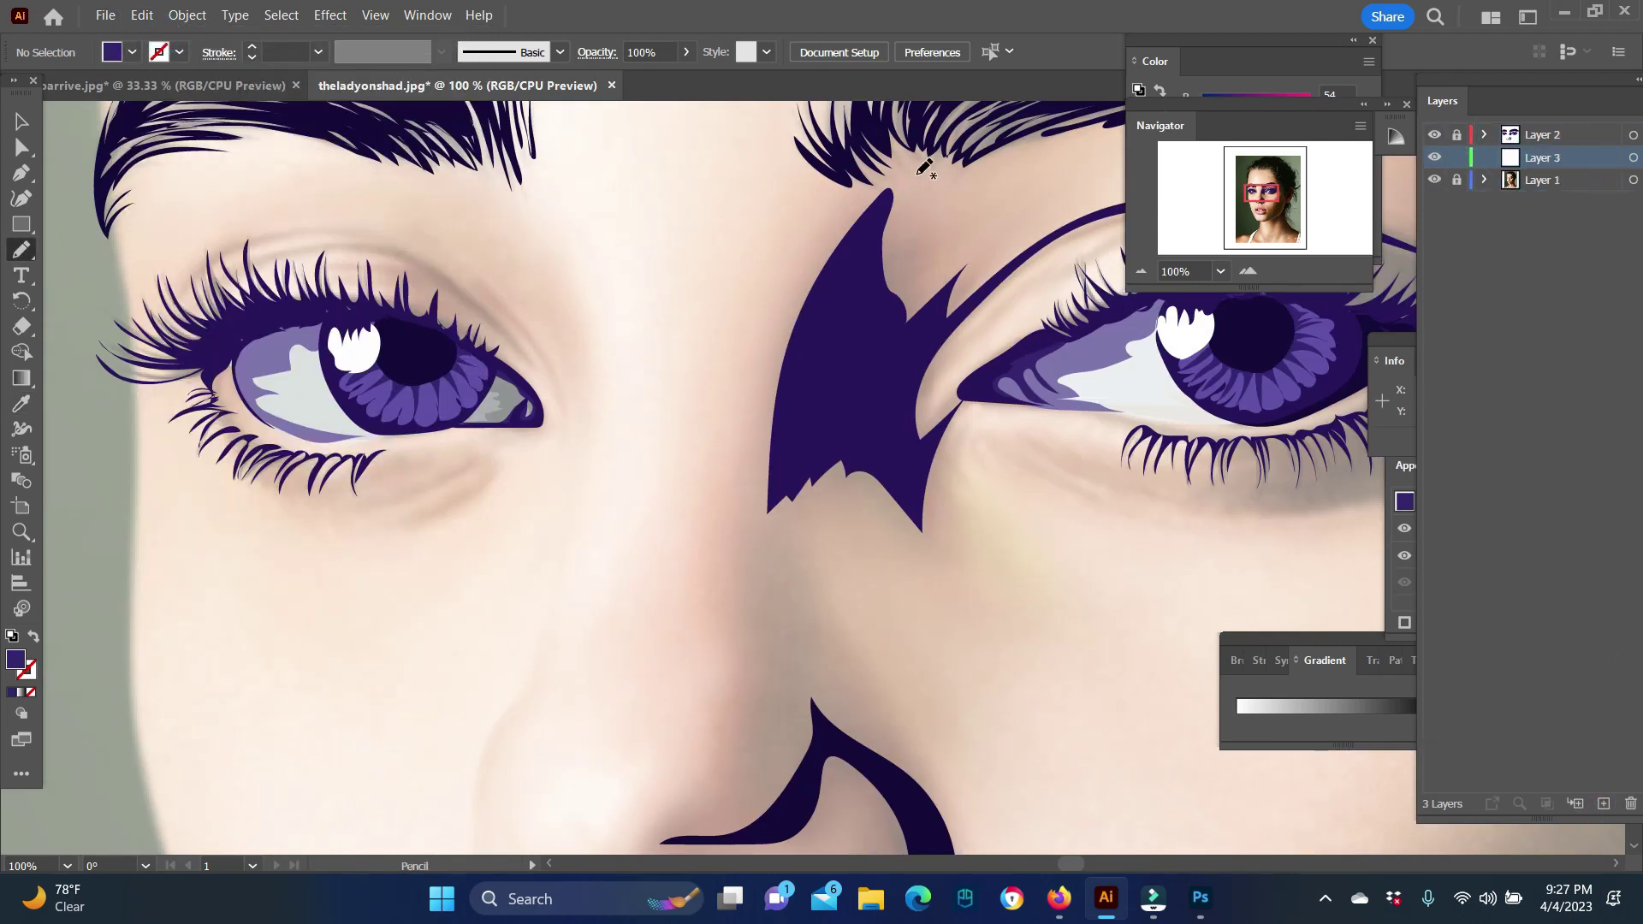
pyautogui.moveTo(646, 849); pyautogui.dragTo(880, 797)
pyautogui.moveTo(943, 435); pyautogui.dragTo(1091, 245)
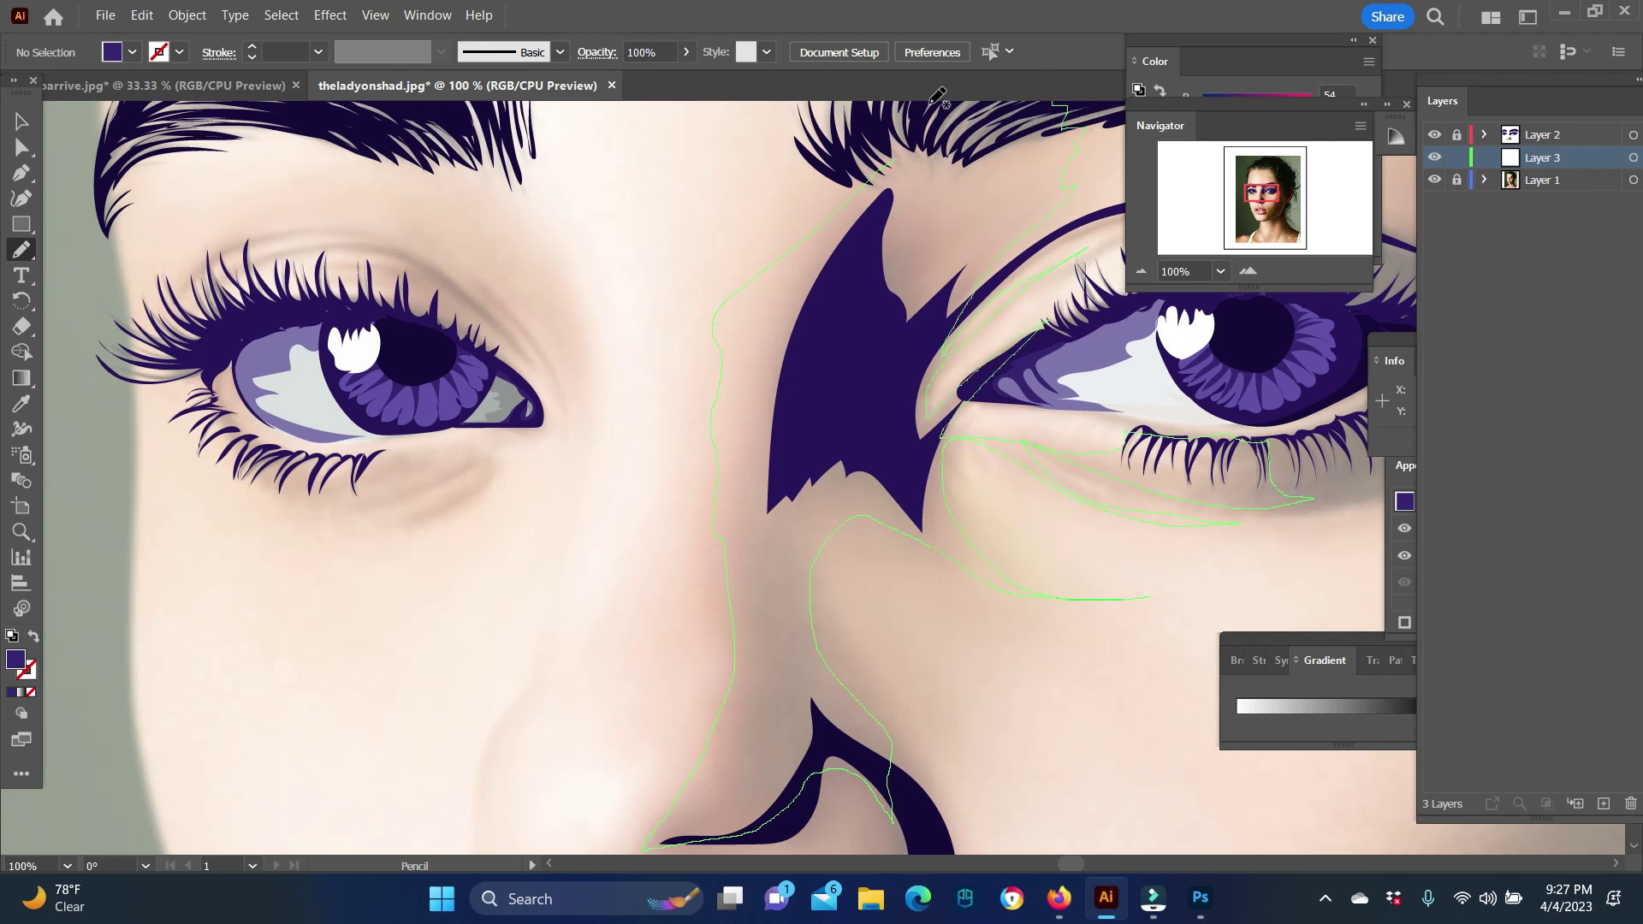
pyautogui.moveTo(860, 161); pyautogui.dragTo(860, 163)
pyautogui.press('z')
pyautogui.moveTo(891, 557)
pyautogui.mouseDown()
pyautogui.moveTo(751, 649)
pyautogui.moveTo(849, 507)
pyautogui.mouseUp()
# Step: Shade below the nostril, the eye socket toward the brow, and the right eye's upper lid
pyautogui.press('n')
pyautogui.moveTo(664, 453); pyautogui.dragTo(609, 516)
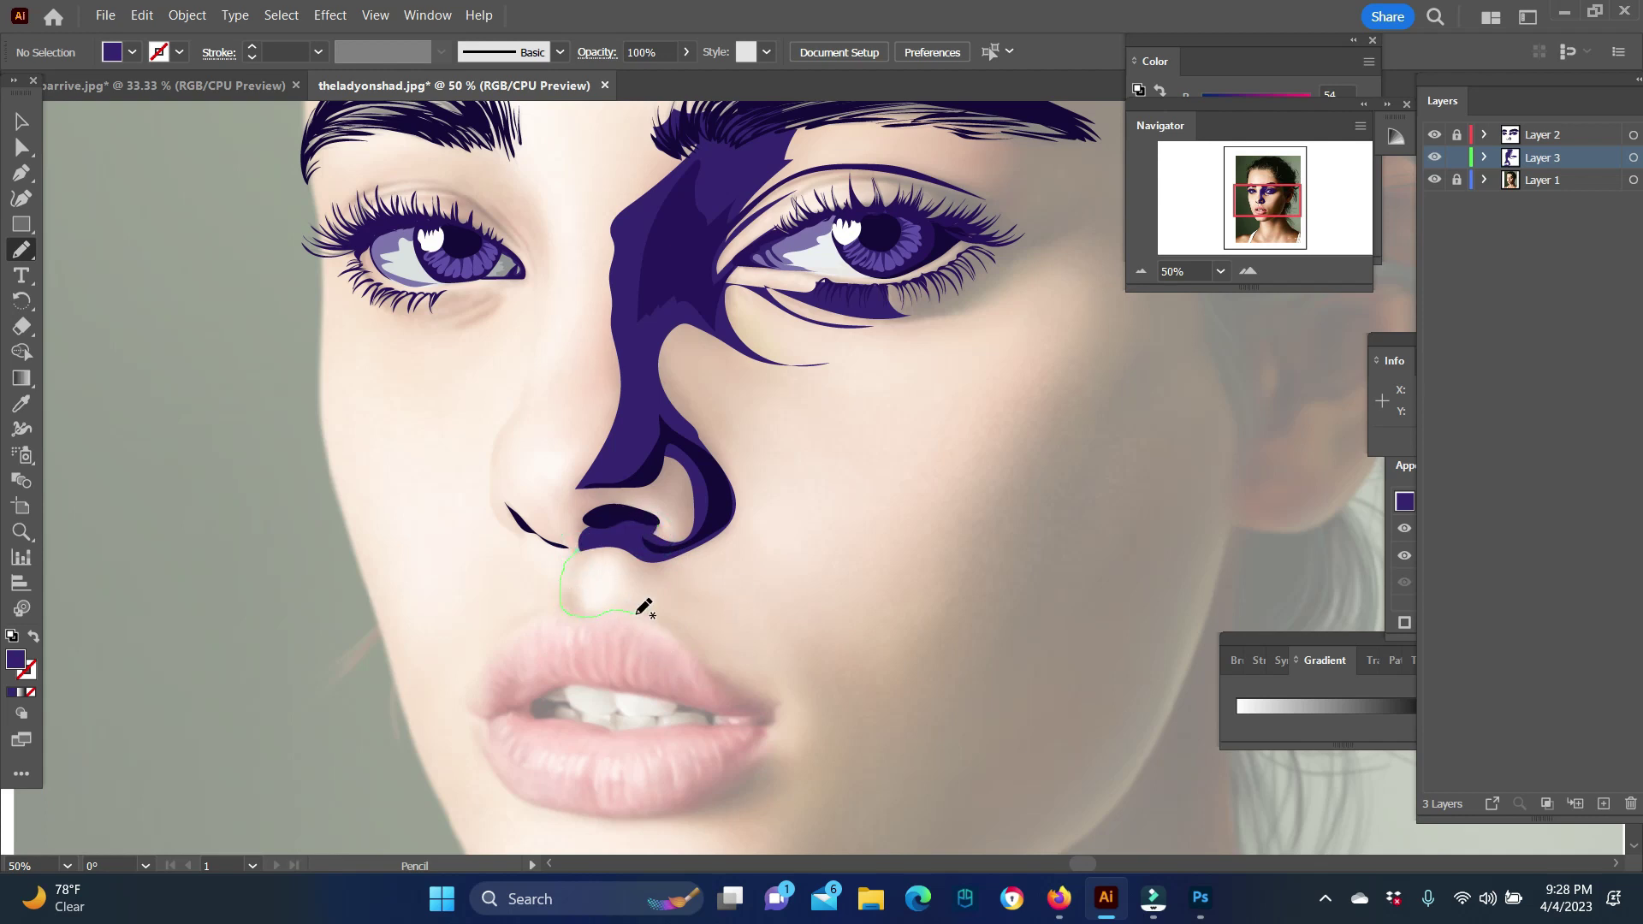
pyautogui.moveTo(627, 537); pyautogui.dragTo(618, 546)
pyautogui.scroll(1, 514, 410)
pyautogui.scroll(2, 462, 355)
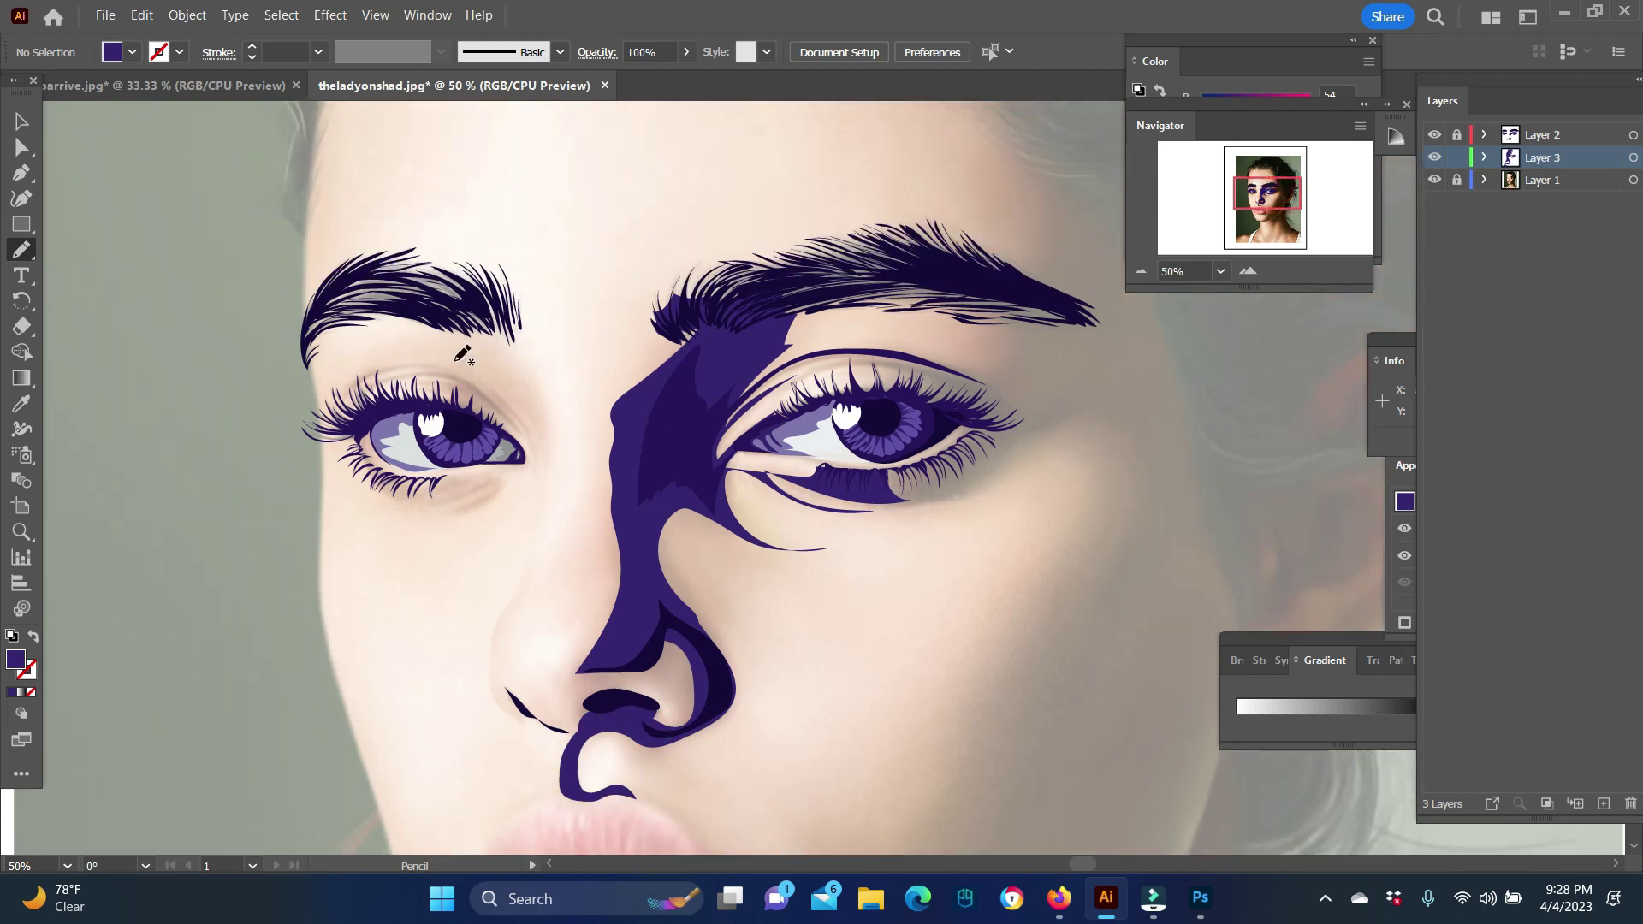
pyautogui.moveTo(386, 296); pyautogui.dragTo(551, 441)
pyautogui.moveTo(374, 362); pyautogui.dragTo(364, 368)
pyautogui.moveTo(964, 385)
pyautogui.mouseDown()
pyautogui.moveTo(893, 361)
pyautogui.moveTo(804, 377)
pyautogui.mouseUp()
pyautogui.press('v')
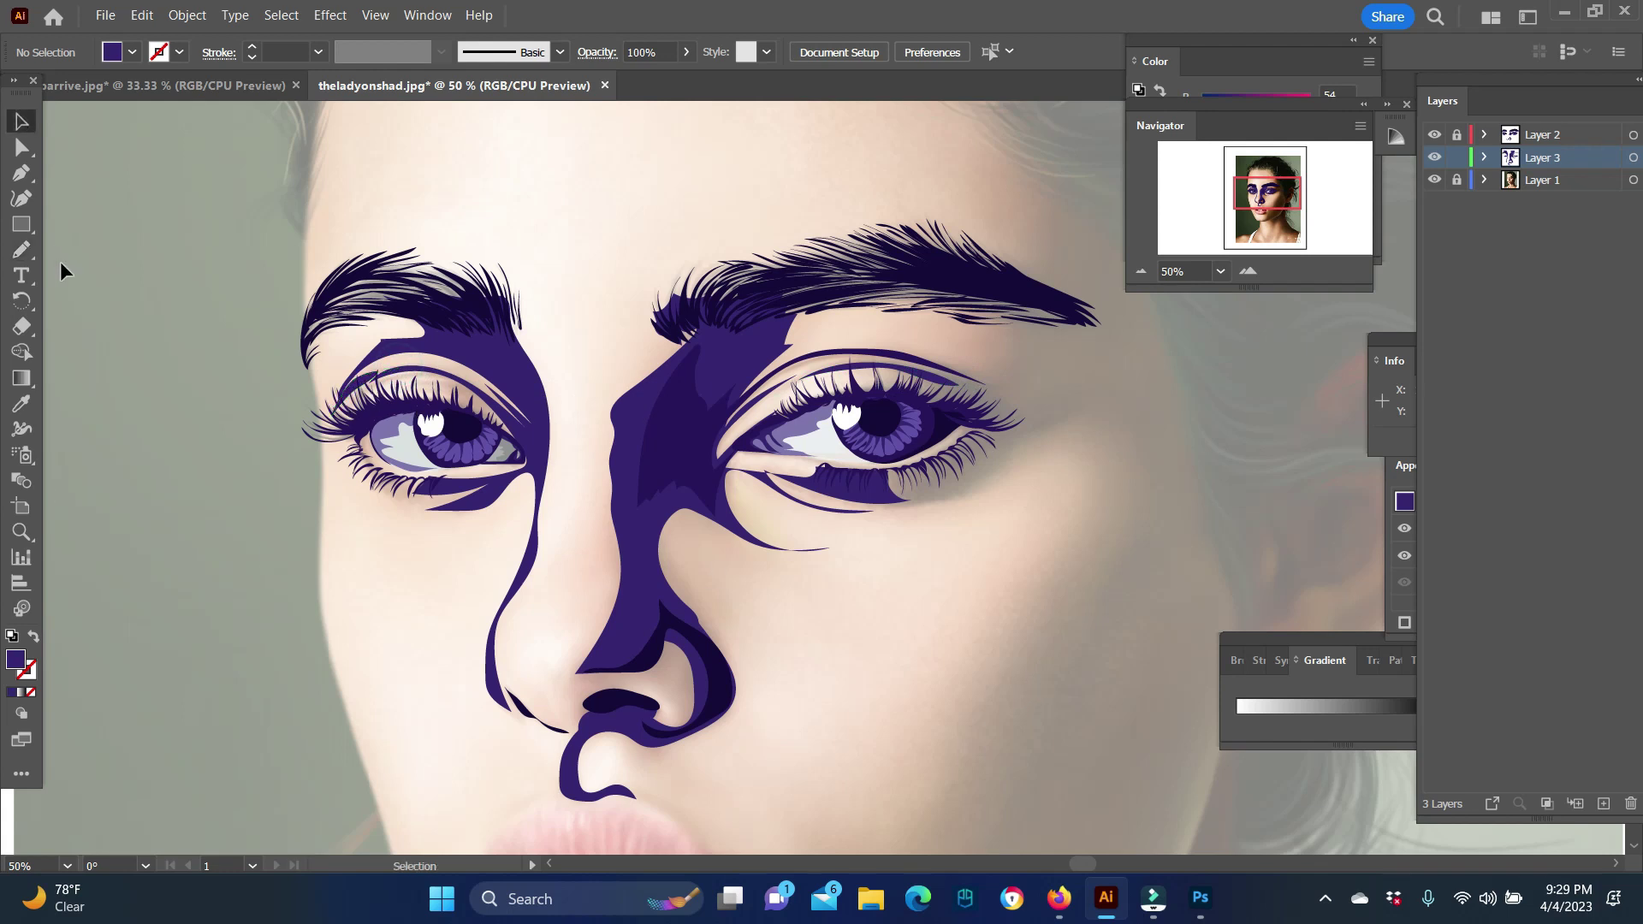
# Step: Shift the fill to a slightly different purple and draw a lighter shape inside the nostril
pyautogui.scroll(-5, 963, 605)
pyautogui.scroll(-1, 964, 606)
pyautogui.press('i')
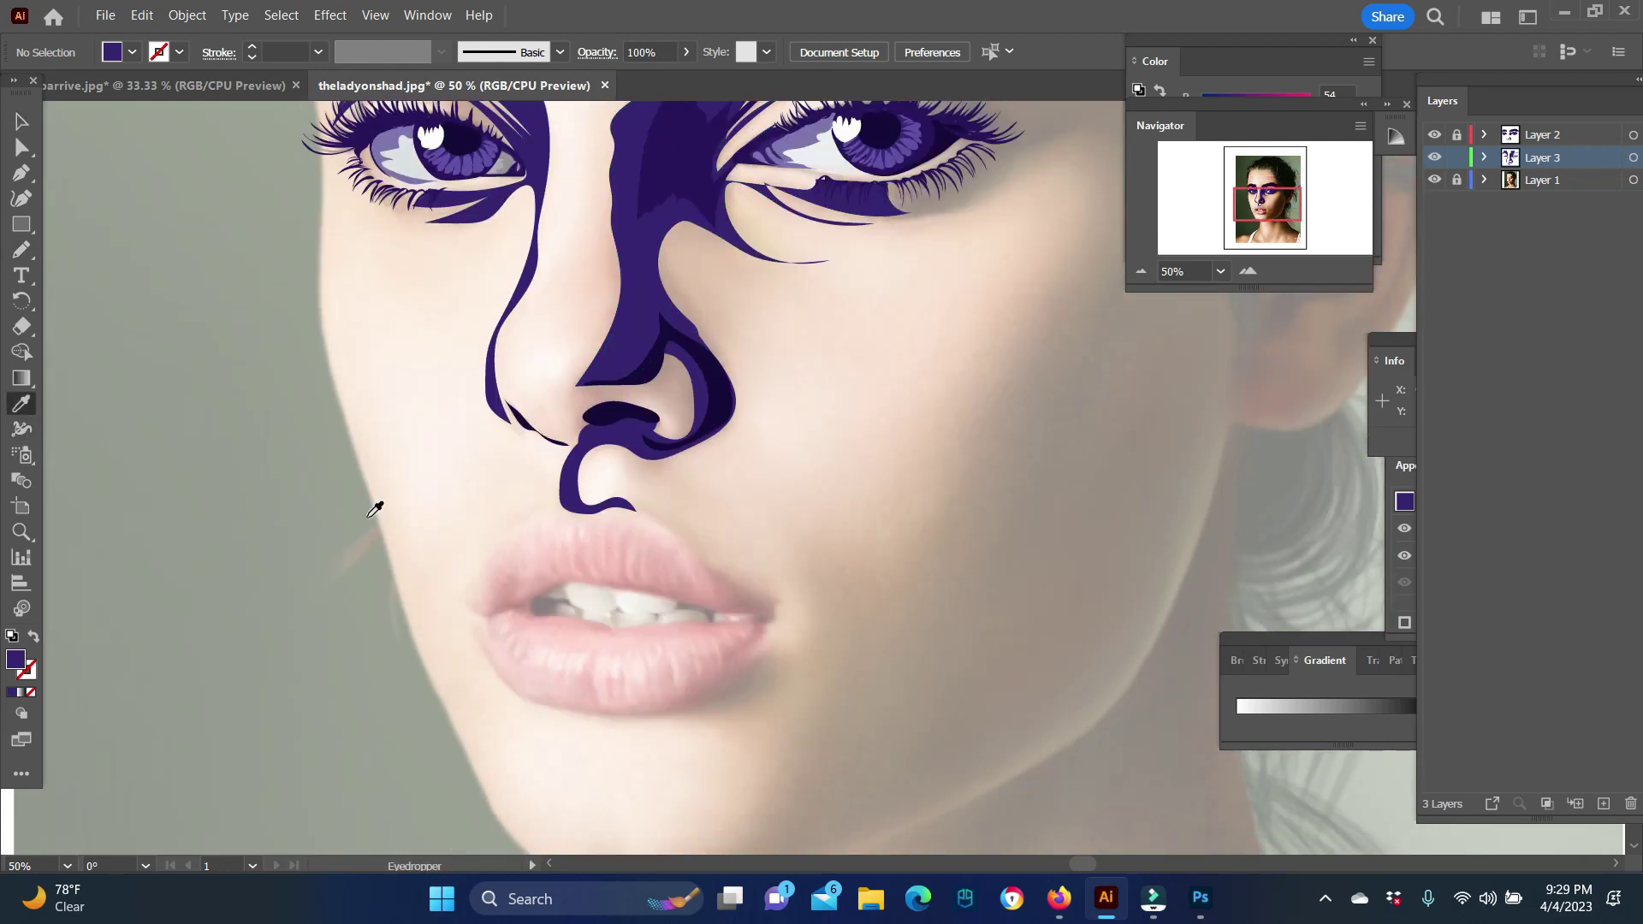
pyautogui.doubleClick(15, 659)
pyautogui.press('Return')
pyautogui.press('n')
pyautogui.moveTo(622, 391); pyautogui.dragTo(672, 423)
# Step: Fine-tune the fill colour, lightening then slightly darkening the purple
pyautogui.press('i')
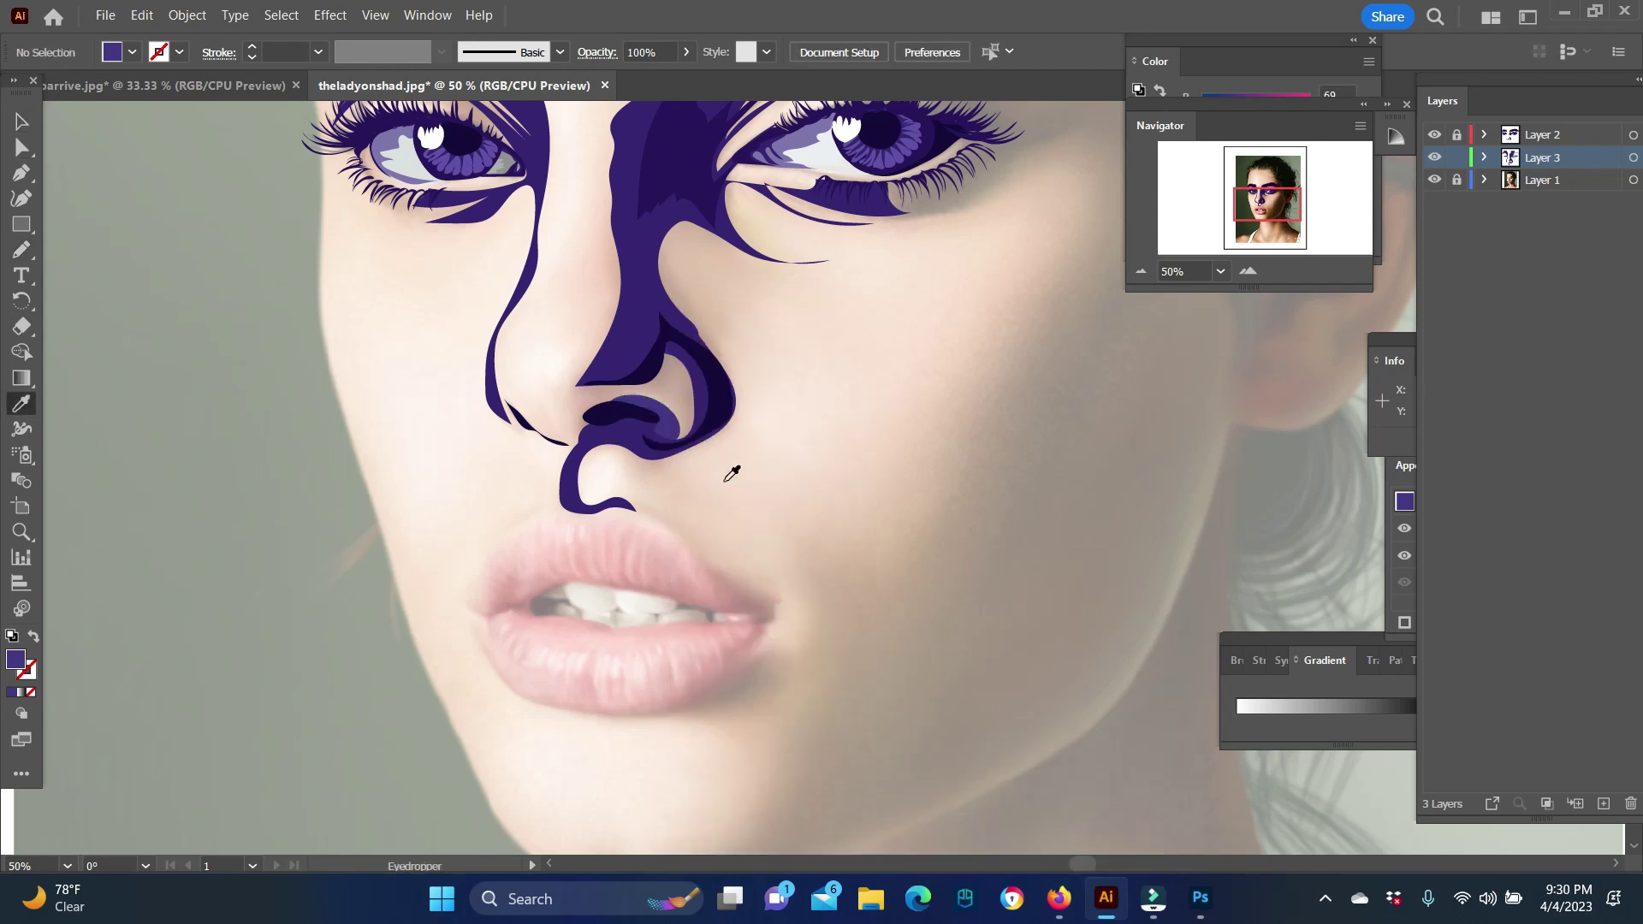
pyautogui.doubleClick(15, 659)
pyautogui.press('Return')
pyautogui.doubleClick(16, 659)
pyautogui.press('Return')
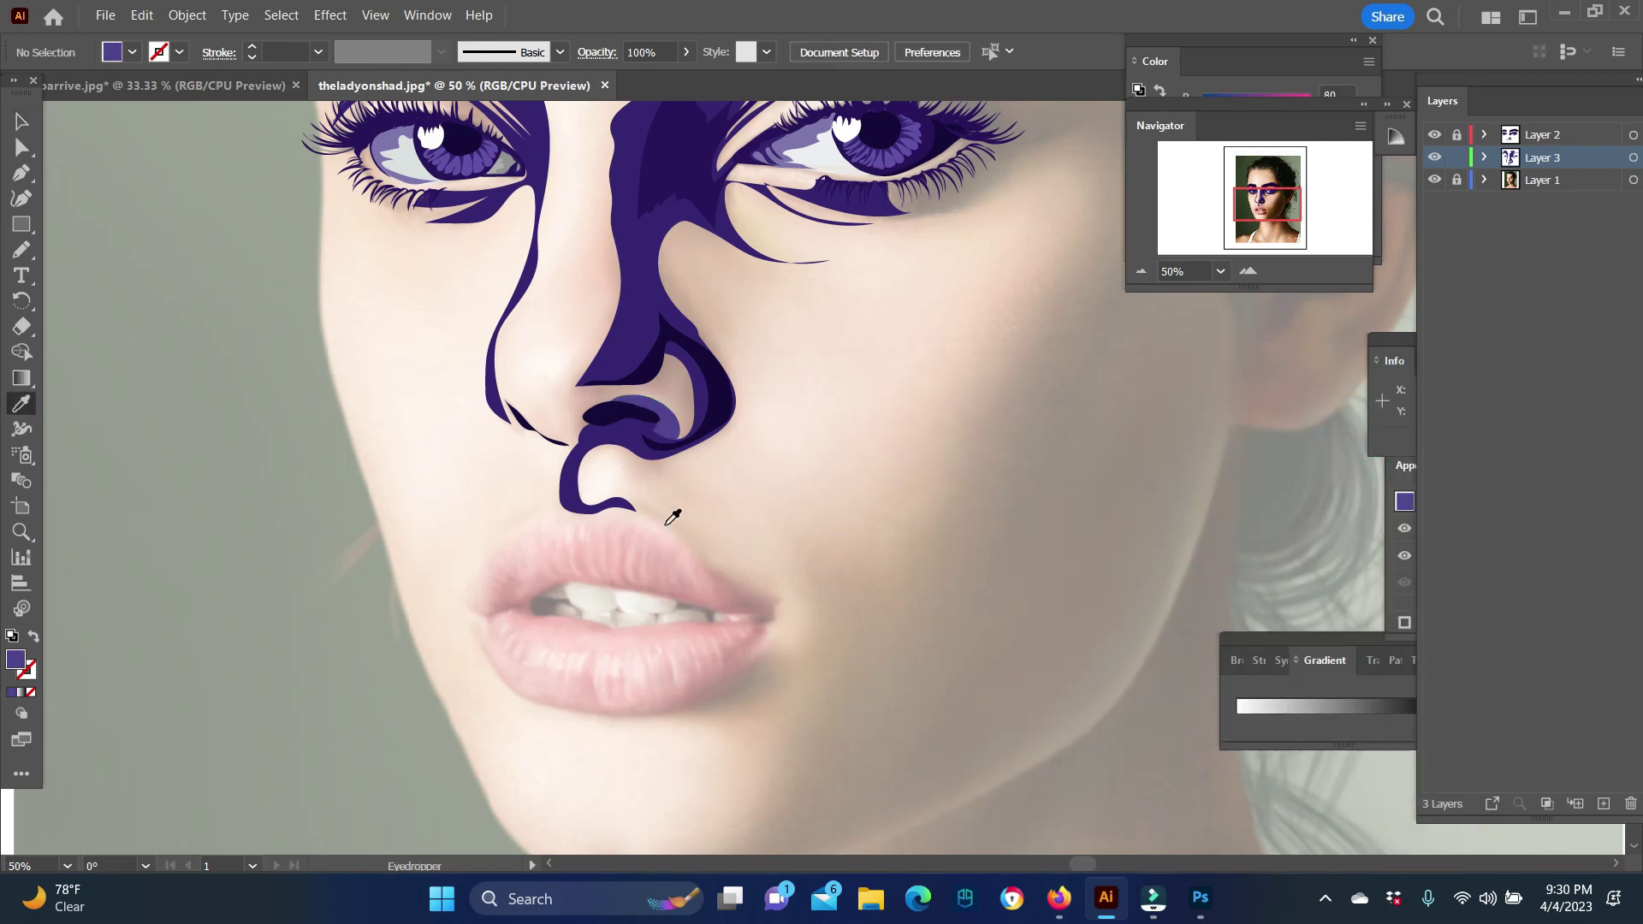
pyautogui.doubleClick(16, 659)
pyautogui.press('Return')
# Step: Draw more shading around the nostril and down the left side of the nose, then select it
pyautogui.press('n')
pyautogui.moveTo(664, 358); pyautogui.dragTo(618, 396)
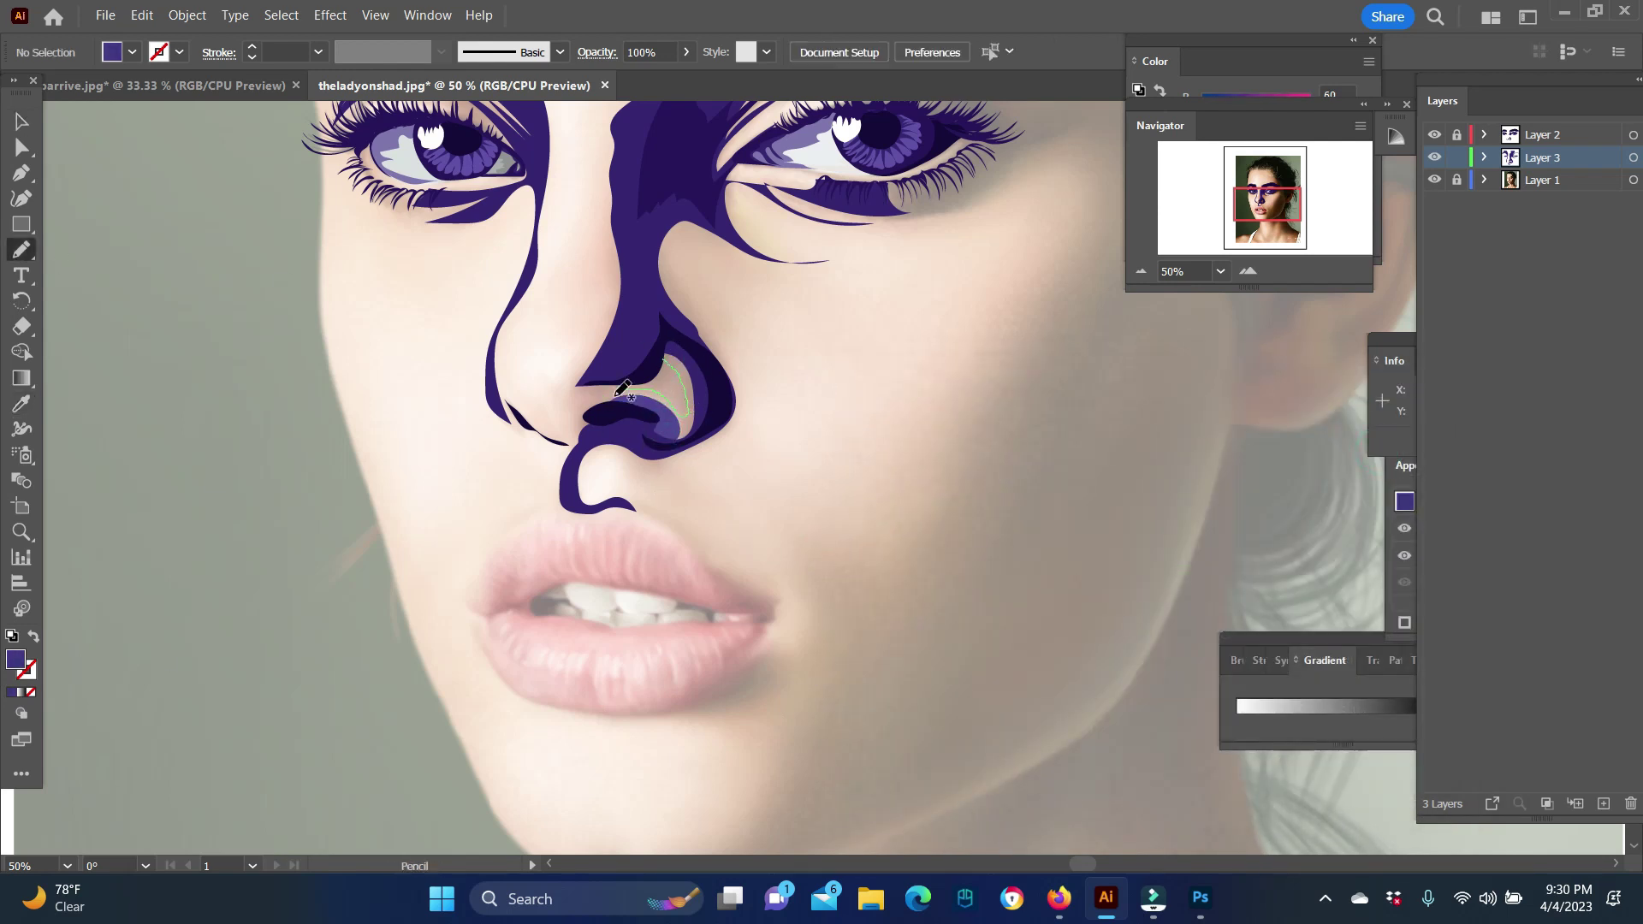
pyautogui.moveTo(509, 315); pyautogui.dragTo(508, 417)
pyautogui.moveTo(553, 497); pyautogui.dragTo(664, 346)
pyautogui.press('v')
pyautogui.click(142, 15)
pyautogui.rightClick(714, 287)
# Step: Send the nose shading to the back, zoom to the lips, unlock Layer 2 and lock Layer 3
pyautogui.click(952, 833)
pyautogui.click(74, 631)
pyautogui.press('z')
pyautogui.click(668, 668)
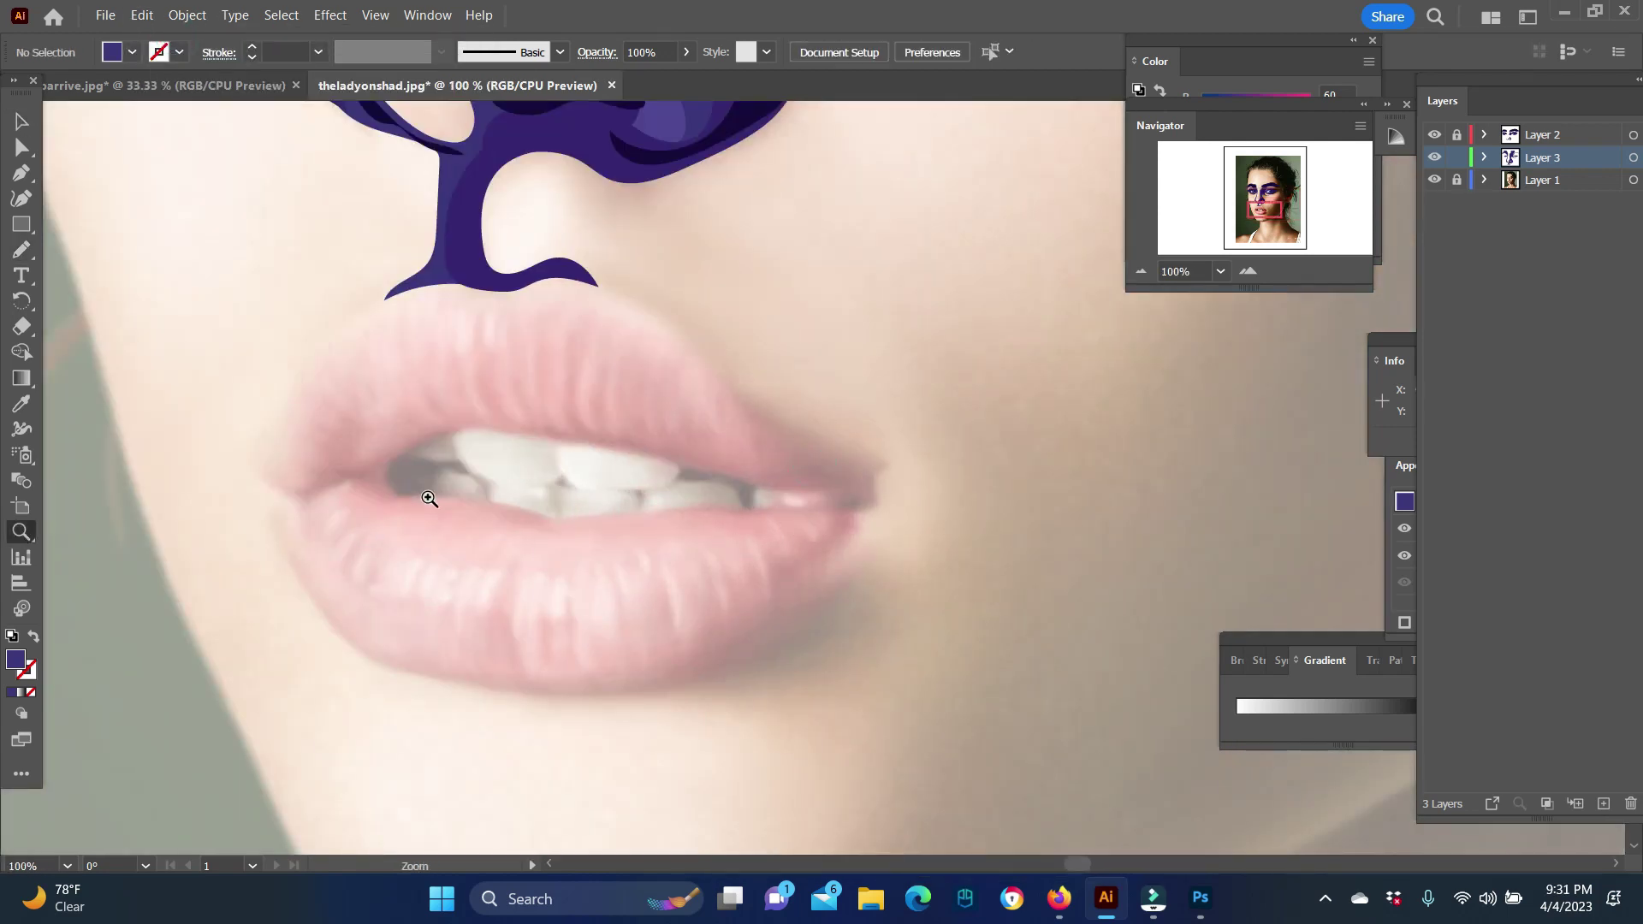
pyautogui.click(1457, 158)
pyautogui.click(1457, 134)
pyautogui.click(1542, 134)
# Step: Draw spiky purple shading along the upper lip with dark shapes at both mouth corners
pyautogui.press('i')
pyautogui.press('n')
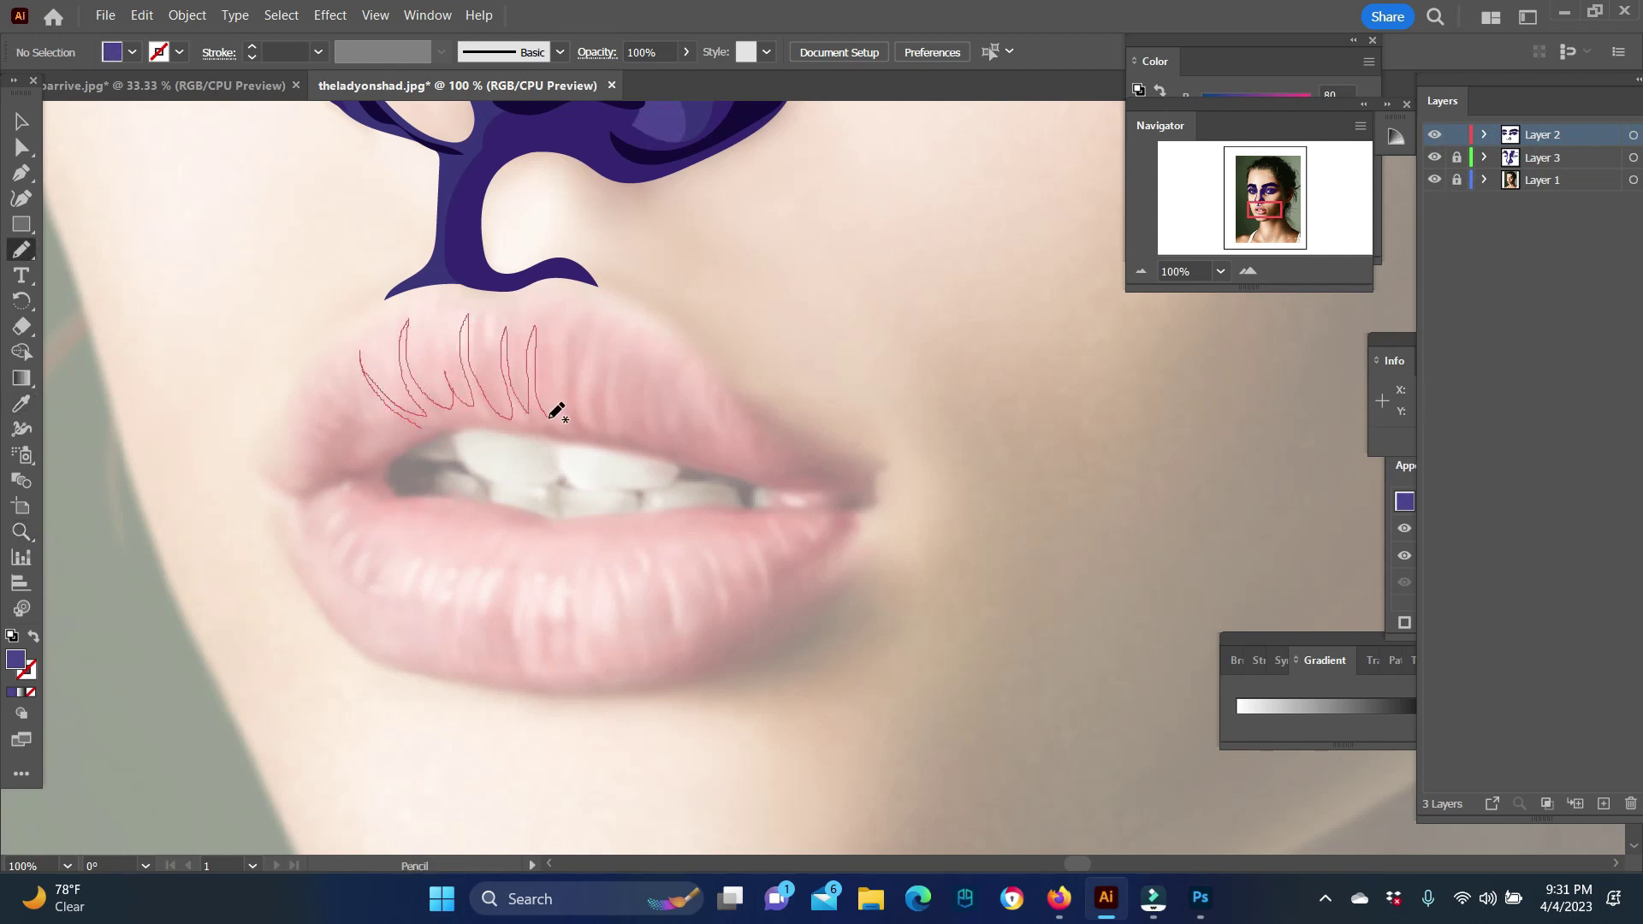
pyautogui.moveTo(616, 425)
pyautogui.mouseDown()
pyautogui.moveTo(657, 396)
pyautogui.moveTo(729, 425)
pyautogui.moveTo(741, 453)
pyautogui.mouseUp()
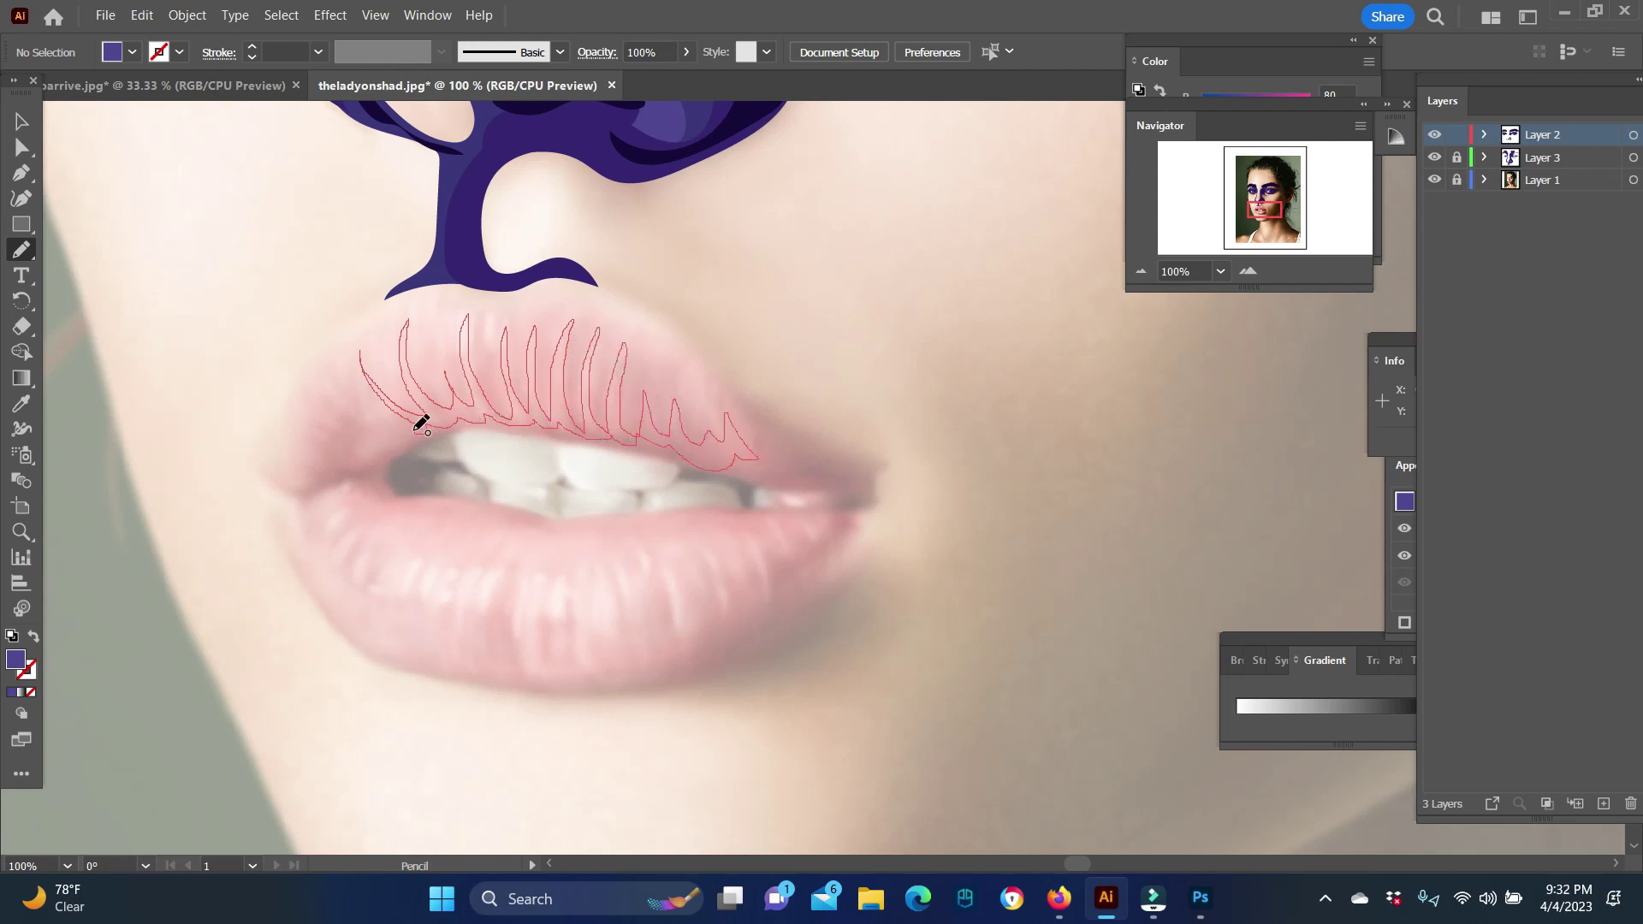
pyautogui.moveTo(487, 457); pyautogui.dragTo(484, 458)
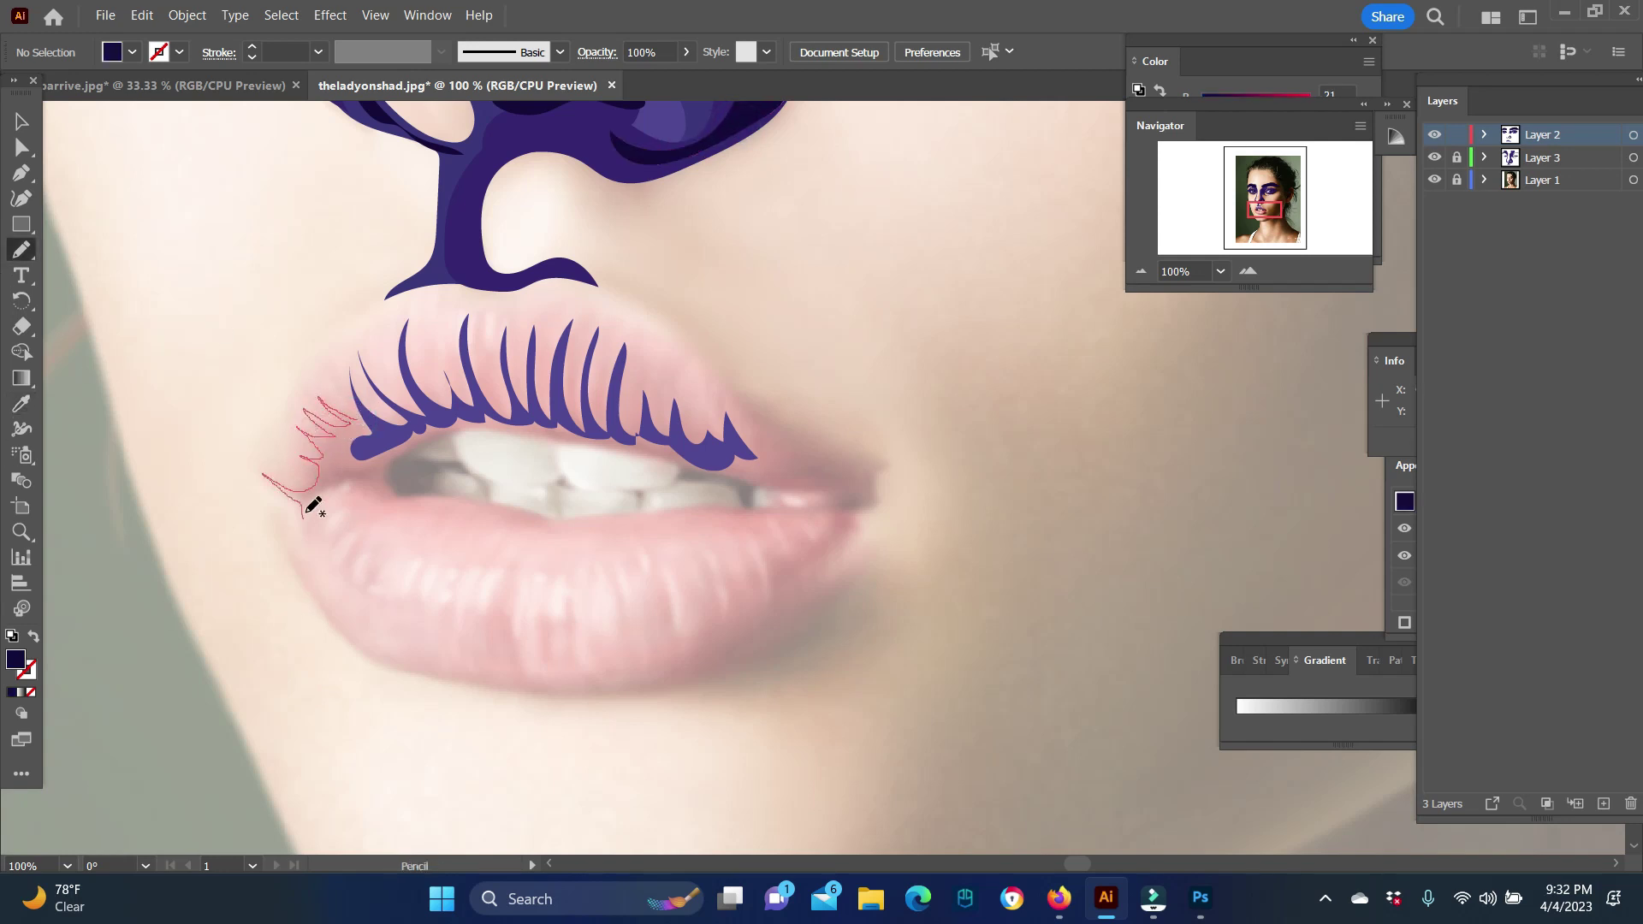
pyautogui.moveTo(347, 455); pyautogui.dragTo(358, 448)
pyautogui.moveTo(734, 396); pyautogui.dragTo(868, 485)
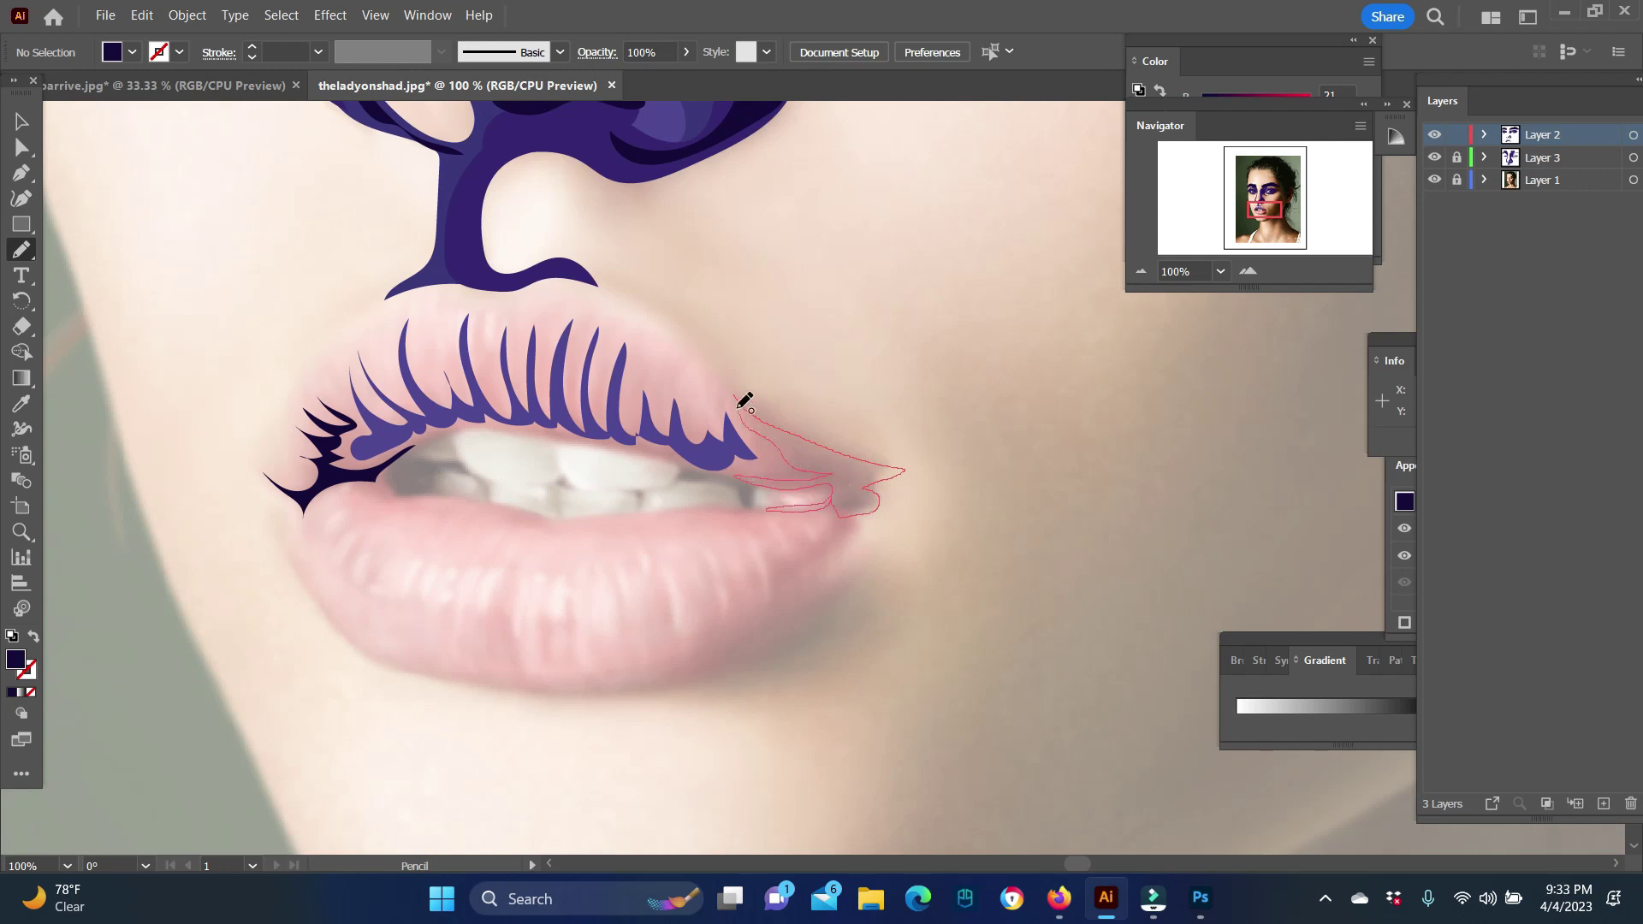
pyautogui.moveTo(743, 401); pyautogui.dragTo(737, 397)
# Step: Sample the lighter purple from the nose and lighten the fill colour further
pyautogui.press('i')
pyautogui.click(696, 117)
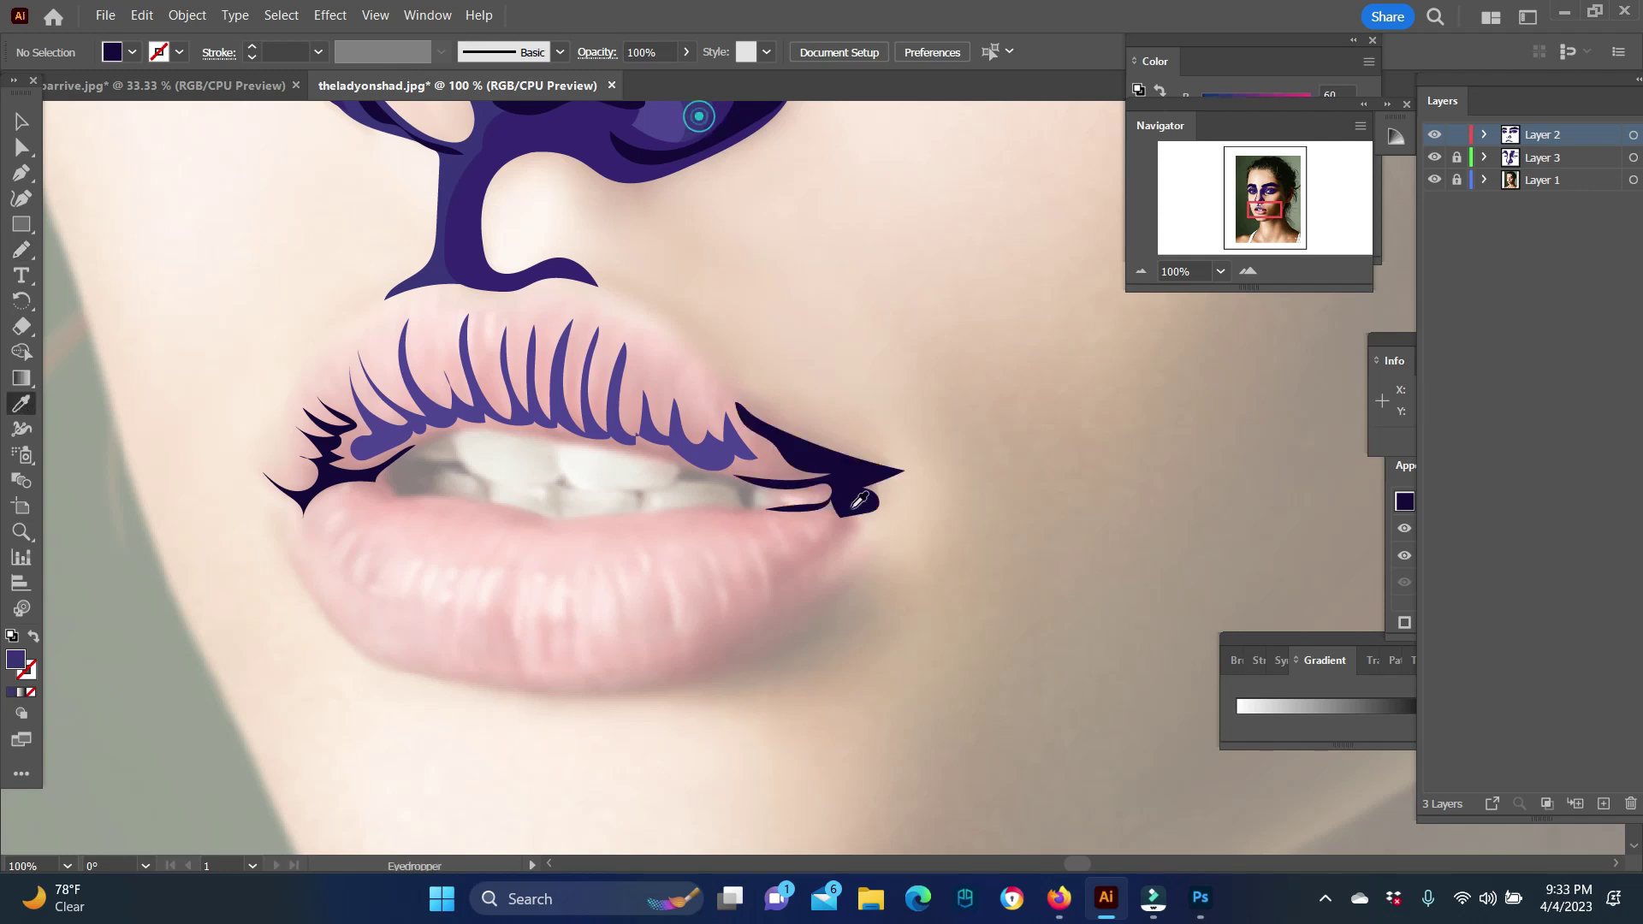
pyautogui.scroll(3, 770, 342)
pyautogui.scroll(-1, 943, 500)
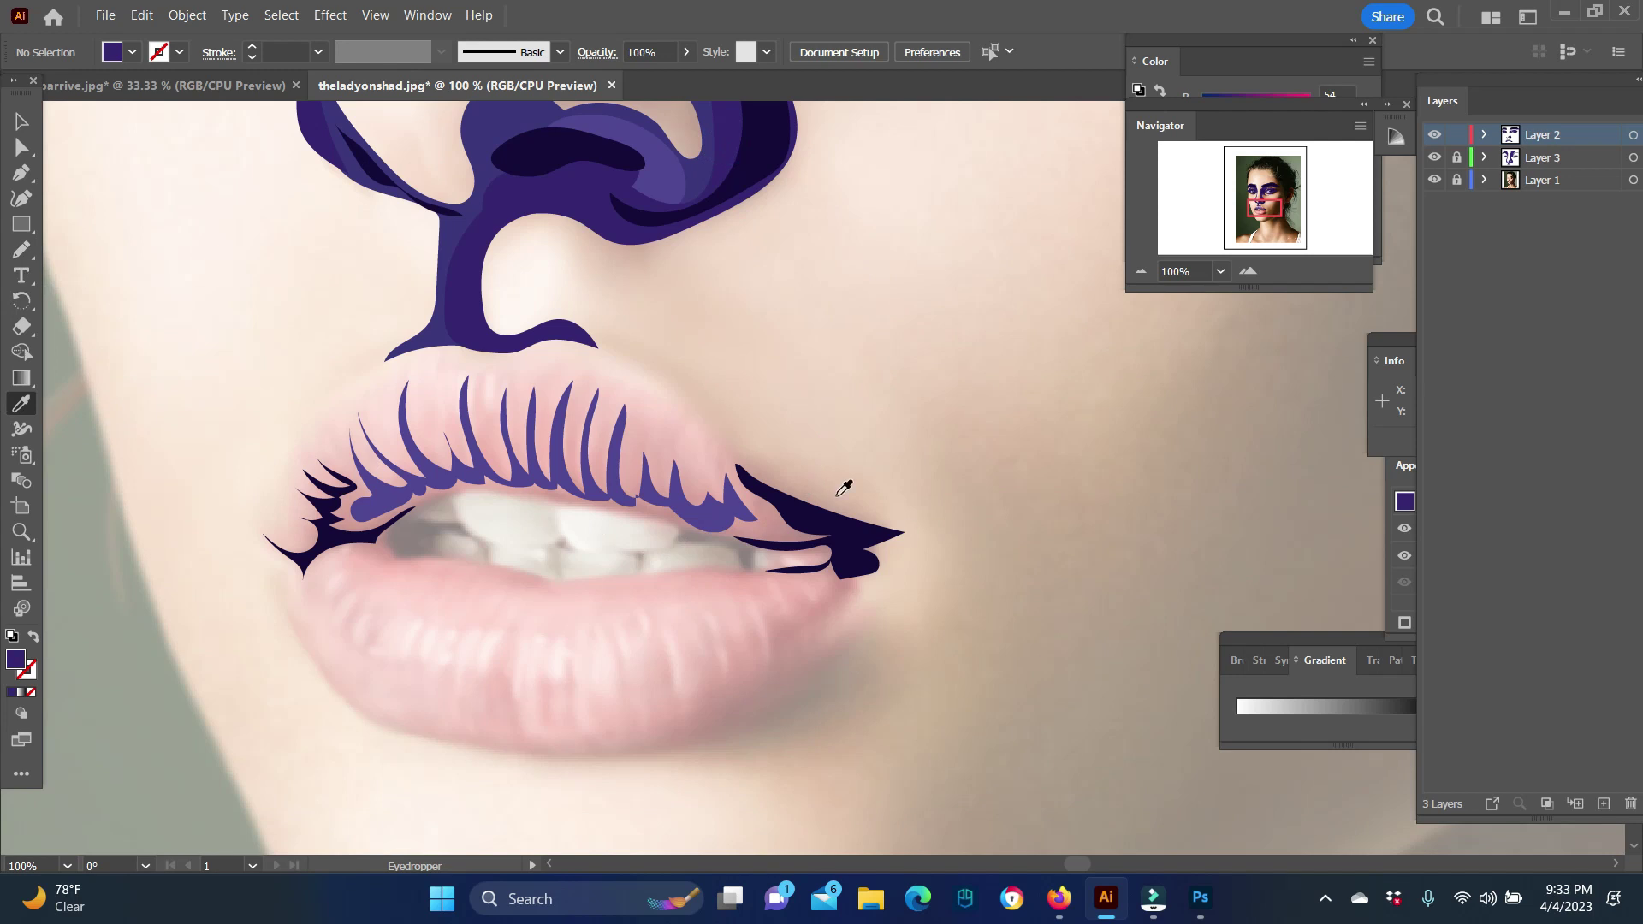
pyautogui.doubleClick(15, 659)
pyautogui.click(1393, 457)
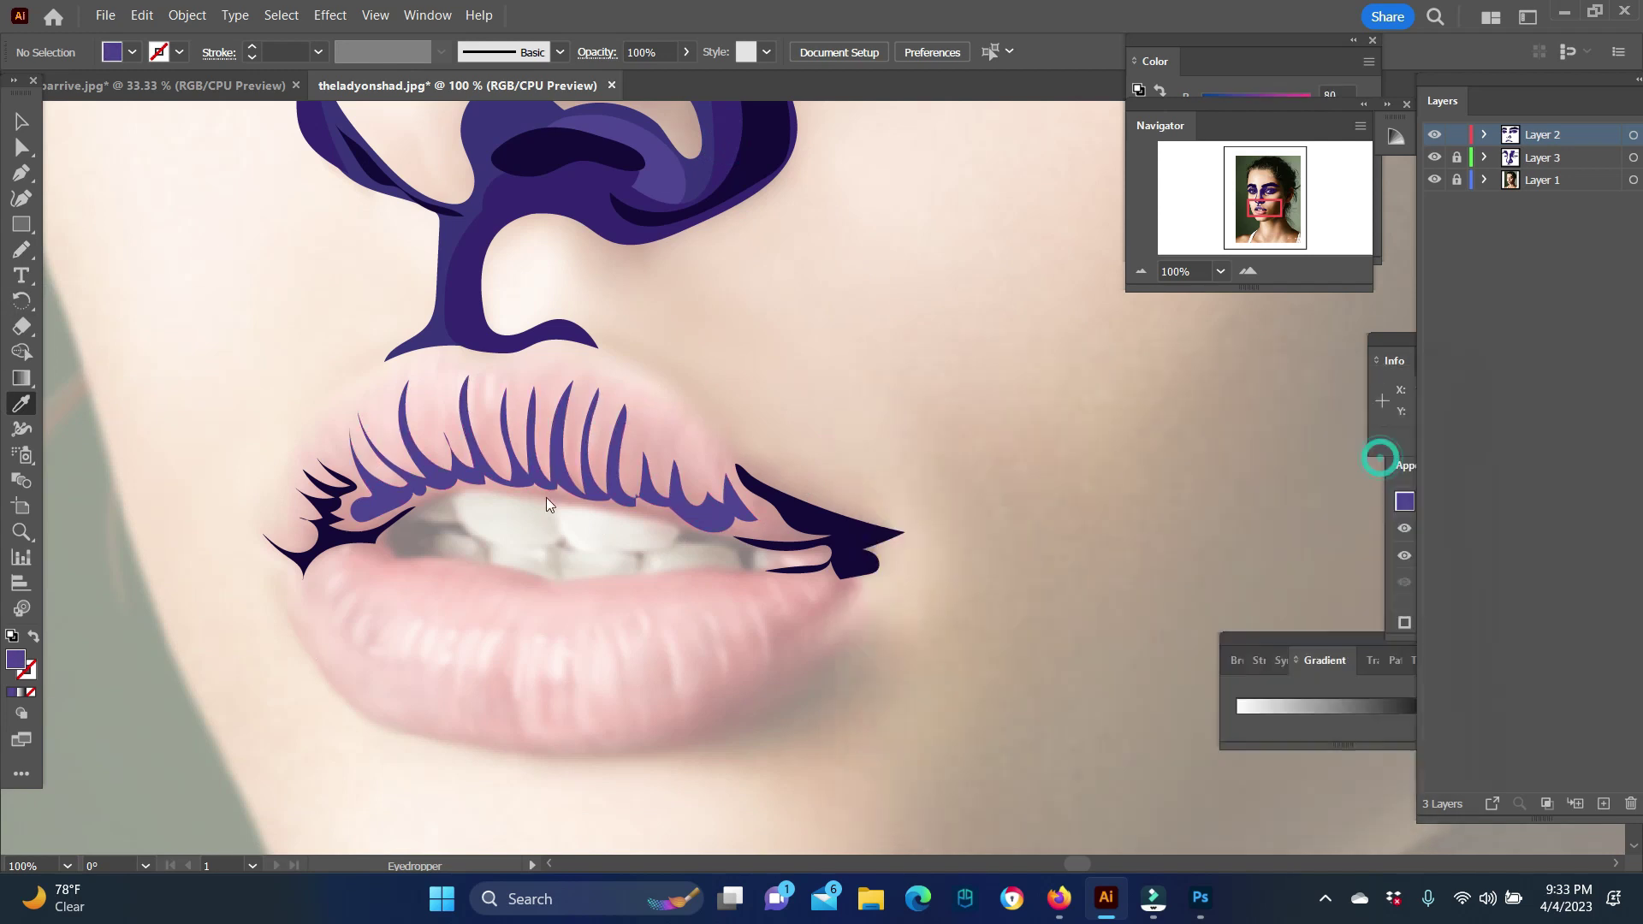
pyautogui.press('n')
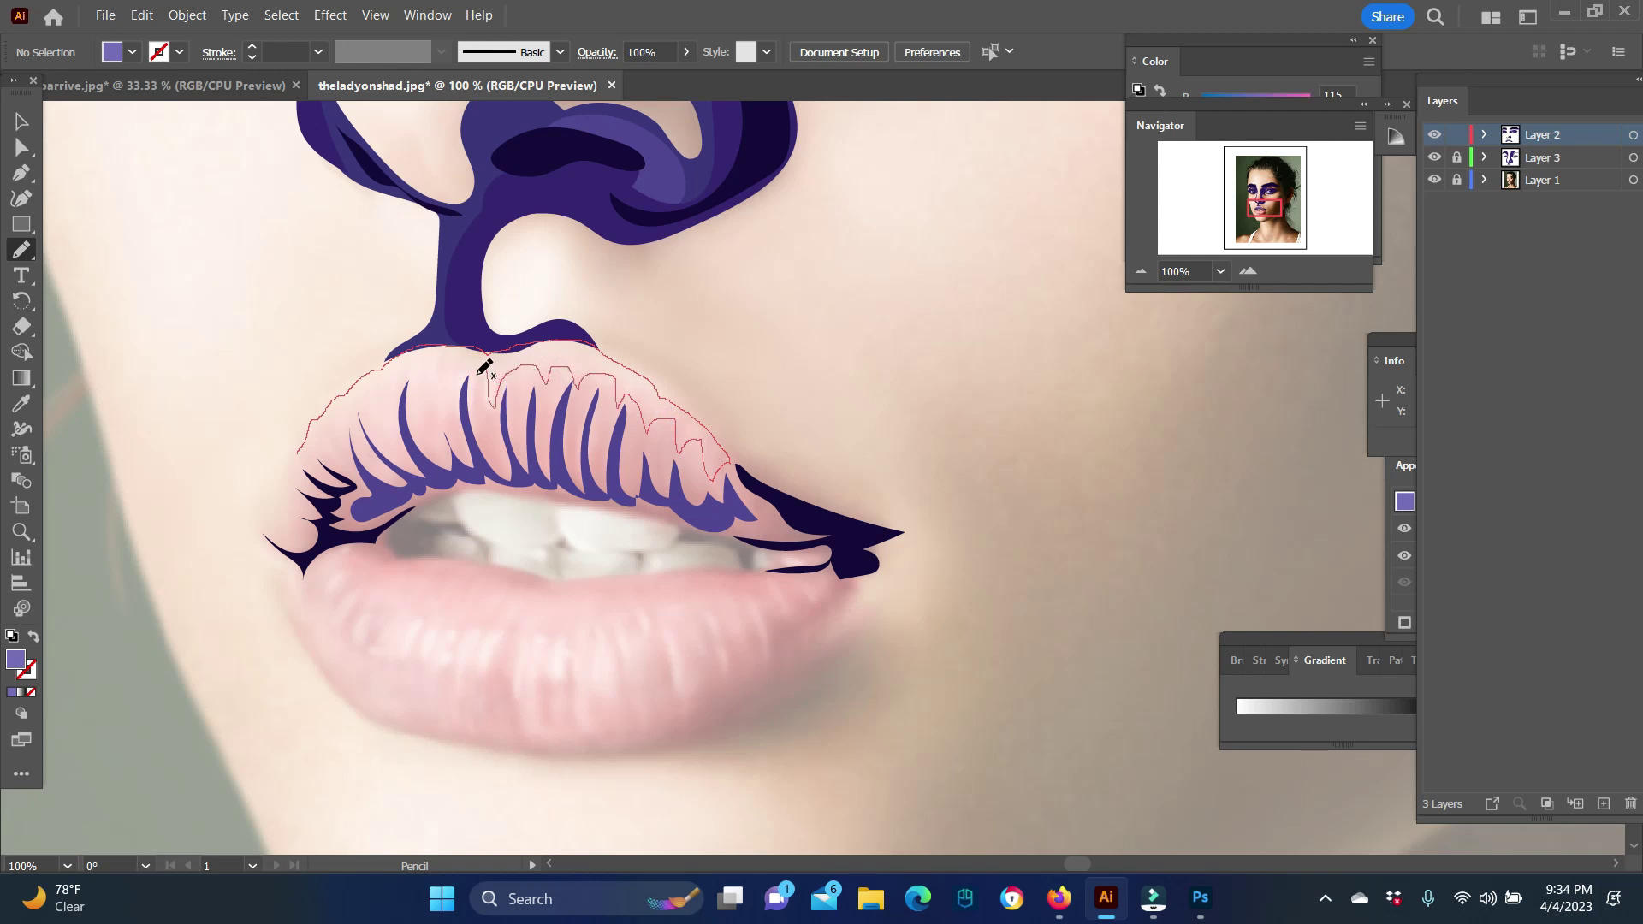
# Step: On Layer 3, sample the lip's dark purple and draw a closed shadow shape across the upper lip
pyautogui.press('v')
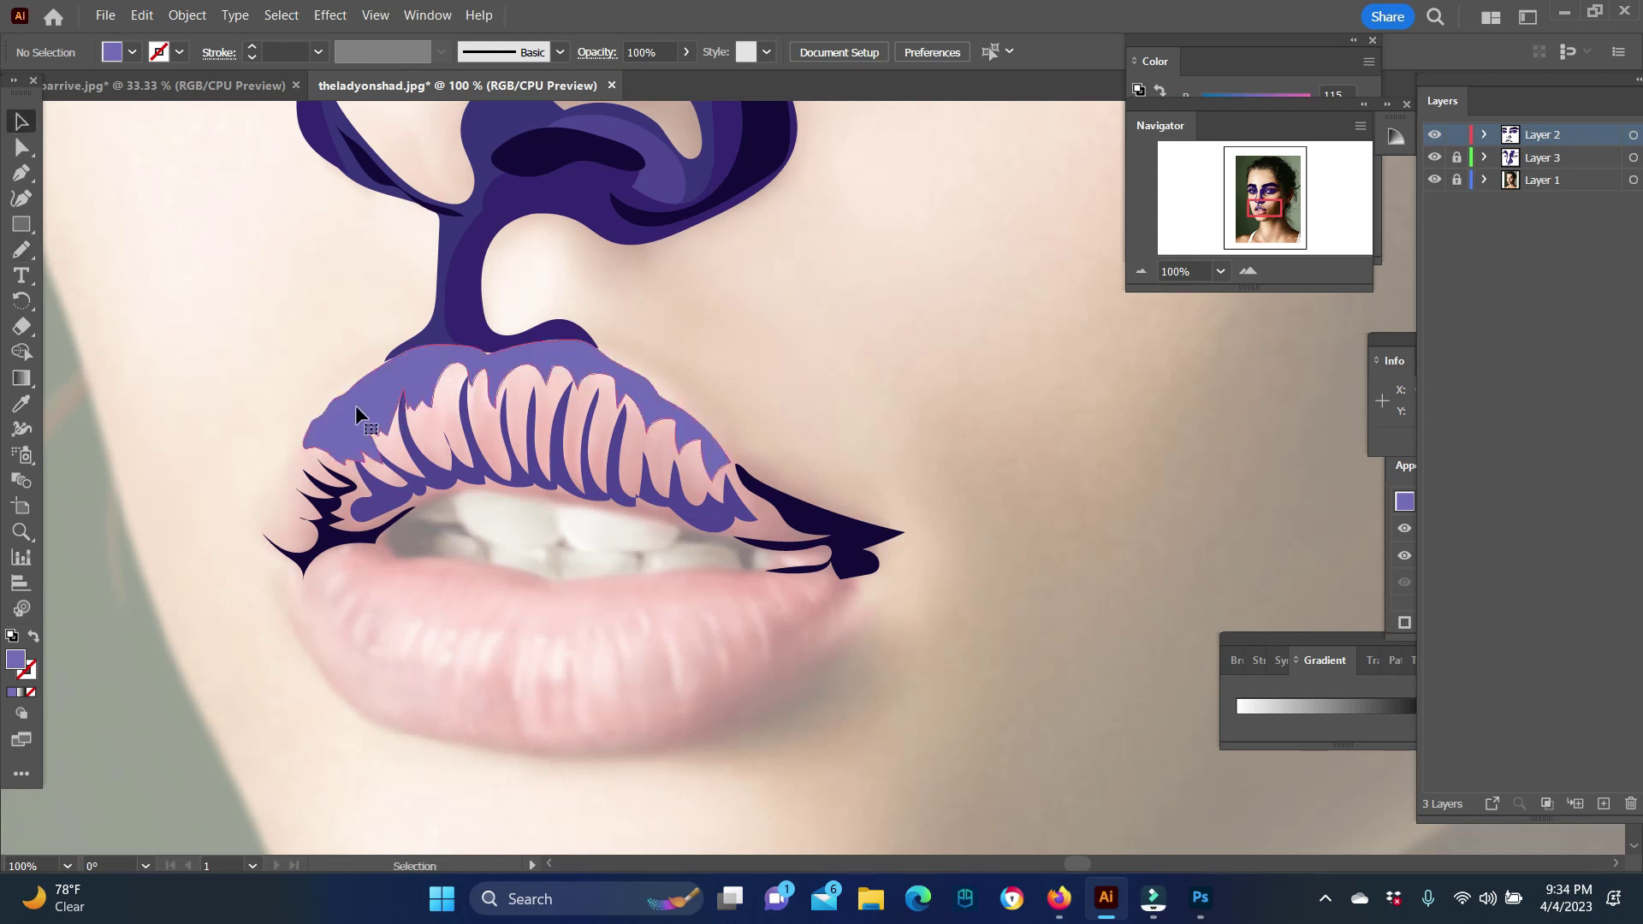
pyautogui.click(1456, 134)
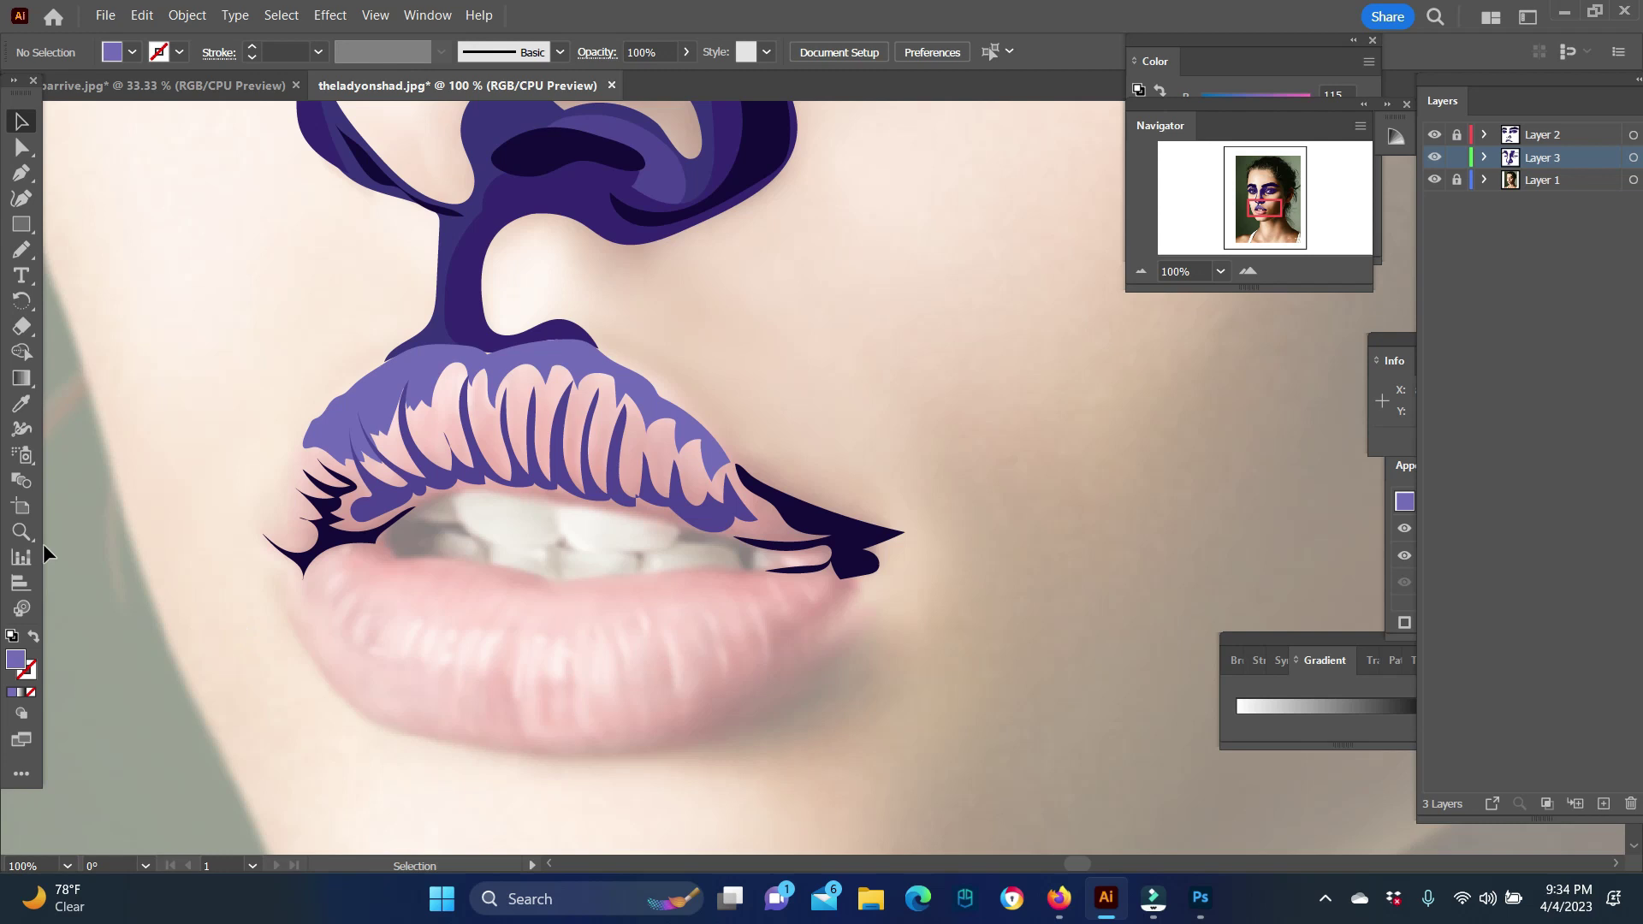
pyautogui.press('i')
pyautogui.click(587, 180)
pyautogui.press('n')
pyautogui.moveTo(841, 558); pyautogui.dragTo(656, 477)
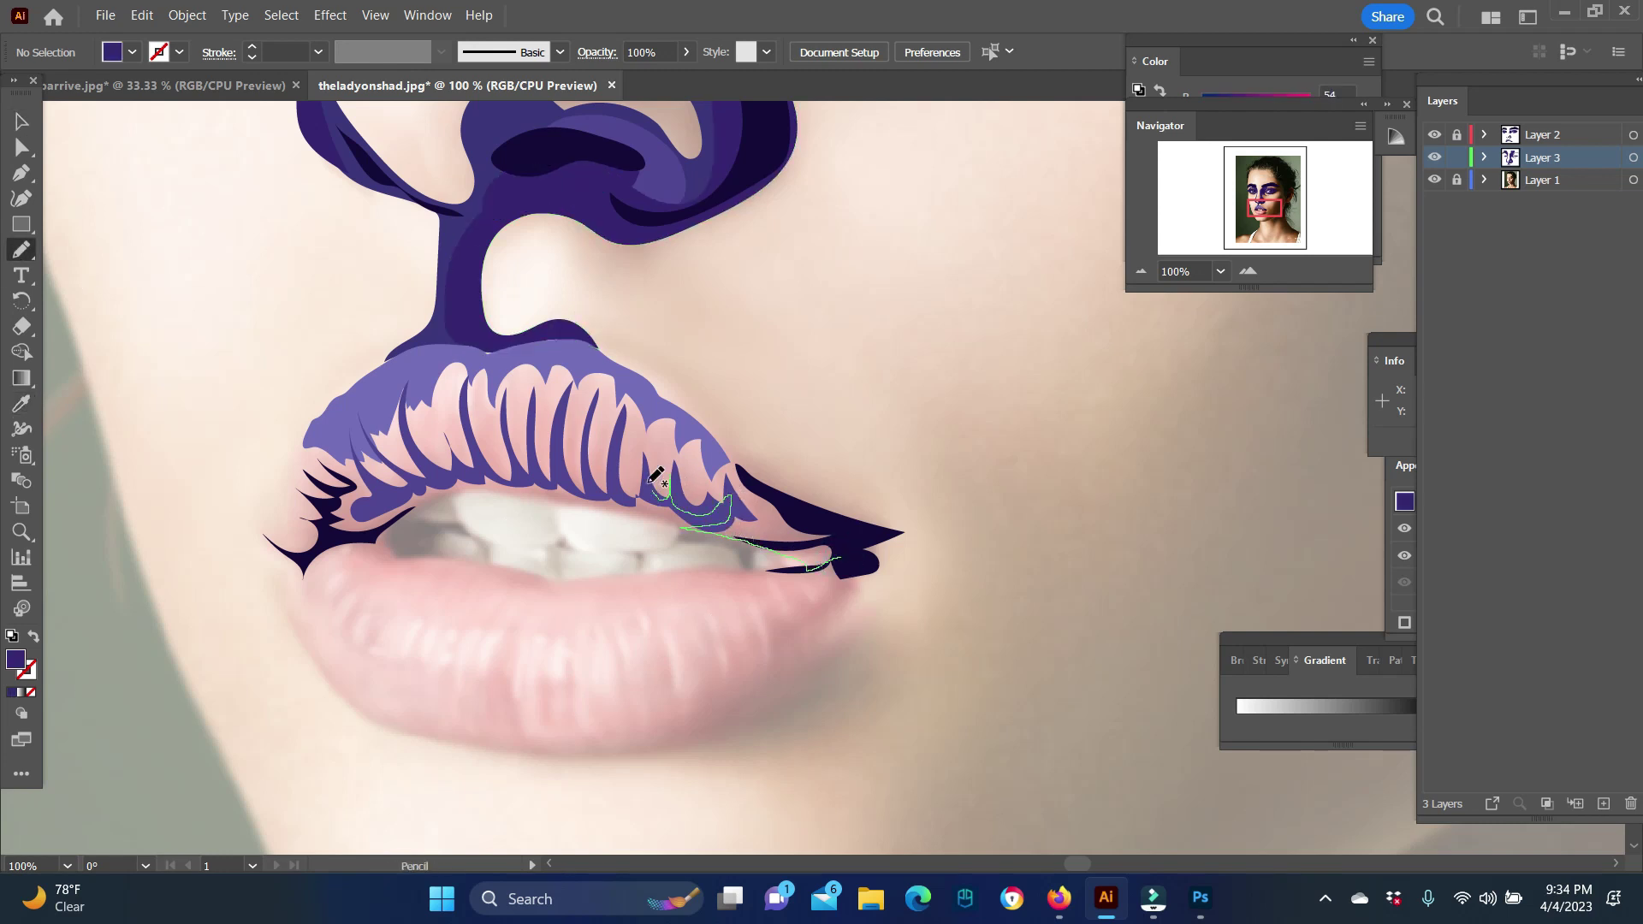
pyautogui.moveTo(479, 366); pyautogui.dragTo(593, 363)
pyautogui.moveTo(721, 454); pyautogui.dragTo(837, 557)
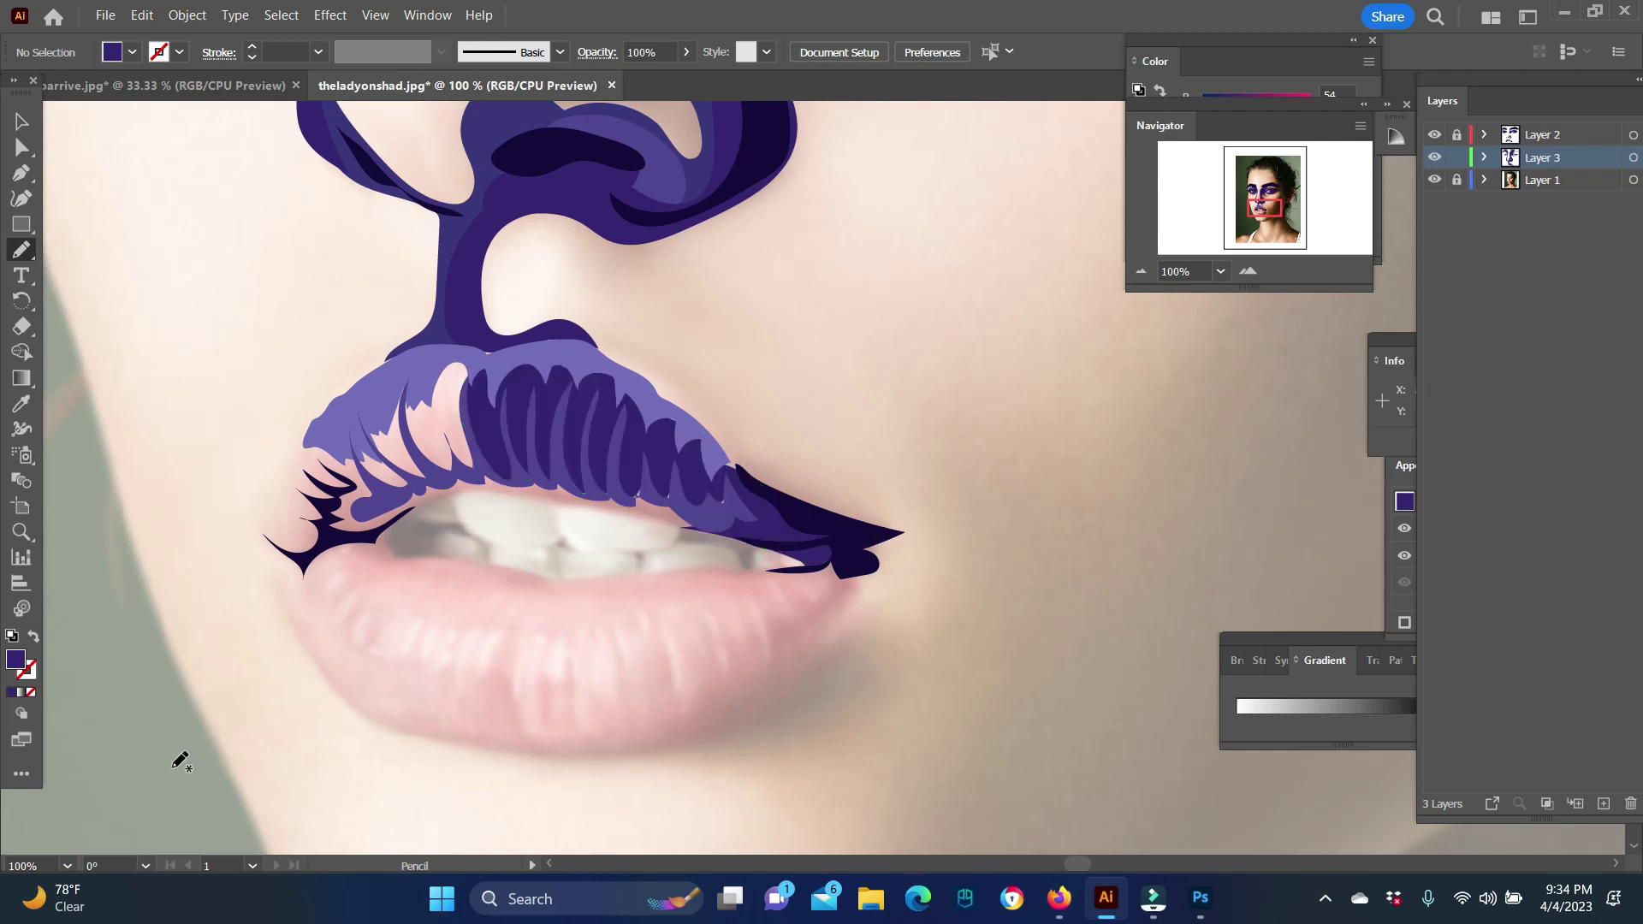
# Step: Switch to a lighter purple and draw a highlight along the upper lip's lower edge
pyautogui.press('i')
pyautogui.doubleClick(15, 659)
pyautogui.press('Return')
pyautogui.press('n')
pyautogui.moveTo(501, 473); pyautogui.dragTo(375, 473)
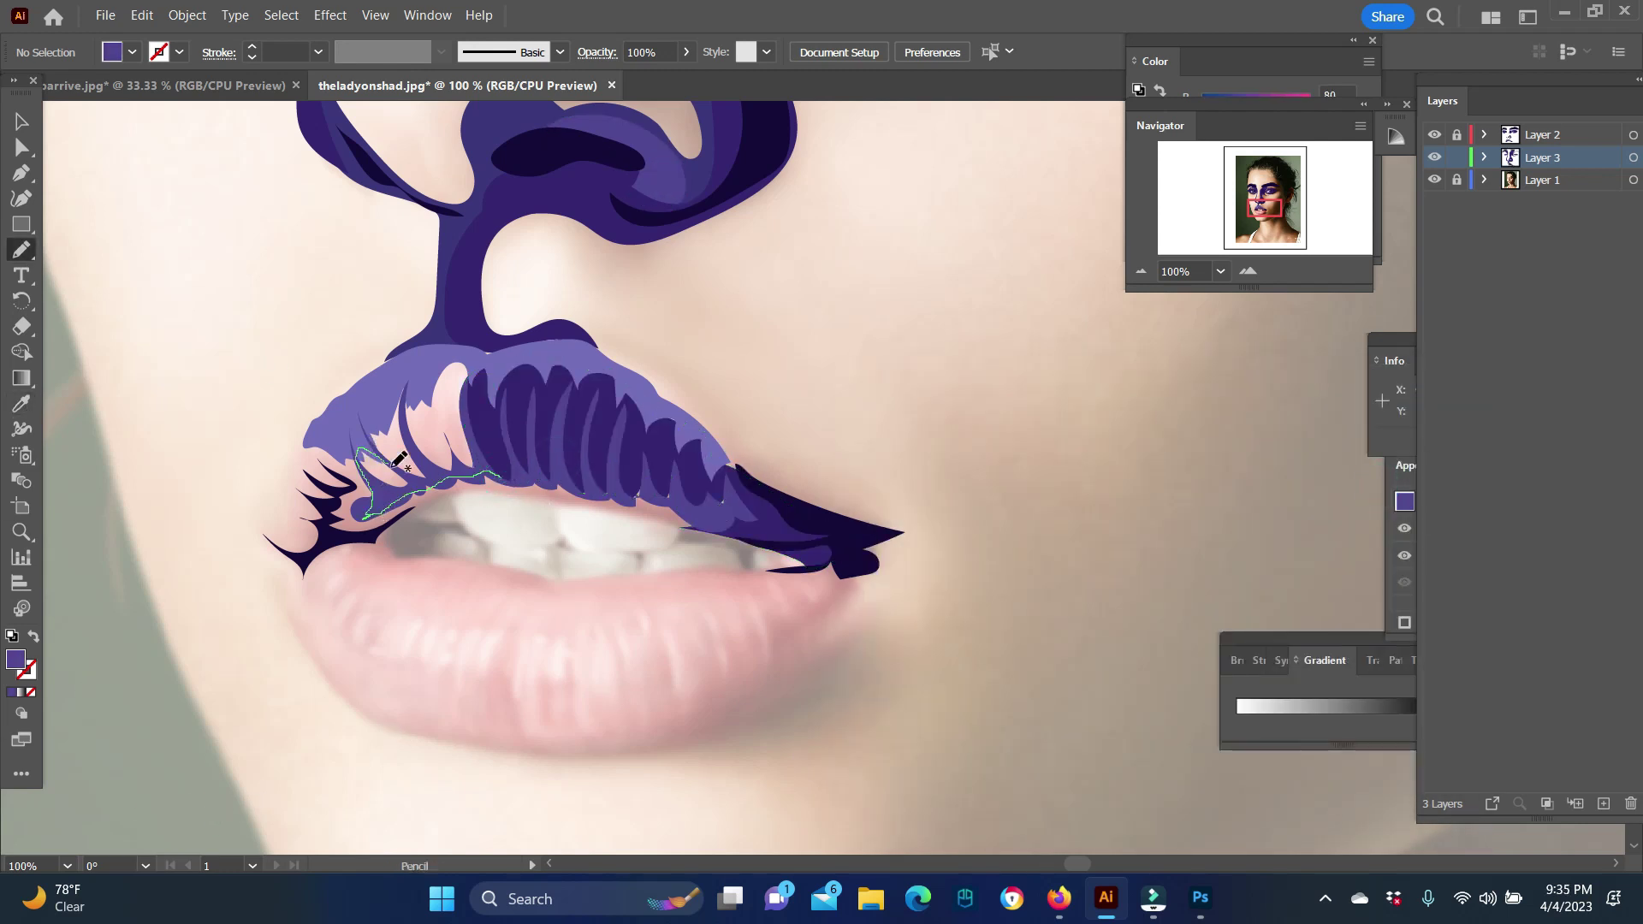
pyautogui.moveTo(492, 460); pyautogui.dragTo(497, 469)
pyautogui.press('v')
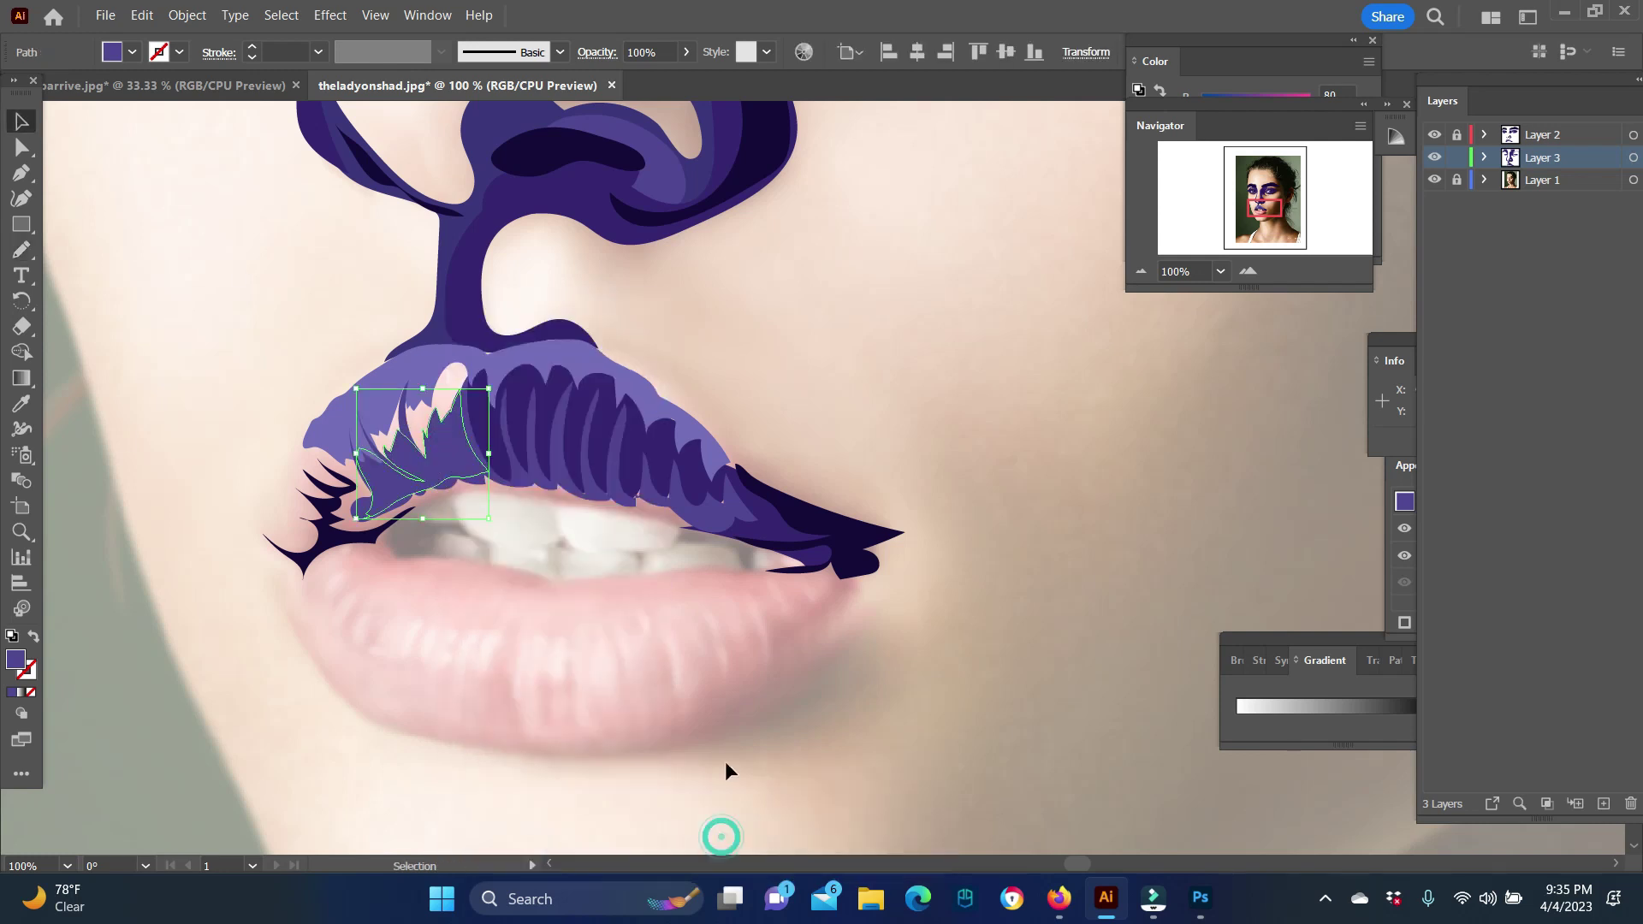
pyautogui.press('Return')
pyautogui.click(978, 690)
# Step: Add a lighter lavender highlight at the upper lip's left corner and send it to the back
pyautogui.press('i')
pyautogui.doubleClick(15, 659)
pyautogui.press('Return')
pyautogui.press('n')
pyautogui.moveTo(315, 419)
pyautogui.mouseDown()
pyautogui.moveTo(285, 499)
pyautogui.moveTo(312, 423)
pyautogui.mouseUp()
pyautogui.press('v')
pyautogui.rightClick(433, 403)
pyautogui.click(733, 832)
# Step: Fill the left lip corner with a sampled darker purple and send that shape backward
pyautogui.press('i')
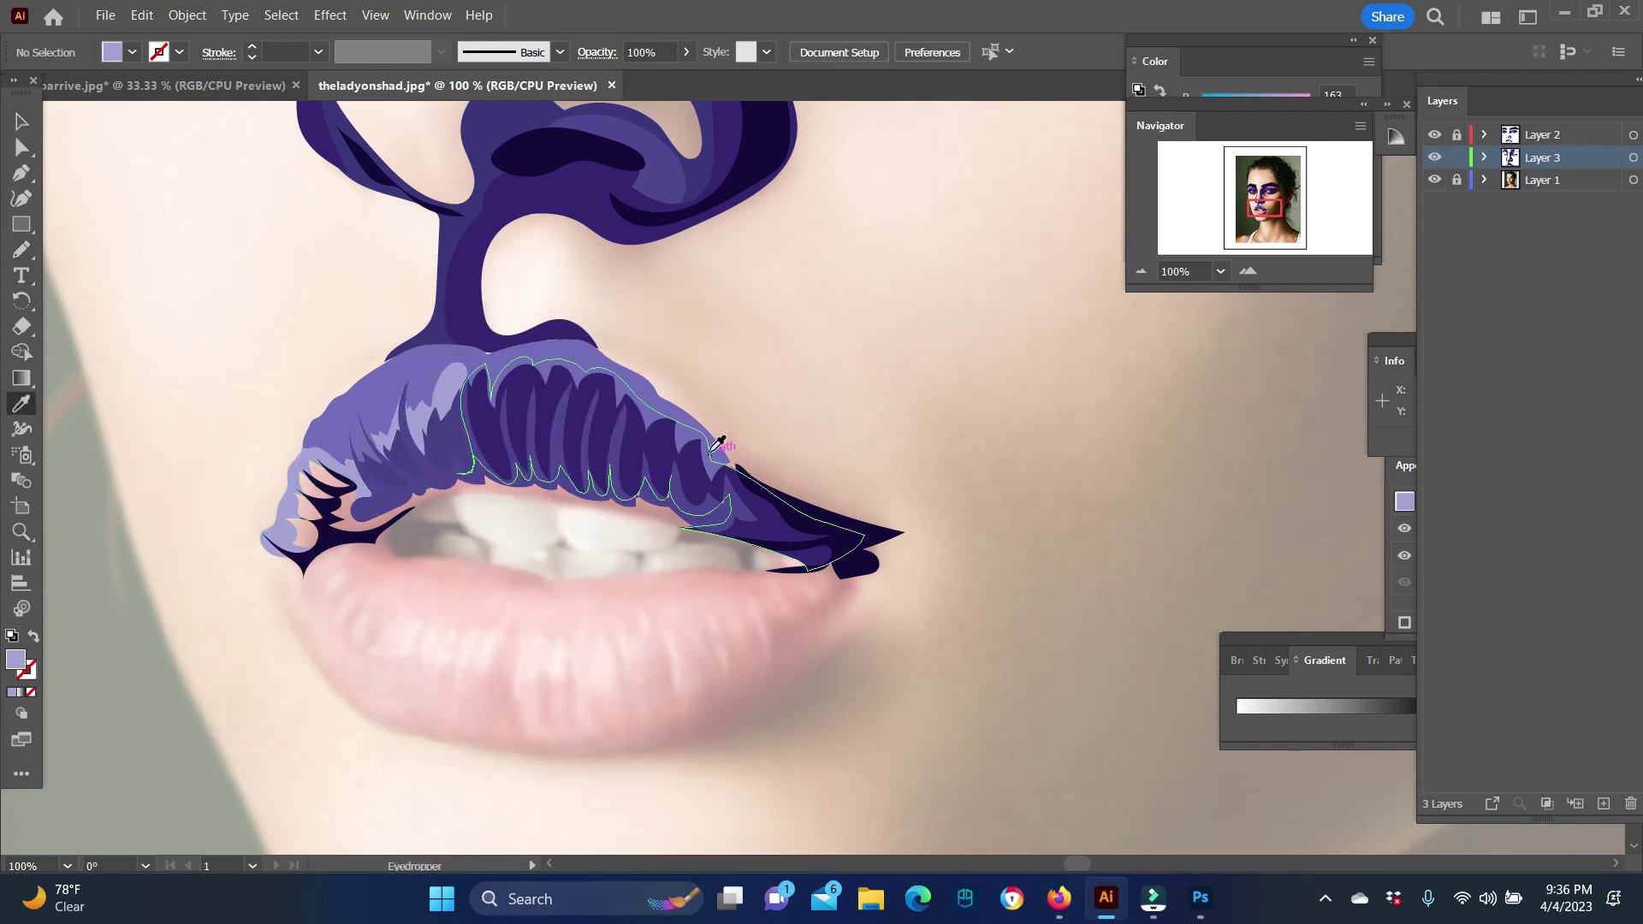
pyautogui.click(717, 443)
pyautogui.press('n')
pyautogui.moveTo(494, 483); pyautogui.dragTo(308, 453)
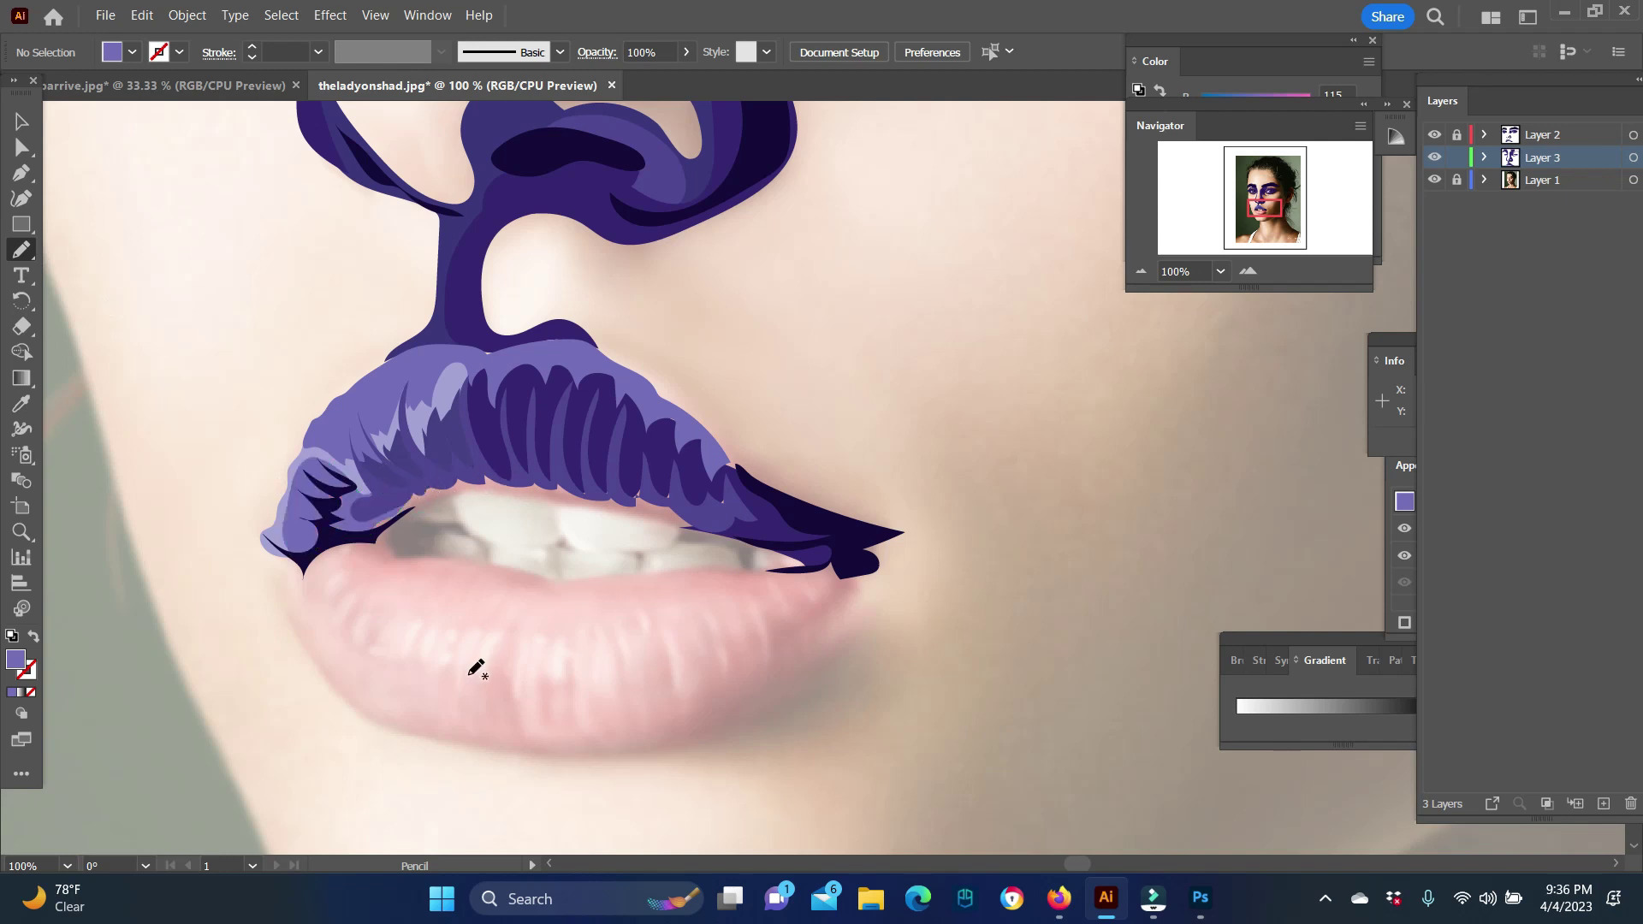
pyautogui.rightClick(282, 289)
pyautogui.click(759, 782)
pyautogui.press('i')
pyautogui.click(338, 539)
# Step: Draw dark navy Pencil shapes filling the gap above the upper teeth
pyautogui.press('n')
pyautogui.moveTo(402, 511)
pyautogui.mouseDown()
pyautogui.moveTo(445, 492)
pyautogui.moveTo(554, 505)
pyautogui.mouseUp()
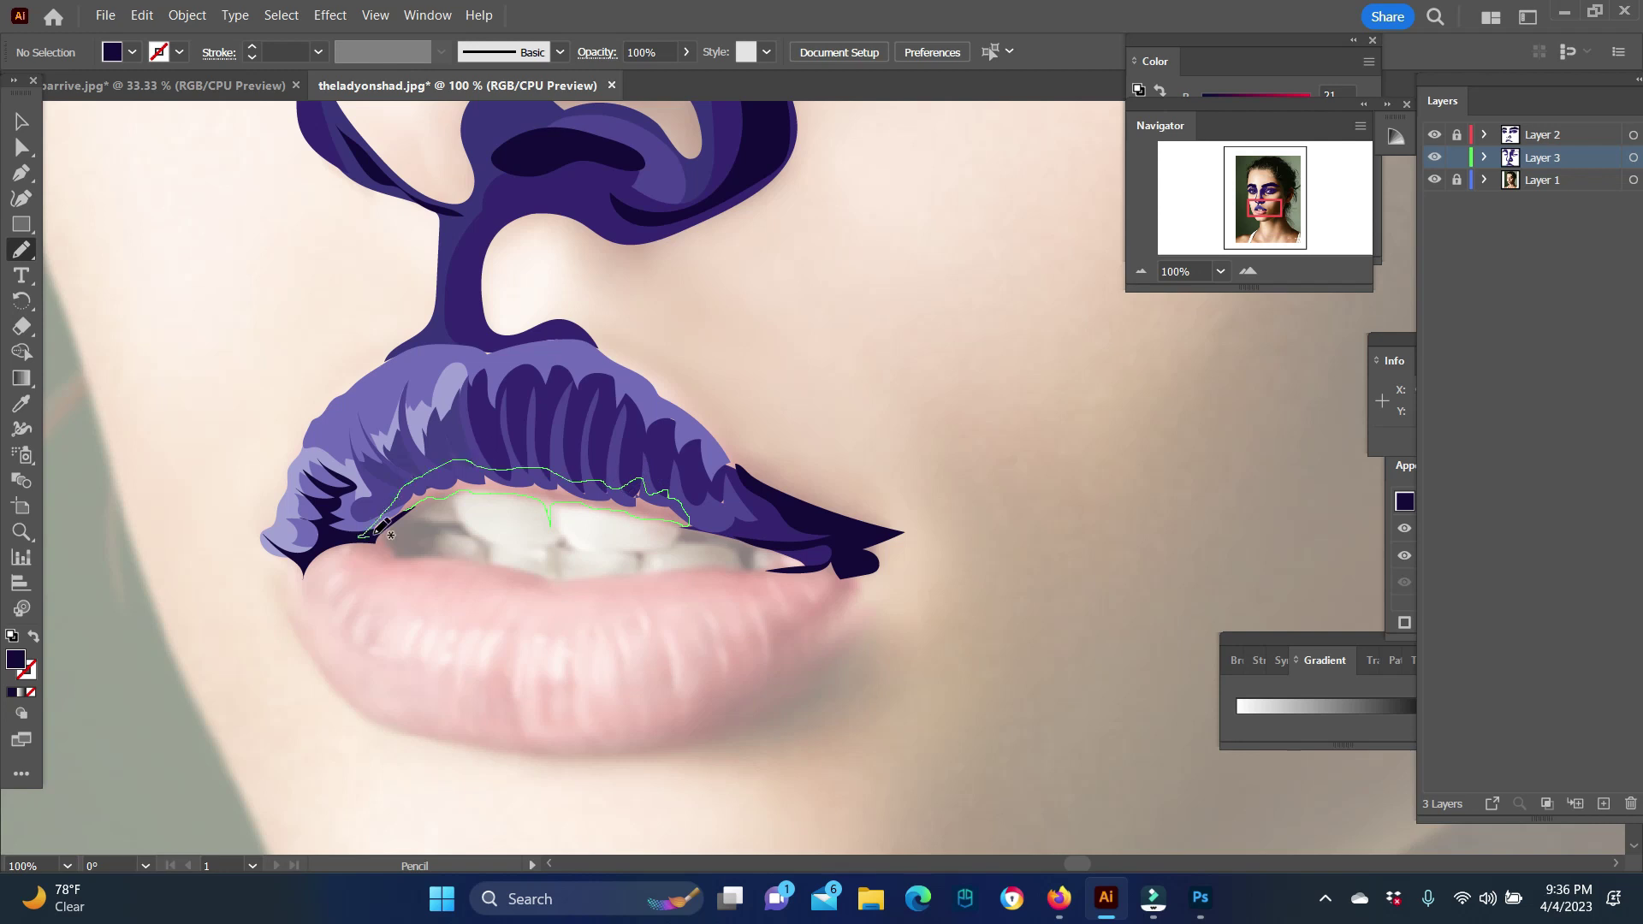
pyautogui.moveTo(664, 512); pyautogui.dragTo(377, 518)
pyautogui.moveTo(673, 505); pyautogui.dragTo(697, 523)
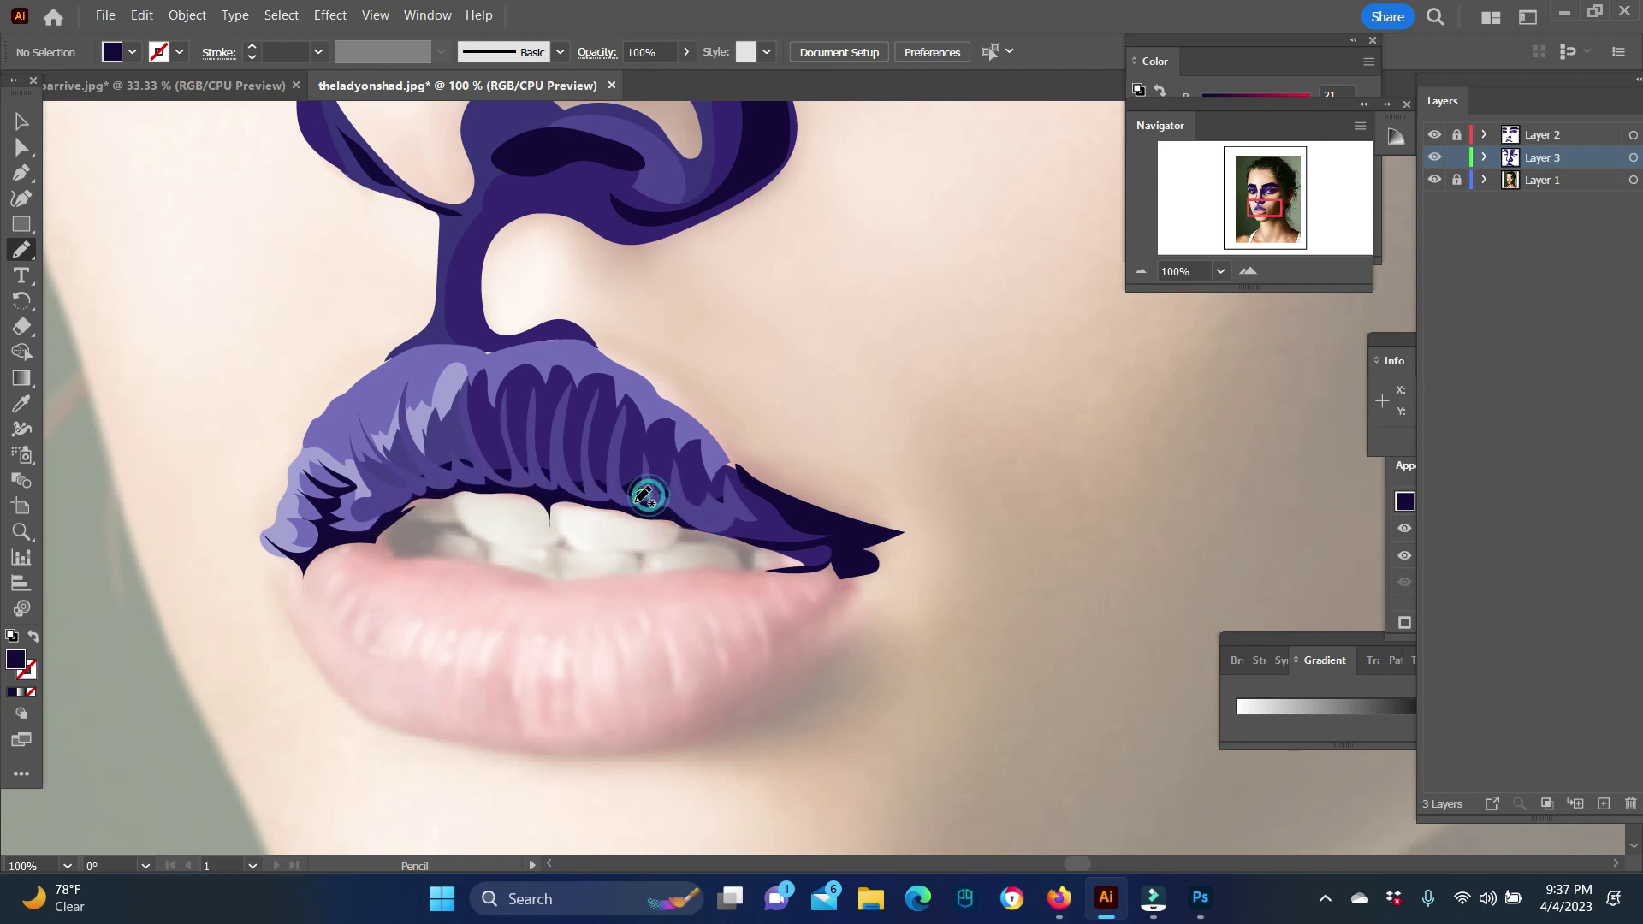
pyautogui.press('v')
pyautogui.rightClick(496, 514)
pyautogui.press('Escape')
# Step: Undo the misdrawn teeth-edge stroke, zoom in, and trace the dark gap between the upper teeth
pyautogui.press('i')
pyautogui.press('n')
pyautogui.moveTo(750, 567)
pyautogui.mouseDown()
pyautogui.moveTo(691, 517)
pyautogui.moveTo(676, 538)
pyautogui.mouseUp()
pyautogui.moveTo(634, 555); pyautogui.dragTo(640, 558)
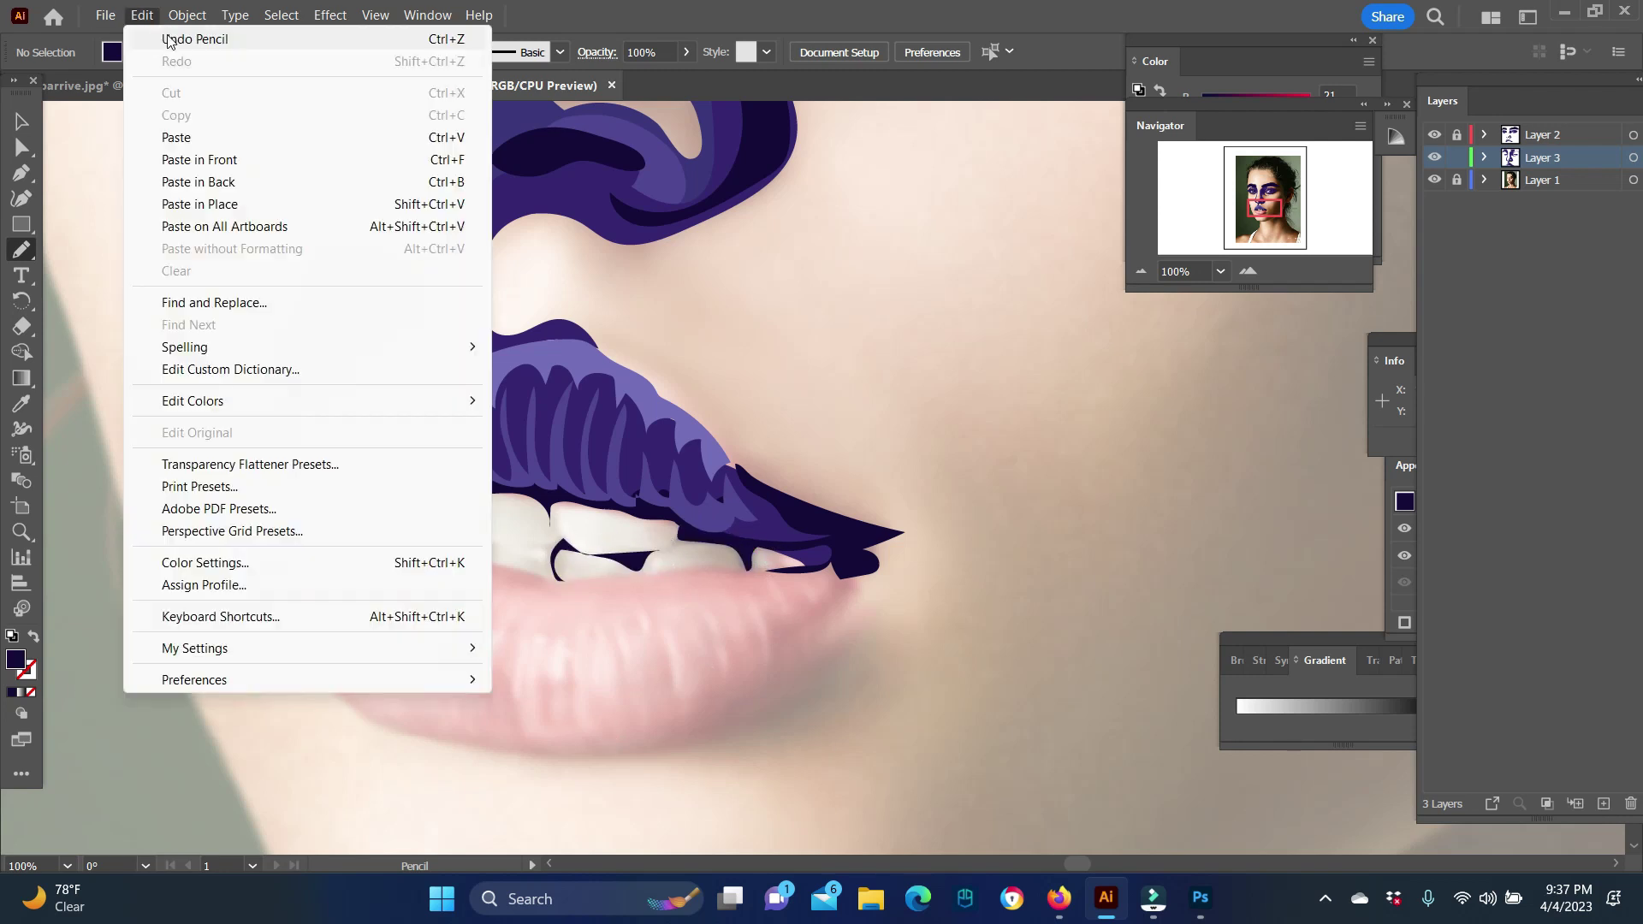
pyautogui.hotkey('ctrl', 'z')
pyautogui.hotkey('ctrl', '+')
pyautogui.moveTo(811, 432)
pyautogui.mouseDown()
pyautogui.moveTo(725, 446)
pyautogui.moveTo(813, 434)
pyautogui.mouseUp()
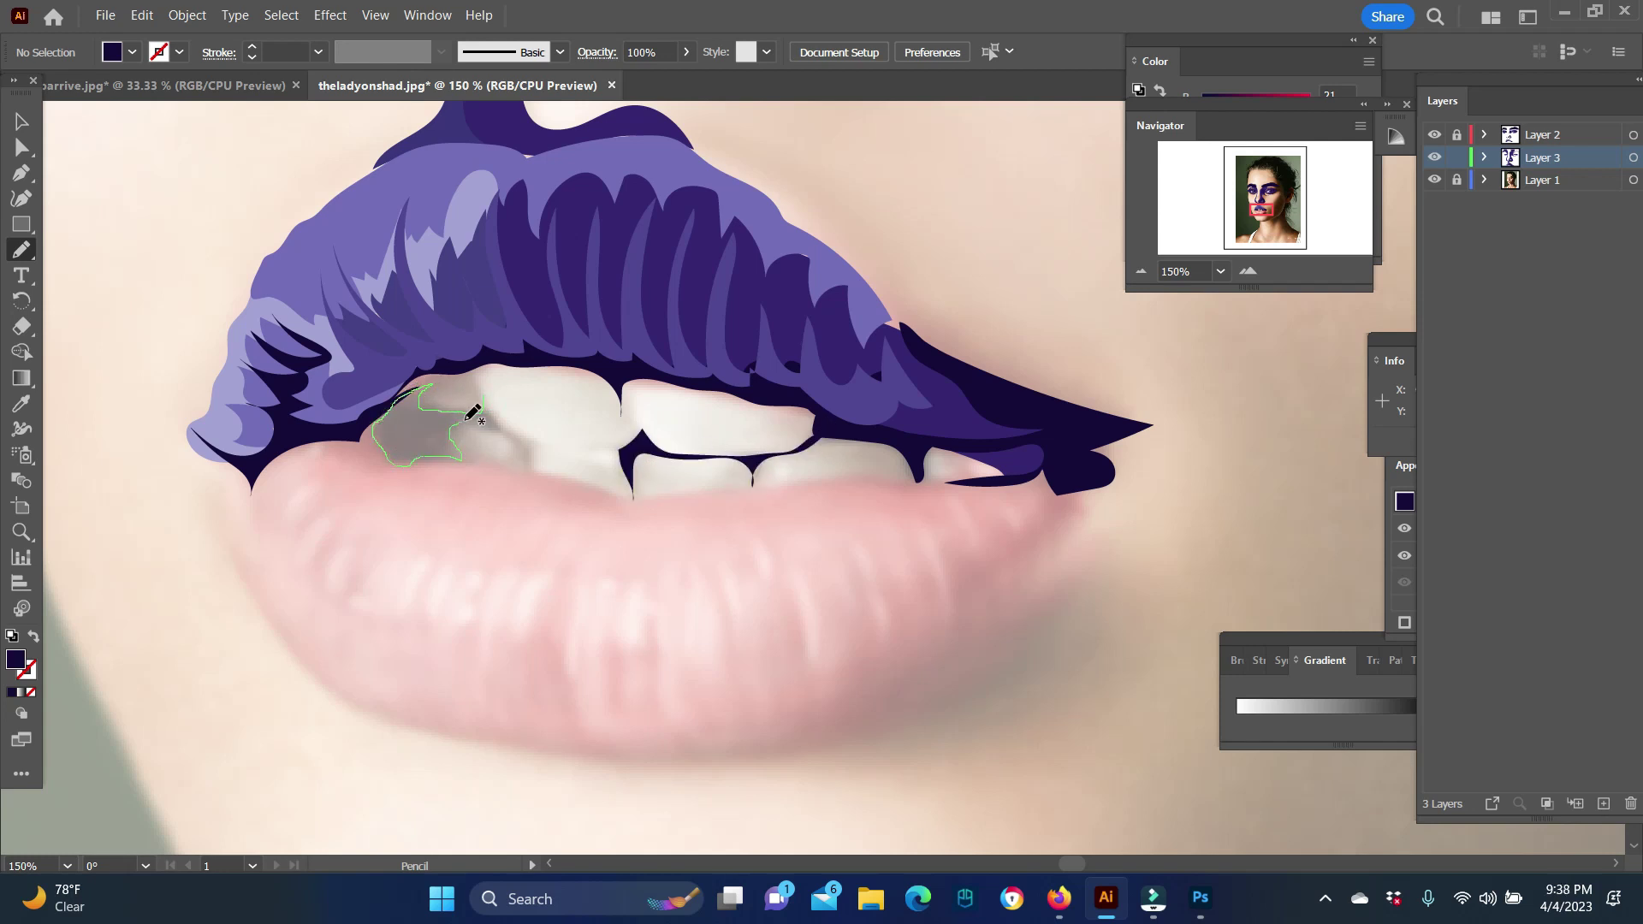
pyautogui.moveTo(482, 400); pyautogui.dragTo(479, 404)
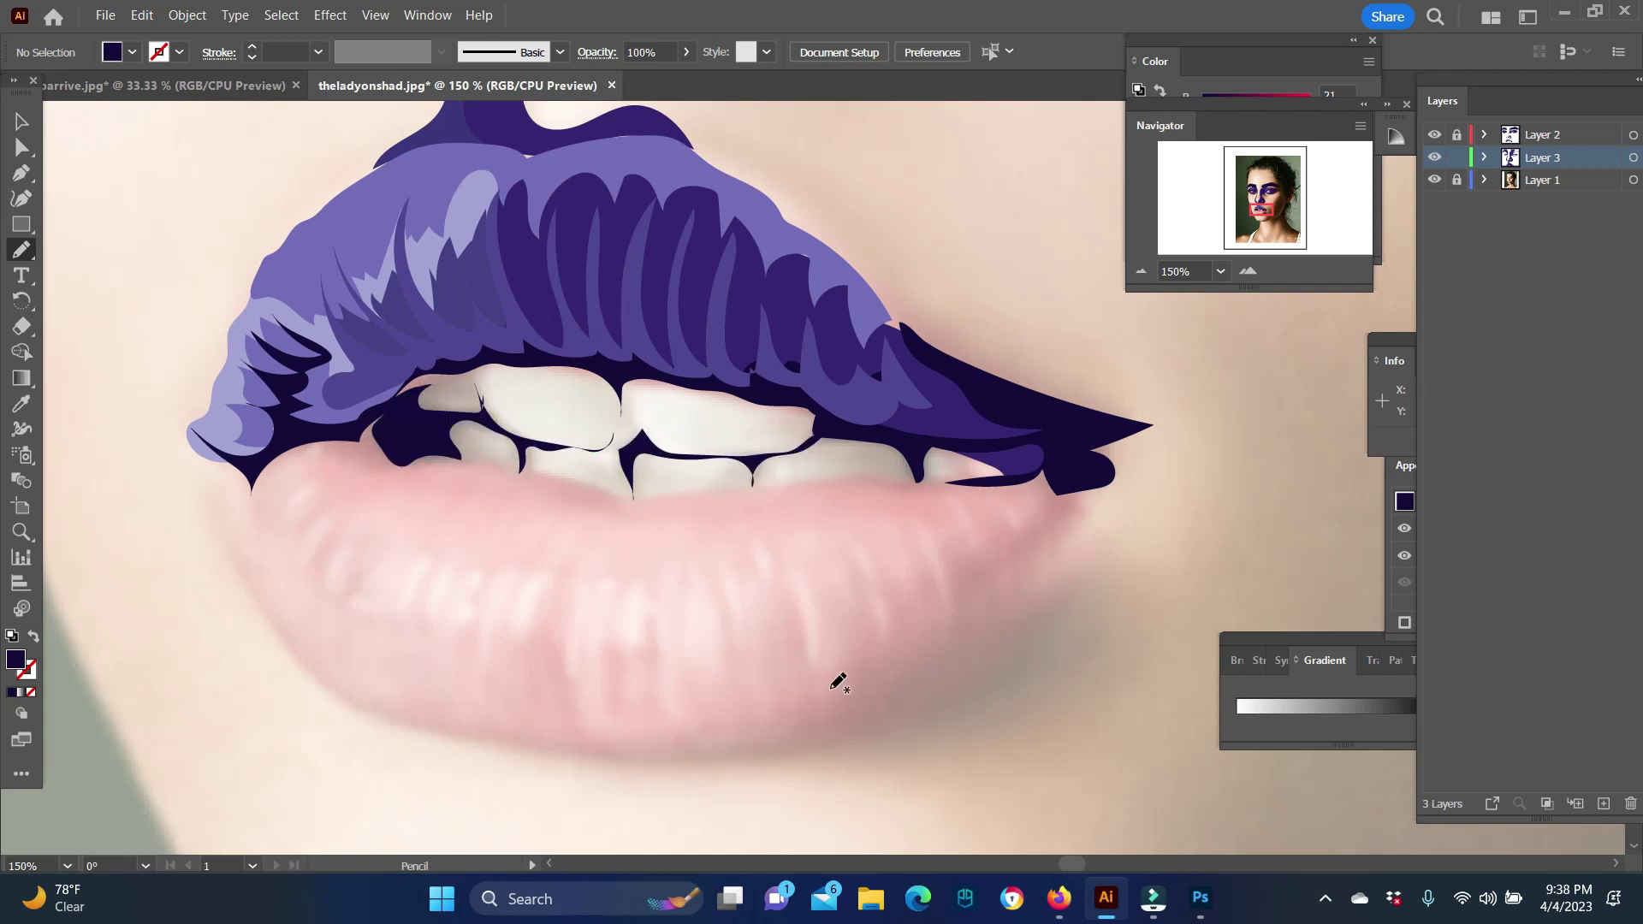
# Step: Sample mid purple from the lip and add Layer 4 for the lower lip
pyautogui.press('i')
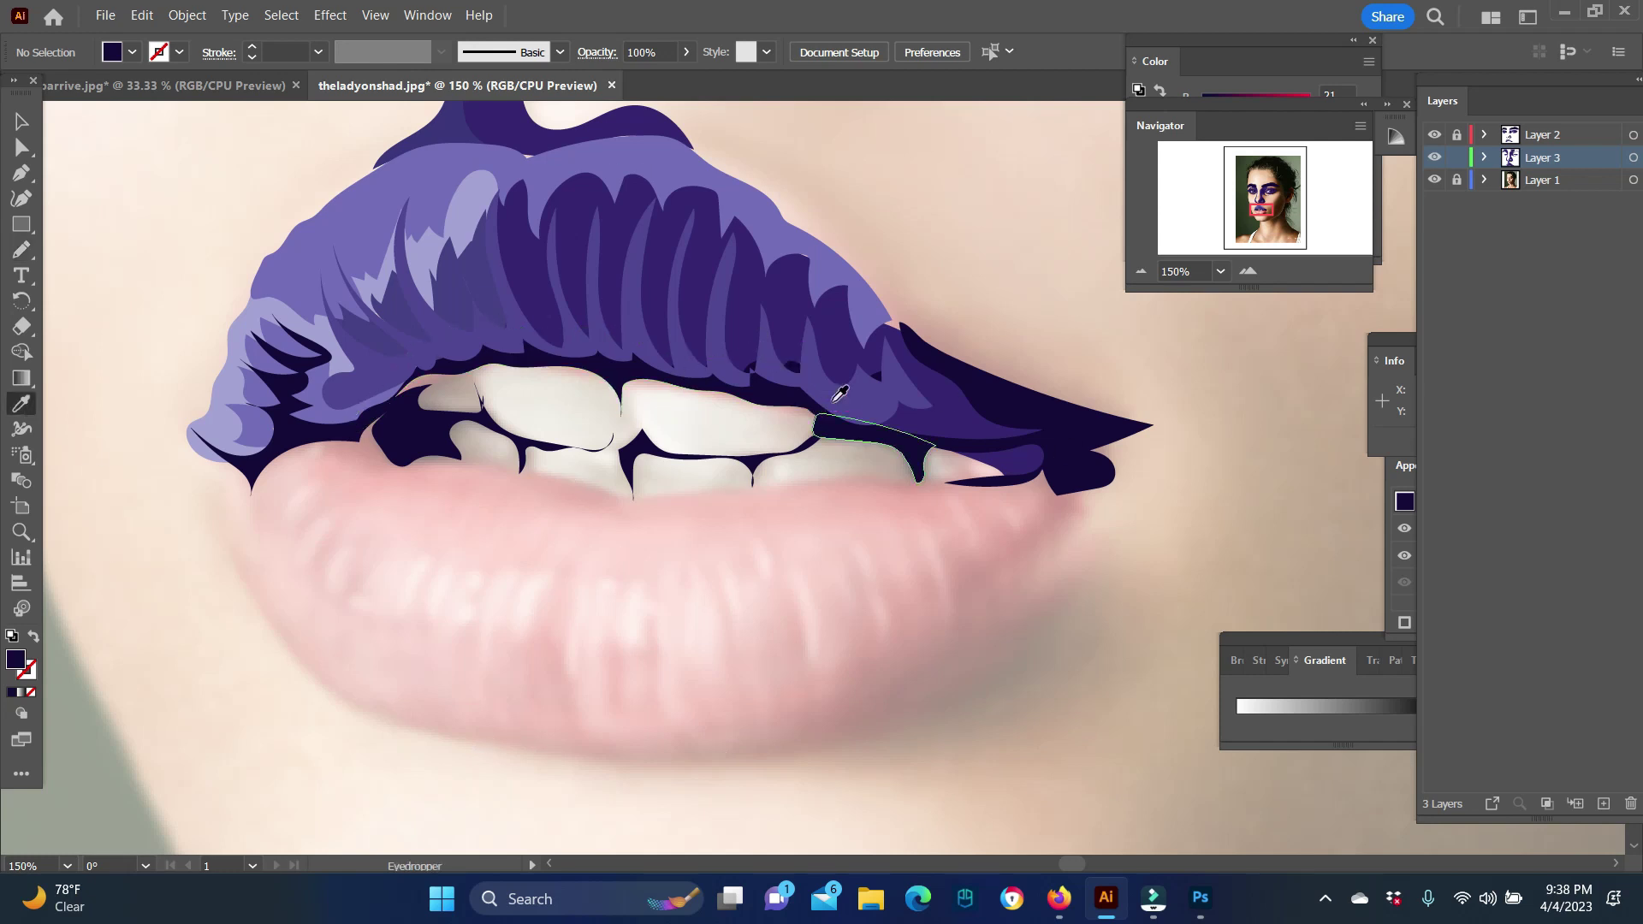
pyautogui.click(839, 393)
pyautogui.press('n')
pyautogui.hotkey('ctrl', 'l')
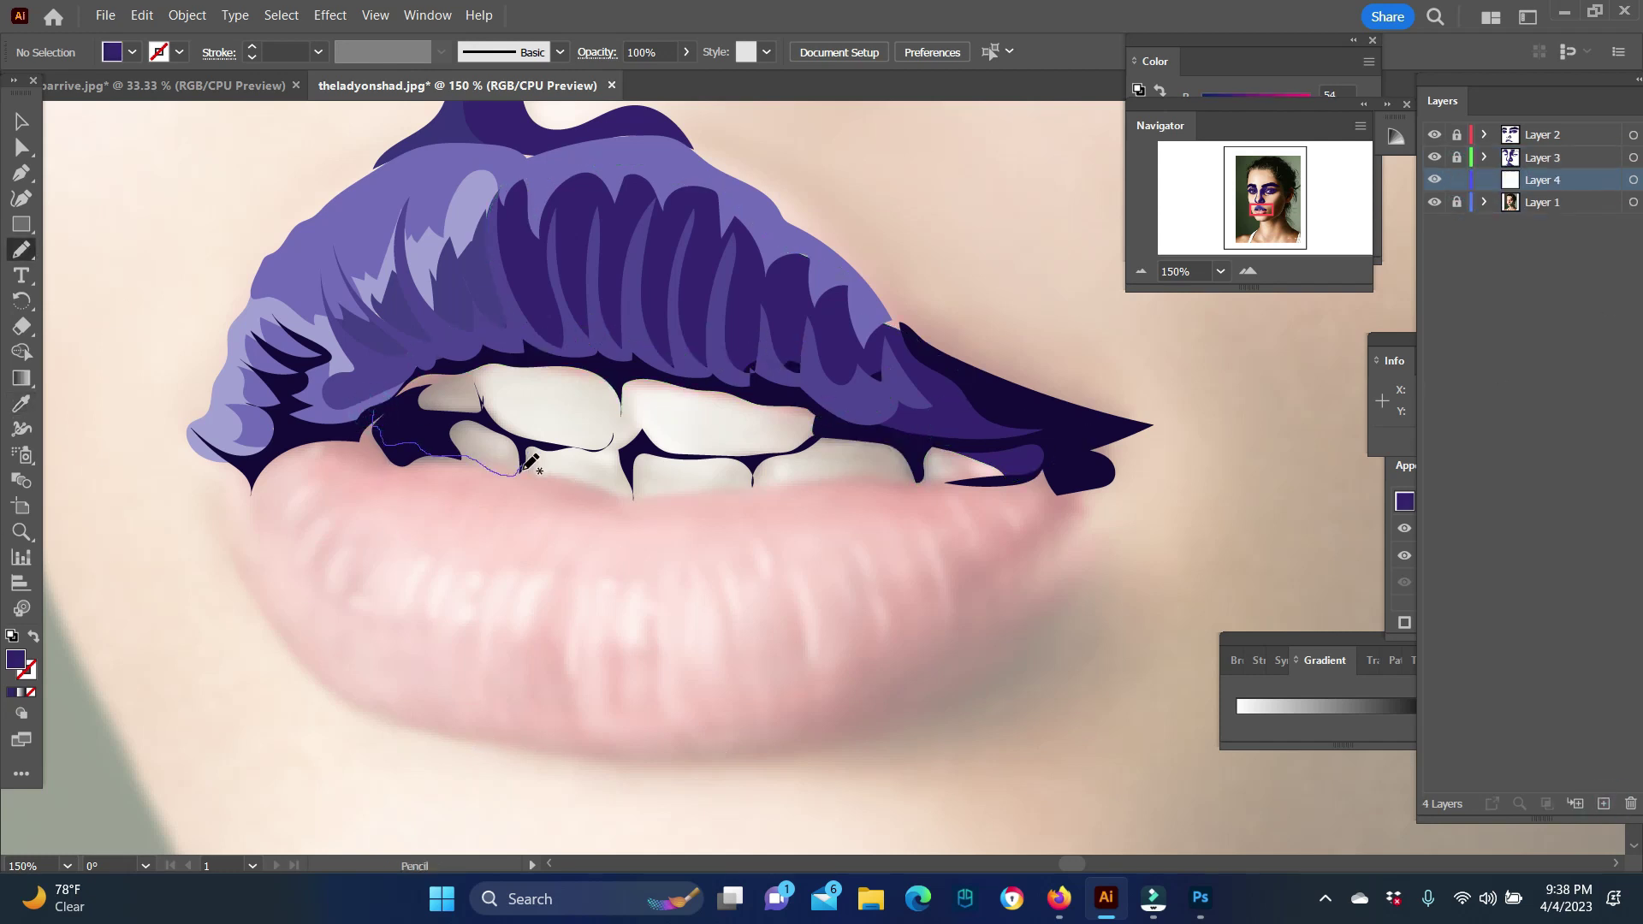
# Step: Draw the dark mouth interior behind the lower teeth and at the right lip corner
pyautogui.moveTo(720, 479)
pyautogui.mouseDown()
pyautogui.moveTo(912, 474)
pyautogui.moveTo(808, 511)
pyautogui.mouseUp()
pyautogui.moveTo(335, 499); pyautogui.dragTo(376, 418)
pyautogui.moveTo(1016, 485); pyautogui.dragTo(1047, 467)
# Step: Draw a purple drip shape across the lower lip and send it to the back
pyautogui.press('i')
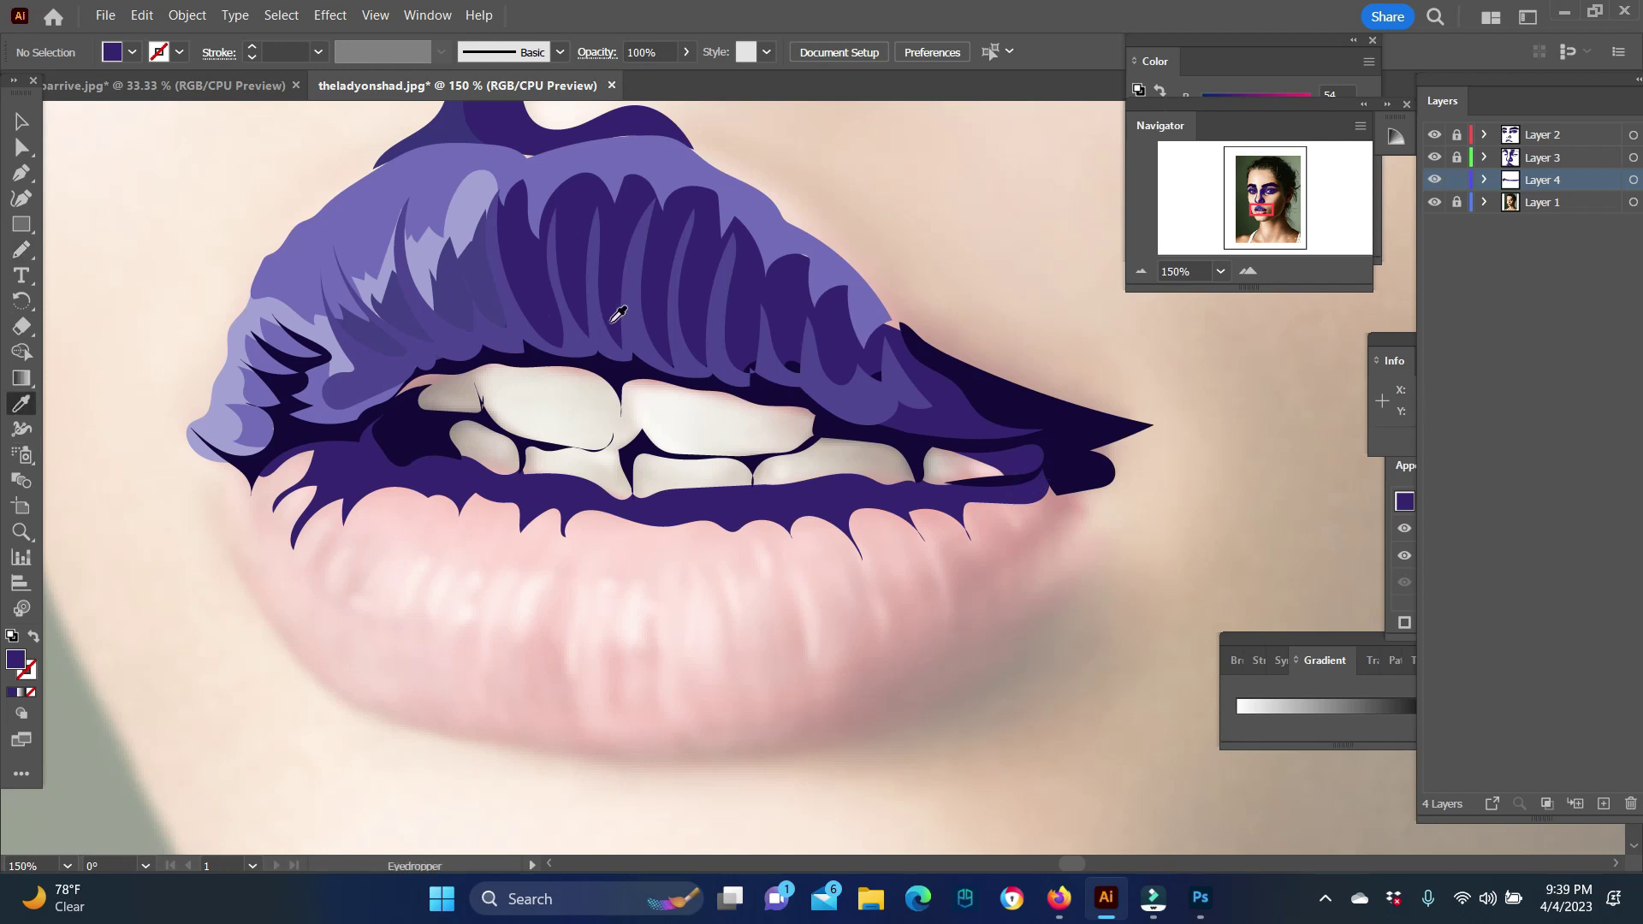
pyautogui.doubleClick(14, 660)
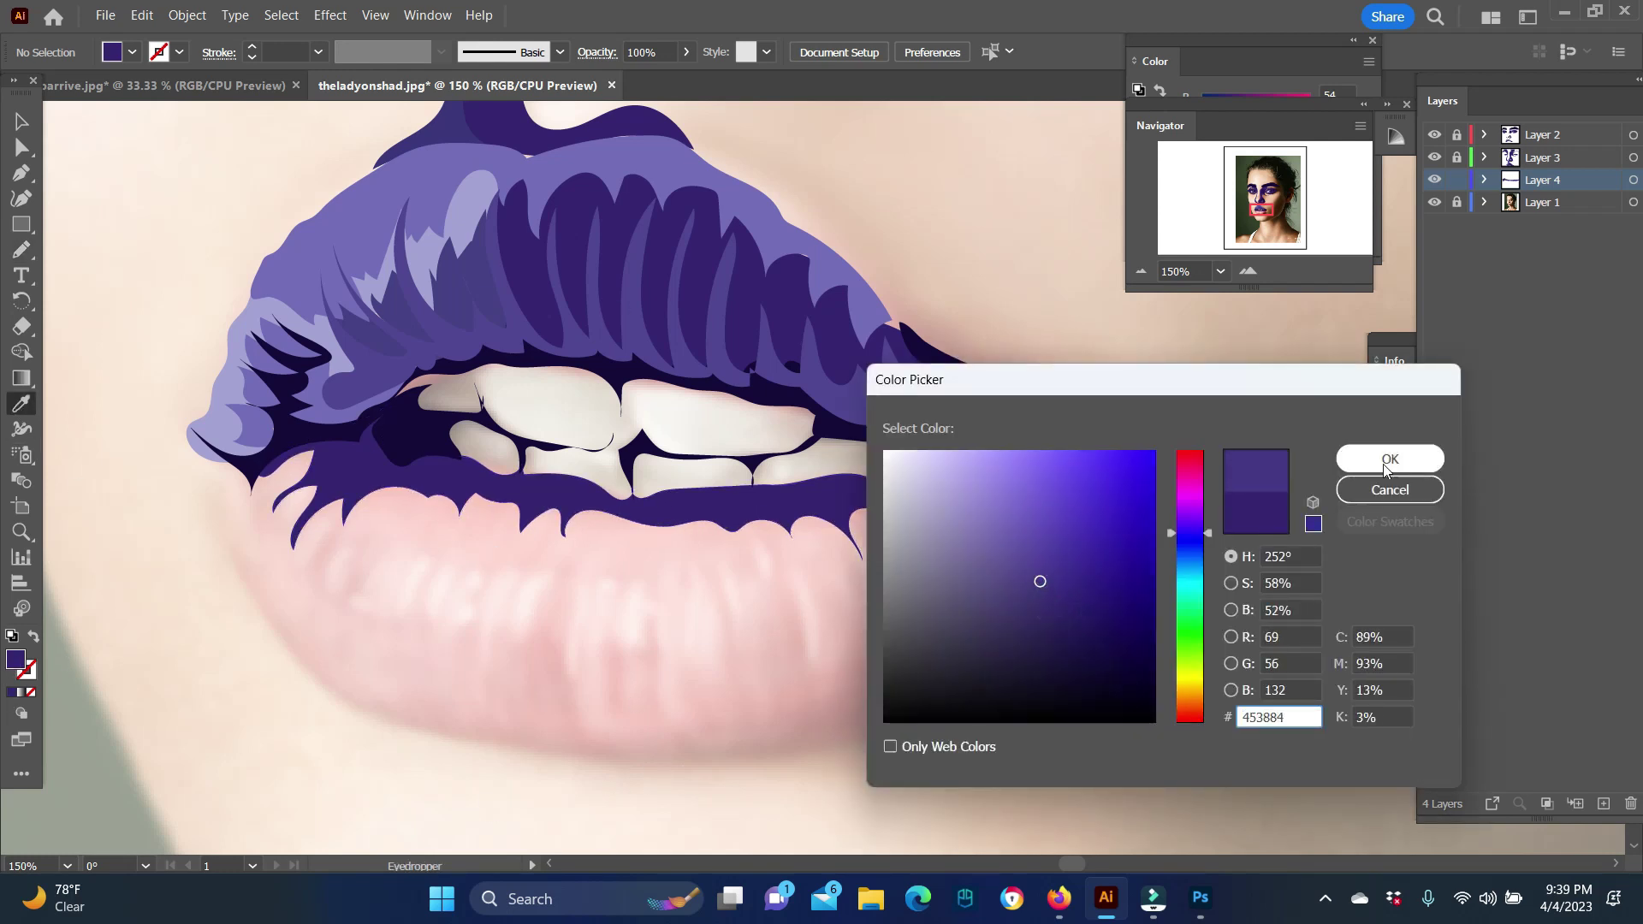
pyautogui.click(1386, 459)
pyautogui.press('n')
pyautogui.moveTo(327, 549)
pyautogui.mouseDown()
pyautogui.moveTo(432, 548)
pyautogui.moveTo(484, 592)
pyautogui.mouseUp()
pyautogui.moveTo(554, 661)
pyautogui.mouseDown()
pyautogui.moveTo(609, 580)
pyautogui.moveTo(640, 680)
pyautogui.moveTo(712, 592)
pyautogui.moveTo(787, 602)
pyautogui.mouseUp()
pyautogui.moveTo(826, 668)
pyautogui.mouseDown()
pyautogui.moveTo(880, 652)
pyautogui.moveTo(887, 550)
pyautogui.moveTo(958, 627)
pyautogui.mouseUp()
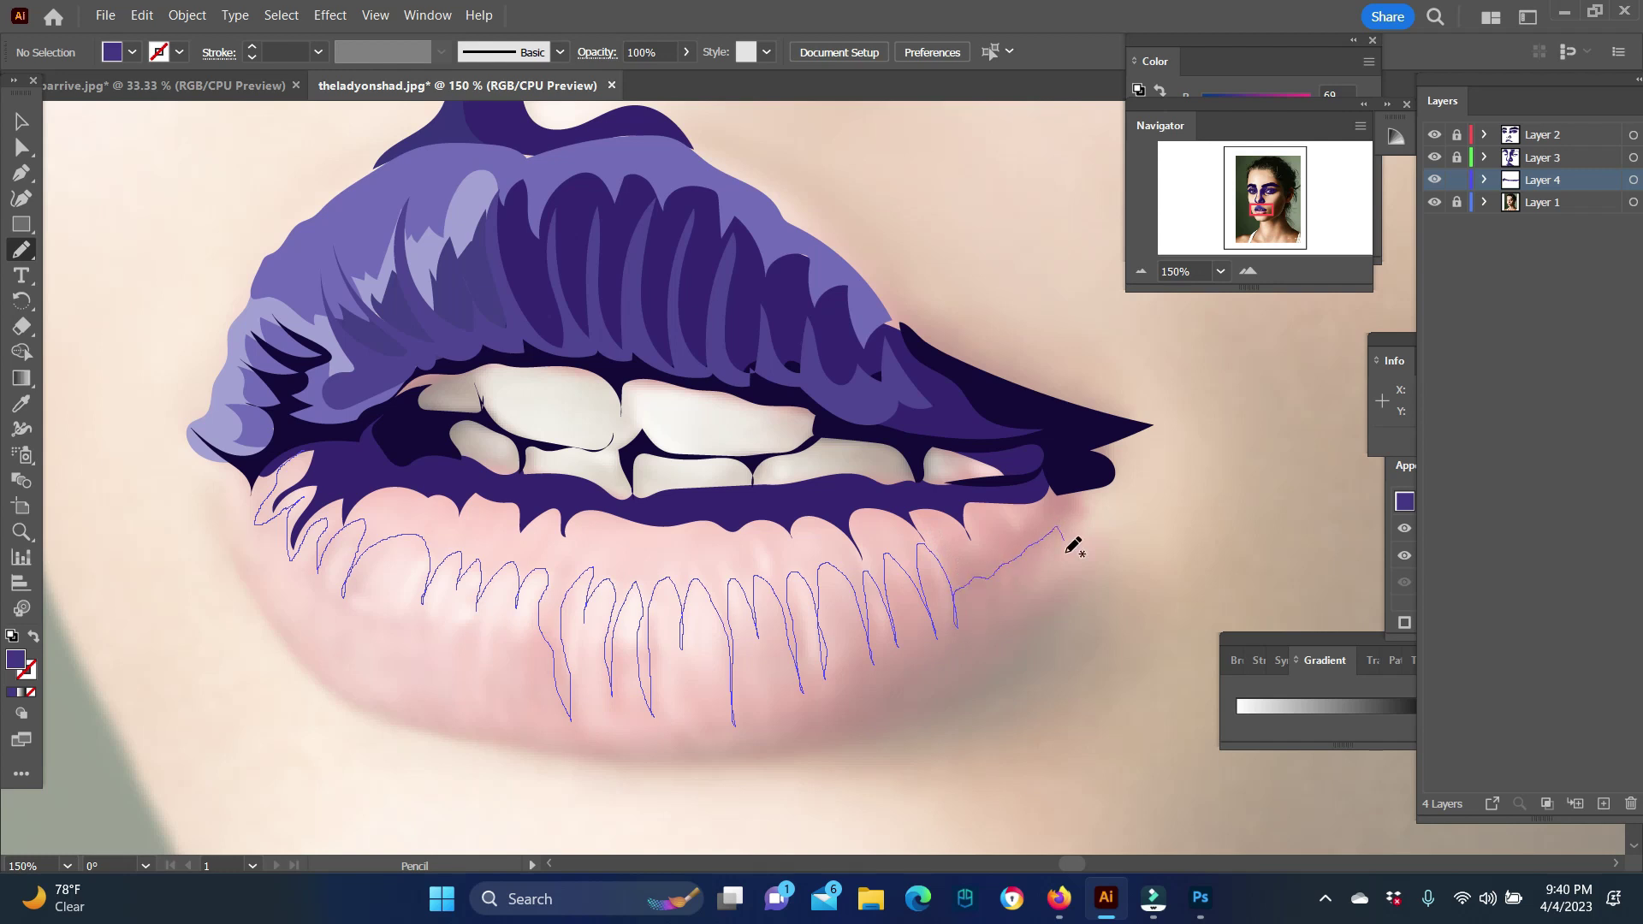
pyautogui.moveTo(940, 494); pyautogui.dragTo(303, 456)
pyautogui.press('v')
pyautogui.rightClick(552, 290)
pyautogui.click(819, 838)
pyautogui.click(797, 681)
# Step: Add a darker purple shadow down the lower lip's right side, sent to the back
pyautogui.press('i')
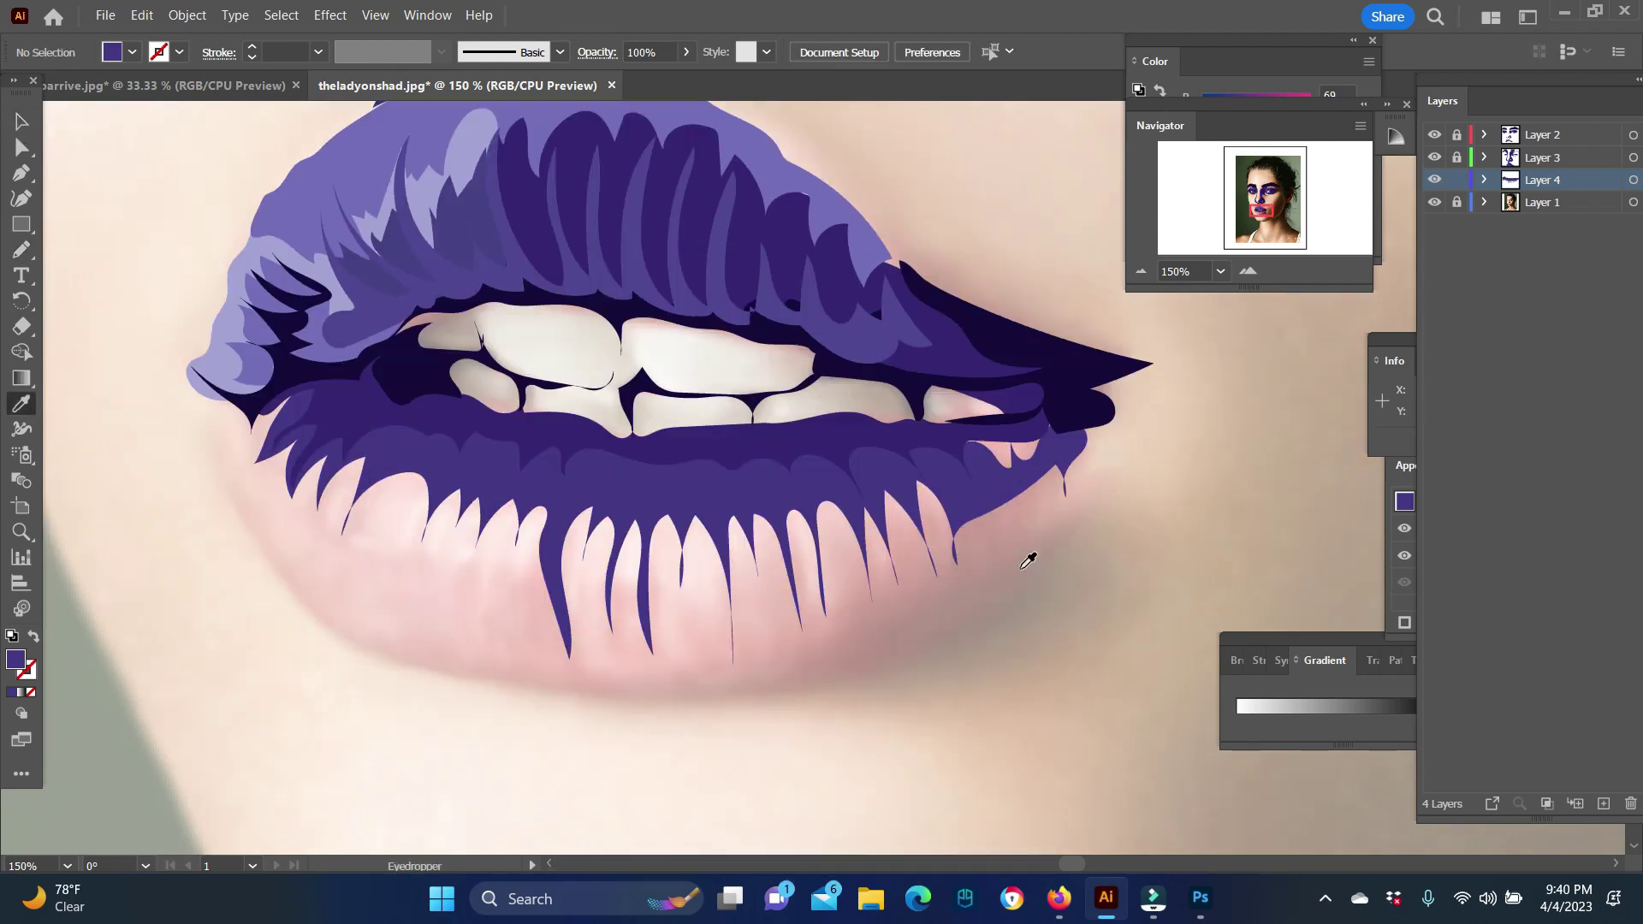
pyautogui.click(932, 372)
pyautogui.press('n')
pyautogui.moveTo(1093, 425)
pyautogui.mouseDown()
pyautogui.moveTo(1063, 479)
pyautogui.moveTo(831, 664)
pyautogui.moveTo(816, 557)
pyautogui.moveTo(926, 557)
pyautogui.mouseUp()
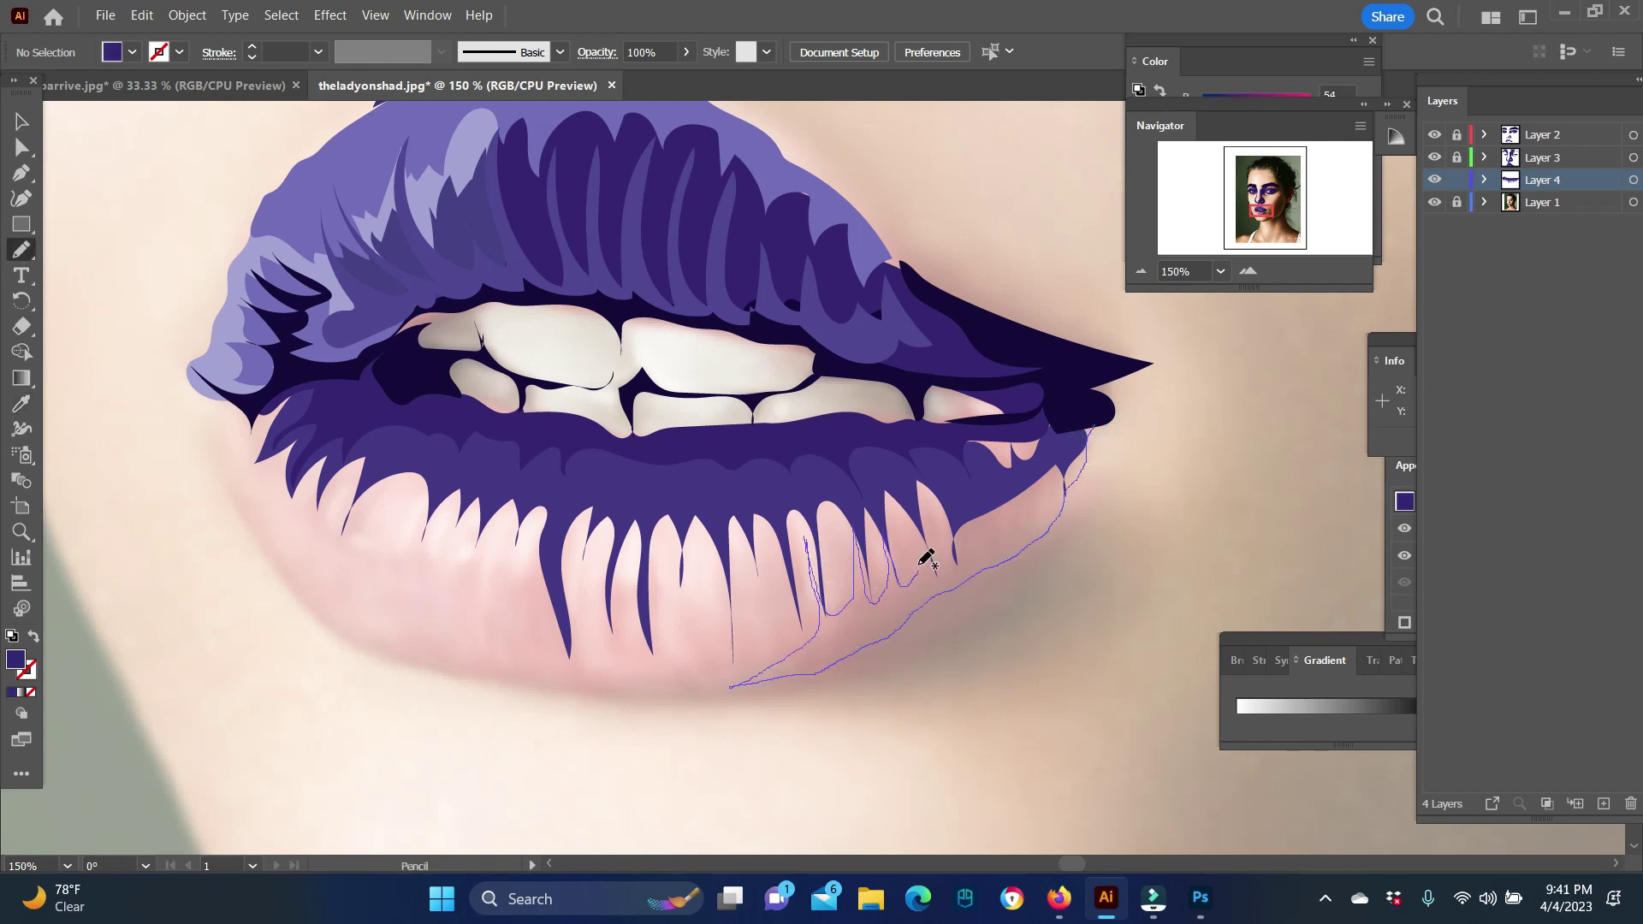
pyautogui.press('v')
pyautogui.moveTo(1094, 417); pyautogui.dragTo(1067, 424)
pyautogui.rightClick(946, 625)
pyautogui.click(1240, 836)
pyautogui.click(22, 403)
# Step: Sample another darker purple and send the new dark shape to the back
pyautogui.click(1011, 344)
pyautogui.press('n')
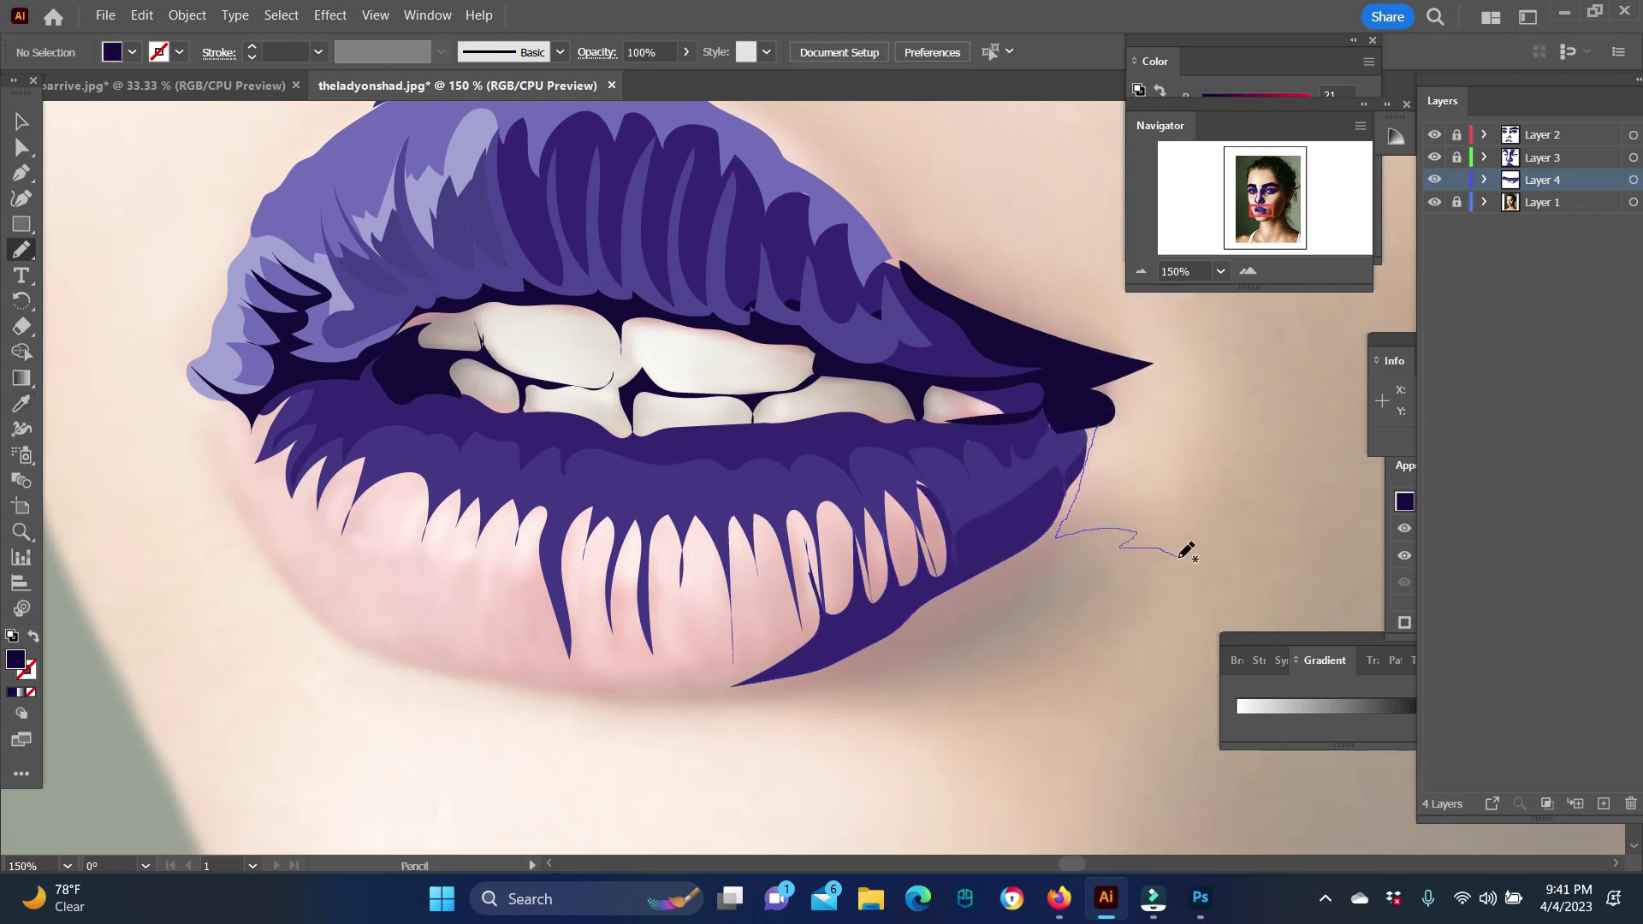
pyautogui.press('v')
pyautogui.rightClick(1022, 599)
pyautogui.click(1301, 836)
pyautogui.click(637, 820)
# Step: Draw a lighter purple shape over the lower lip and send it backward
pyautogui.click(22, 403)
pyautogui.click(784, 234)
pyautogui.press('n')
pyautogui.moveTo(195, 389)
pyautogui.mouseDown()
pyautogui.moveTo(436, 665)
pyautogui.moveTo(259, 492)
pyautogui.mouseUp()
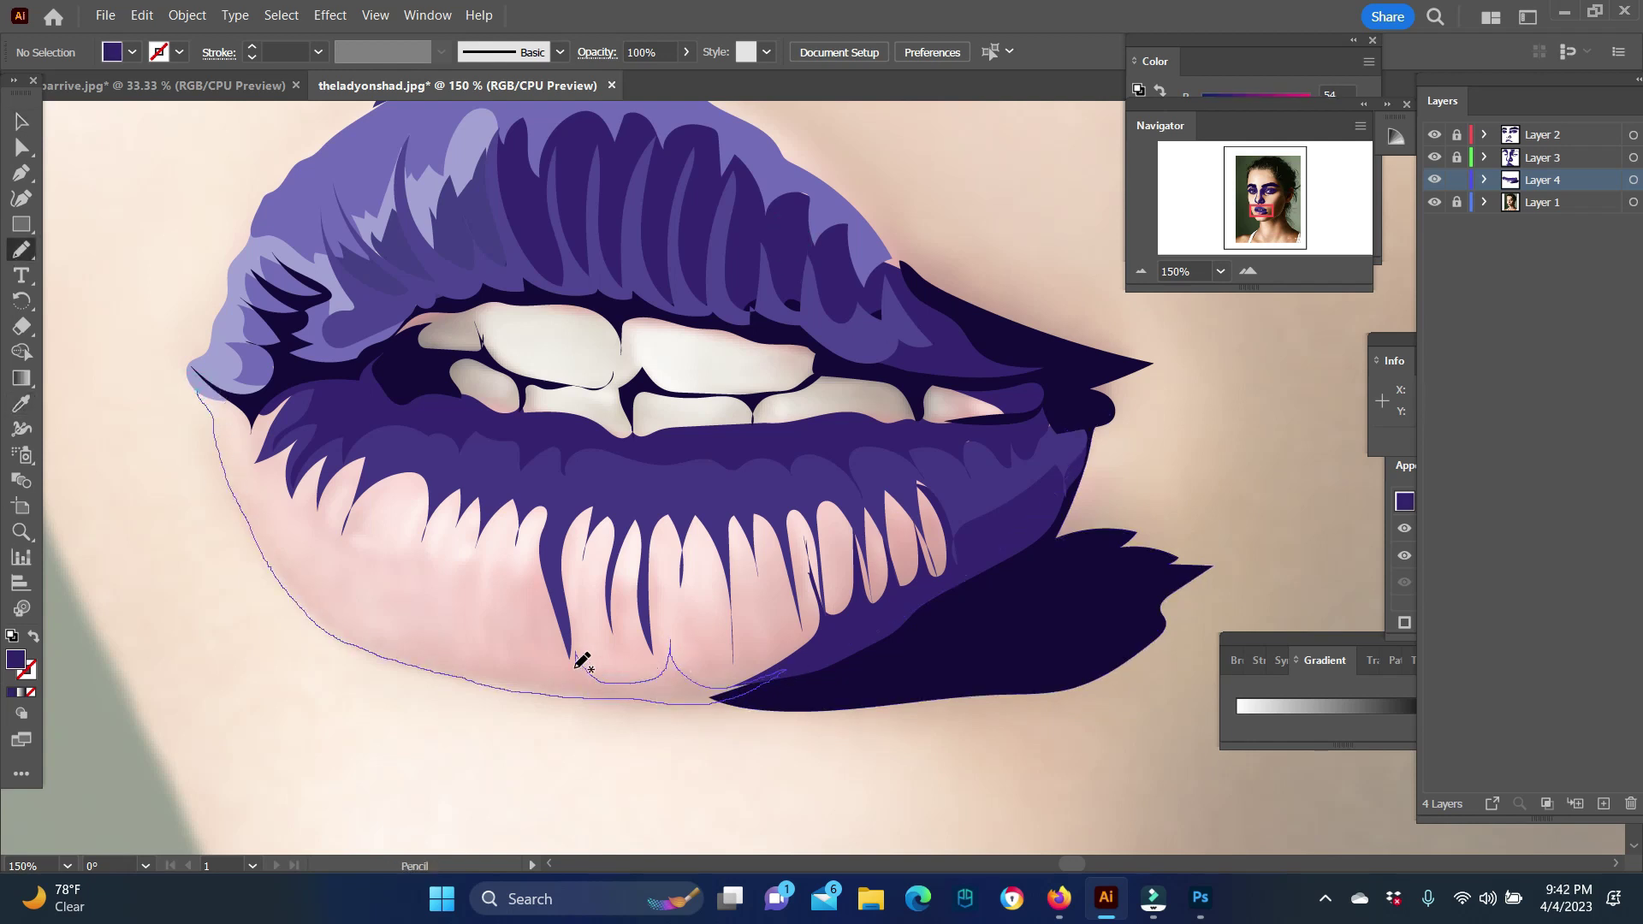
pyautogui.click(21, 403)
pyautogui.click(360, 421)
pyautogui.press('n')
pyautogui.moveTo(257, 432)
pyautogui.mouseDown()
pyautogui.moveTo(275, 458)
pyautogui.moveTo(608, 598)
pyautogui.moveTo(331, 612)
pyautogui.moveTo(261, 424)
pyautogui.moveTo(944, 550)
pyautogui.mouseUp()
pyautogui.press('v')
pyautogui.rightClick(469, 757)
pyautogui.click(141, 748)
# Step: Trace light lavender highlights across the lower lip and adjust their stacking order
pyautogui.press('i')
pyautogui.click(359, 377)
pyautogui.press('n')
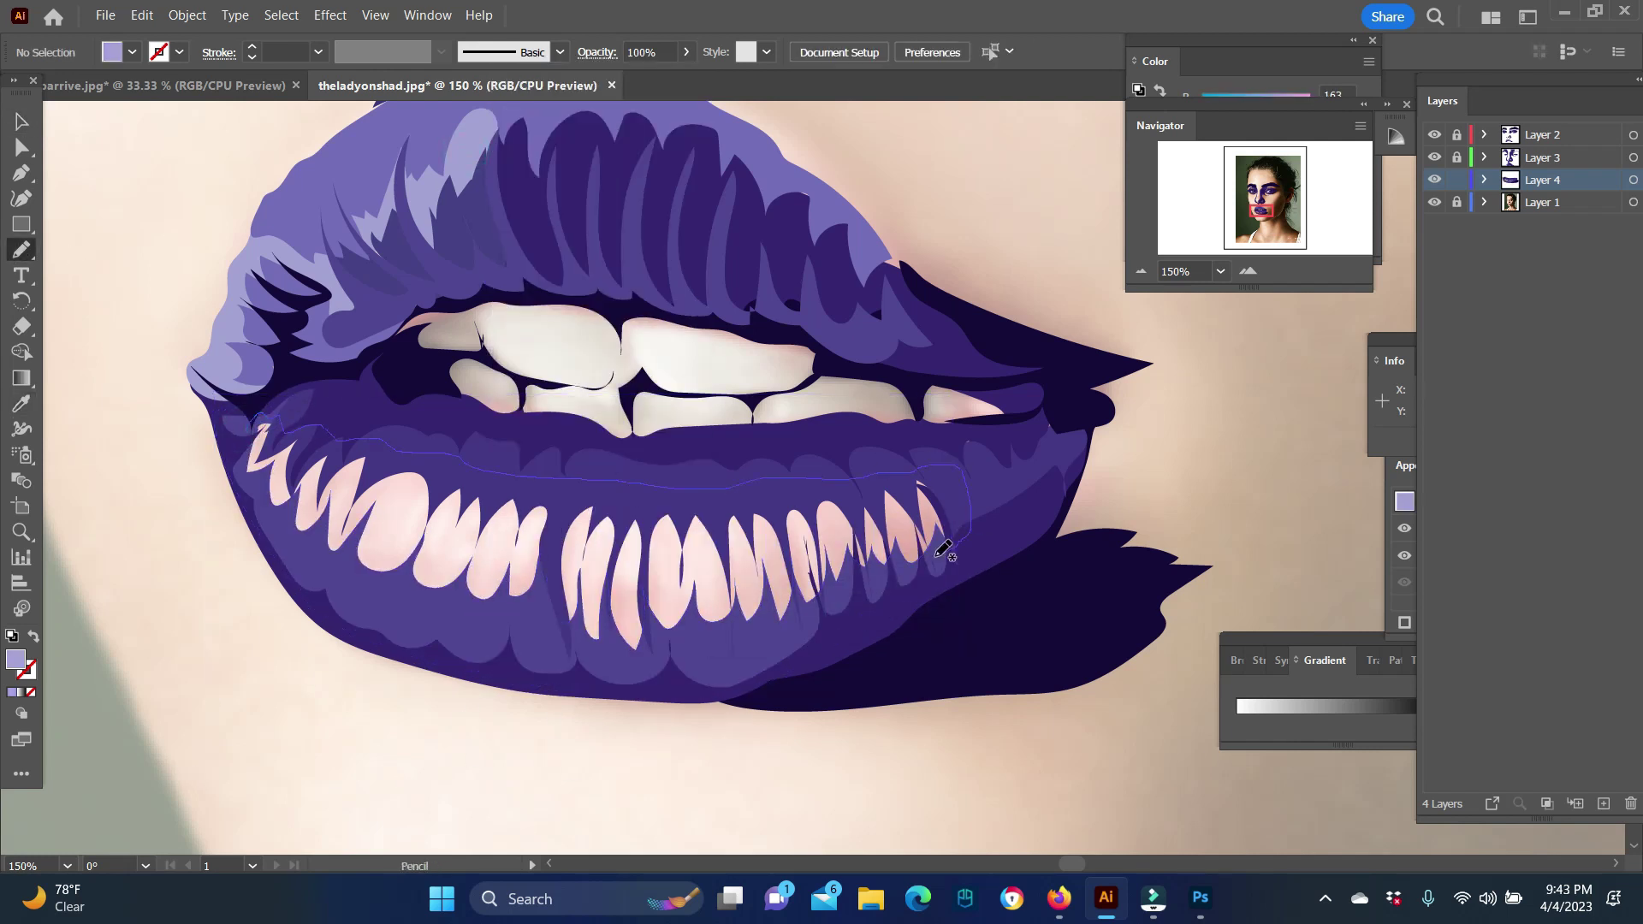
pyautogui.moveTo(261, 420); pyautogui.dragTo(257, 423)
pyautogui.rightClick(532, 531)
pyautogui.click(582, 664)
# Step: Trace a light-coloured shape along the upper teeth and send it to the back
pyautogui.press('z')
pyautogui.keyDown('alt'); pyautogui.click(788, 539); pyautogui.keyUp('alt')
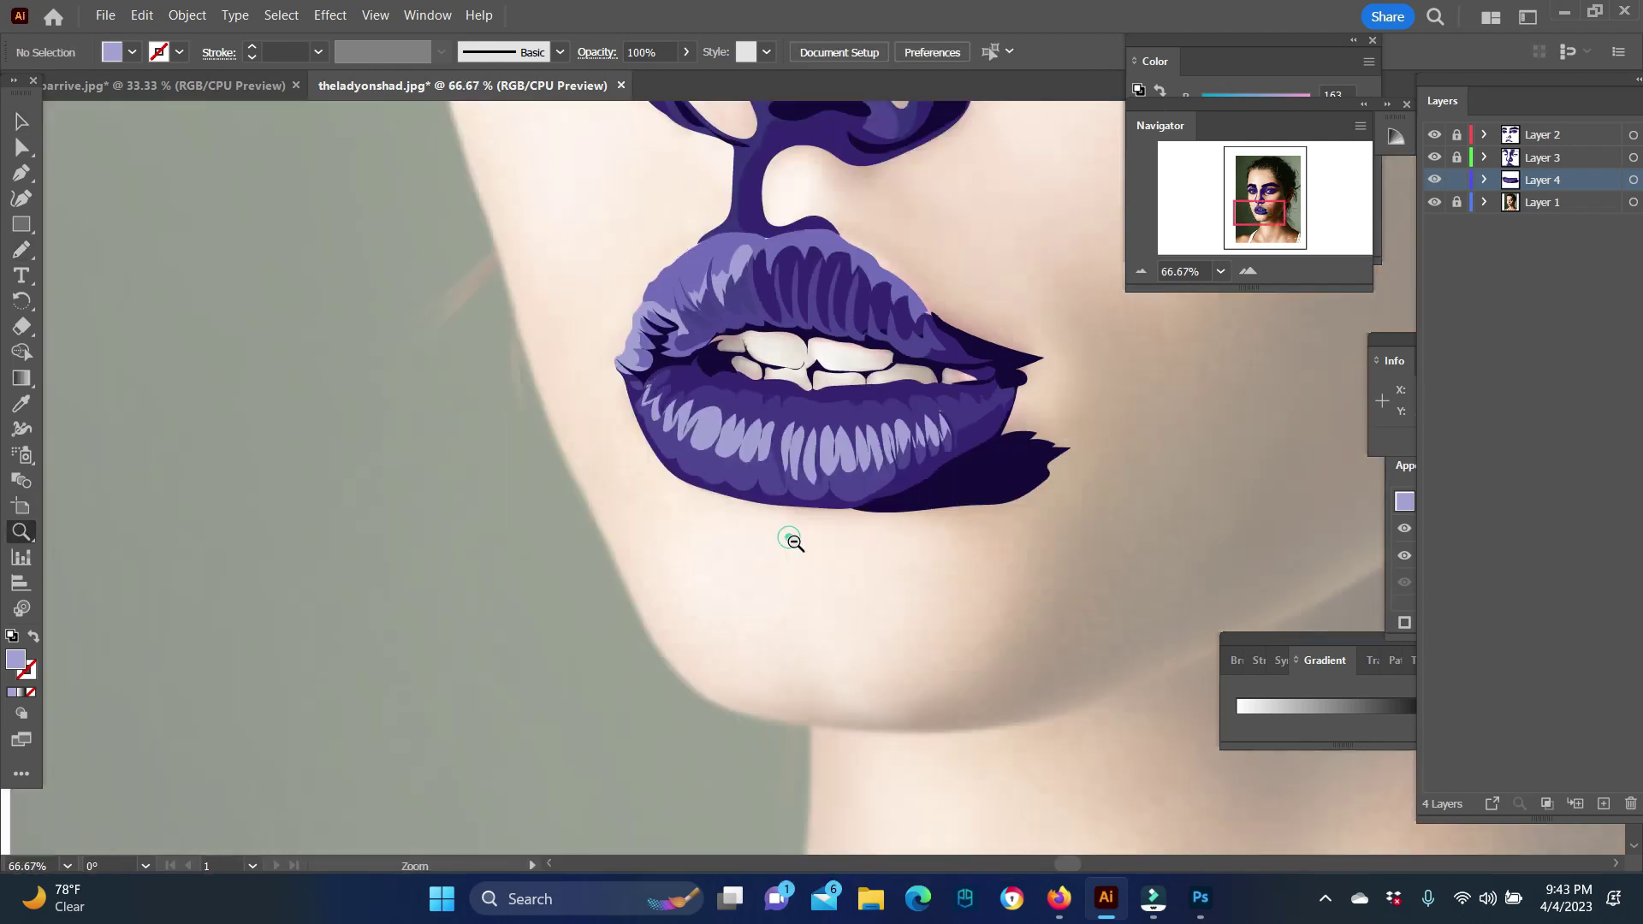
pyautogui.keyDown('alt'); pyautogui.click(881, 473); pyautogui.keyUp('alt')
pyautogui.click(844, 476)
pyautogui.click(844, 477)
pyautogui.click(844, 476)
pyautogui.press('i')
pyautogui.click(490, 401)
pyautogui.doubleClick(15, 660)
pyautogui.press('Return')
pyautogui.press('n')
pyautogui.moveTo(347, 390)
pyautogui.mouseDown()
pyautogui.moveTo(967, 451)
pyautogui.moveTo(347, 392)
pyautogui.mouseUp()
pyautogui.rightClick(716, 527)
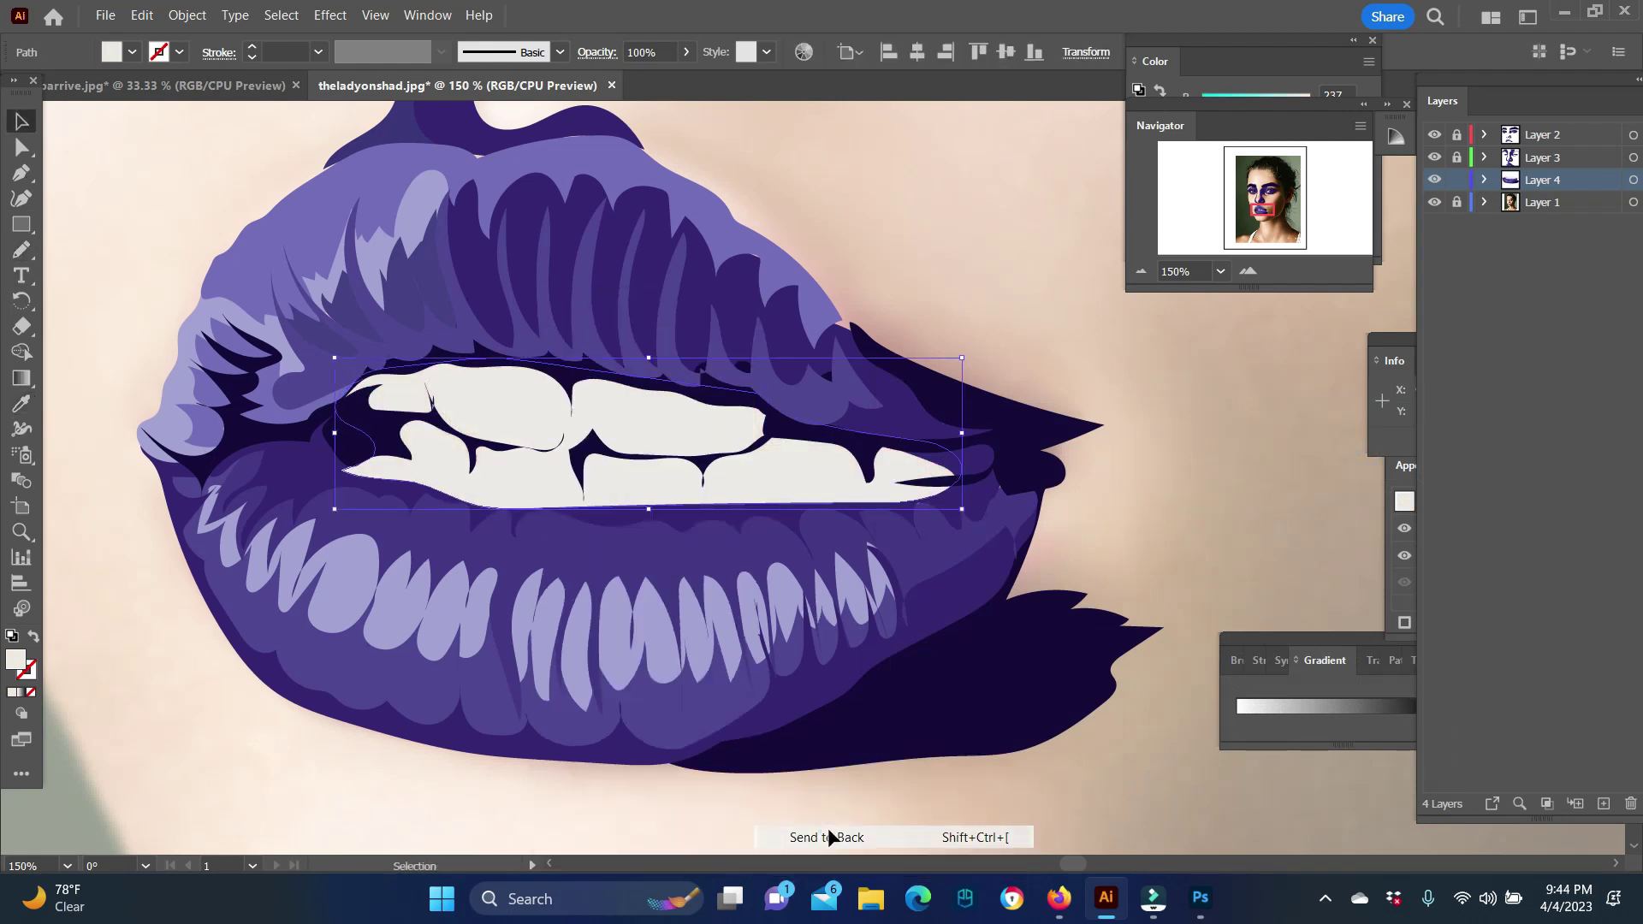
pyautogui.click(856, 837)
# Step: Draw light-purple shadows along the upper and lower teeth
pyautogui.press('i')
pyautogui.click(744, 282)
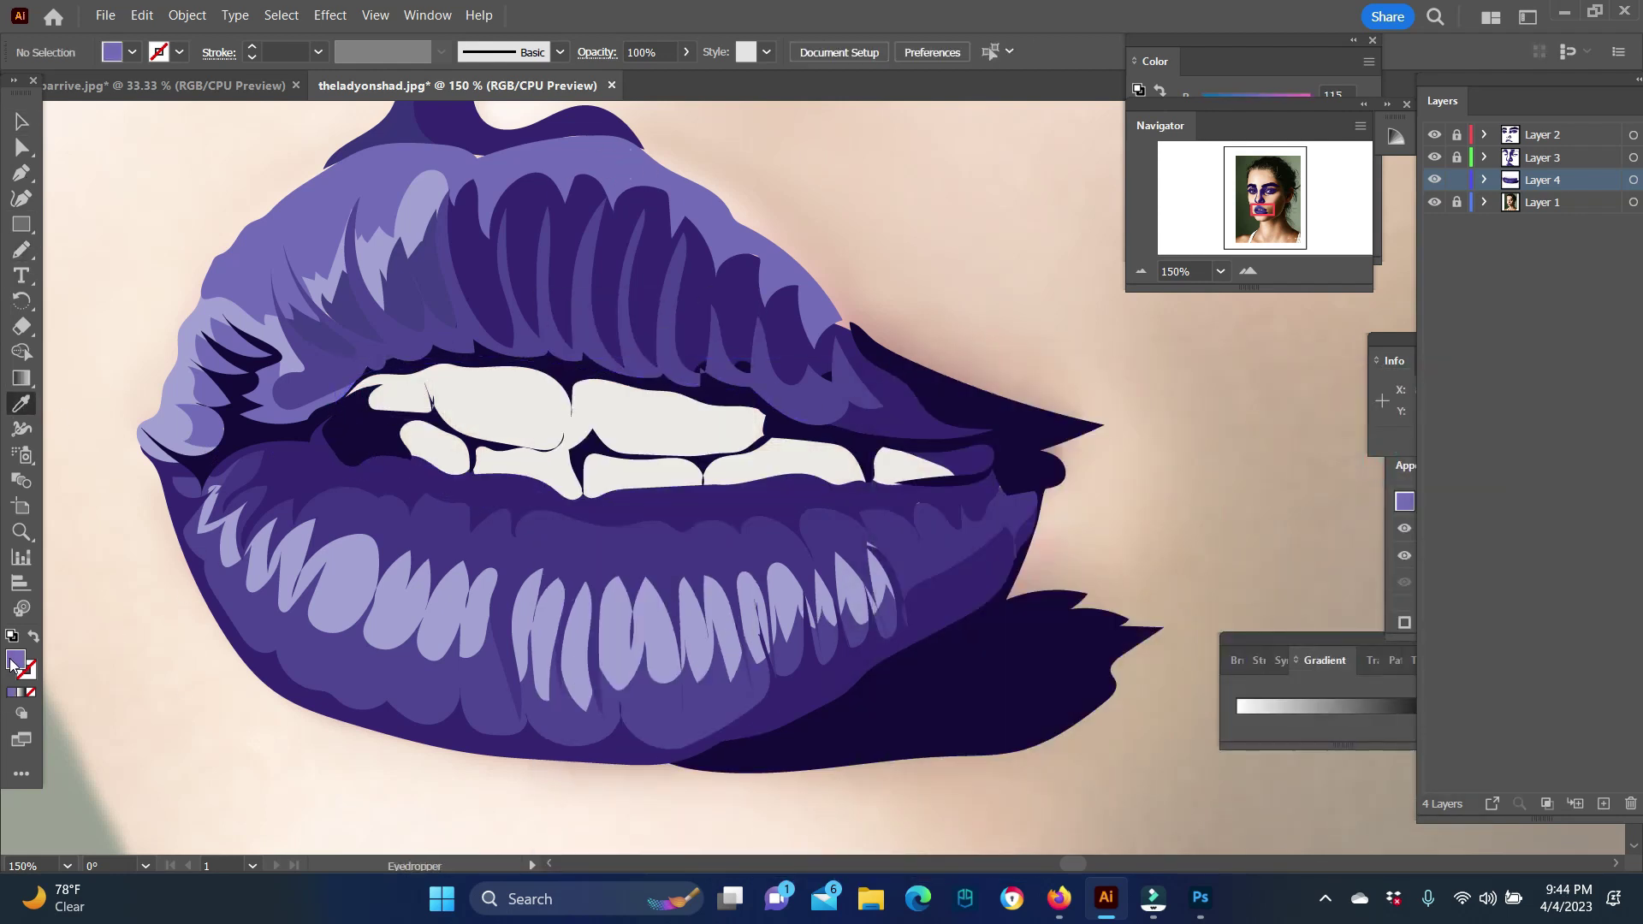
pyautogui.doubleClick(15, 660)
pyautogui.click(945, 546)
pyautogui.press('Return')
pyautogui.press('n')
pyautogui.moveTo(368, 371); pyautogui.dragTo(403, 400)
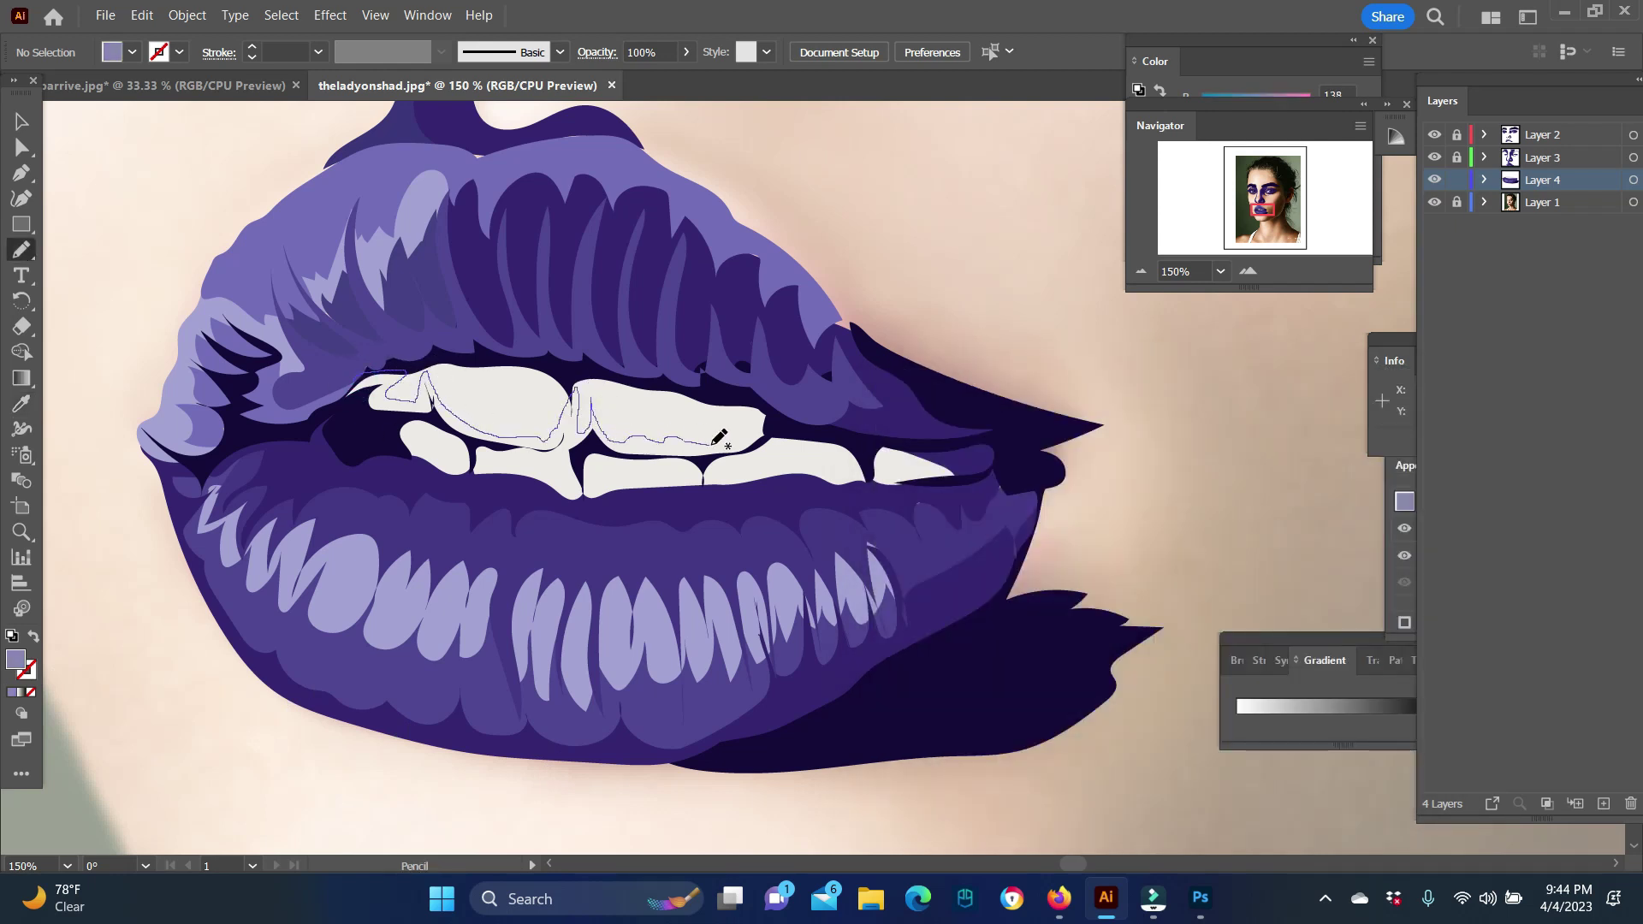
pyautogui.moveTo(718, 438); pyautogui.dragTo(373, 395)
pyautogui.moveTo(414, 454); pyautogui.dragTo(470, 471)
pyautogui.moveTo(734, 460)
pyautogui.mouseDown()
pyautogui.moveTo(393, 443)
pyautogui.moveTo(409, 446)
pyautogui.mouseUp()
# Step: Erase the lower edge and right end of the teeth shadow, then deselect
pyautogui.press('v')
pyautogui.rightClick(550, 286)
pyautogui.press('Escape')
pyautogui.click(20, 328)
pyautogui.moveTo(959, 492); pyautogui.dragTo(385, 479)
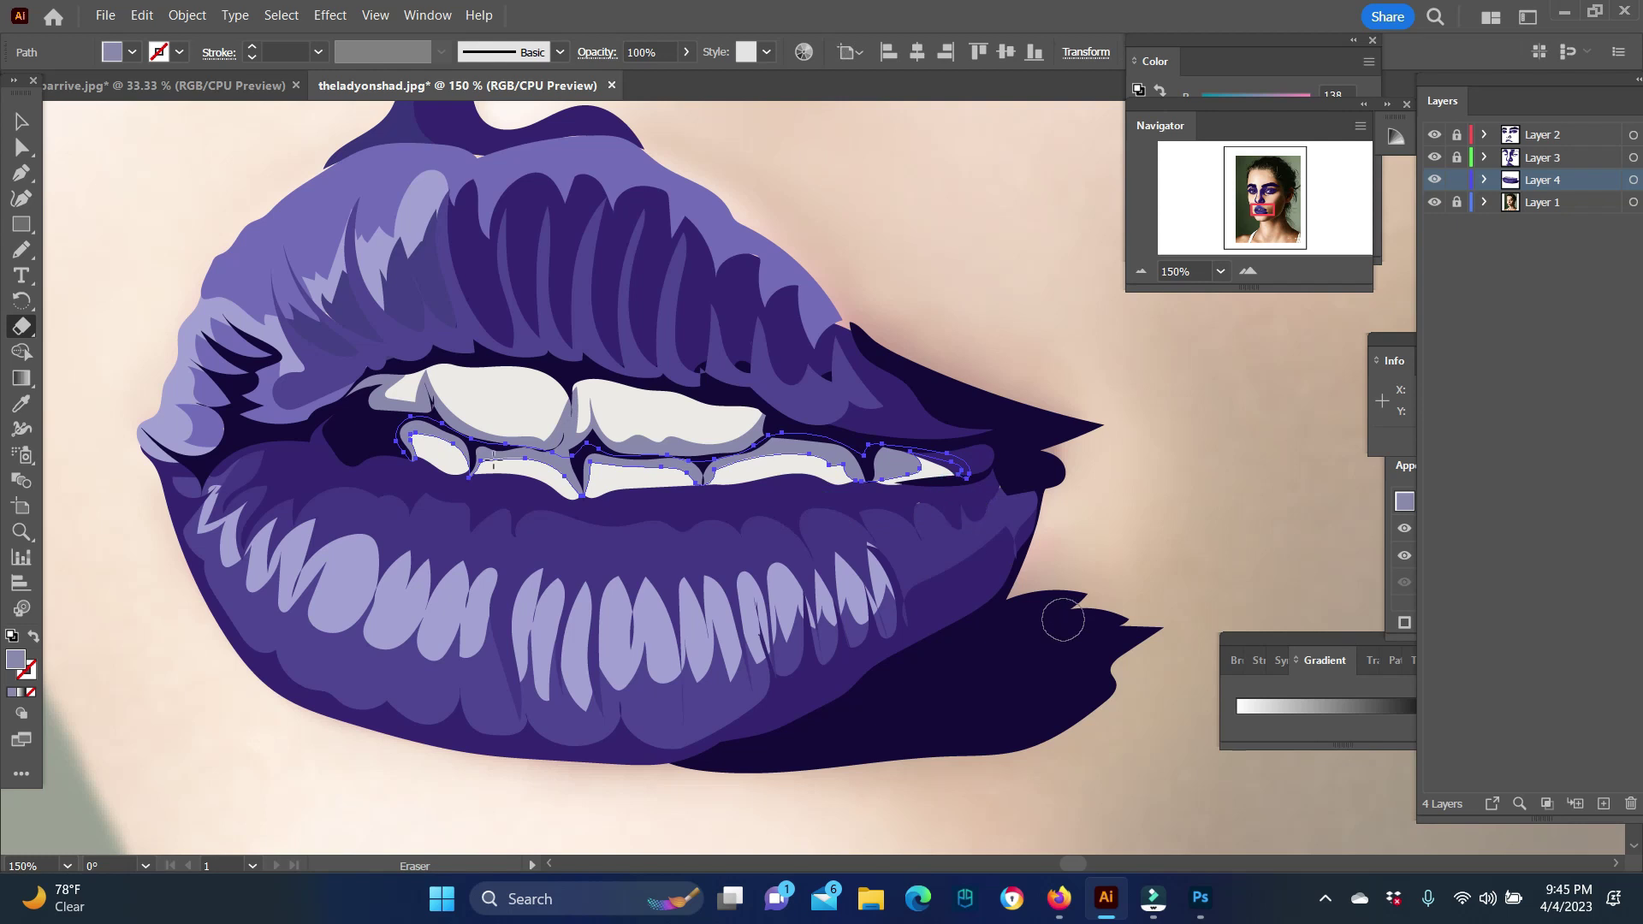
pyautogui.moveTo(1071, 524); pyautogui.dragTo(894, 462)
pyautogui.press('n')
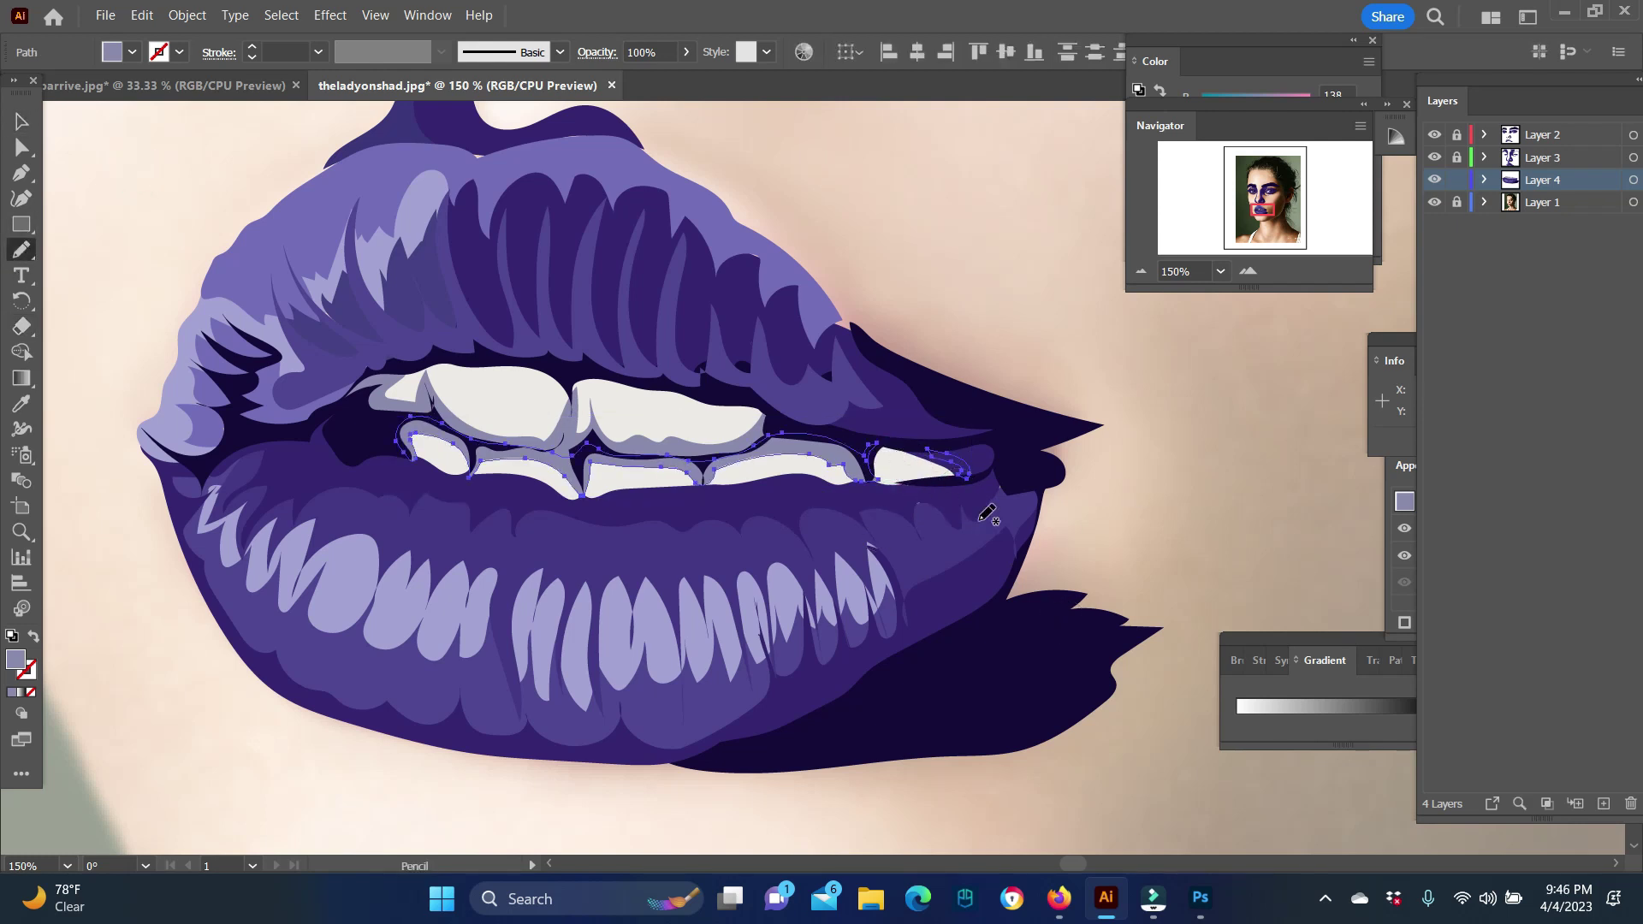
pyautogui.hotkey('ctrl', 'shift', 'a')
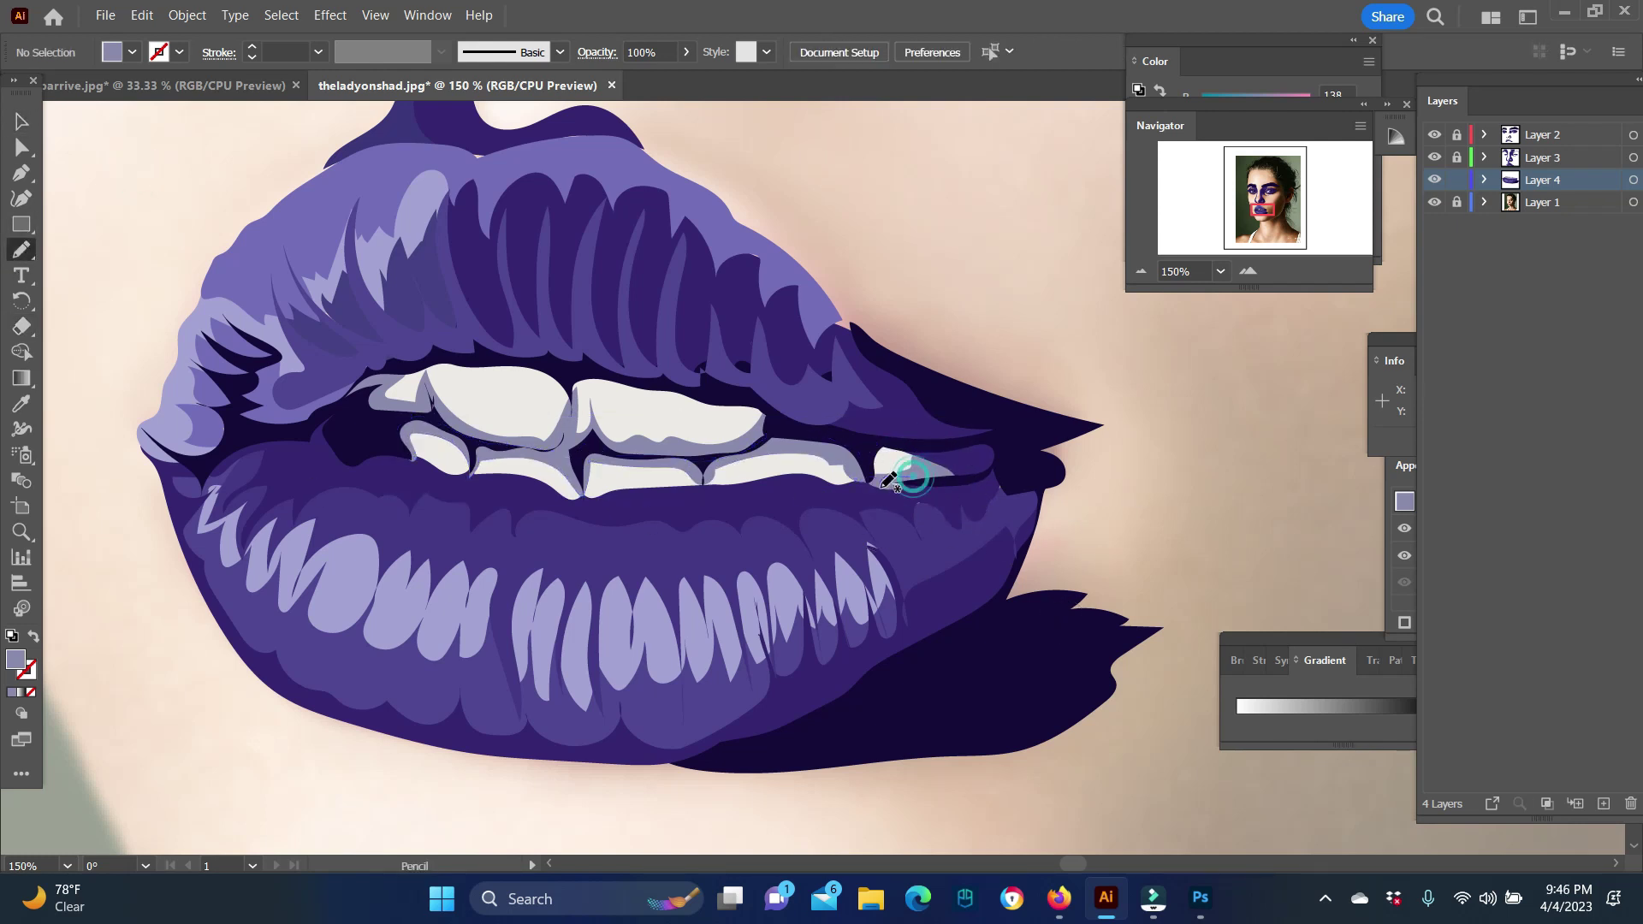
# Step: Send the inner mouth shape to the back, lower the teeth's opacity, and fit the artboard (Ctrl+0)
pyautogui.hotkey('ctrl', 'n')
pyautogui.press('v')
pyautogui.rightClick(882, 475)
pyautogui.moveTo(952, 770)
pyautogui.click(1139, 842)
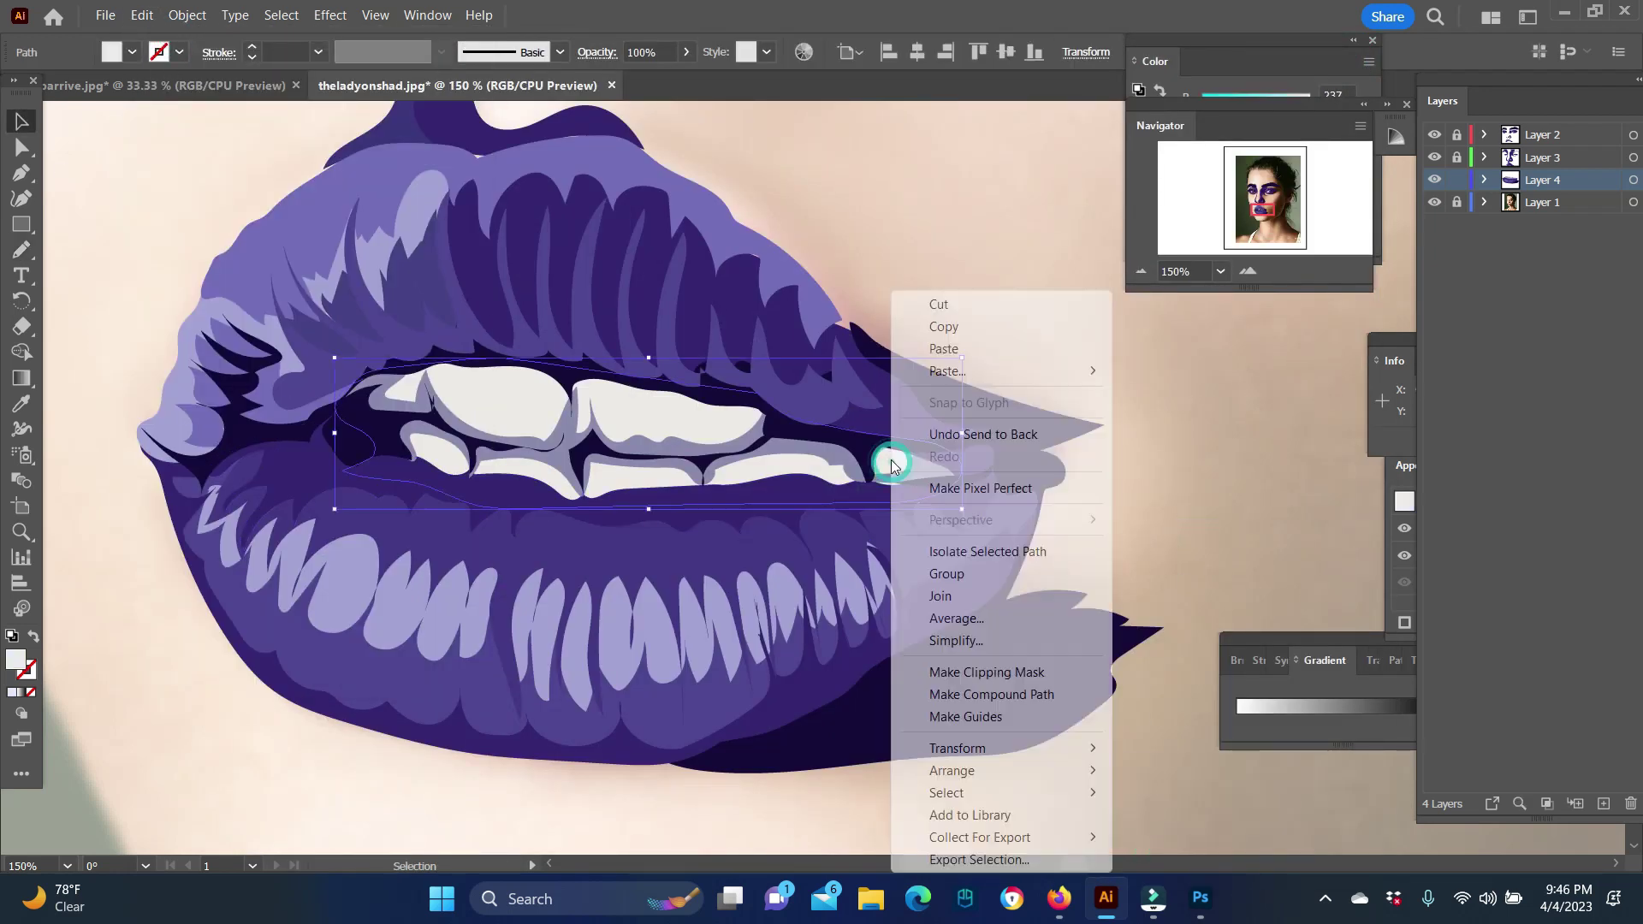
pyautogui.click(1162, 537)
pyautogui.click(423, 433)
pyautogui.click(686, 53)
pyautogui.moveTo(691, 75); pyautogui.dragTo(676, 78)
pyautogui.click(891, 463)
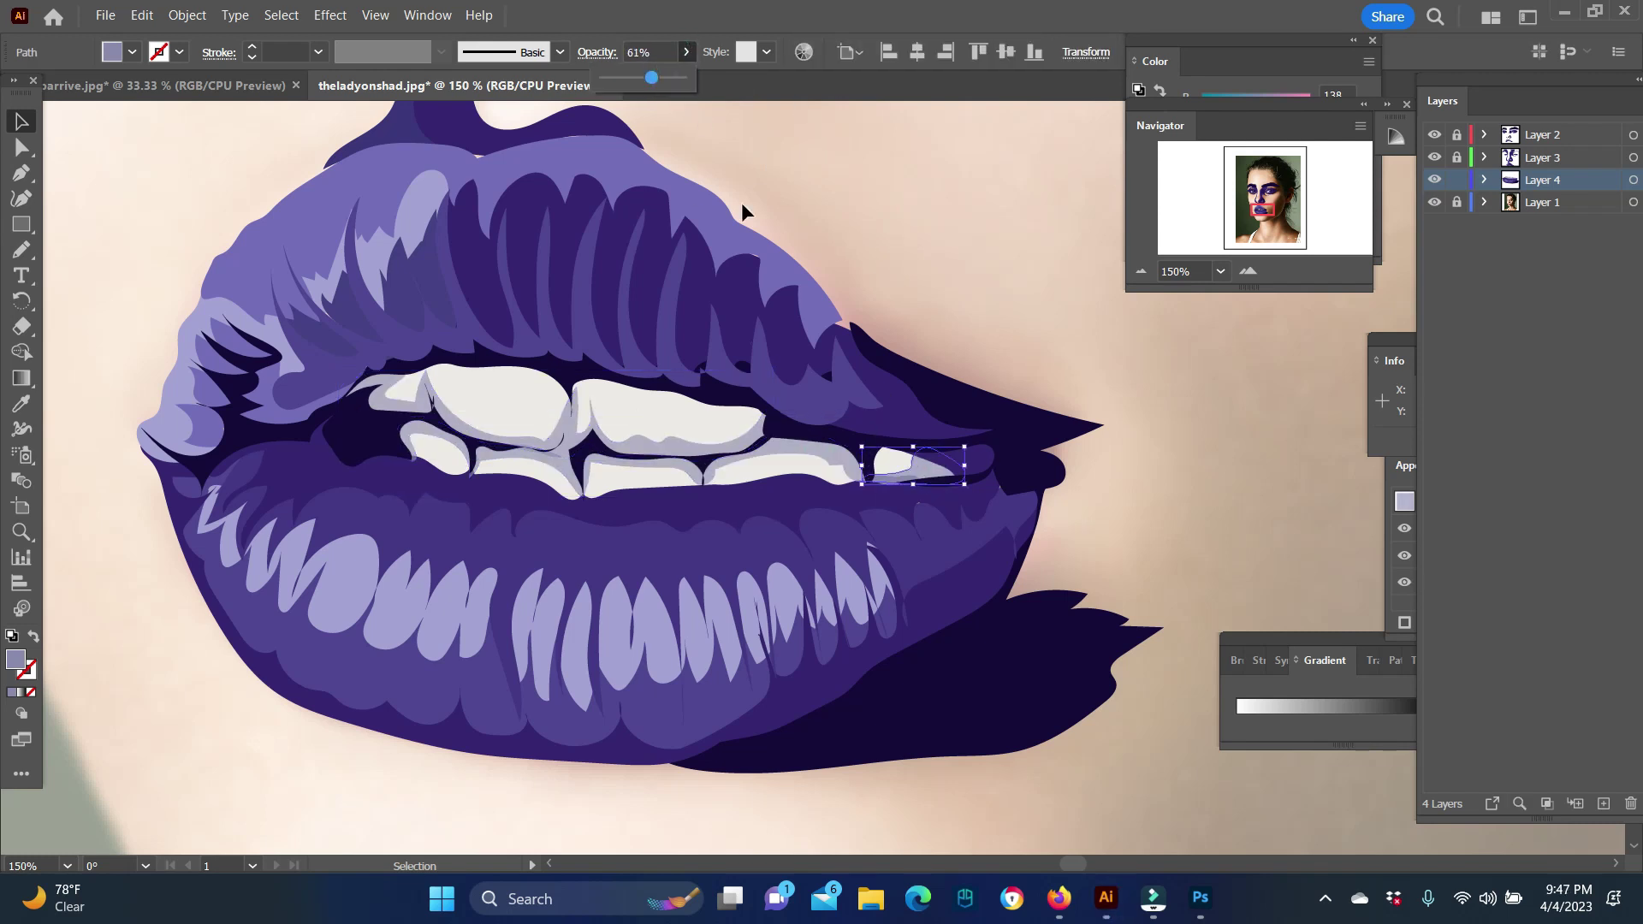
pyautogui.press('z')
pyautogui.hotkey('ctrl', '0')
# Step: Add two new layers for the hair and set the fill to light purple
pyautogui.click(890, 486)
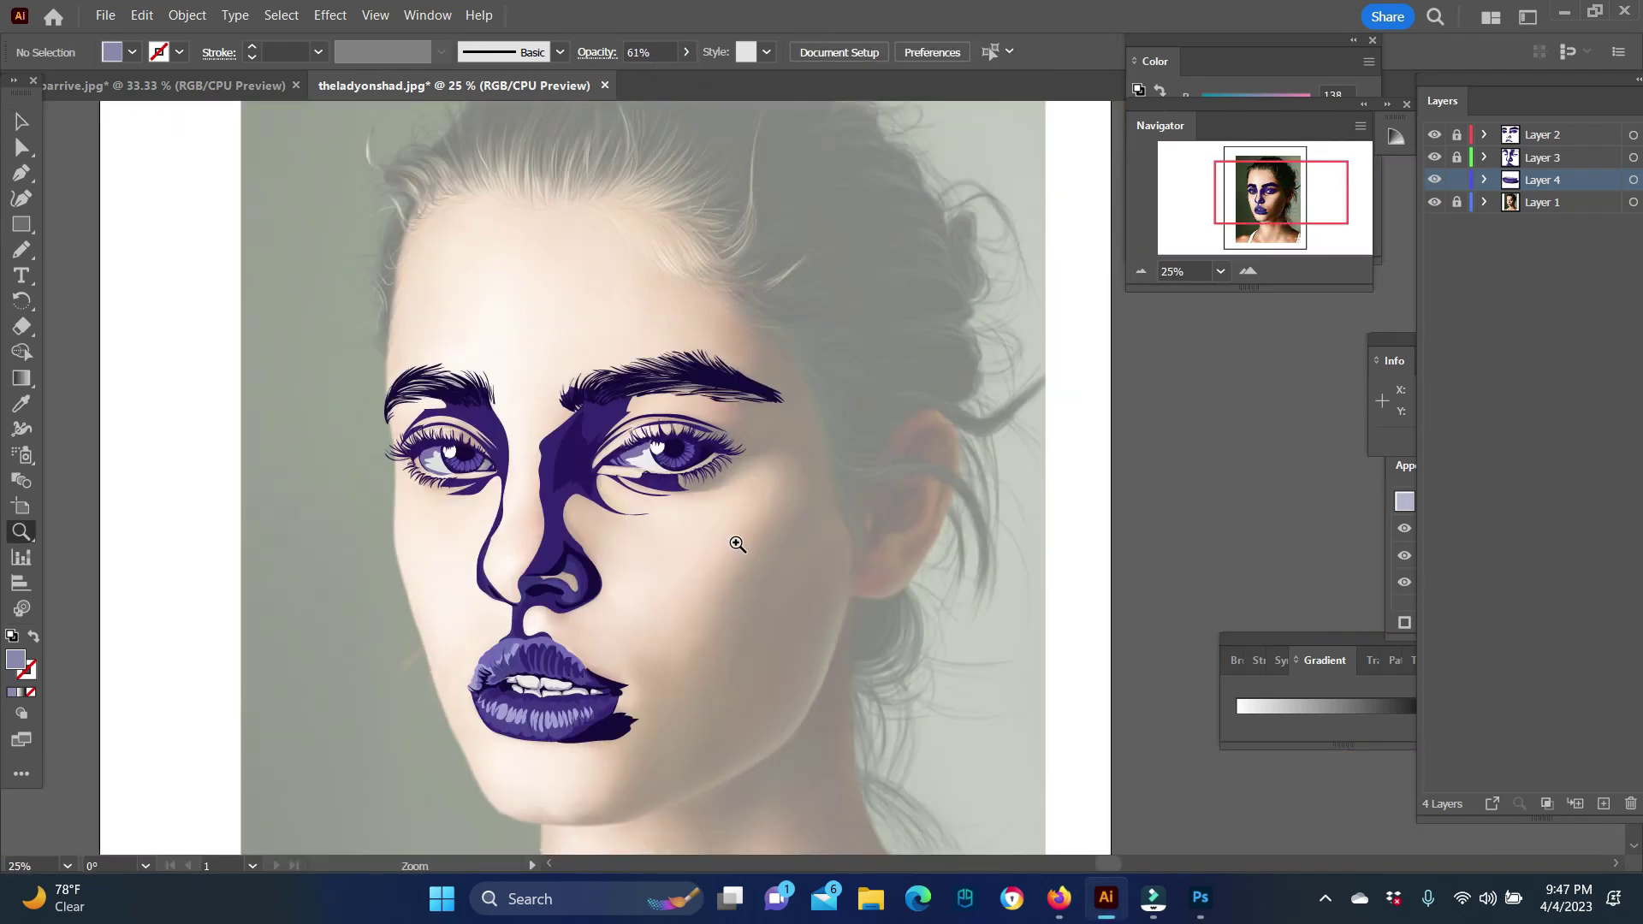
pyautogui.hotkey('ctrl', 'l')
pyautogui.press('i')
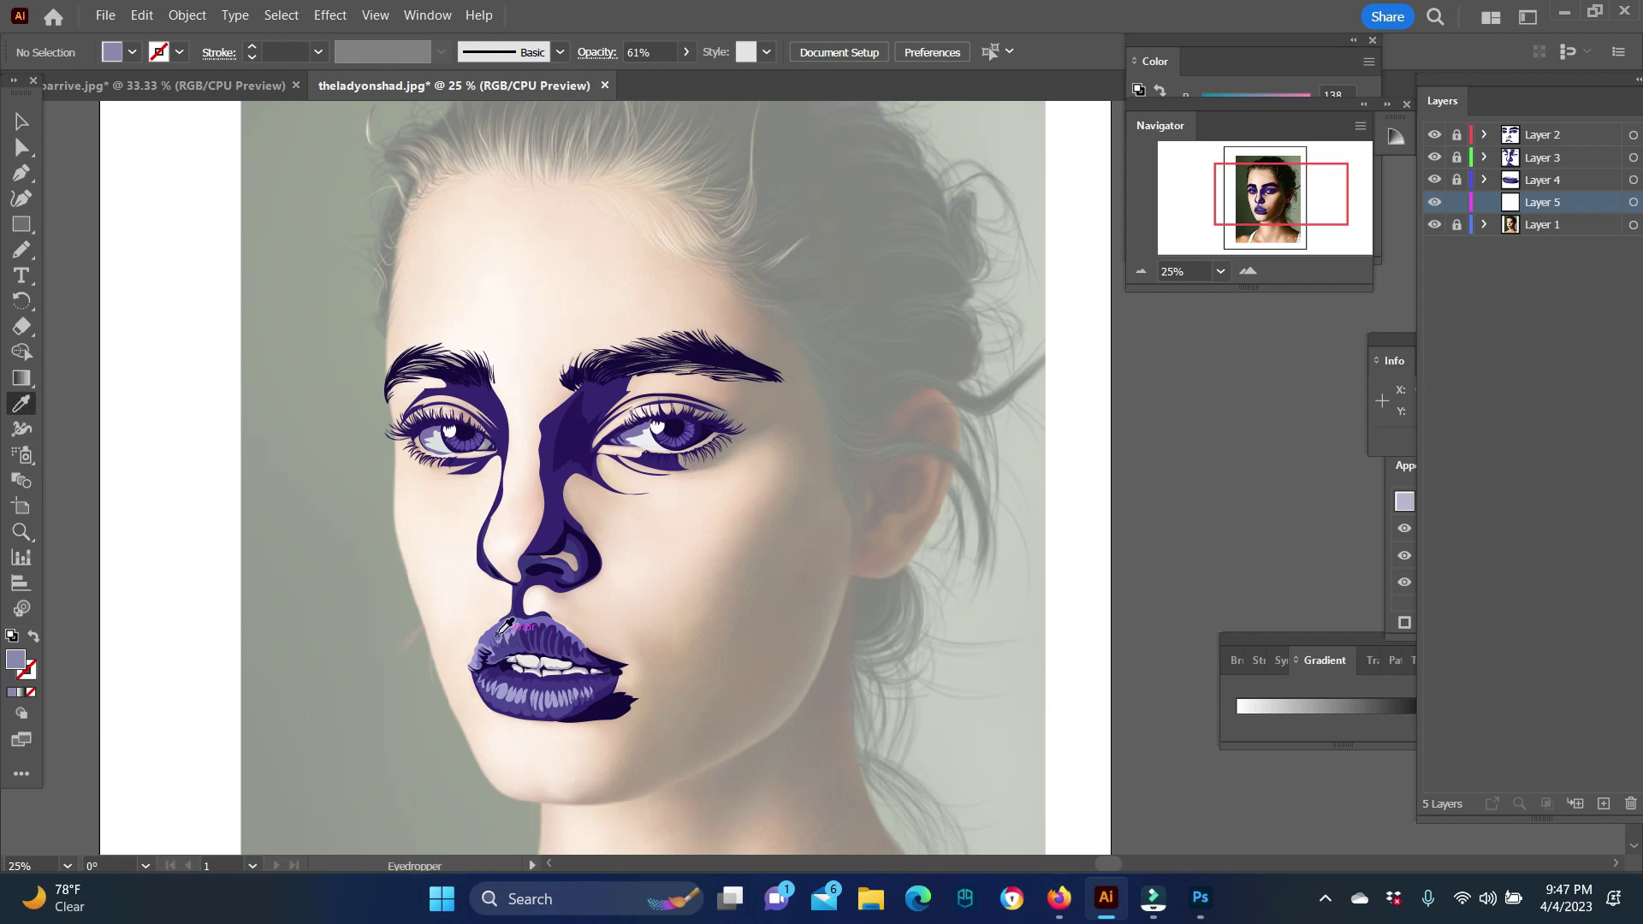
pyautogui.doubleClick(15, 659)
pyautogui.moveTo(934, 539); pyautogui.dragTo(982, 476)
pyautogui.press('Return')
pyautogui.scroll(3, 979, 440)
pyautogui.hotkey('ctrl', 'l')
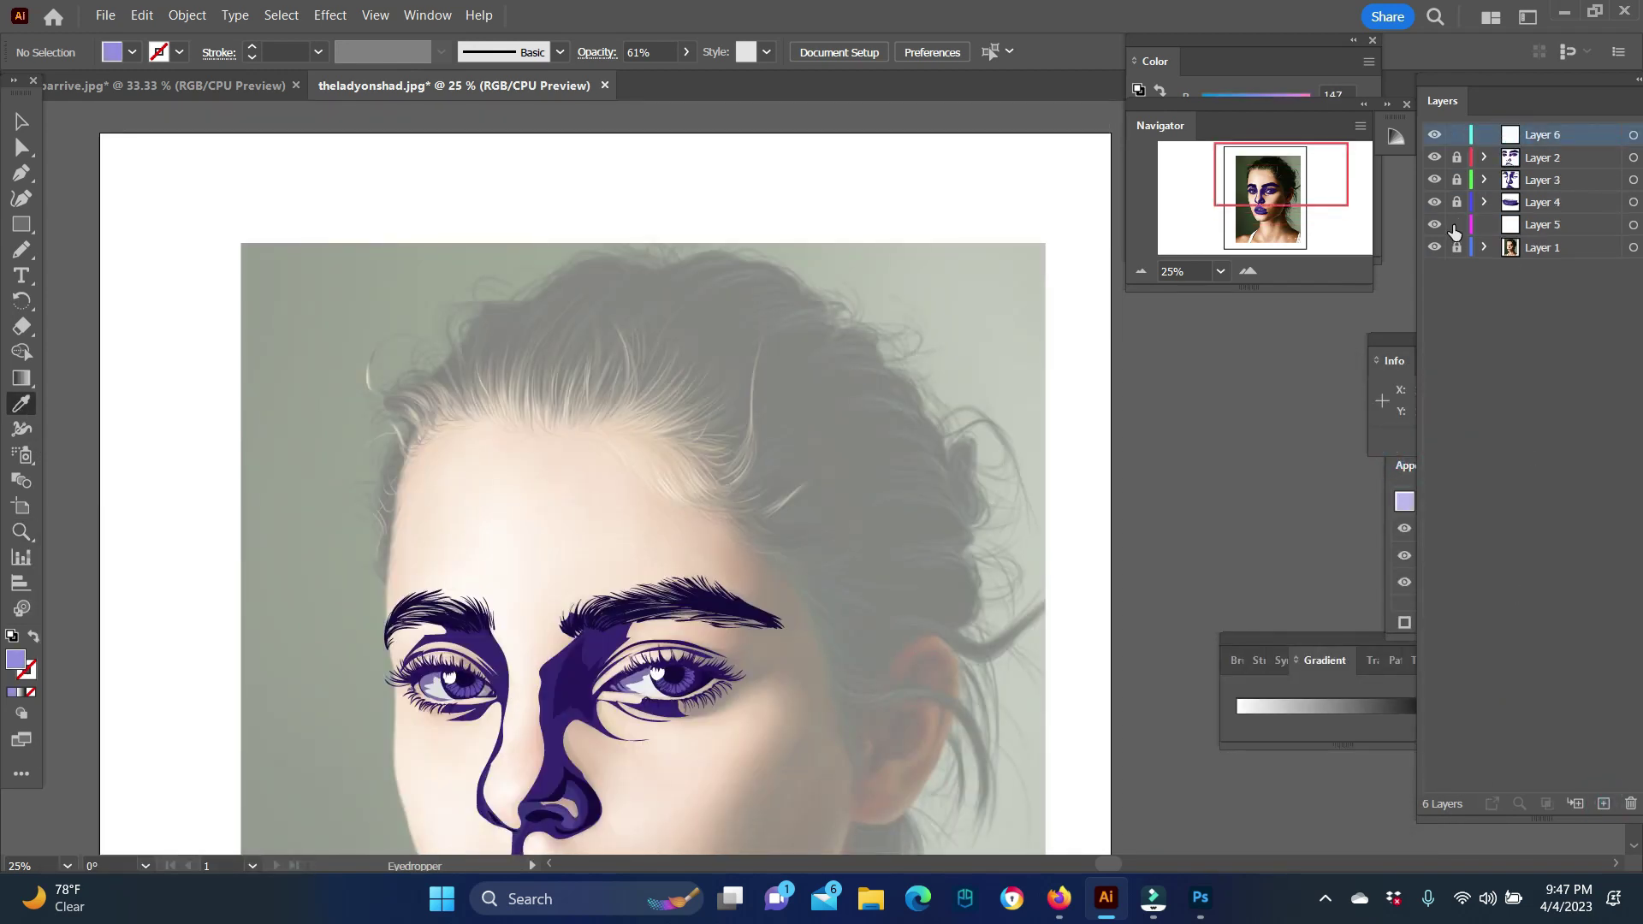
# Step: Zoom in, draw a hair strand along the left hairline, and lighten the fill
pyautogui.press('z')
pyautogui.click(537, 430)
pyautogui.press('n')
pyautogui.scroll(2, 231, 650)
pyautogui.moveTo(444, 528); pyautogui.dragTo(406, 463)
pyautogui.scroll(1, 506, 476)
pyautogui.doubleClick(15, 659)
pyautogui.click(1386, 456)
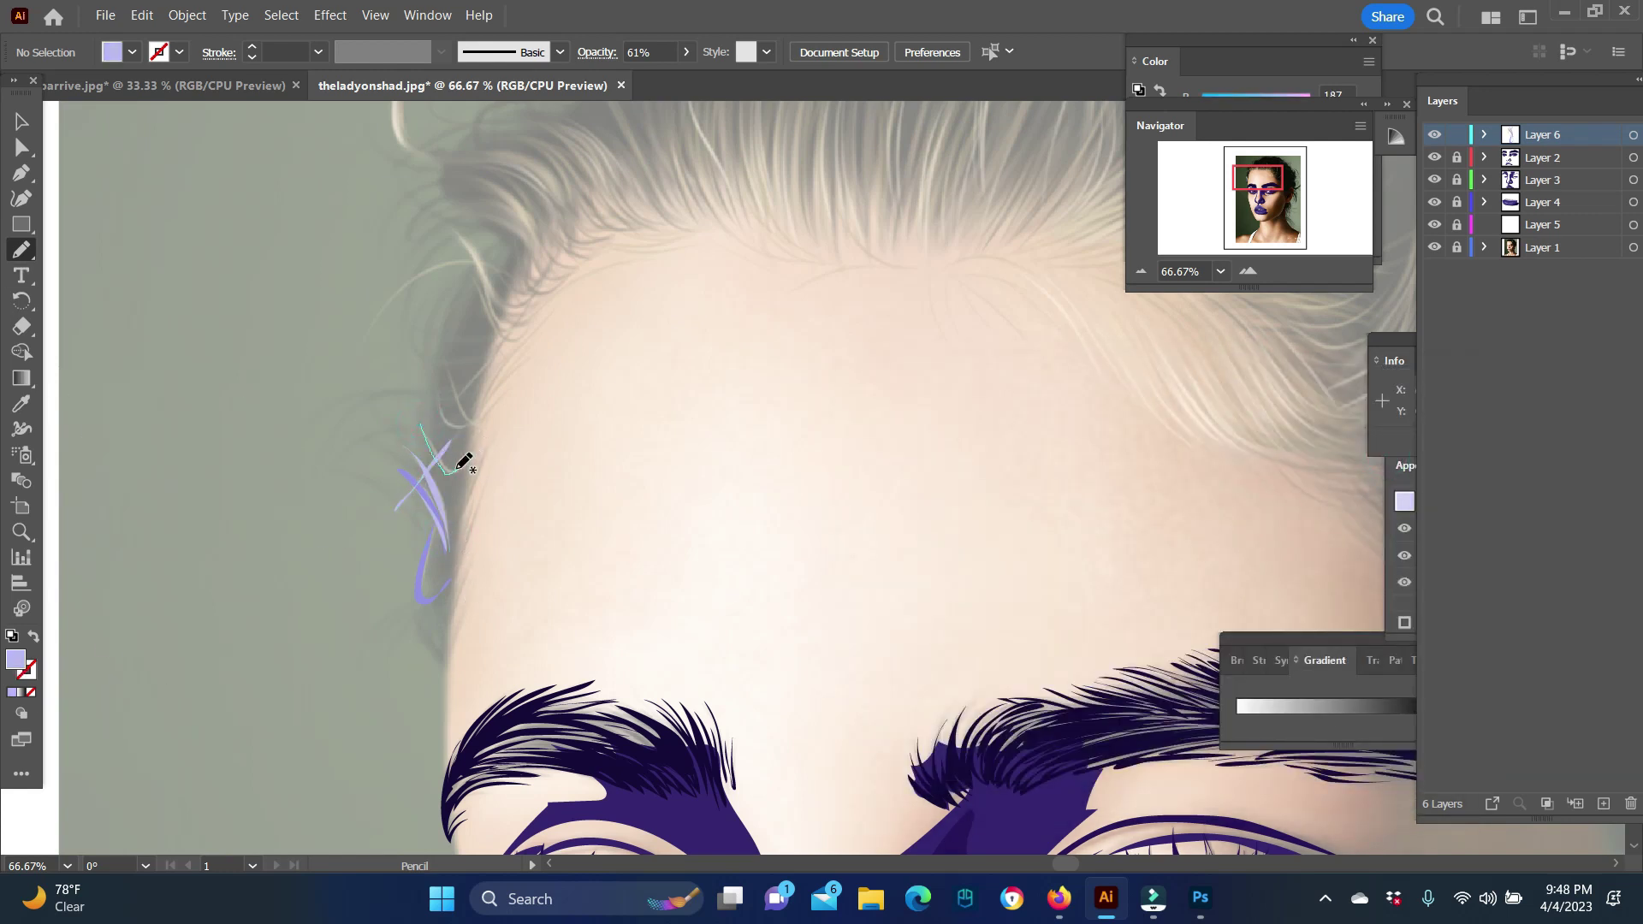
# Step: Draw several more curled lavender hair strands along the hairline
pyautogui.moveTo(444, 402); pyautogui.dragTo(446, 379)
pyautogui.moveTo(478, 371); pyautogui.dragTo(480, 369)
pyautogui.scroll(3, 527, 505)
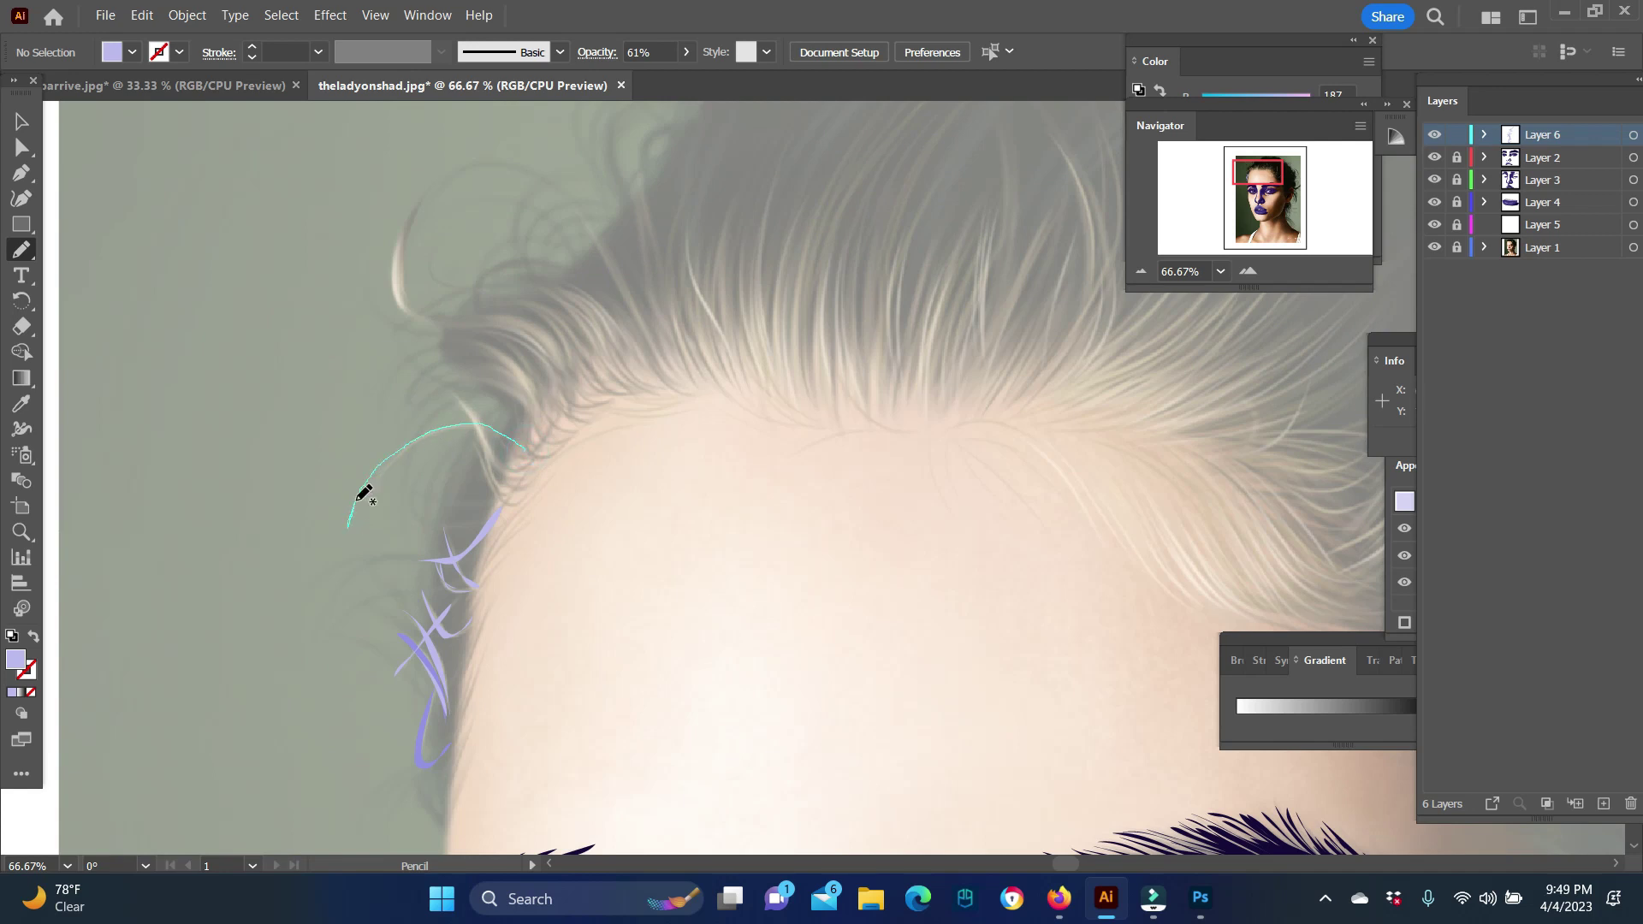
pyautogui.moveTo(530, 452); pyautogui.dragTo(514, 501)
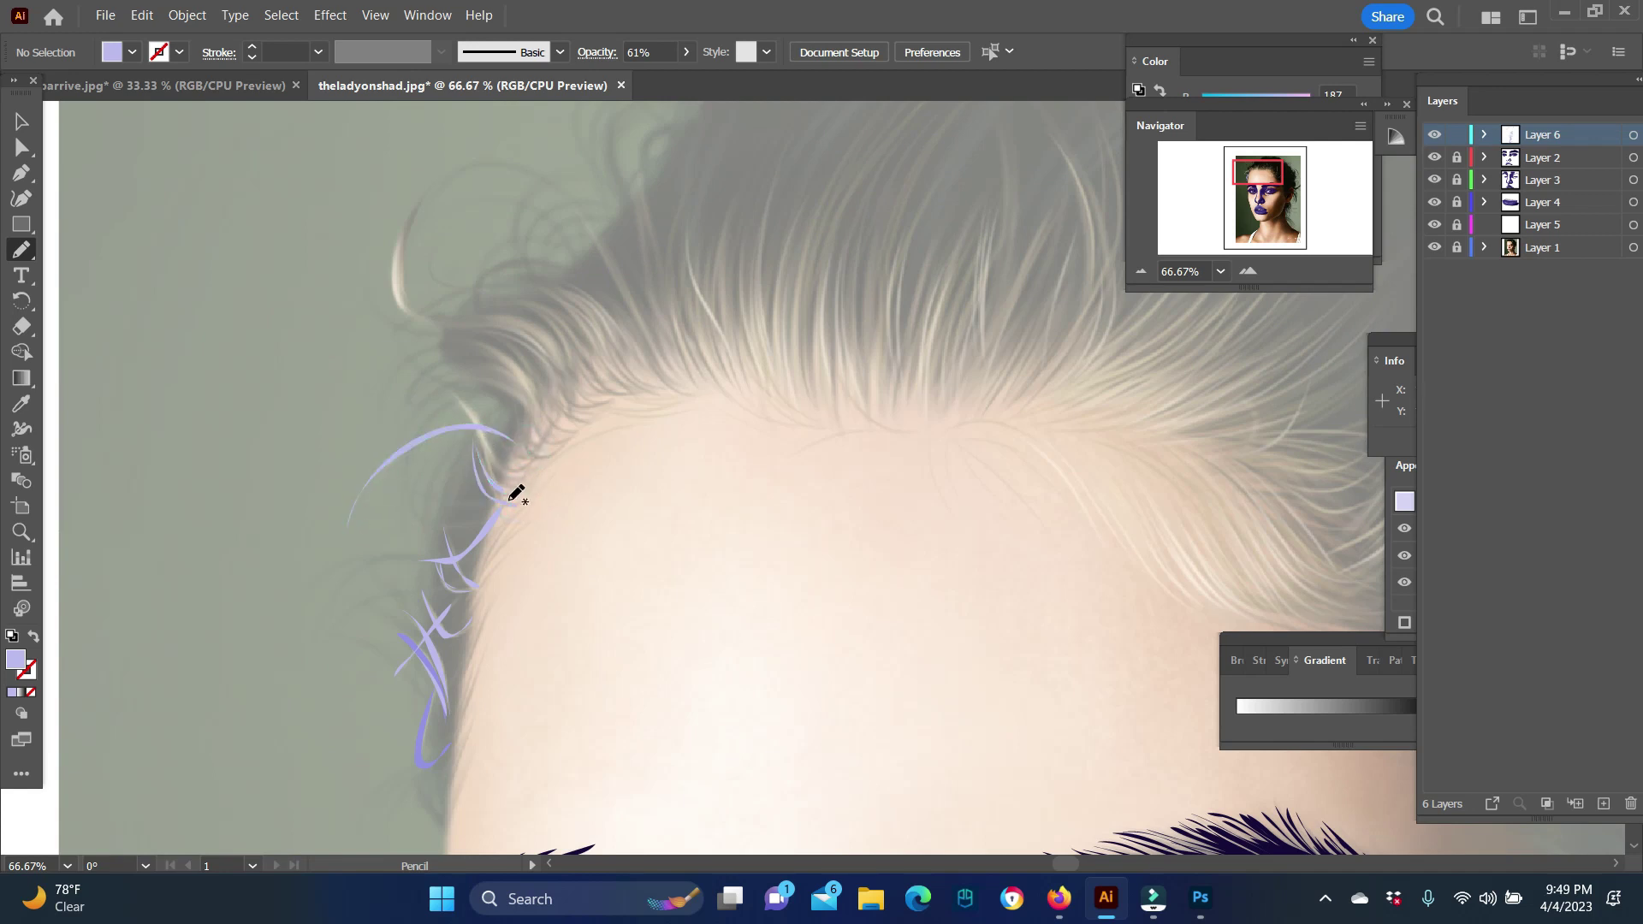
pyautogui.moveTo(472, 402); pyautogui.dragTo(475, 404)
pyautogui.scroll(3, 539, 459)
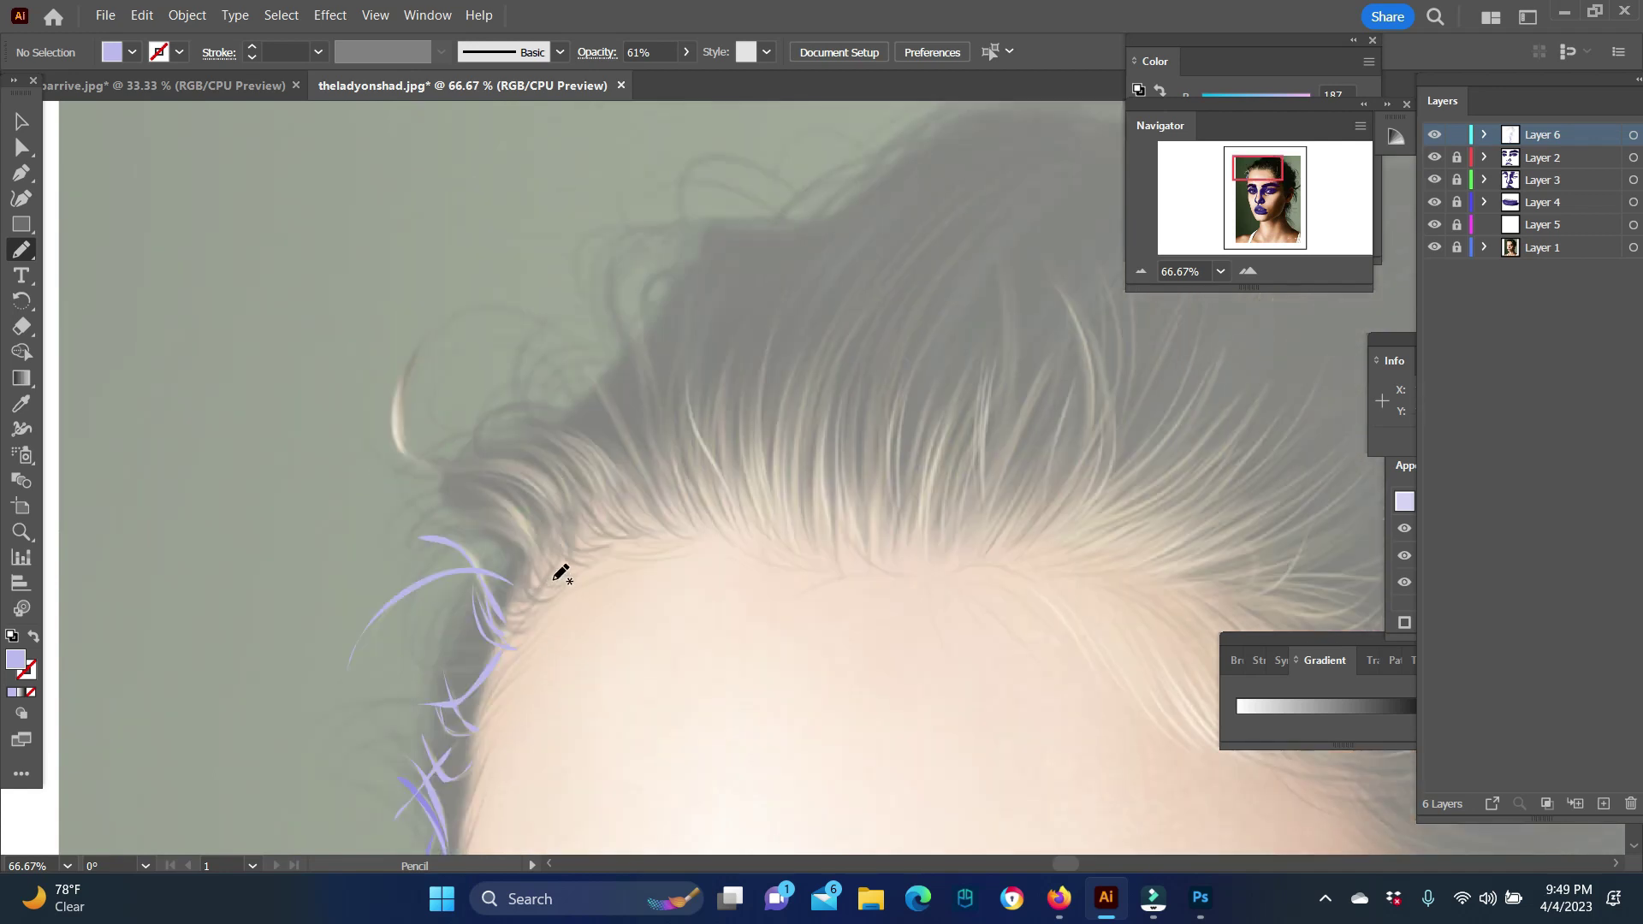
pyautogui.moveTo(550, 569); pyautogui.dragTo(548, 571)
pyautogui.moveTo(548, 574)
pyautogui.mouseDown()
pyautogui.moveTo(401, 444)
pyautogui.moveTo(410, 420)
pyautogui.mouseUp()
pyautogui.scroll(1, 513, 556)
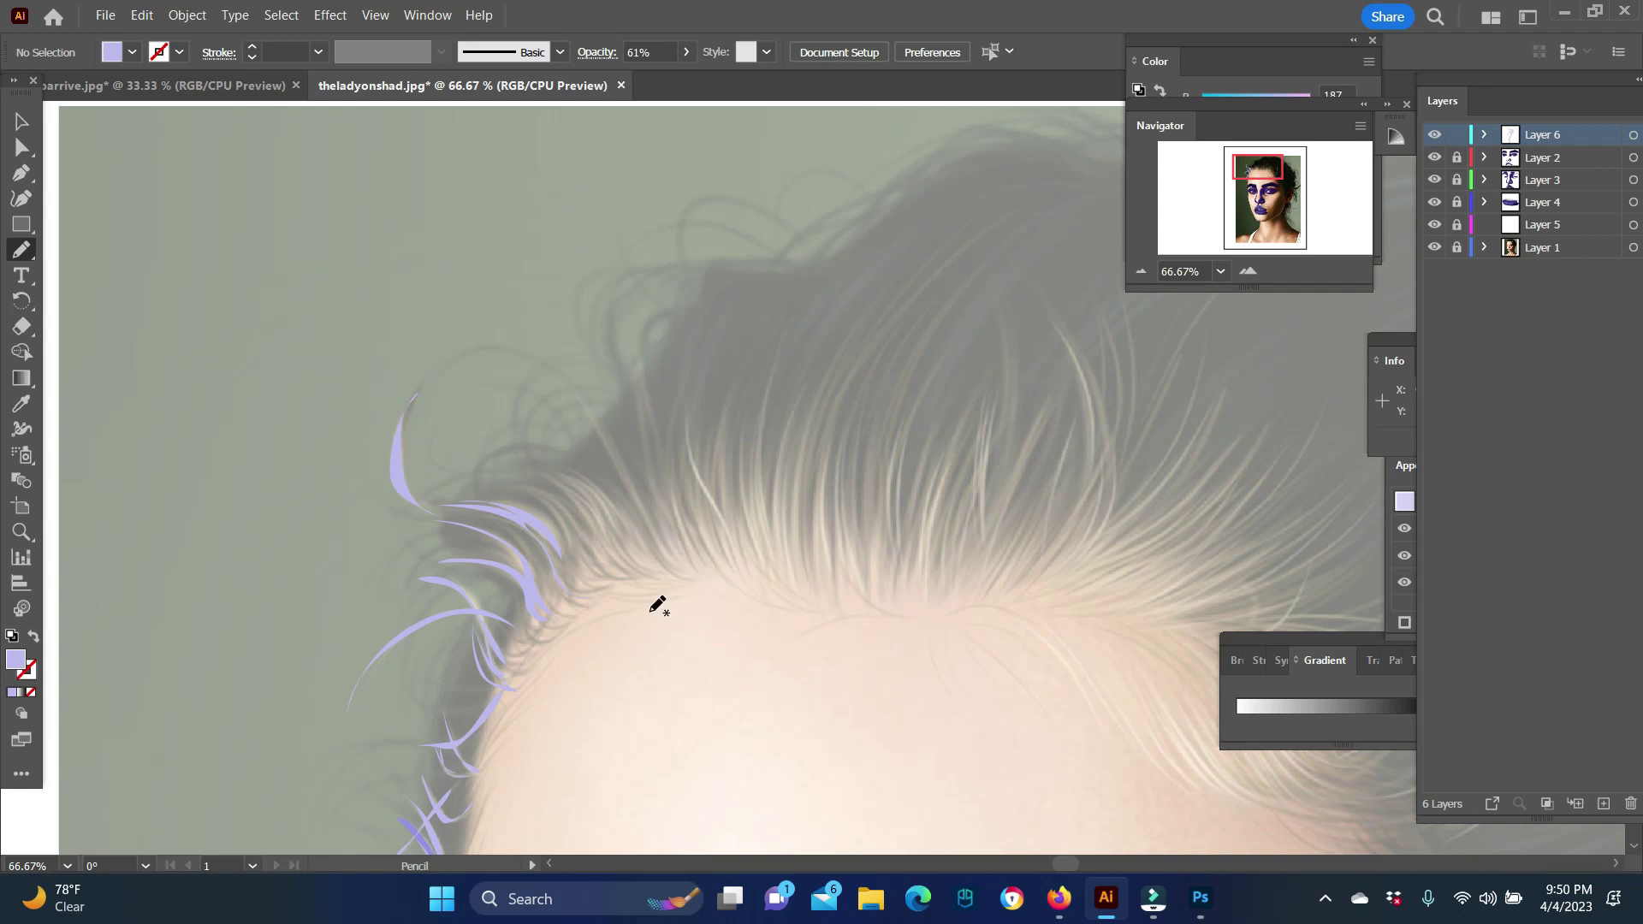
pyautogui.hscroll(3, 658, 605)
pyautogui.click(86, 230)
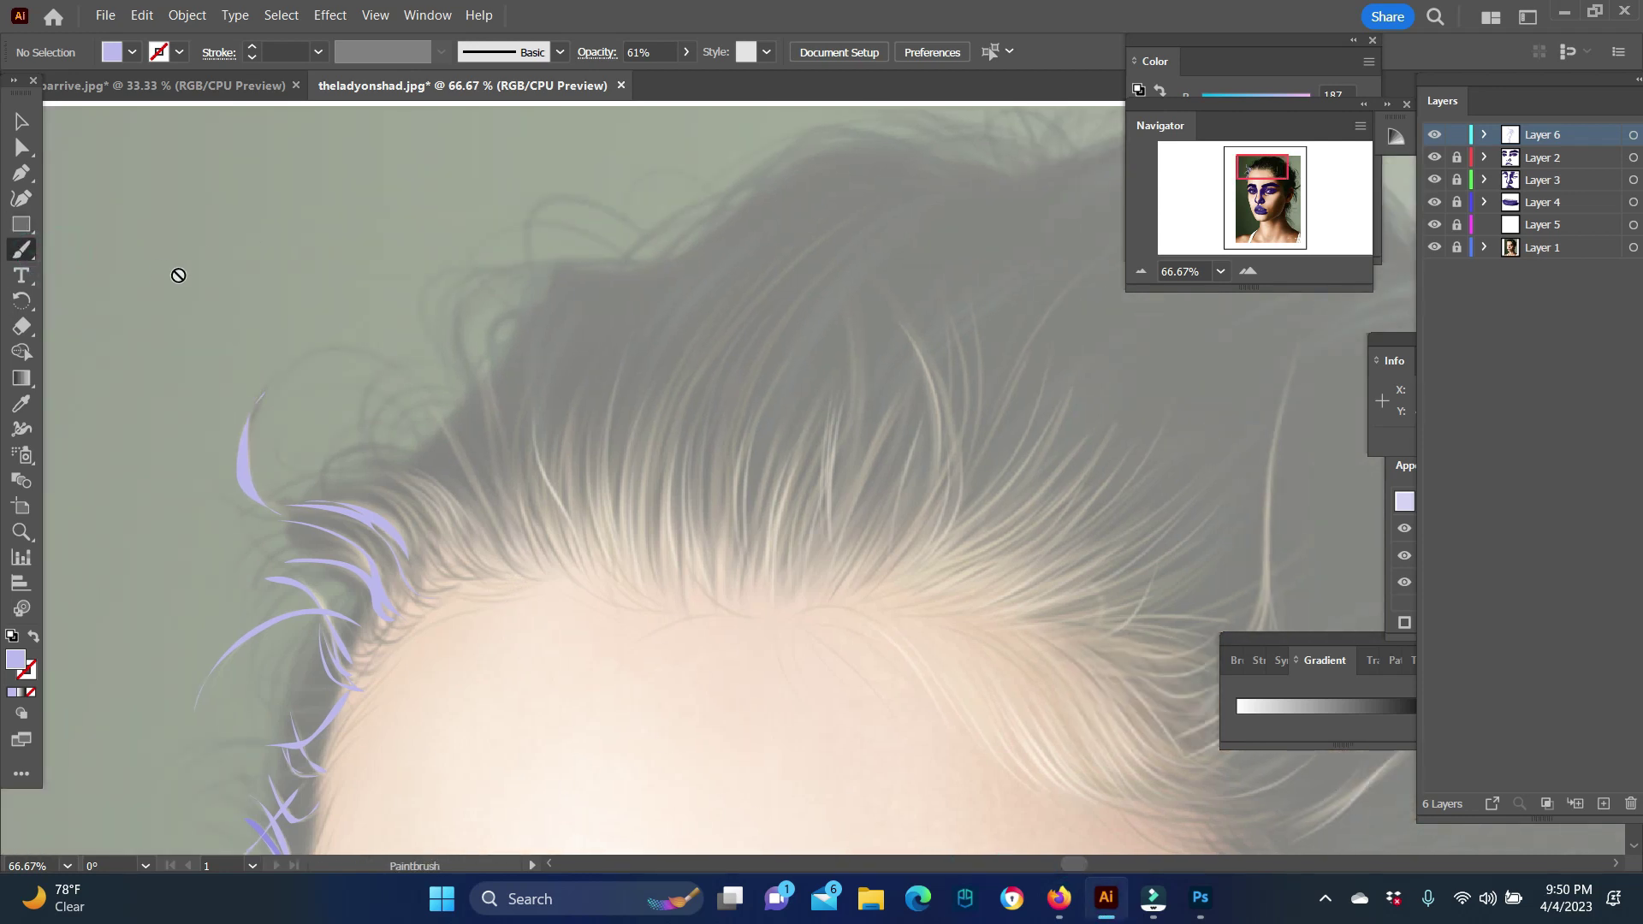
# Step: Draw a long thin flat ellipse above the hair and define a new brush from it
pyautogui.moveTo(21, 224); pyautogui.dragTo(85, 266)
pyautogui.moveTo(95, 227); pyautogui.dragTo(295, 227)
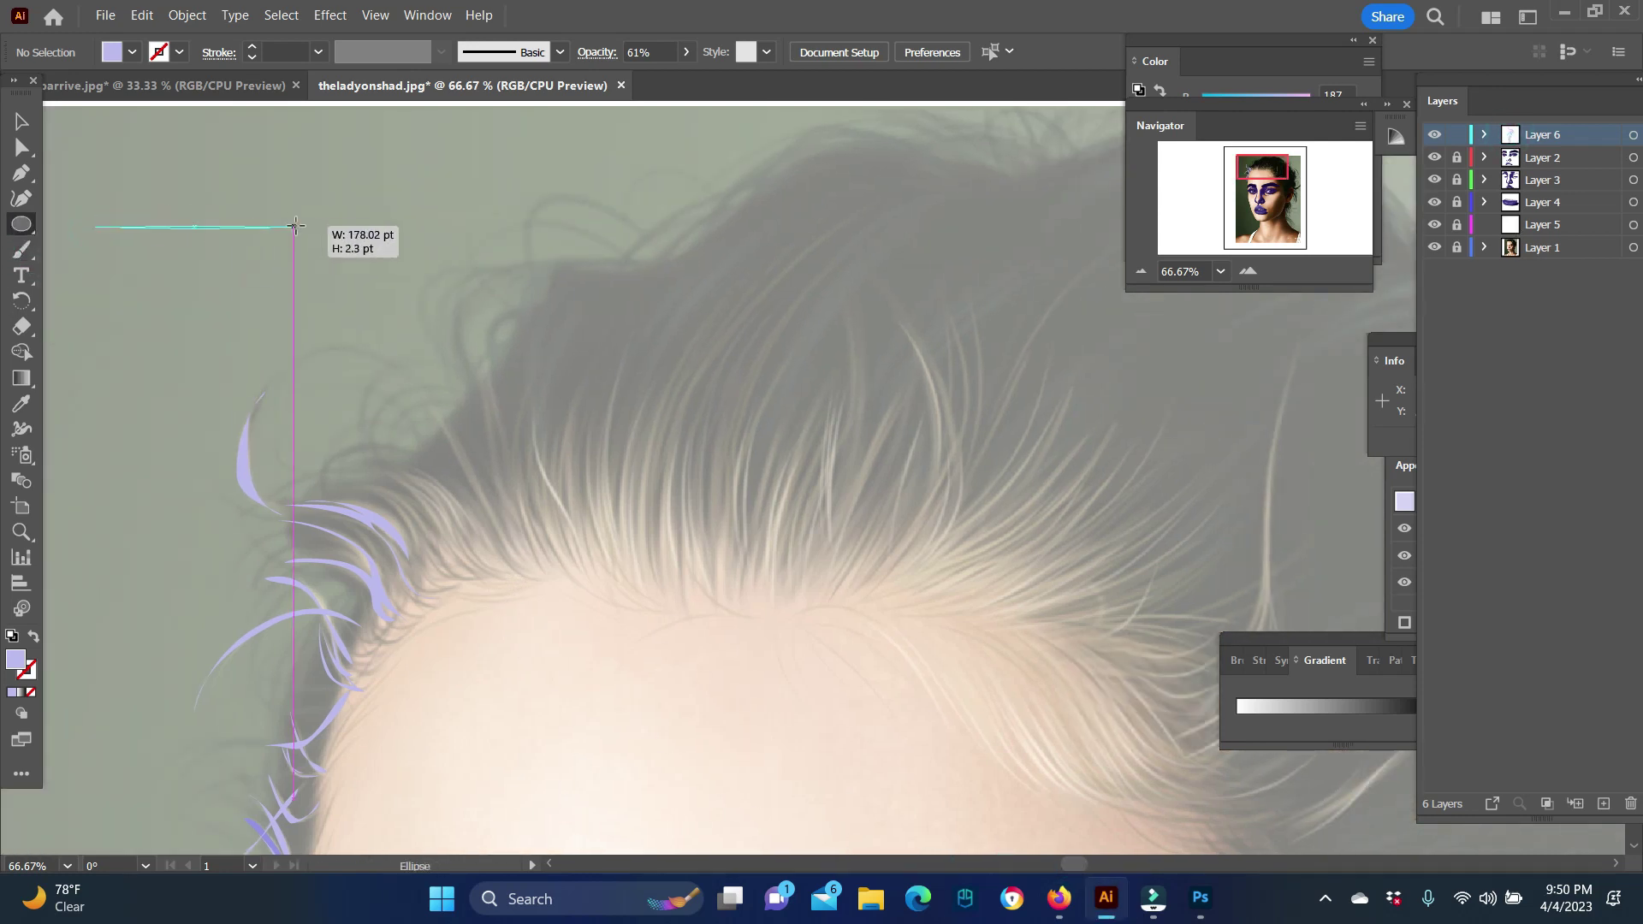
pyautogui.click(559, 52)
pyautogui.click(539, 220)
pyautogui.click(737, 503)
pyautogui.click(764, 595)
# Step: Fill the ellipse with a lavender gradient whose colours are sampled from the hair strands
pyautogui.click(22, 249)
pyautogui.press('.')
pyautogui.doubleClick(1236, 720)
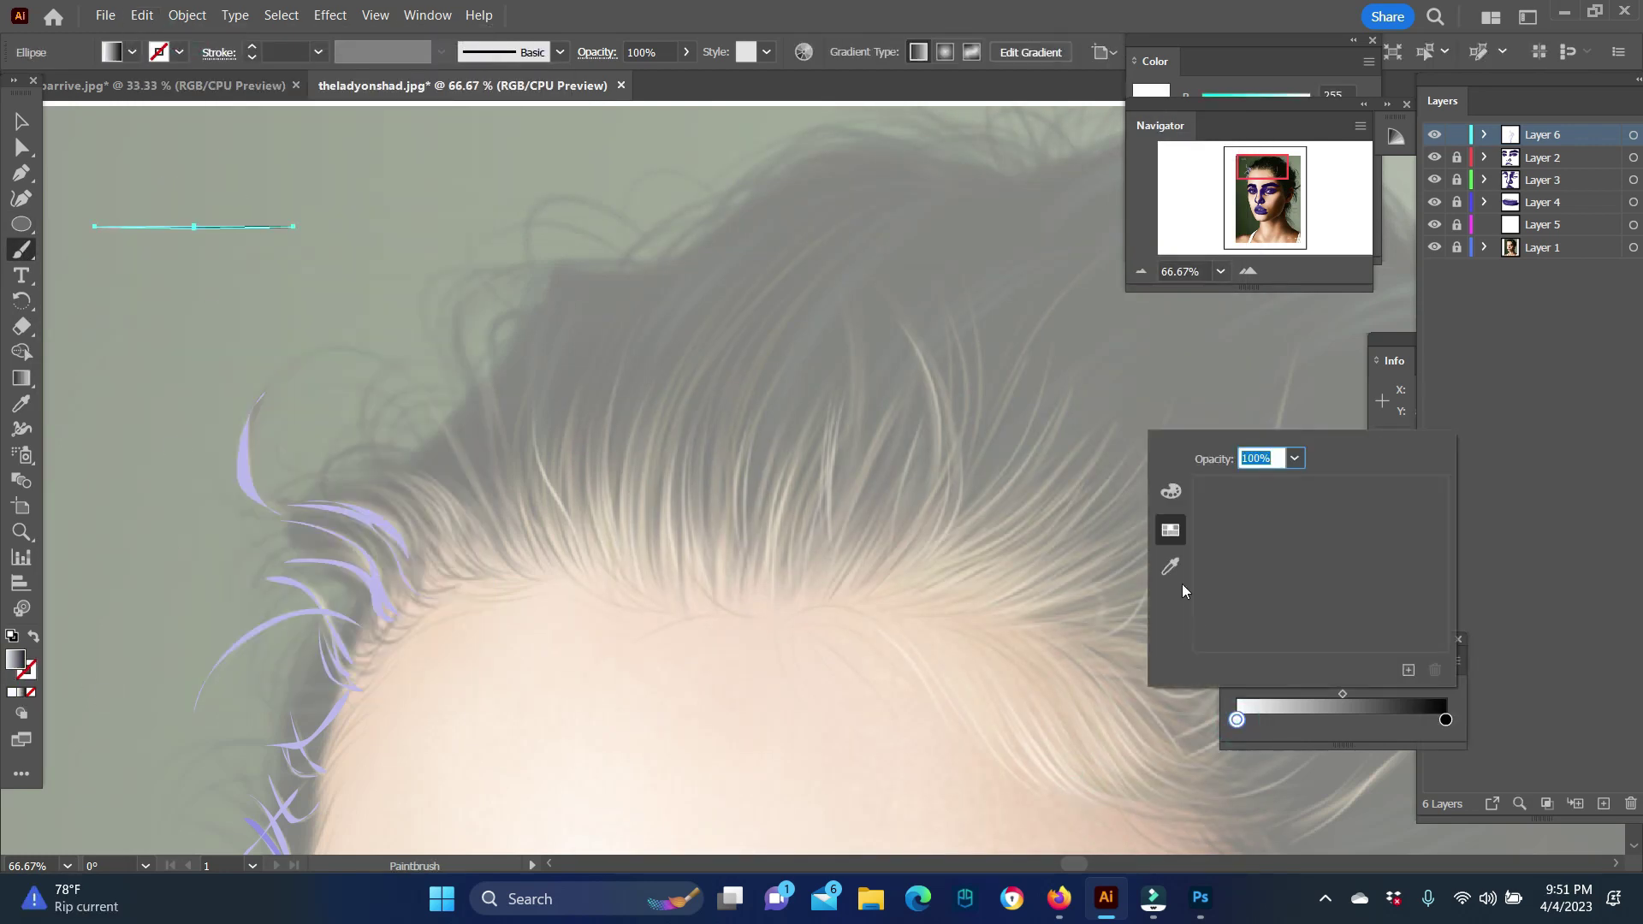
pyautogui.click(1169, 566)
pyautogui.click(249, 467)
pyautogui.click(1341, 720)
pyautogui.doubleClick(1445, 719)
pyautogui.click(1170, 566)
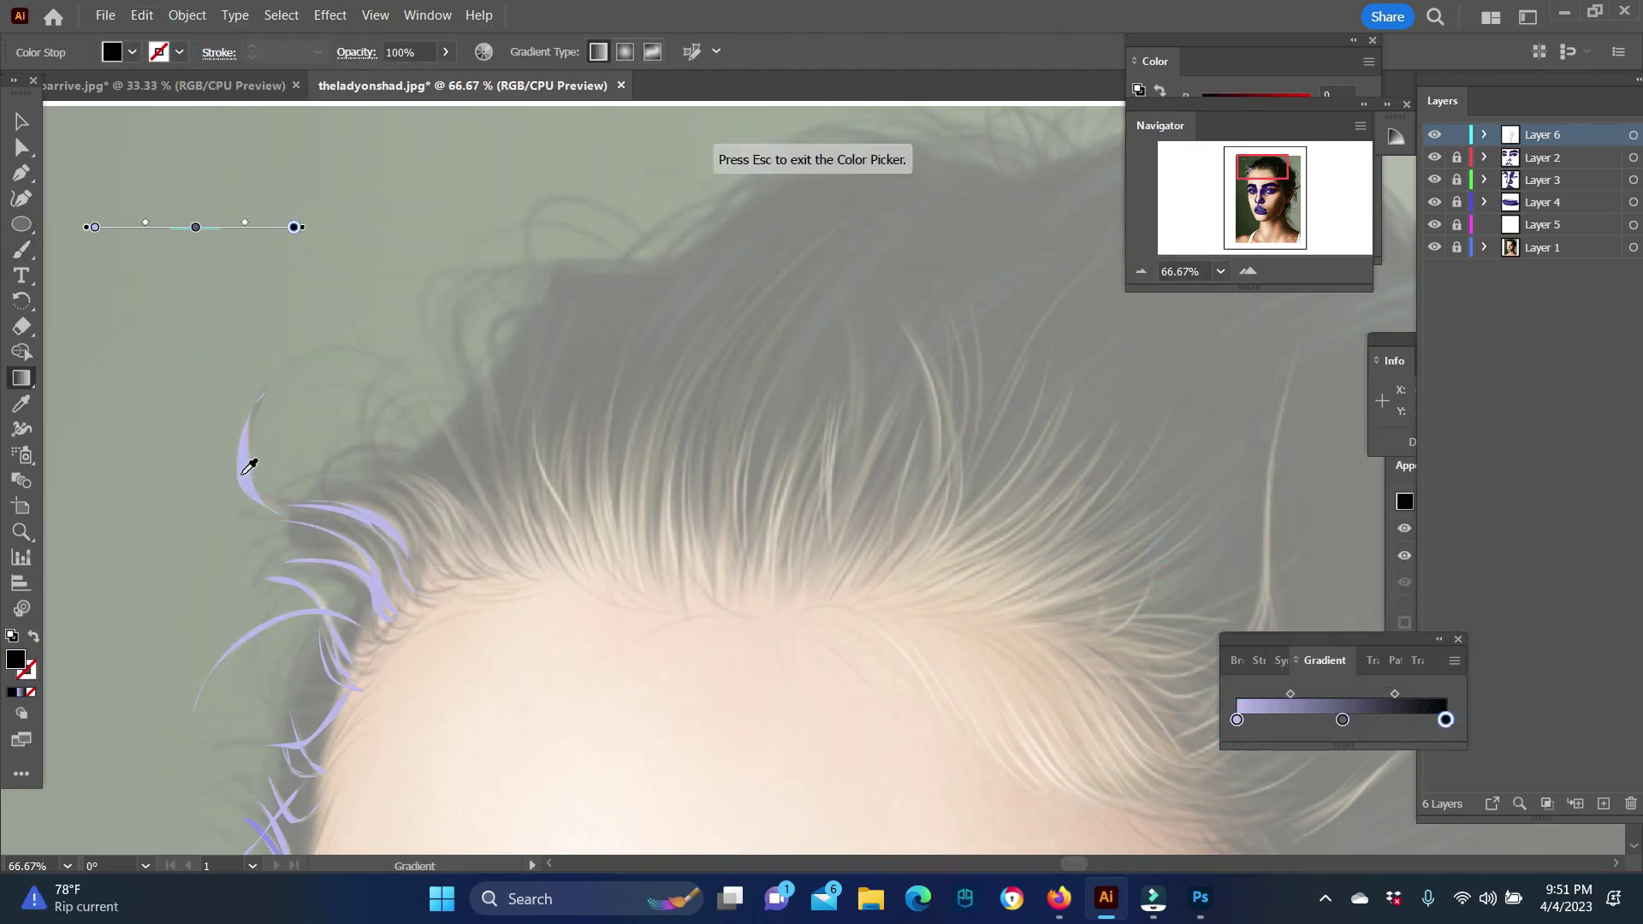
pyautogui.click(249, 466)
pyautogui.doubleClick(1341, 720)
pyautogui.click(1170, 565)
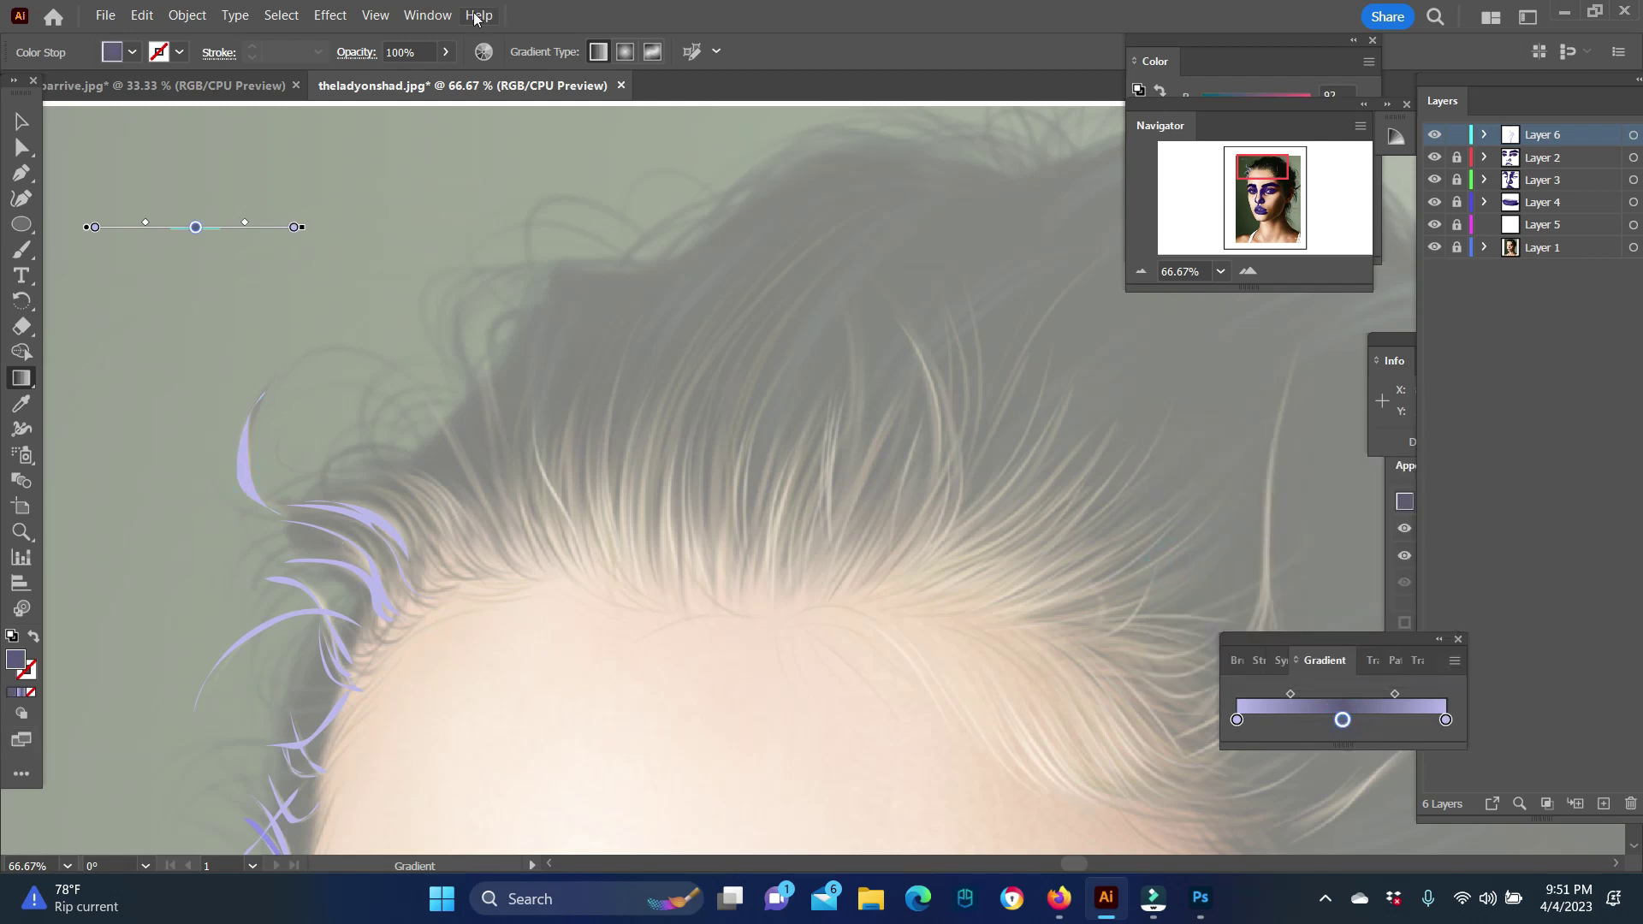
# Step: Paint a curved test hair strand above the hairline with the new brush
pyautogui.scroll(2, 770, 382)
pyautogui.scroll(-1, 770, 382)
pyautogui.click(21, 249)
pyautogui.moveTo(402, 181)
pyautogui.mouseDown()
pyautogui.moveTo(382, 271)
pyautogui.moveTo(305, 294)
pyautogui.moveTo(318, 344)
pyautogui.mouseUp()
pyautogui.click(26, 669)
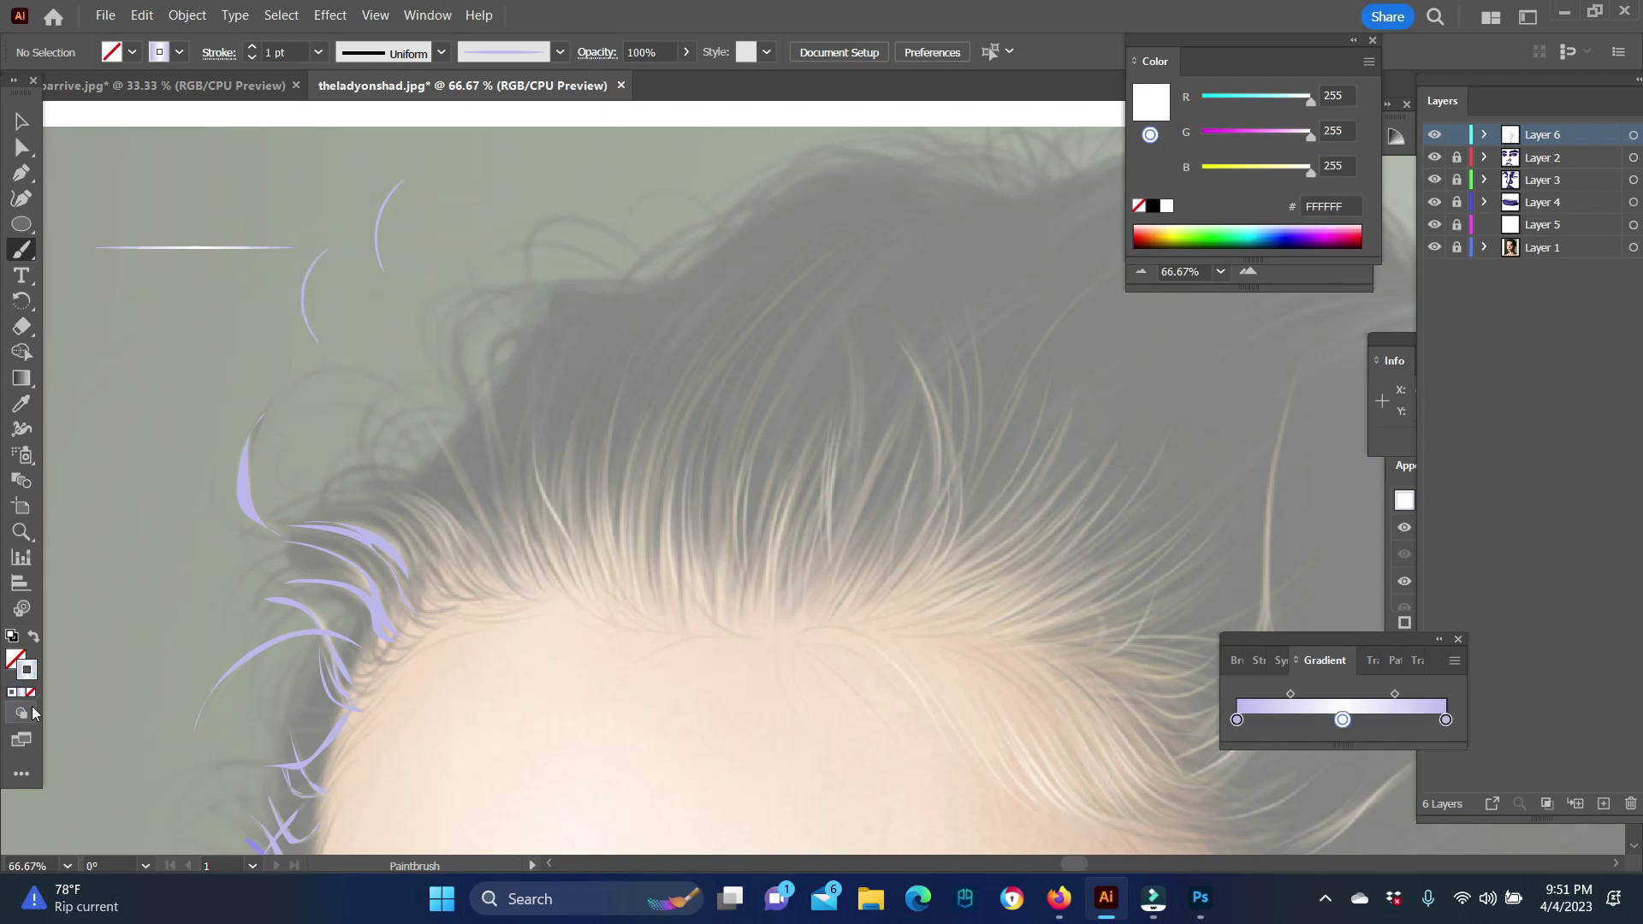
# Step: Set a lavender stroke and paint the first curved strands along the left hairline
pyautogui.click(1240, 719)
pyautogui.moveTo(228, 295); pyautogui.dragTo(250, 386)
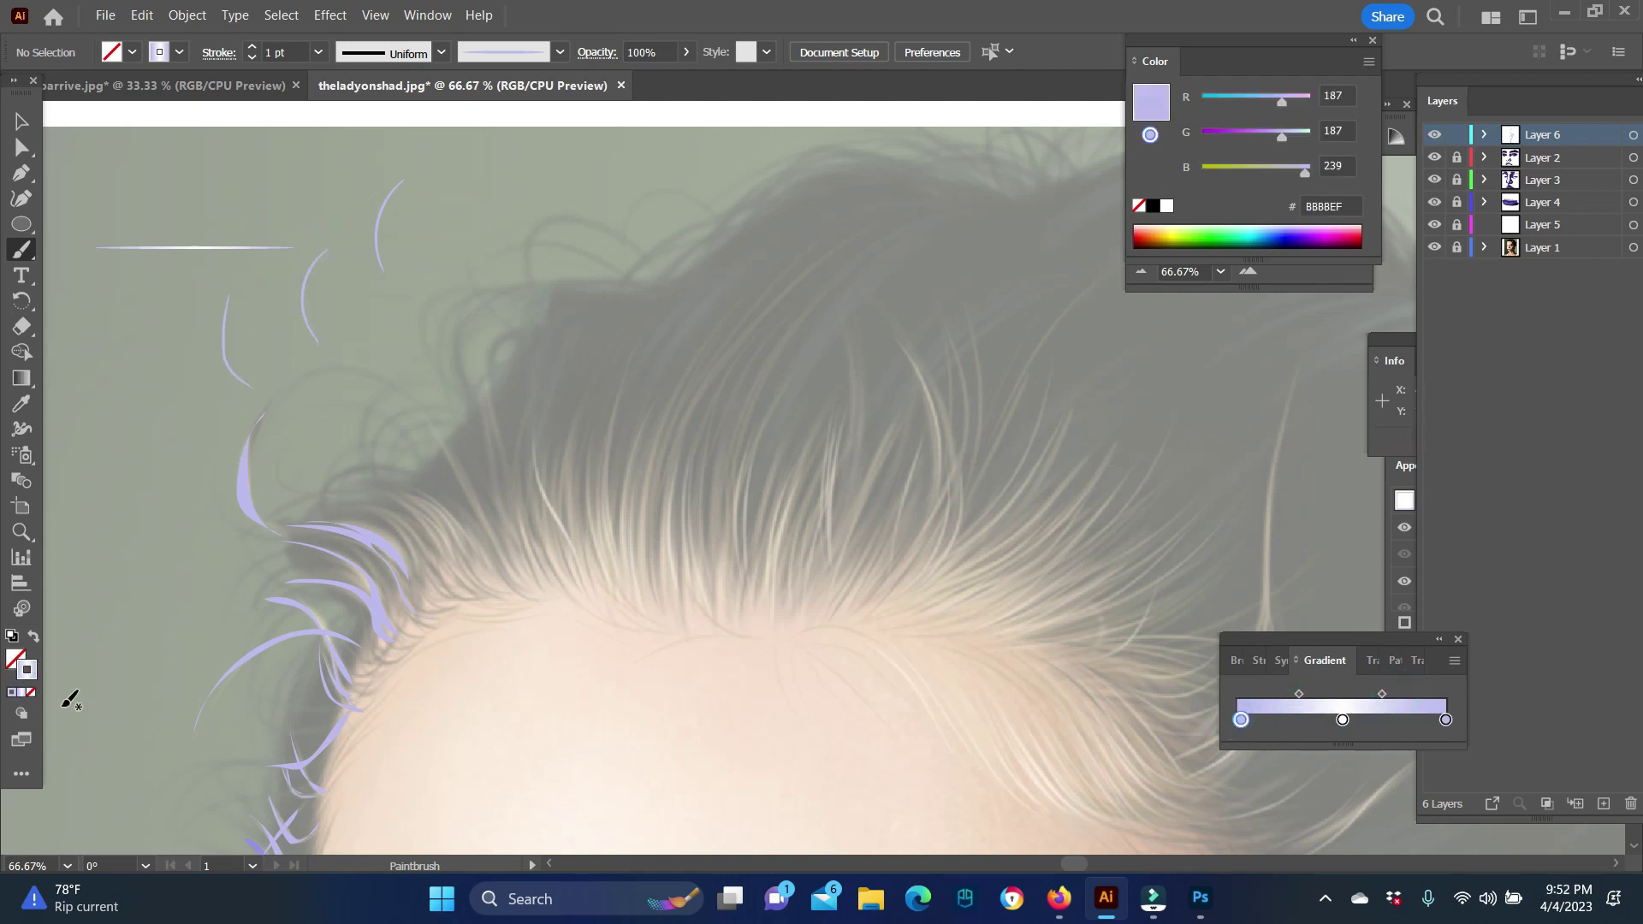
pyautogui.moveTo(435, 564); pyautogui.dragTo(324, 502)
pyautogui.moveTo(487, 548)
pyautogui.mouseDown()
pyautogui.moveTo(350, 396)
pyautogui.moveTo(409, 406)
pyautogui.moveTo(477, 367)
pyautogui.moveTo(531, 564)
pyautogui.moveTo(540, 364)
pyautogui.moveTo(513, 389)
pyautogui.moveTo(552, 453)
pyautogui.moveTo(573, 571)
pyautogui.mouseUp()
pyautogui.moveTo(585, 437); pyautogui.dragTo(571, 489)
pyautogui.moveTo(605, 580); pyautogui.dragTo(603, 609)
pyautogui.moveTo(642, 356); pyautogui.dragTo(605, 451)
# Step: Paint several long lavender strands sweeping over the upper hair
pyautogui.scroll(-3, 691, 460)
pyautogui.moveTo(689, 260)
pyautogui.mouseDown()
pyautogui.moveTo(646, 488)
pyautogui.moveTo(682, 286)
pyautogui.mouseUp()
pyautogui.moveTo(742, 210); pyautogui.dragTo(650, 359)
pyautogui.moveTo(807, 155); pyautogui.dragTo(688, 330)
pyautogui.moveTo(783, 199)
pyautogui.mouseDown()
pyautogui.moveTo(708, 283)
pyautogui.moveTo(671, 368)
pyautogui.mouseUp()
pyautogui.moveTo(690, 338); pyautogui.dragTo(666, 479)
# Step: Add lavender strands near the left hairline and along the lower curve of hair
pyautogui.moveTo(428, 512); pyautogui.dragTo(402, 451)
pyautogui.moveTo(355, 508); pyautogui.dragTo(308, 484)
pyautogui.scroll(-3, 363, 582)
pyautogui.moveTo(331, 574)
pyautogui.mouseDown()
pyautogui.moveTo(276, 558)
pyautogui.moveTo(257, 588)
pyautogui.mouseUp()
pyautogui.moveTo(304, 676); pyautogui.dragTo(253, 667)
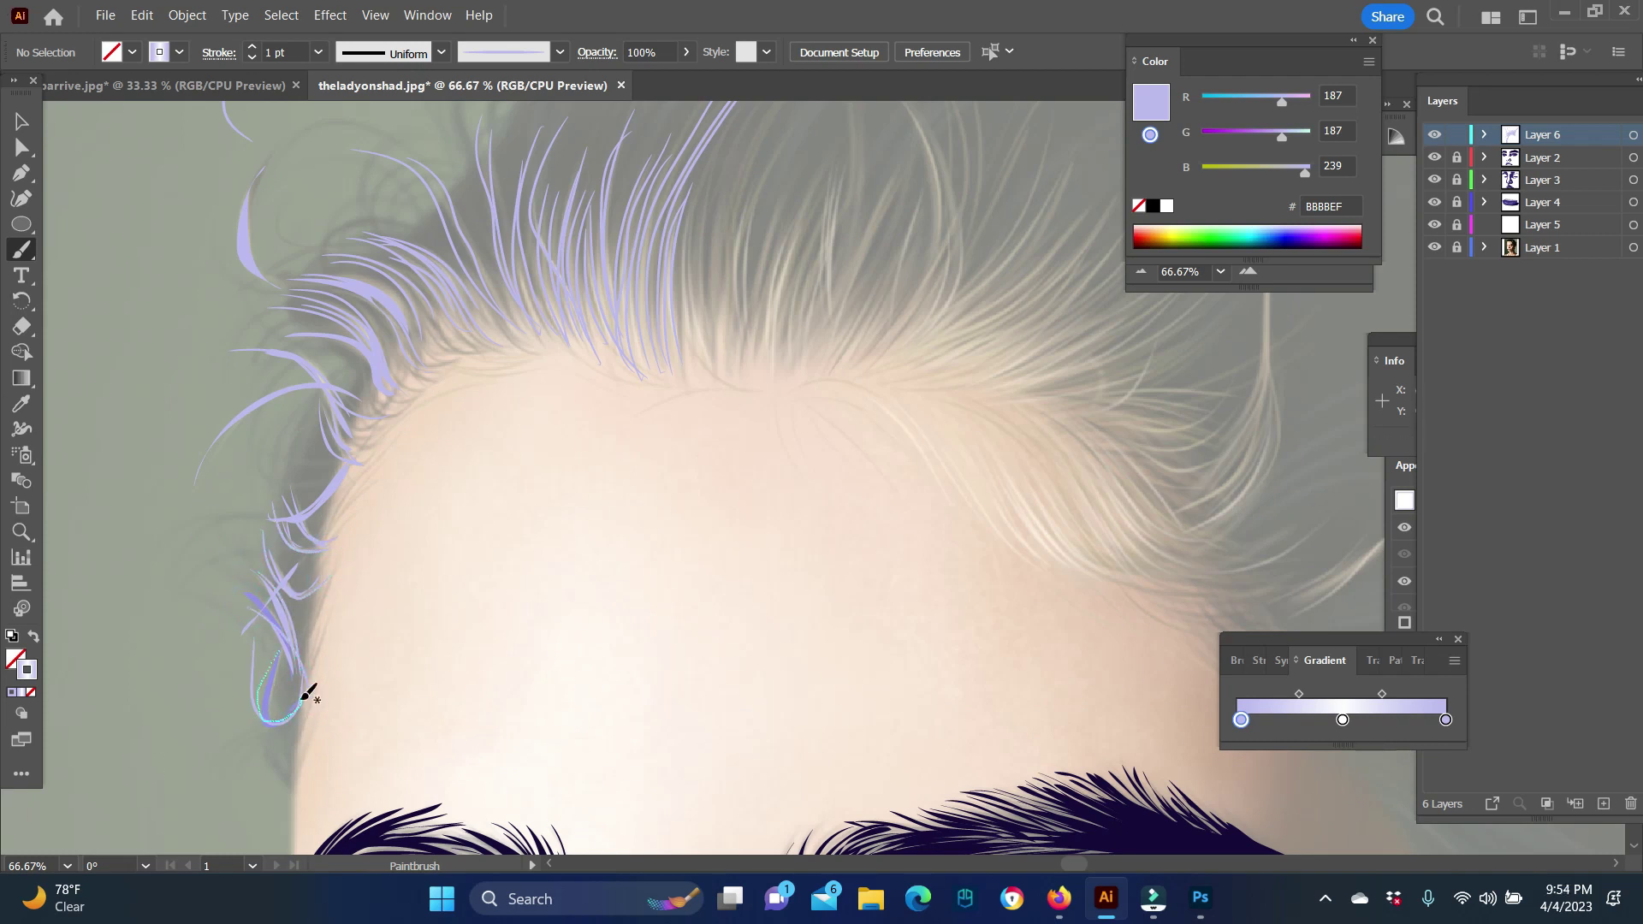
# Step: Swap to a lavender stroke with no fill and inspect a painted strand
pyautogui.press('v')
pyautogui.hotkey('shift', 'x')
pyautogui.press('b')
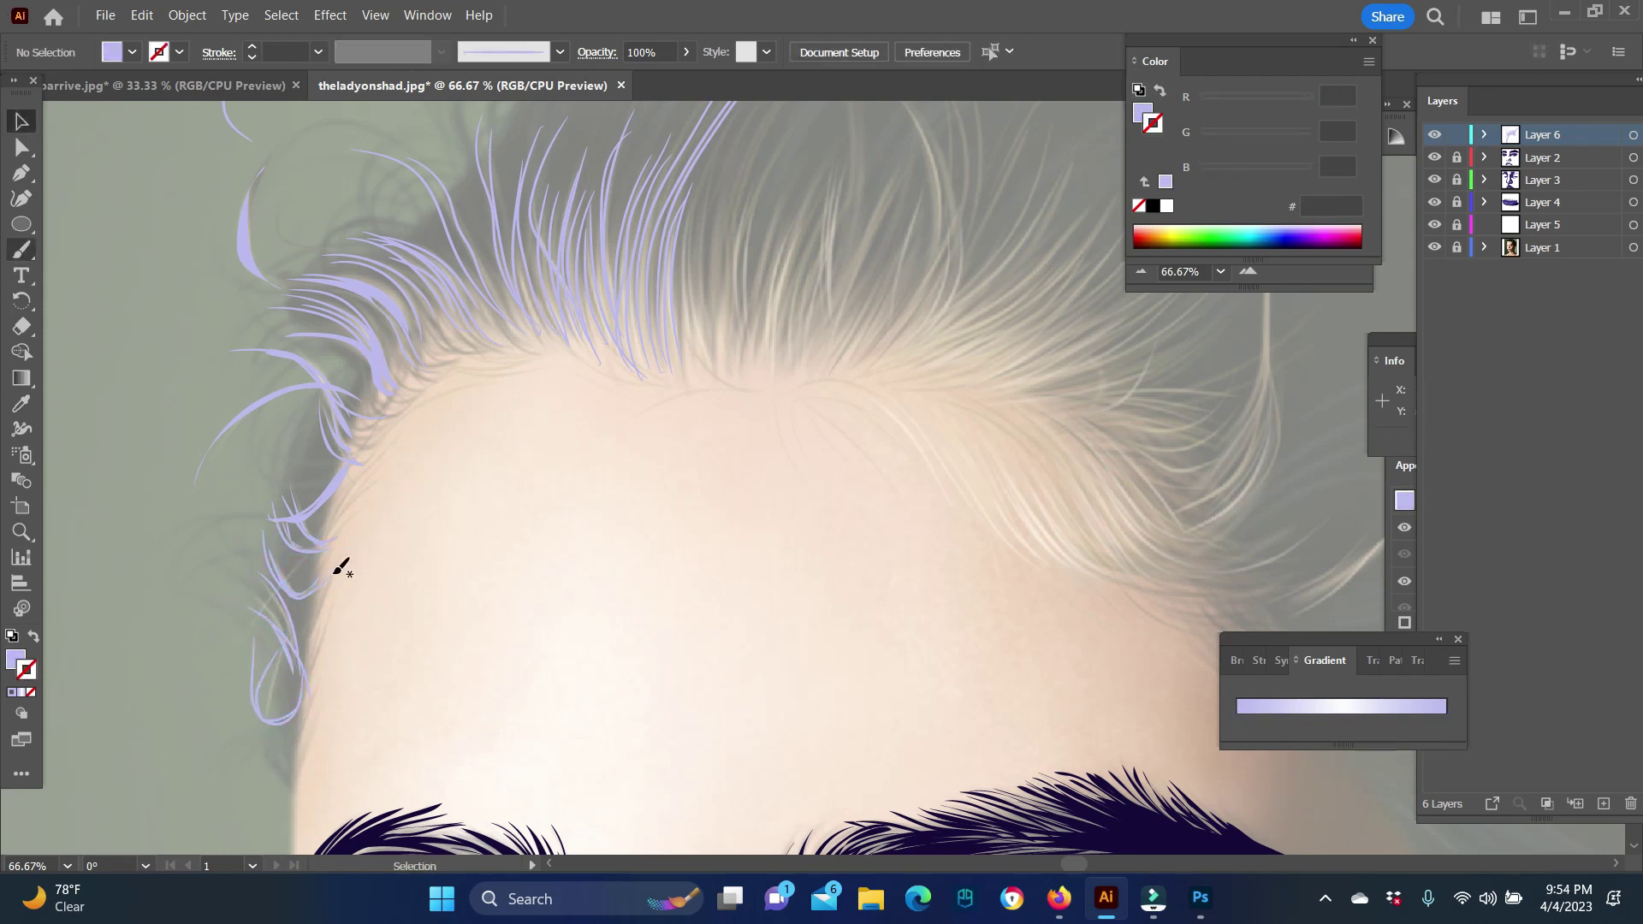
pyautogui.hotkey('shift', 'x')
pyautogui.press('v')
pyautogui.click(301, 359)
pyautogui.click(294, 445)
pyautogui.press('b')
# Step: Paint another strand near the left hairline, swapping fill and stroke as needed
pyautogui.scroll(5, 231, 337)
pyautogui.hotkey('shift', 'x')
pyautogui.hotkey('shift', 'x')
pyautogui.moveTo(263, 366)
pyautogui.mouseDown()
pyautogui.moveTo(249, 422)
pyautogui.moveTo(299, 507)
pyautogui.moveTo(416, 547)
pyautogui.mouseUp()
pyautogui.press('v')
pyautogui.hotkey('shift', 'x')
pyautogui.click(387, 587)
pyautogui.press('b')
pyautogui.hotkey('shift', 'x')
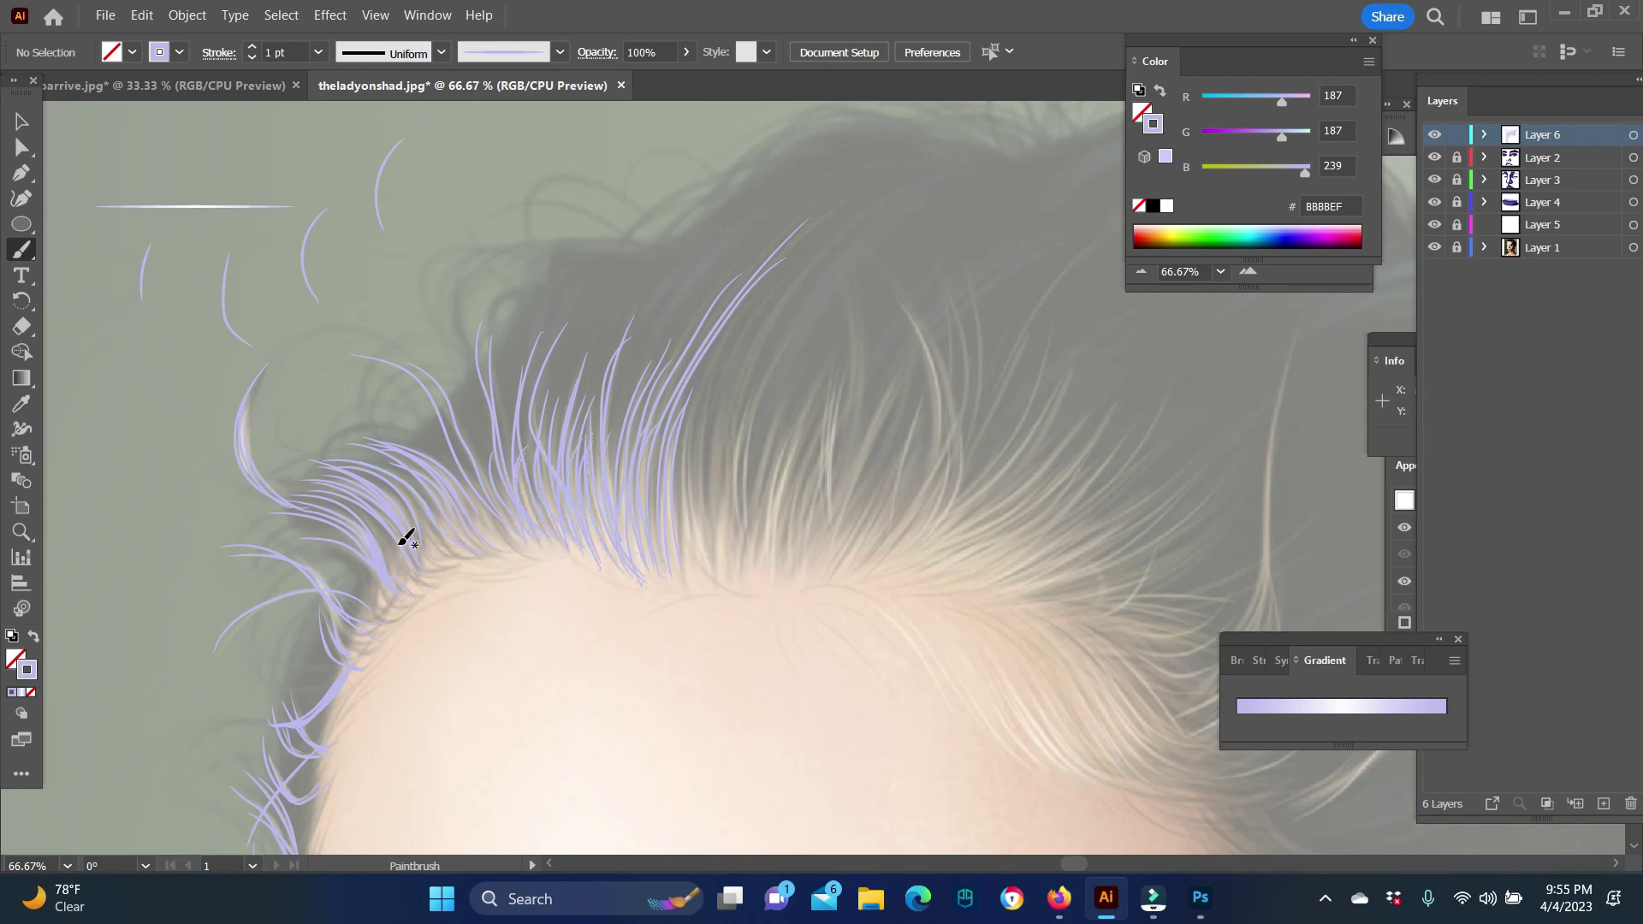
# Step: Paint lavender strands rising from the hairline above the forehead
pyautogui.click(1099, 862)
pyautogui.moveTo(744, 181); pyautogui.dragTo(603, 368)
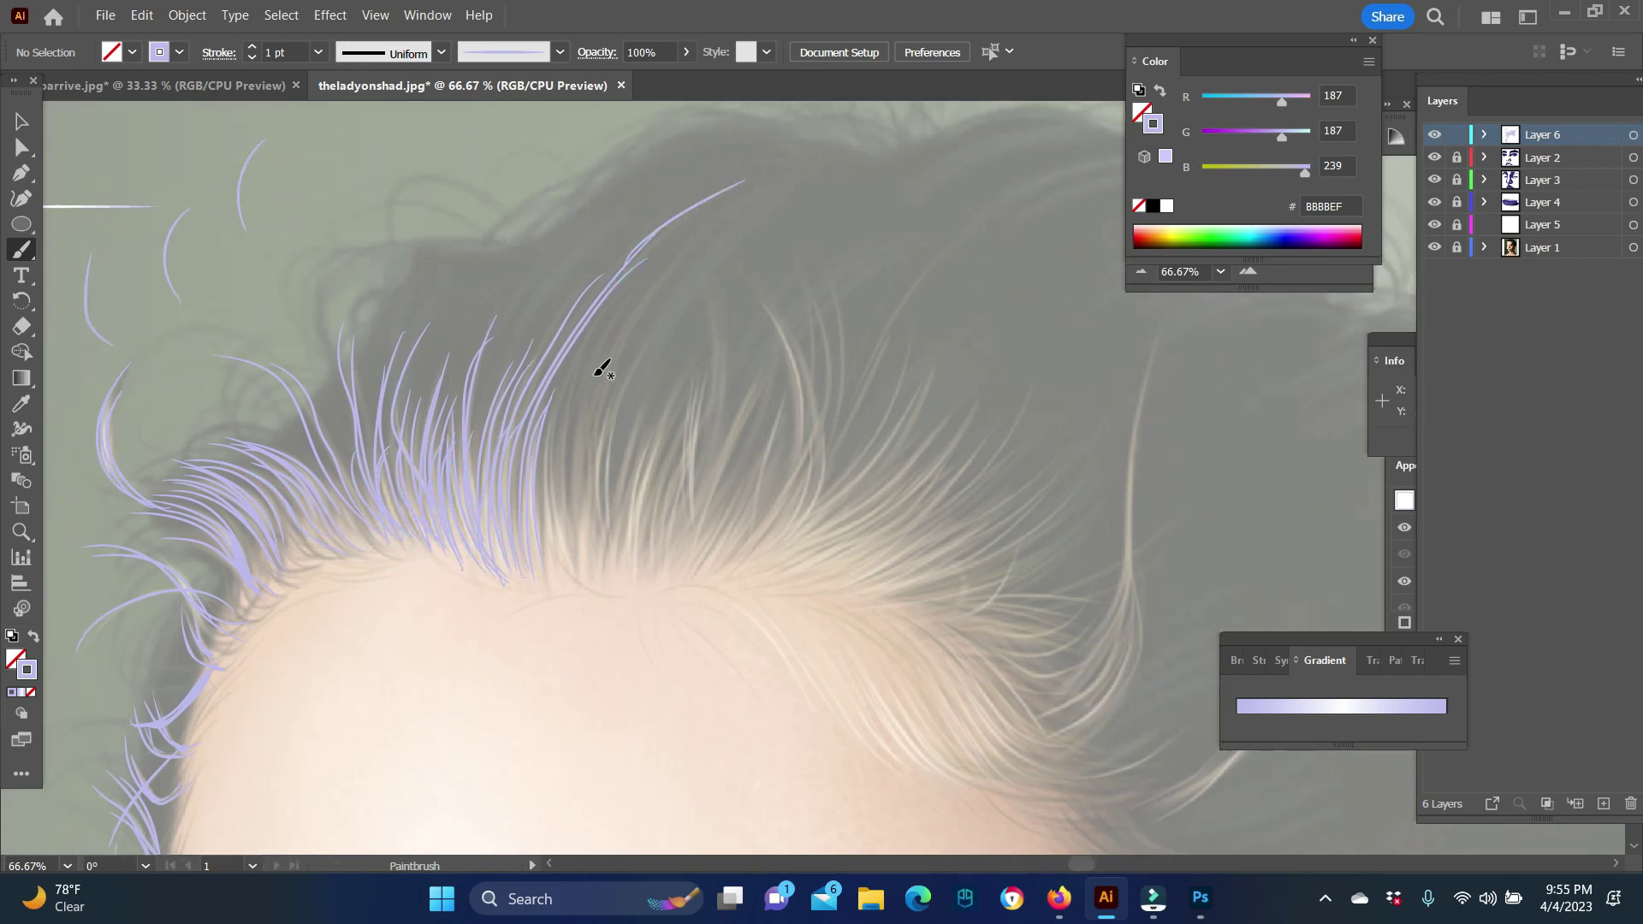
pyautogui.moveTo(560, 461); pyautogui.dragTo(562, 393)
pyautogui.moveTo(569, 572); pyautogui.dragTo(674, 257)
pyautogui.moveTo(587, 566); pyautogui.dragTo(658, 338)
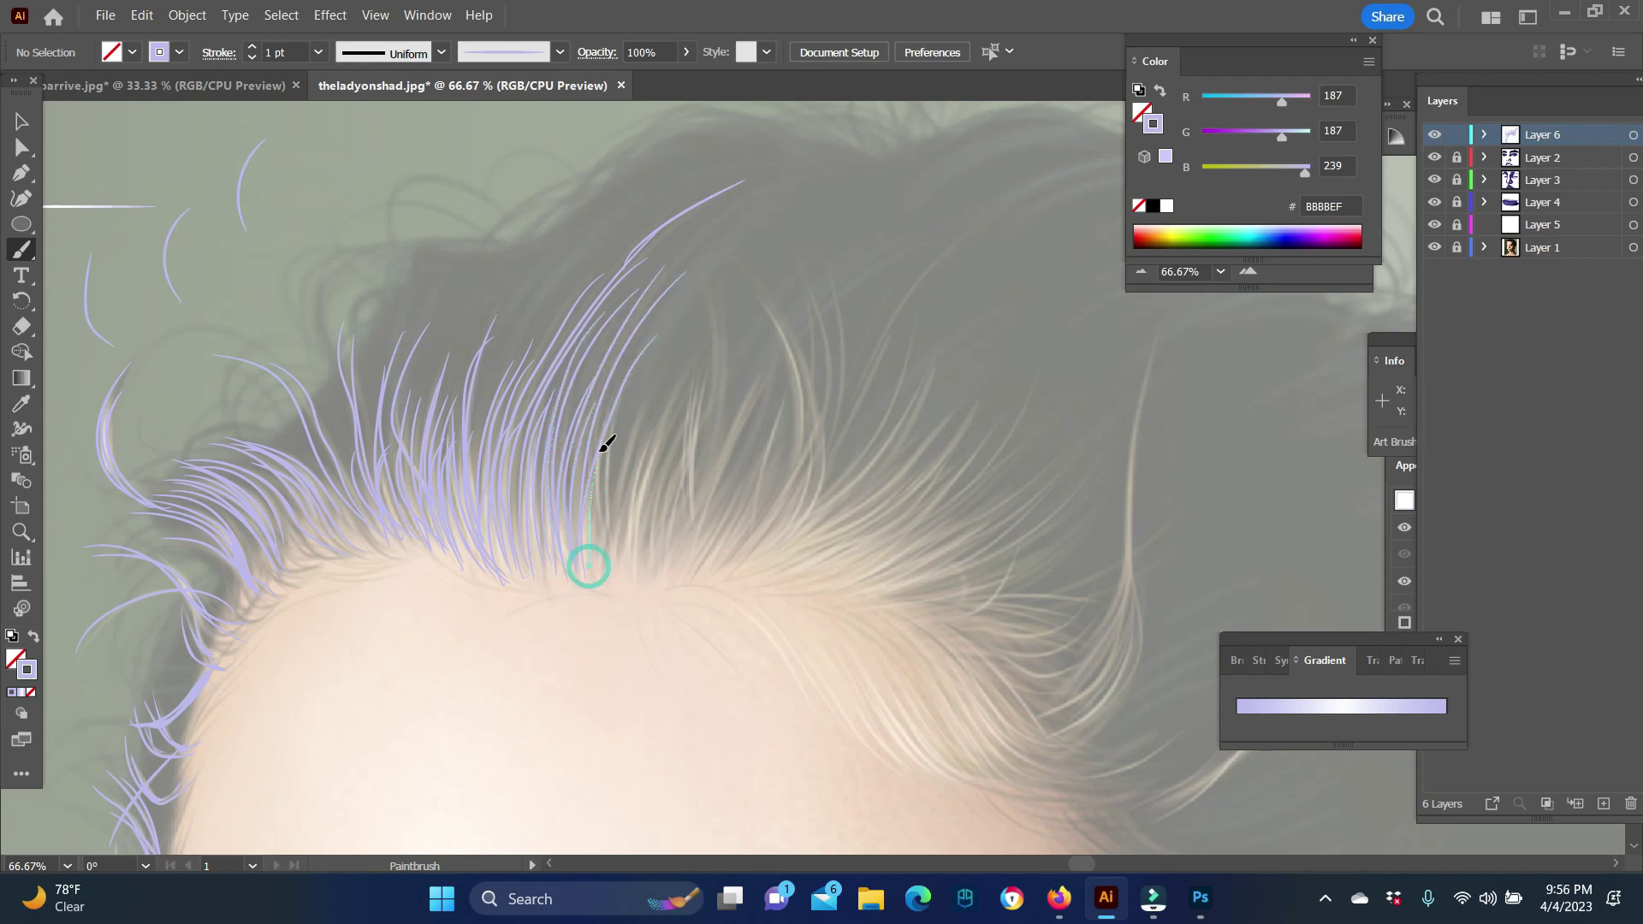
pyautogui.moveTo(602, 558)
pyautogui.mouseDown()
pyautogui.moveTo(648, 415)
pyautogui.moveTo(642, 520)
pyautogui.moveTo(716, 393)
pyautogui.moveTo(714, 287)
pyautogui.moveTo(711, 448)
pyautogui.mouseUp()
# Step: Add lavender strands rising toward the crown and along the right side
pyautogui.moveTo(686, 562); pyautogui.dragTo(774, 368)
pyautogui.moveTo(690, 599); pyautogui.dragTo(794, 309)
pyautogui.moveTo(758, 547); pyautogui.dragTo(821, 282)
pyautogui.moveTo(796, 517); pyautogui.dragTo(839, 279)
pyautogui.moveTo(767, 565); pyautogui.dragTo(873, 301)
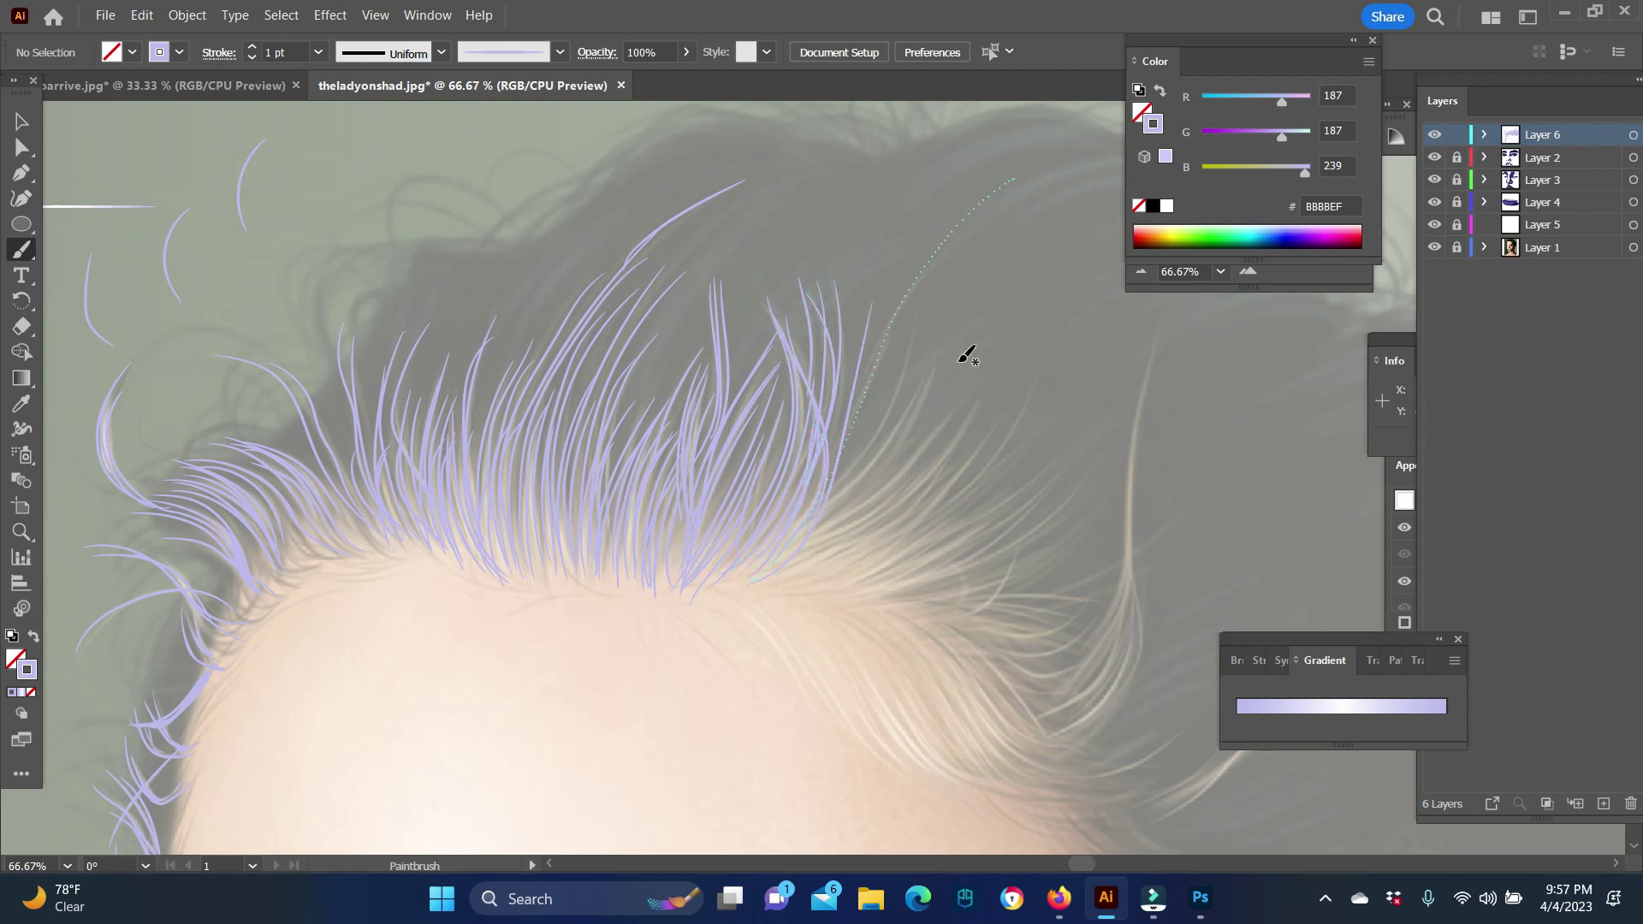
pyautogui.moveTo(766, 576)
pyautogui.mouseDown()
pyautogui.moveTo(941, 334)
pyautogui.moveTo(922, 409)
pyautogui.mouseUp()
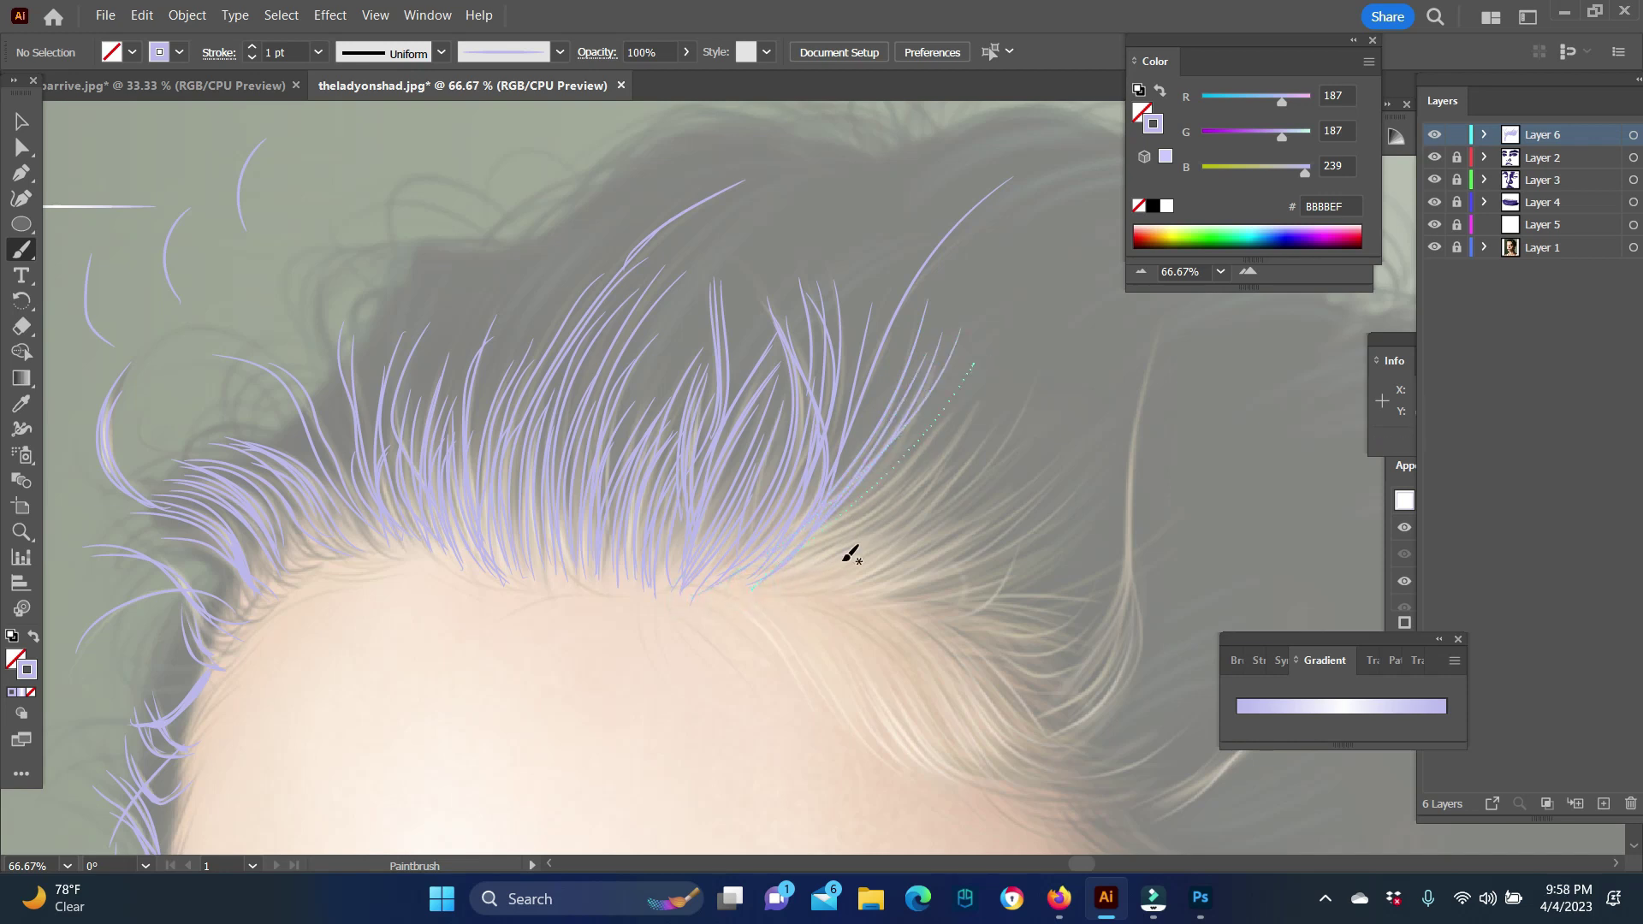
pyautogui.moveTo(767, 576); pyautogui.dragTo(992, 368)
pyautogui.moveTo(803, 539); pyautogui.dragTo(997, 393)
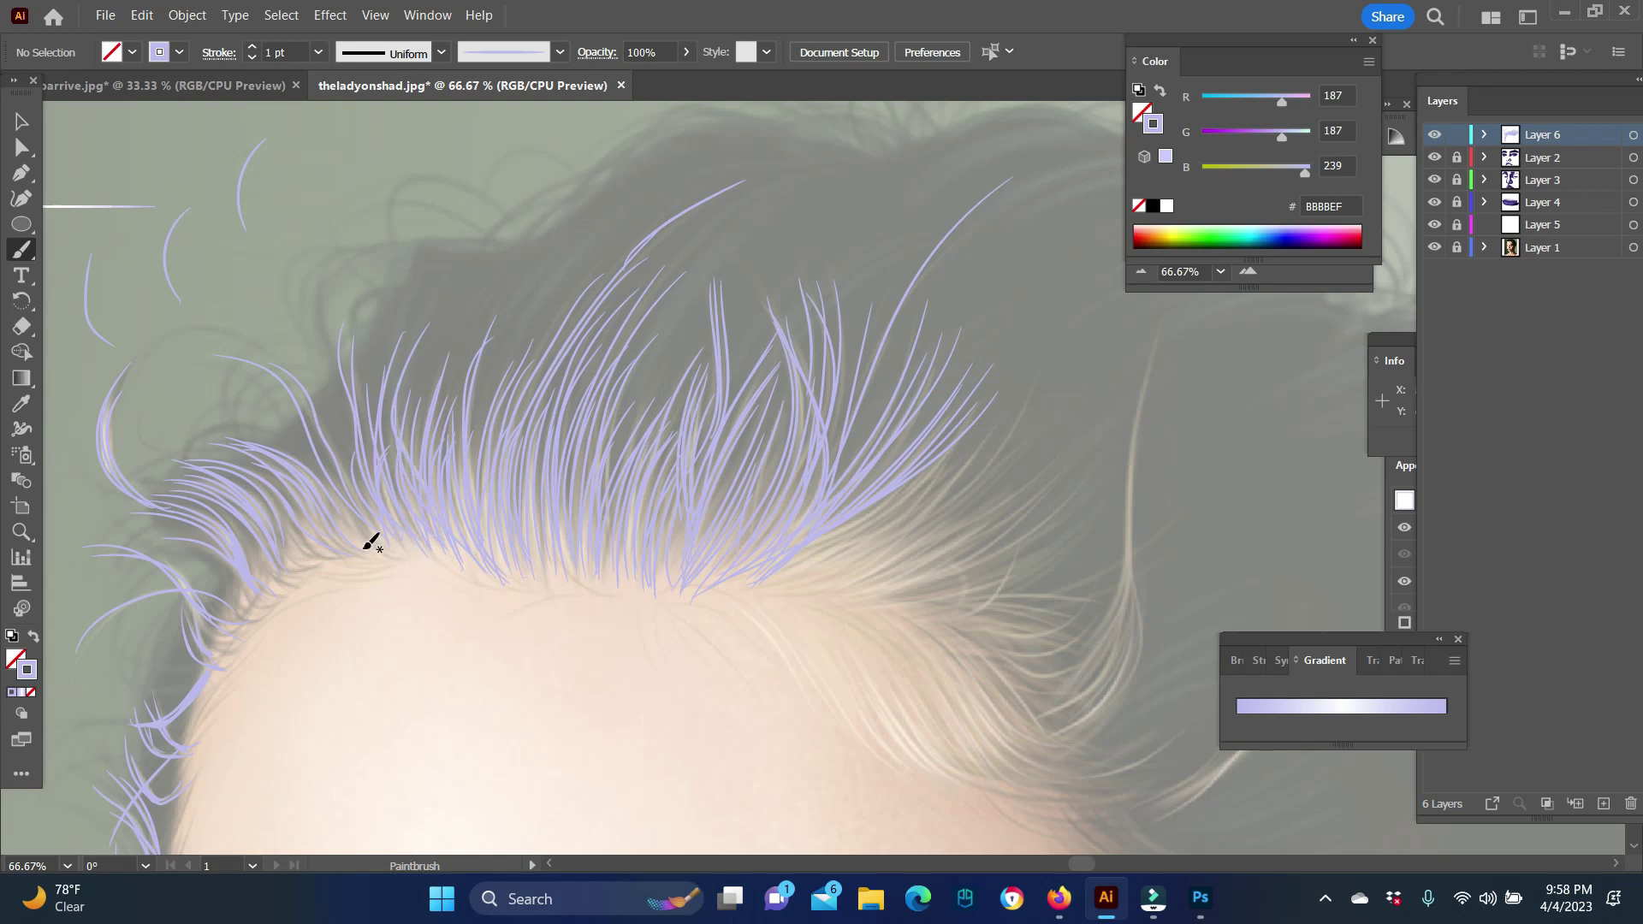
# Step: Add a strand at the left hairline and fan strands down the right edge
pyautogui.moveTo(302, 586); pyautogui.dragTo(255, 557)
pyautogui.moveTo(997, 411); pyautogui.dragTo(909, 512)
pyautogui.moveTo(837, 562); pyautogui.dragTo(1085, 442)
pyautogui.moveTo(796, 590); pyautogui.dragTo(1065, 479)
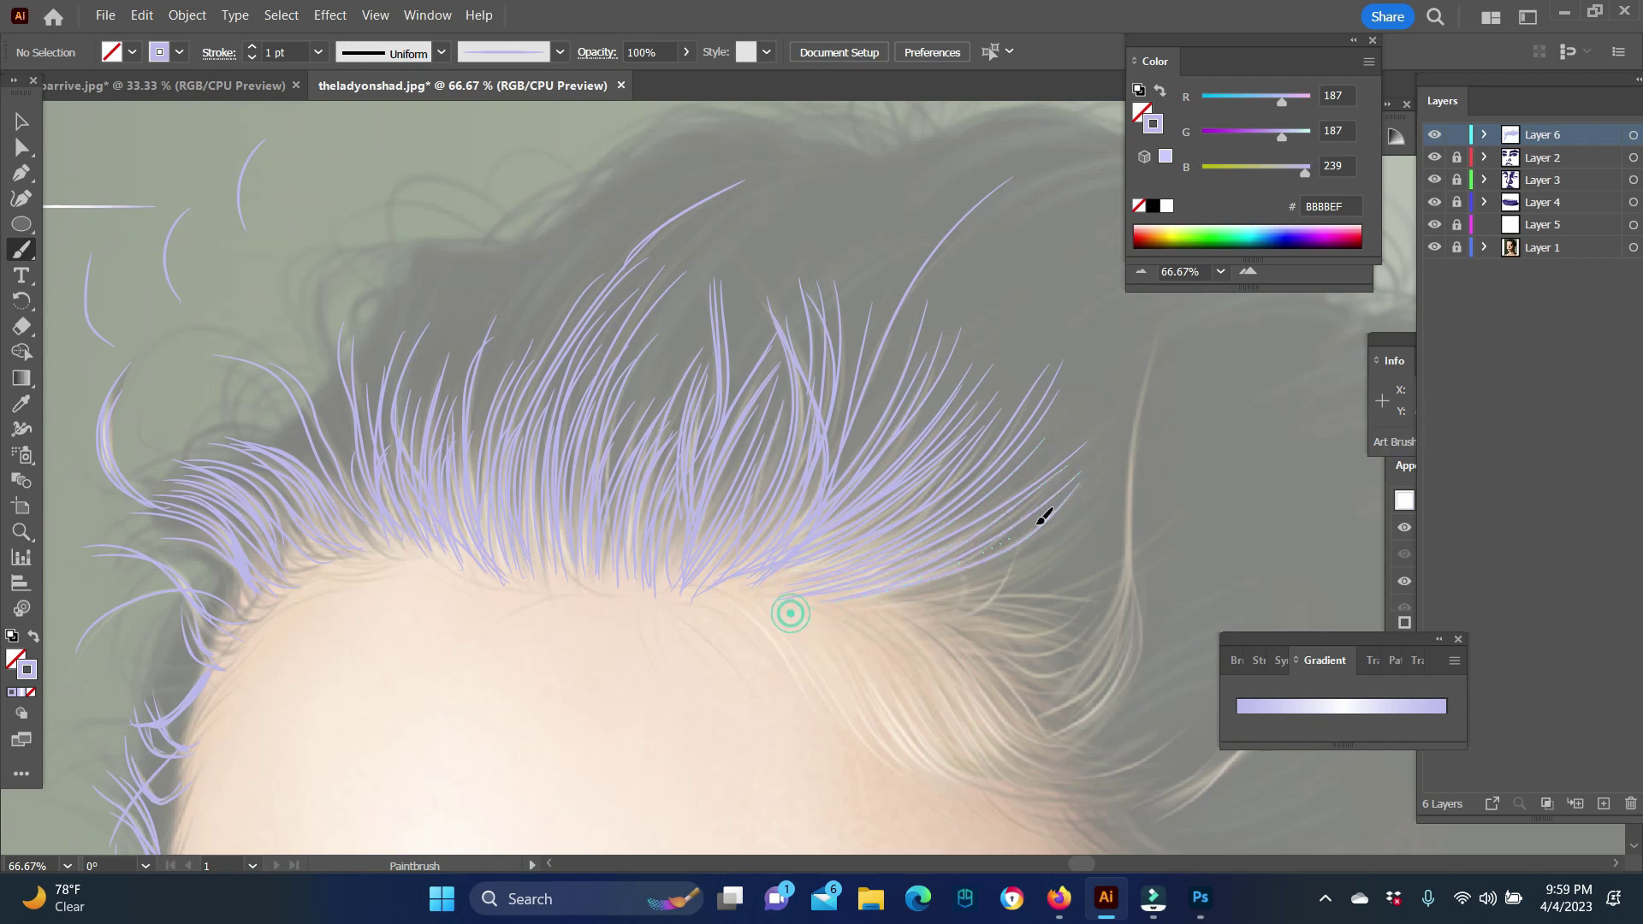
pyautogui.scroll(-2, 733, 542)
pyautogui.moveTo(708, 510); pyautogui.dragTo(911, 683)
pyautogui.moveTo(736, 510)
pyautogui.mouseDown()
pyautogui.moveTo(982, 690)
pyautogui.moveTo(1013, 690)
pyautogui.moveTo(935, 645)
pyautogui.moveTo(941, 659)
pyautogui.mouseUp()
# Step: Paint strands curving along the right curl of hair
pyautogui.hscroll(5, 306, 517)
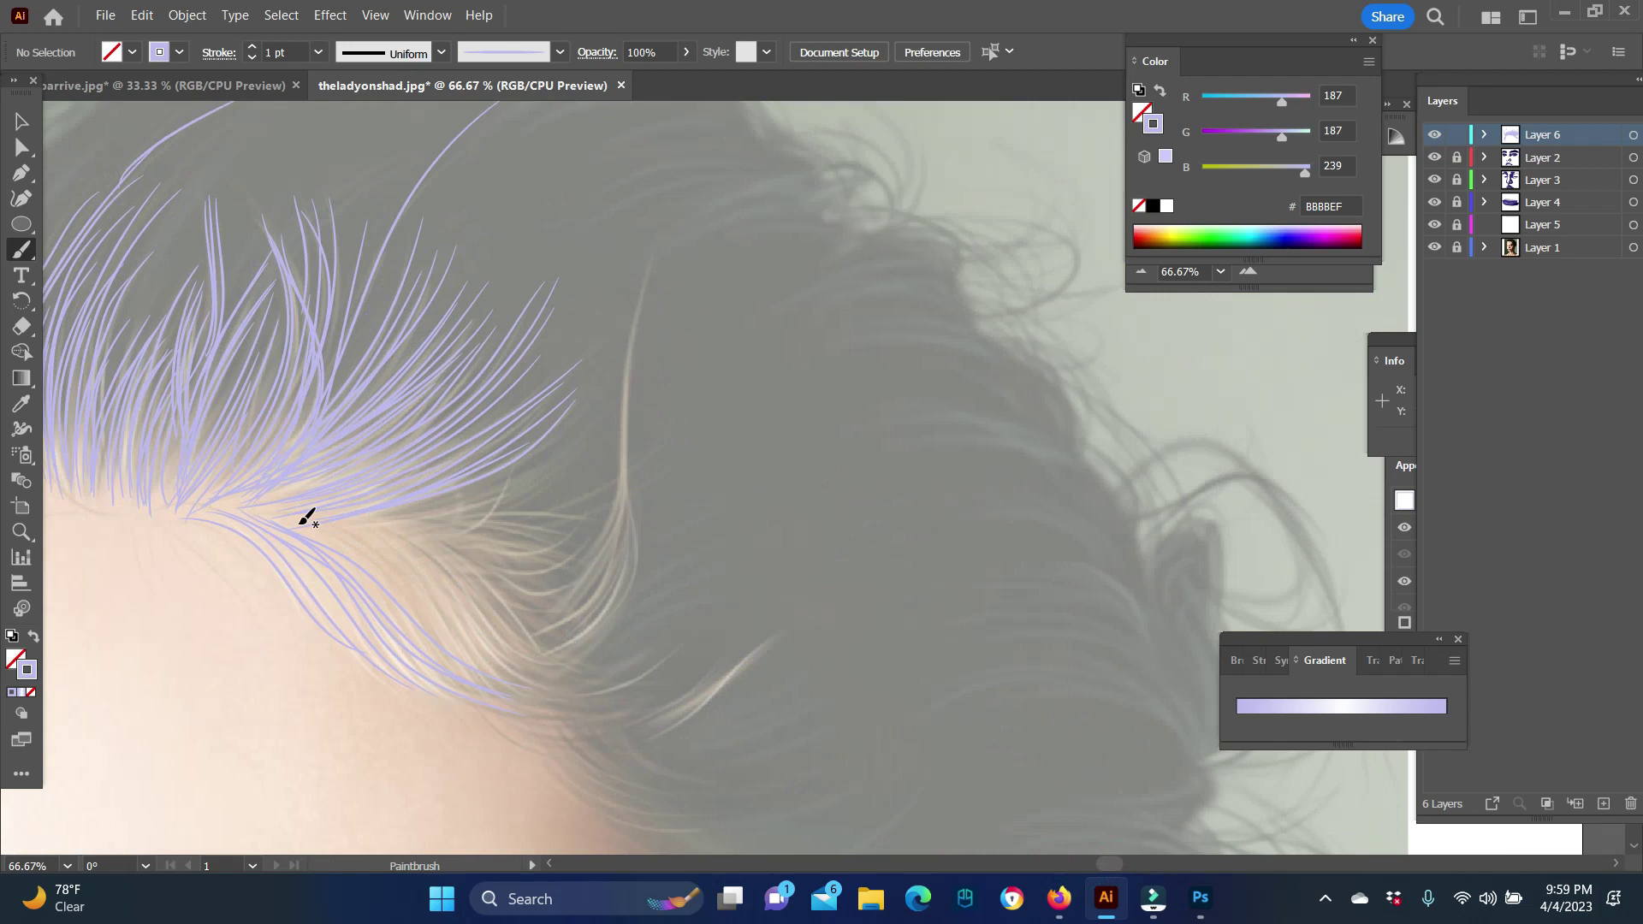
pyautogui.moveTo(422, 634)
pyautogui.mouseDown()
pyautogui.moveTo(605, 708)
pyautogui.moveTo(794, 616)
pyautogui.mouseUp()
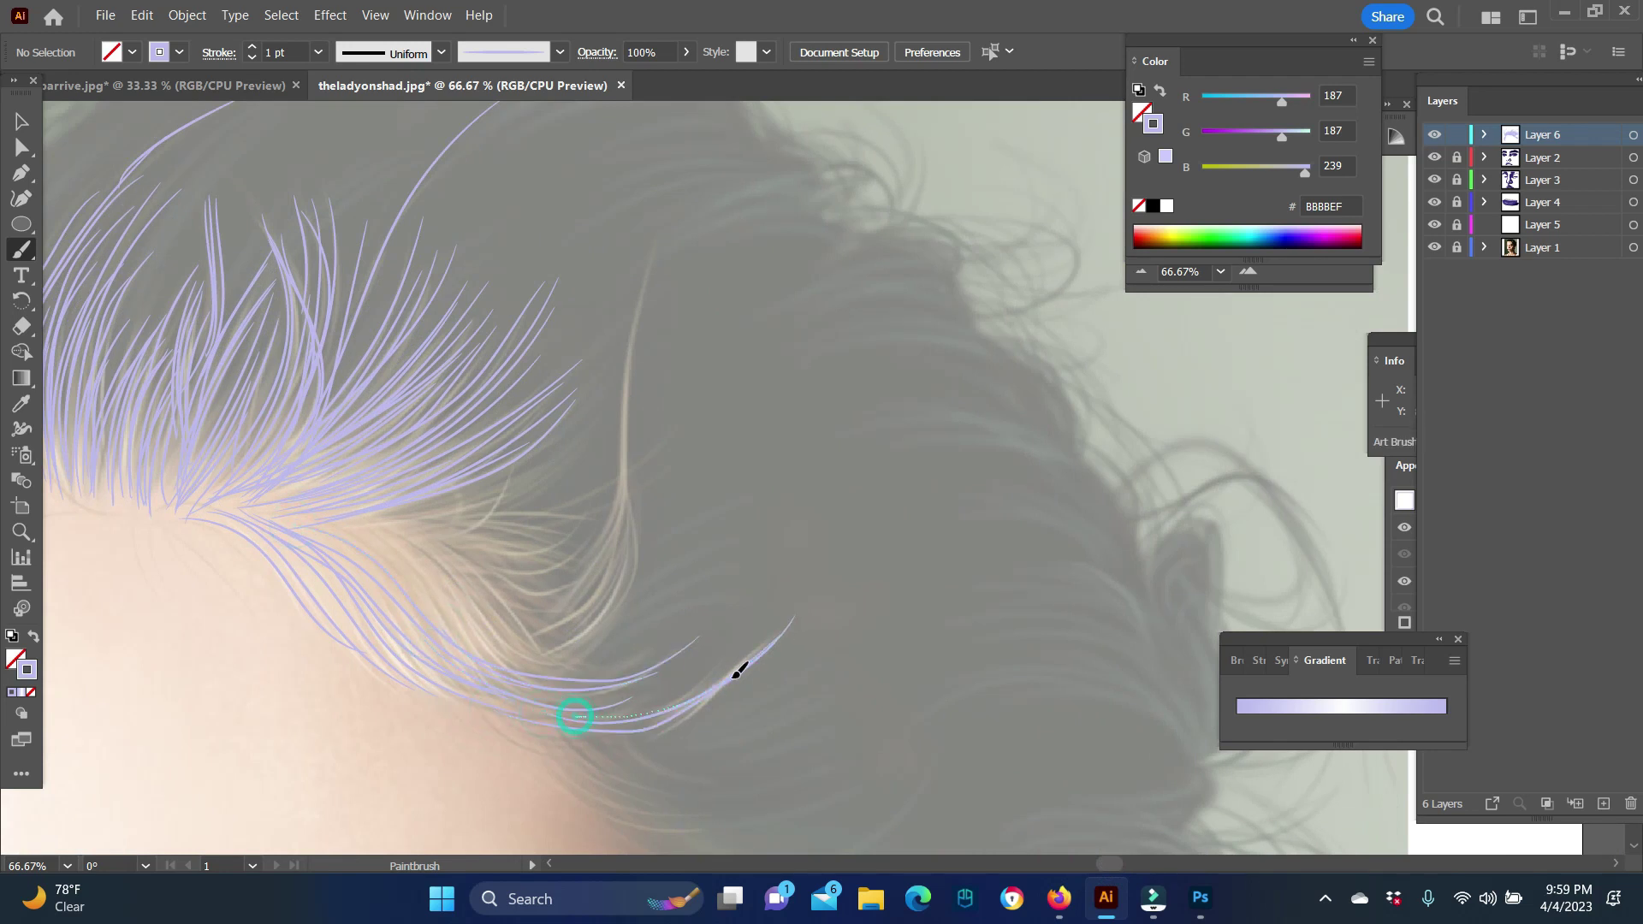
pyautogui.moveTo(646, 731); pyautogui.dragTo(609, 736)
pyautogui.moveTo(564, 675); pyautogui.dragTo(617, 610)
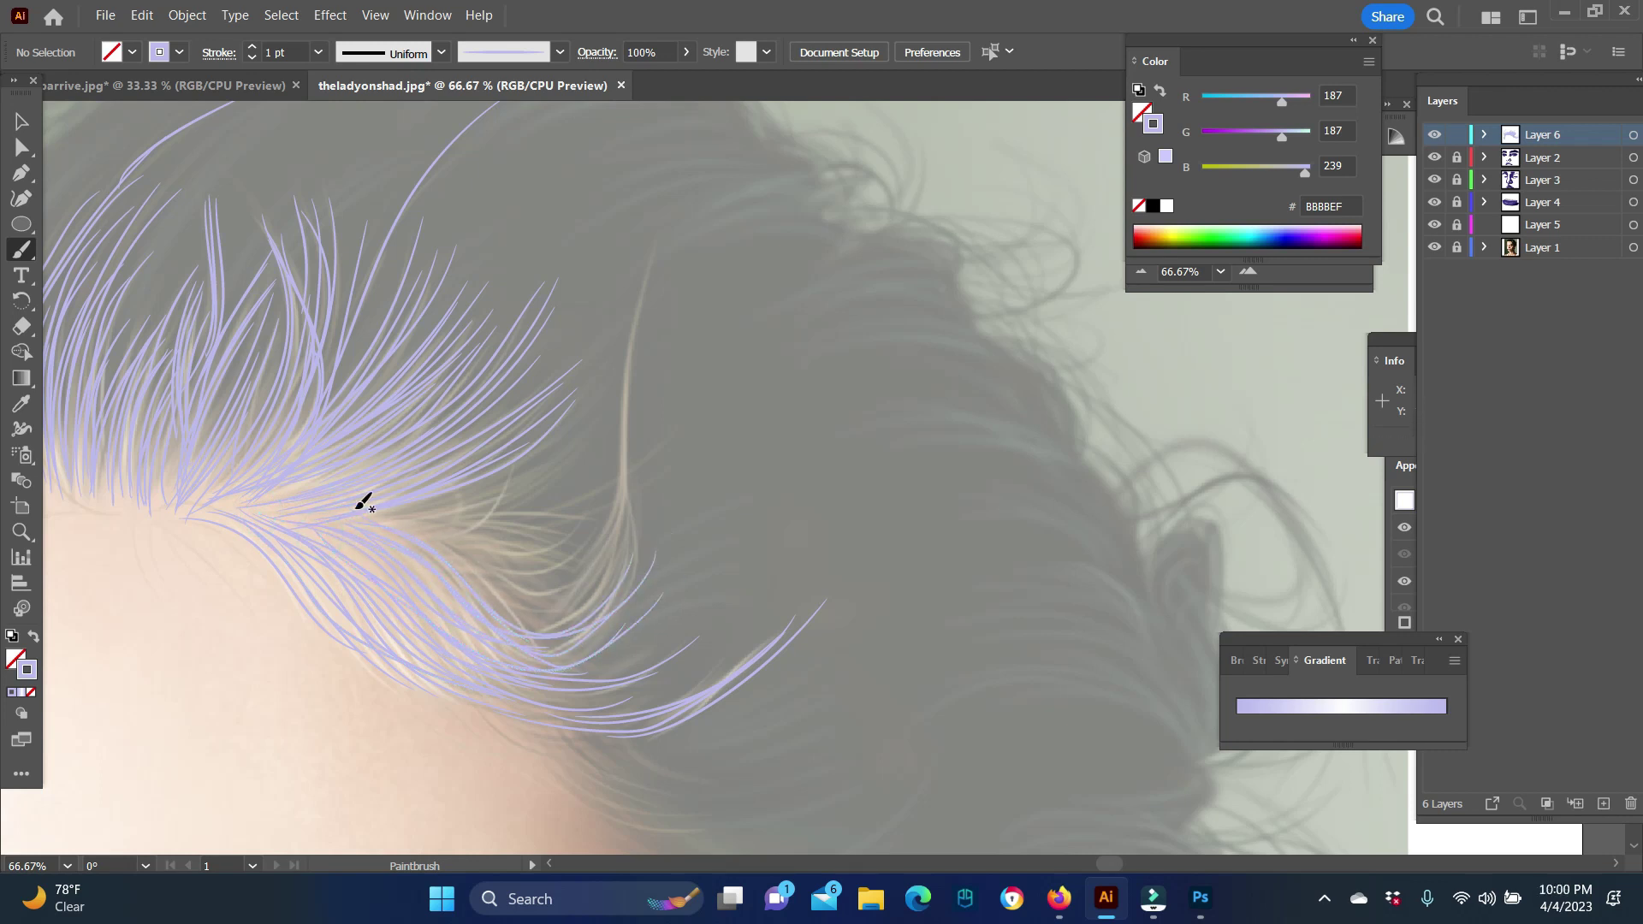
pyautogui.moveTo(528, 650); pyautogui.dragTo(513, 646)
pyautogui.moveTo(517, 474); pyautogui.dragTo(568, 479)
pyautogui.moveTo(414, 526); pyautogui.dragTo(584, 547)
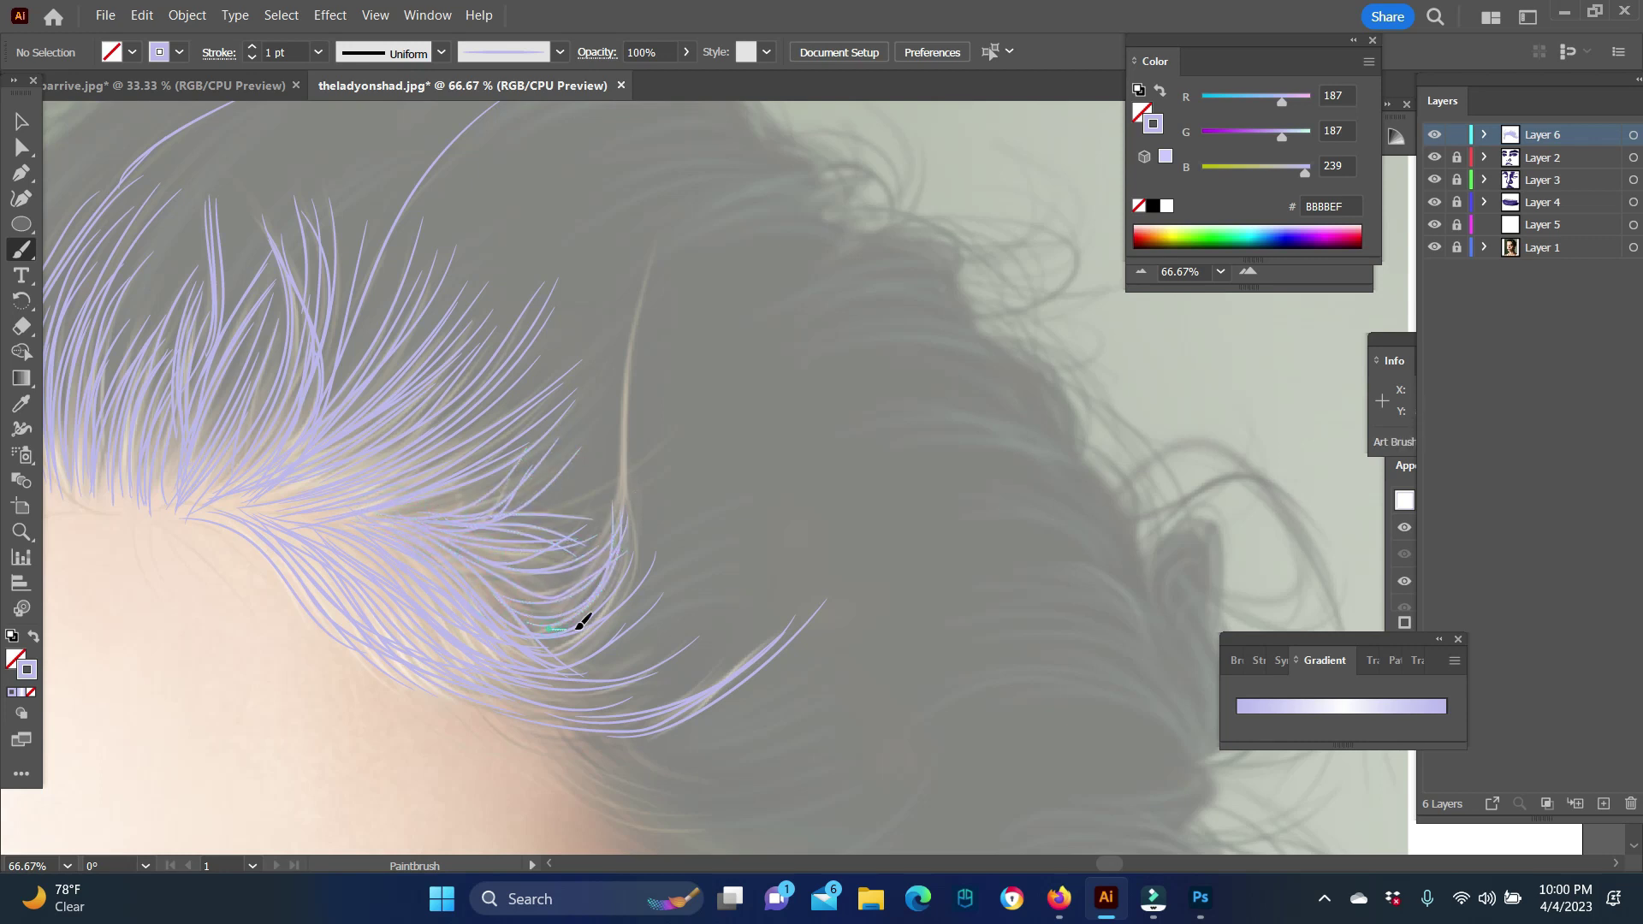
# Step: Add more lavender strands at the hairline and sweeping below the existing hair
pyautogui.moveTo(666, 230); pyautogui.dragTo(666, 231)
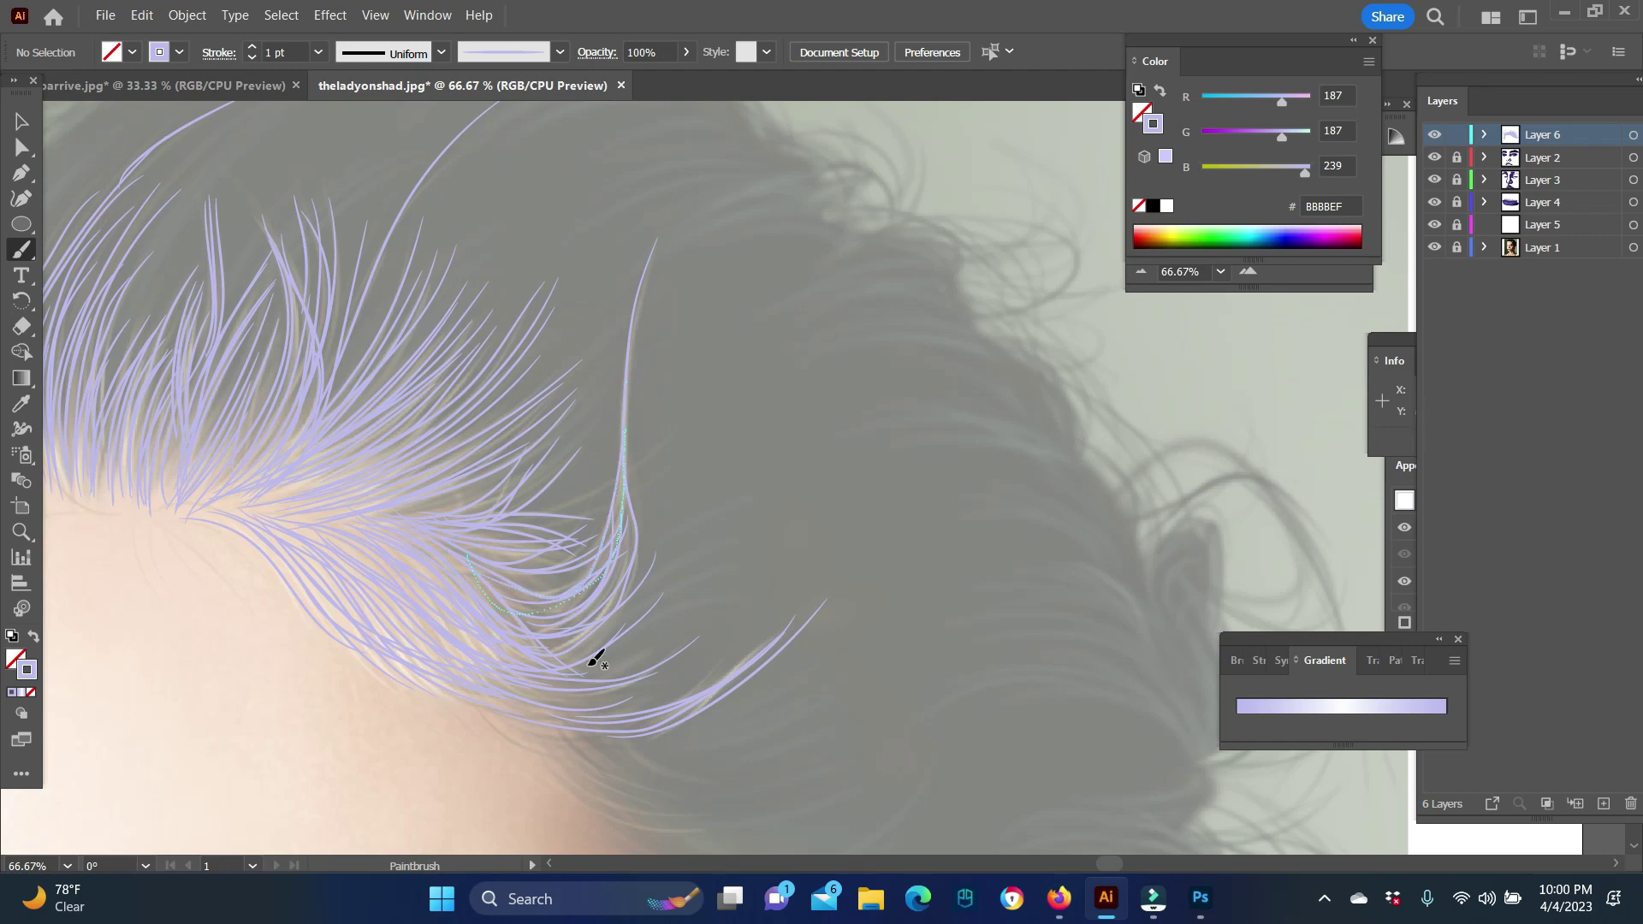
pyautogui.moveTo(393, 532)
pyautogui.mouseDown()
pyautogui.moveTo(684, 445)
pyautogui.moveTo(672, 432)
pyautogui.mouseUp()
pyautogui.moveTo(312, 528); pyautogui.dragTo(473, 617)
pyautogui.scroll(-2, 642, 599)
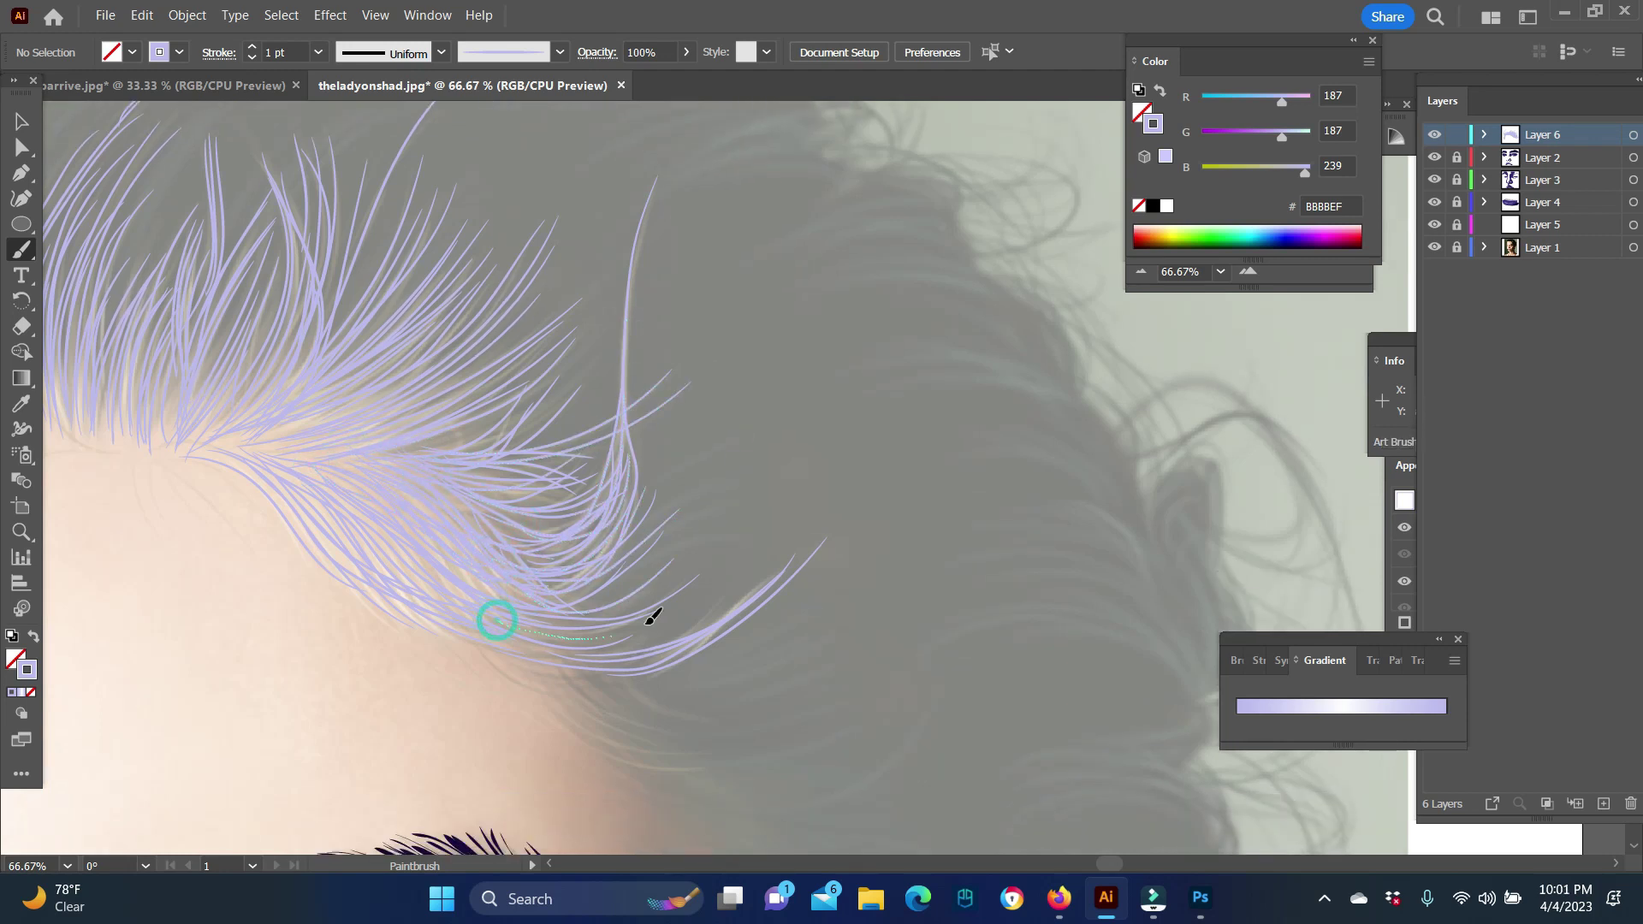
pyautogui.scroll(-5, 653, 616)
pyautogui.moveTo(565, 464); pyautogui.dragTo(770, 569)
pyautogui.moveTo(609, 458); pyautogui.dragTo(830, 487)
pyautogui.scroll(-3, 779, 451)
# Step: Paint a fan of lavender hair strands near the temple
pyautogui.scroll(-2, 855, 420)
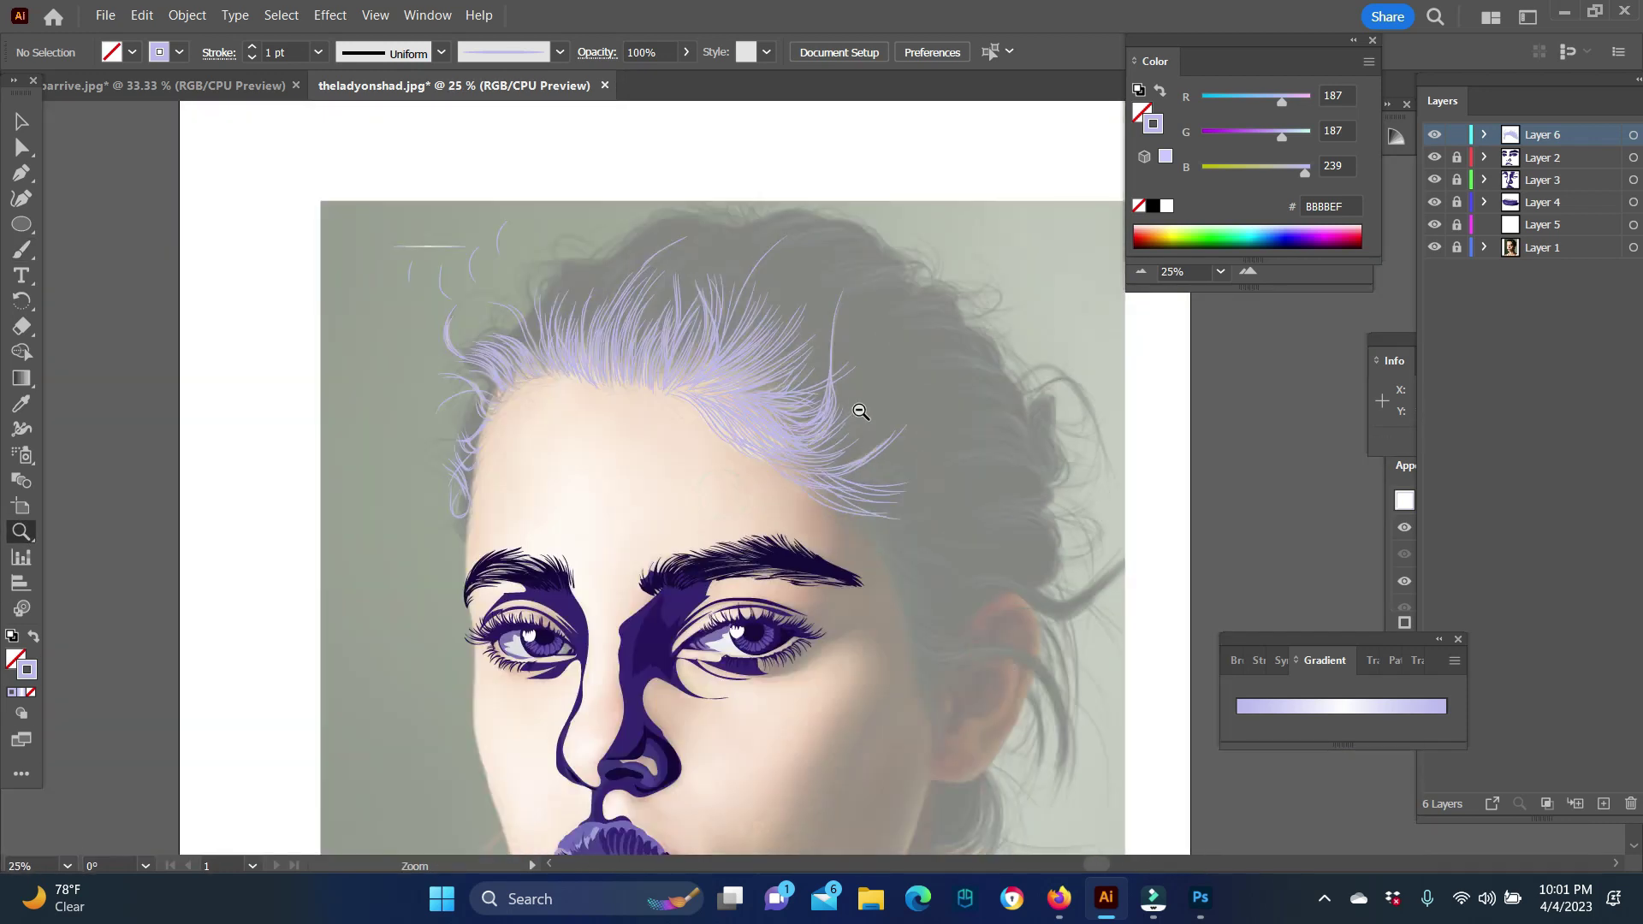
pyautogui.scroll(4, 727, 343)
pyautogui.moveTo(512, 358)
pyautogui.mouseDown()
pyautogui.moveTo(720, 282)
pyautogui.moveTo(710, 291)
pyautogui.mouseUp()
pyautogui.moveTo(561, 356); pyautogui.dragTo(807, 407)
pyautogui.moveTo(556, 441); pyautogui.dragTo(734, 468)
pyautogui.moveTo(564, 466); pyautogui.dragTo(745, 587)
pyautogui.moveTo(590, 513); pyautogui.dragTo(718, 623)
pyautogui.moveTo(612, 578); pyautogui.dragTo(842, 630)
pyautogui.moveTo(624, 608); pyautogui.dragTo(857, 644)
# Step: Add one more temple strand, then zoom out to see the whole head
pyautogui.scroll(-3, 888, 624)
pyautogui.moveTo(617, 419); pyautogui.dragTo(671, 597)
pyautogui.scroll(4, 745, 524)
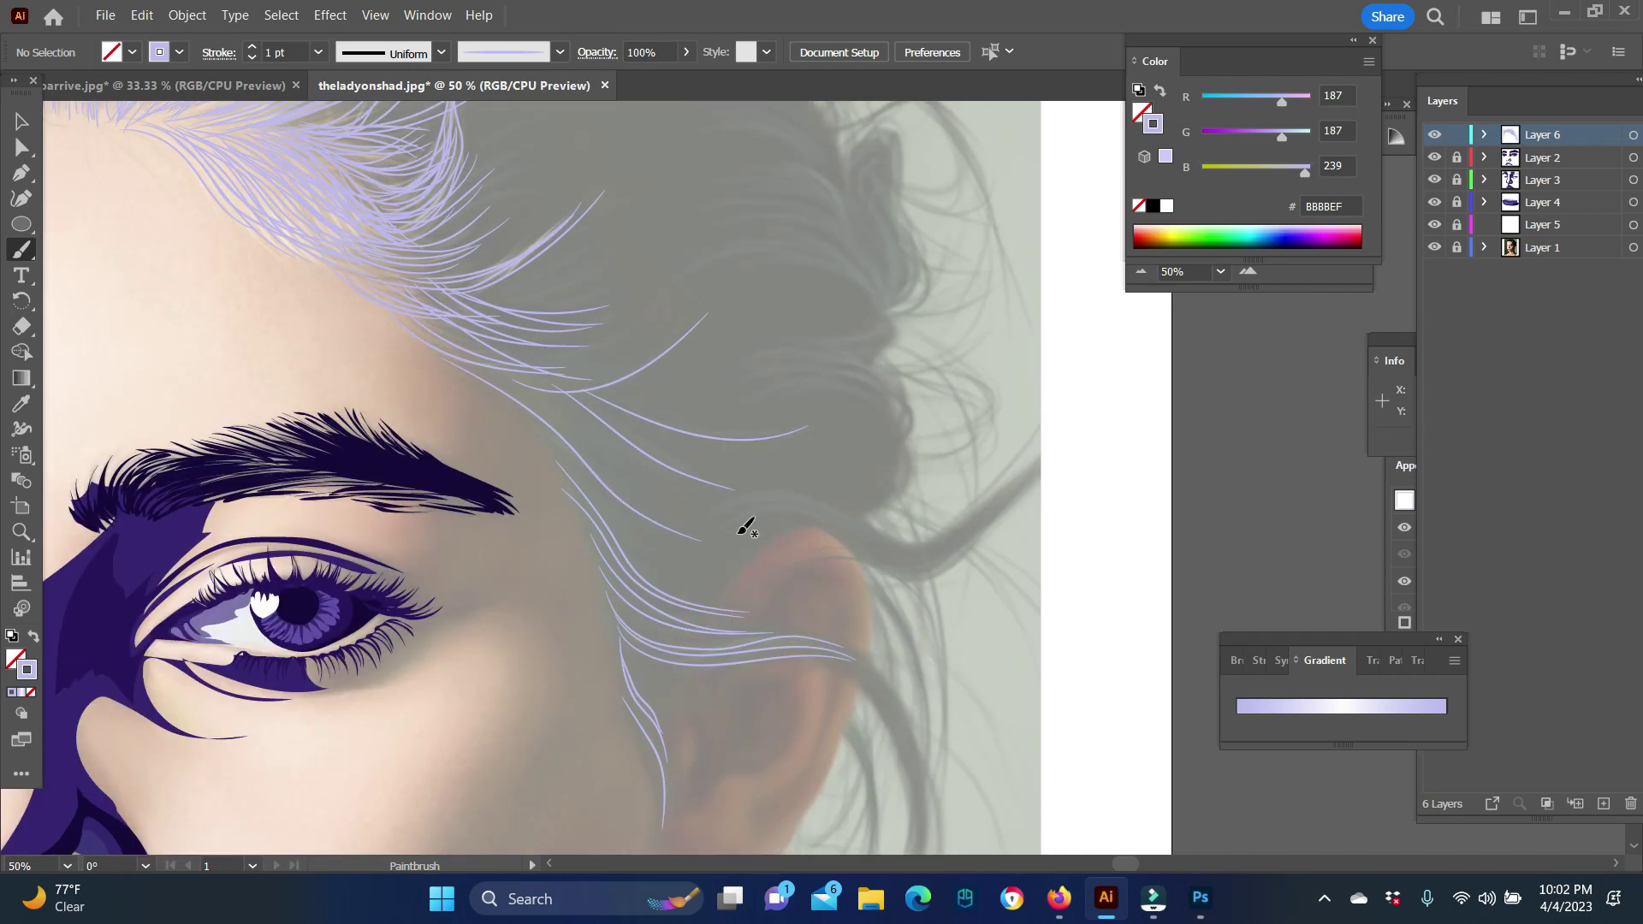
pyautogui.scroll(5, 745, 524)
pyautogui.keyDown('ctrl'); pyautogui.keyDown('alt'); pyautogui.click(849, 540); pyautogui.keyUp('alt'); pyautogui.keyUp('ctrl')
pyautogui.click(811, 428)
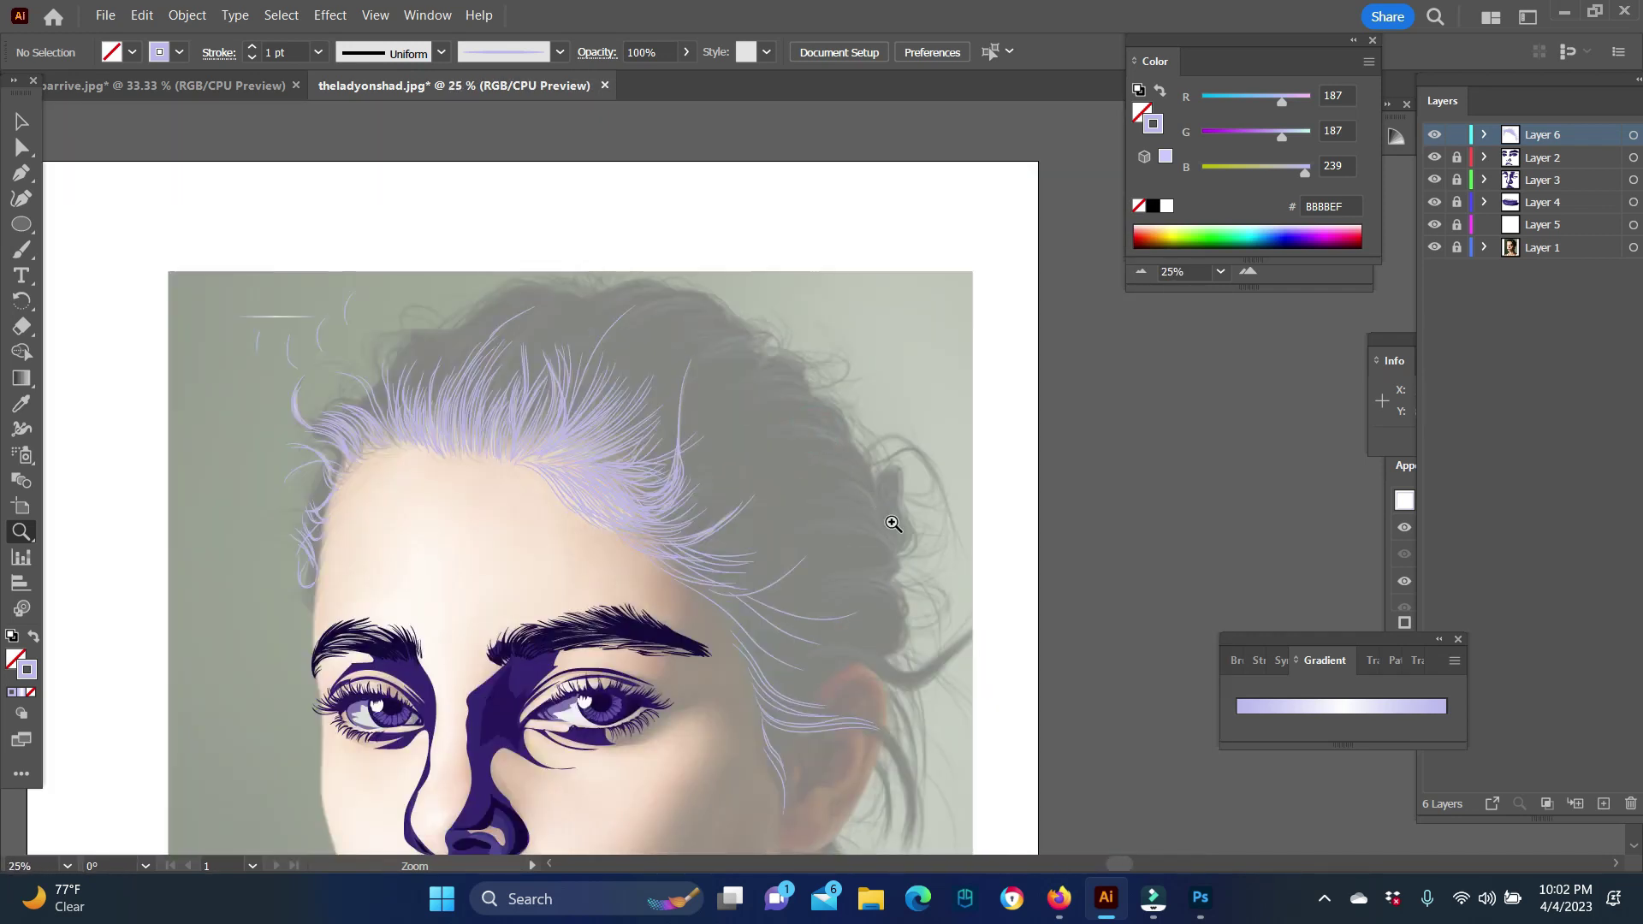
# Step: Paint lavender strands over the top of the head and along the crown
pyautogui.press('b')
pyautogui.moveTo(409, 355)
pyautogui.mouseDown()
pyautogui.moveTo(540, 313)
pyautogui.moveTo(593, 340)
pyautogui.mouseUp()
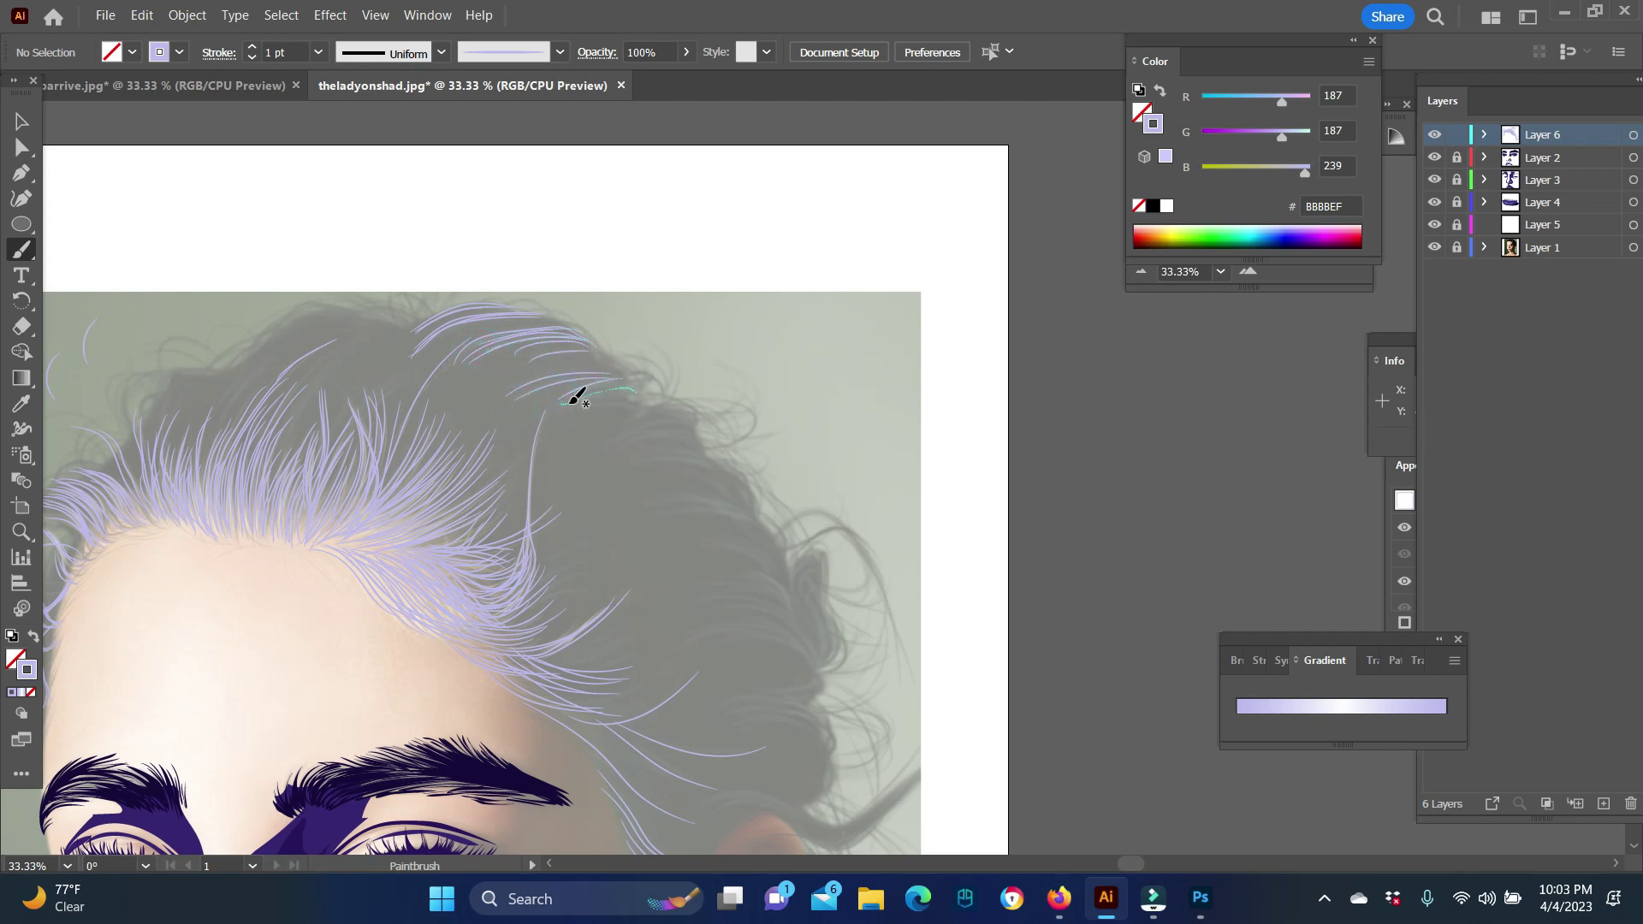
pyautogui.moveTo(568, 458)
pyautogui.mouseDown()
pyautogui.moveTo(697, 419)
pyautogui.moveTo(579, 391)
pyautogui.mouseUp()
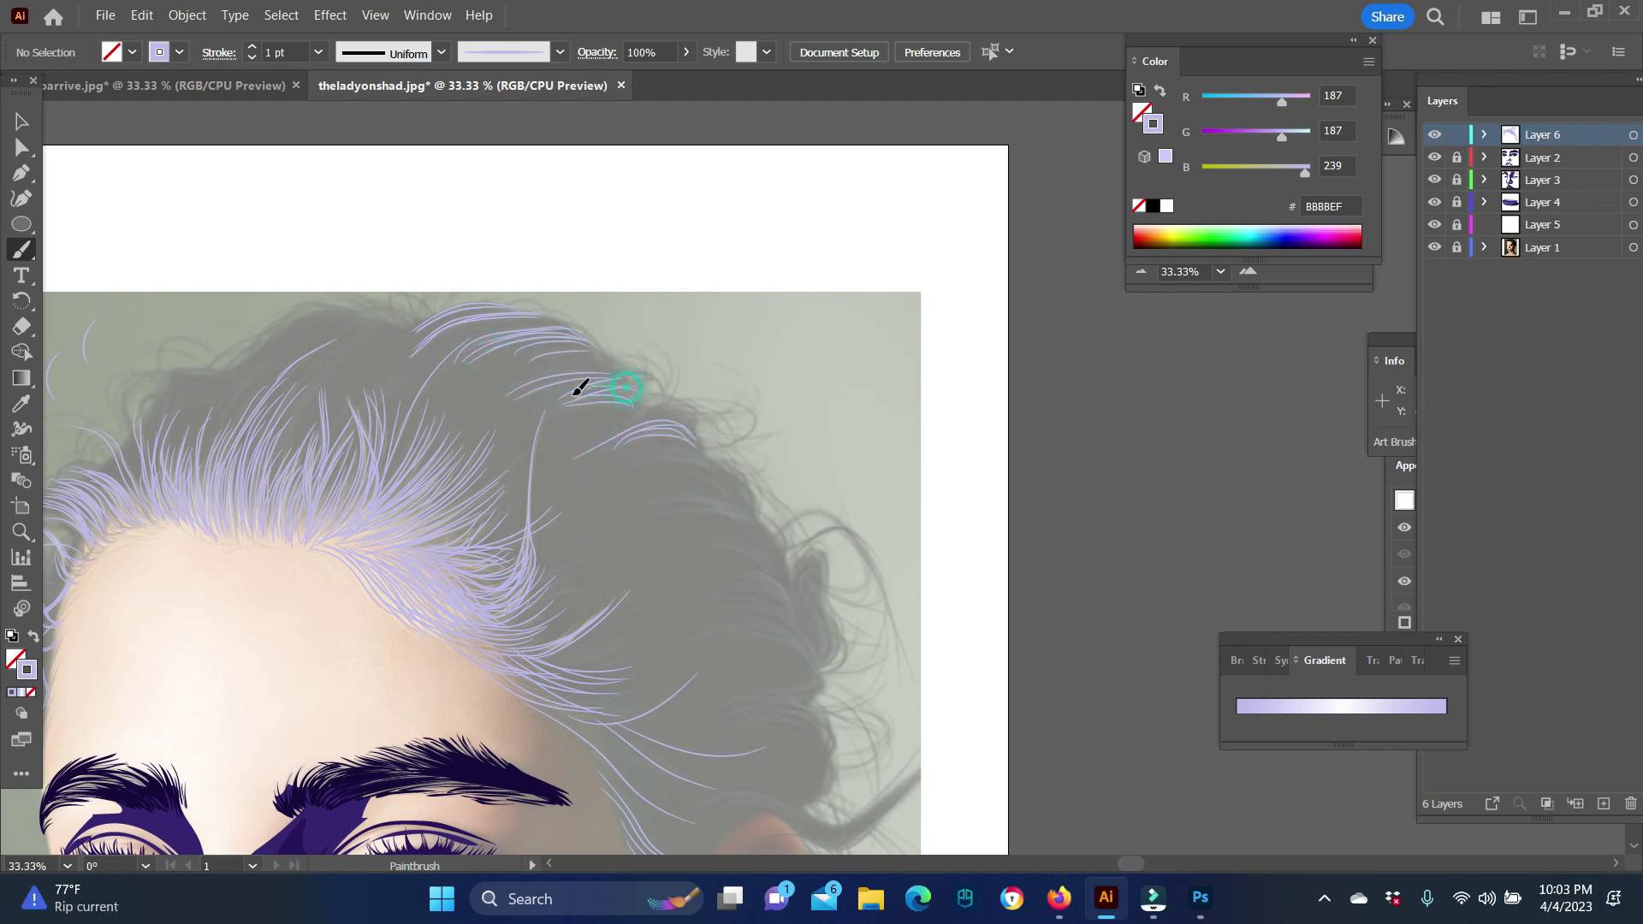
pyautogui.moveTo(741, 474); pyautogui.dragTo(650, 511)
pyautogui.scroll(-3, 752, 495)
pyautogui.moveTo(674, 402)
pyautogui.mouseDown()
pyautogui.moveTo(778, 431)
pyautogui.moveTo(766, 449)
pyautogui.mouseUp()
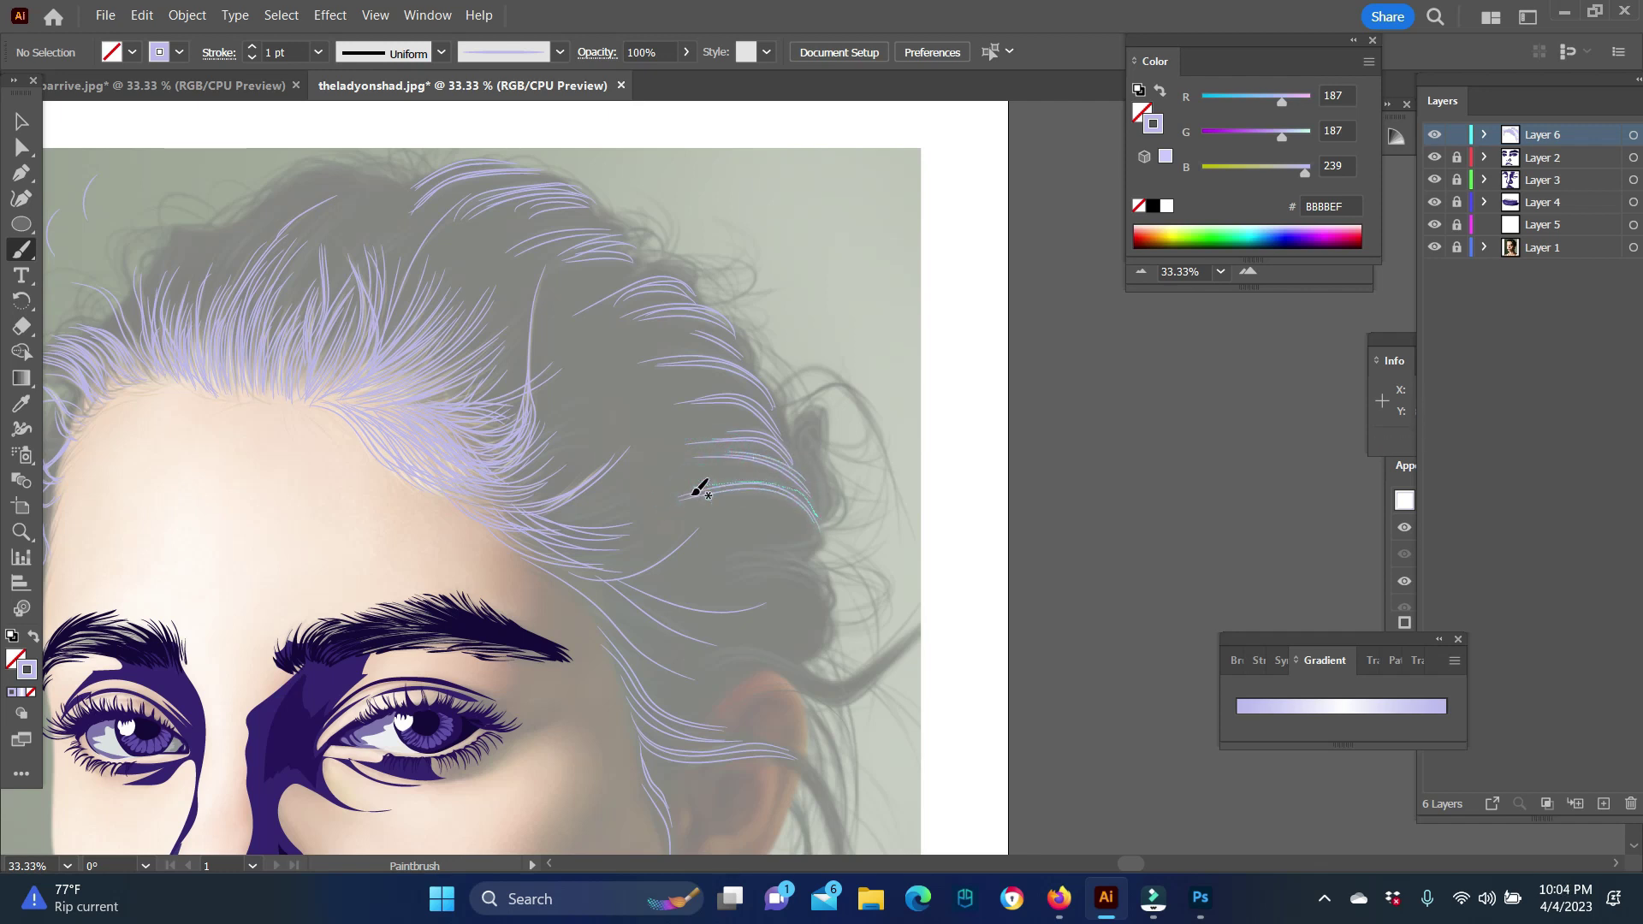
# Step: Add lavender strands trailing down the side of the head toward the ear
pyautogui.scroll(-1, 817, 469)
pyautogui.moveTo(832, 519); pyautogui.dragTo(832, 535)
pyautogui.scroll(-1, 830, 479)
pyautogui.moveTo(686, 532); pyautogui.dragTo(785, 524)
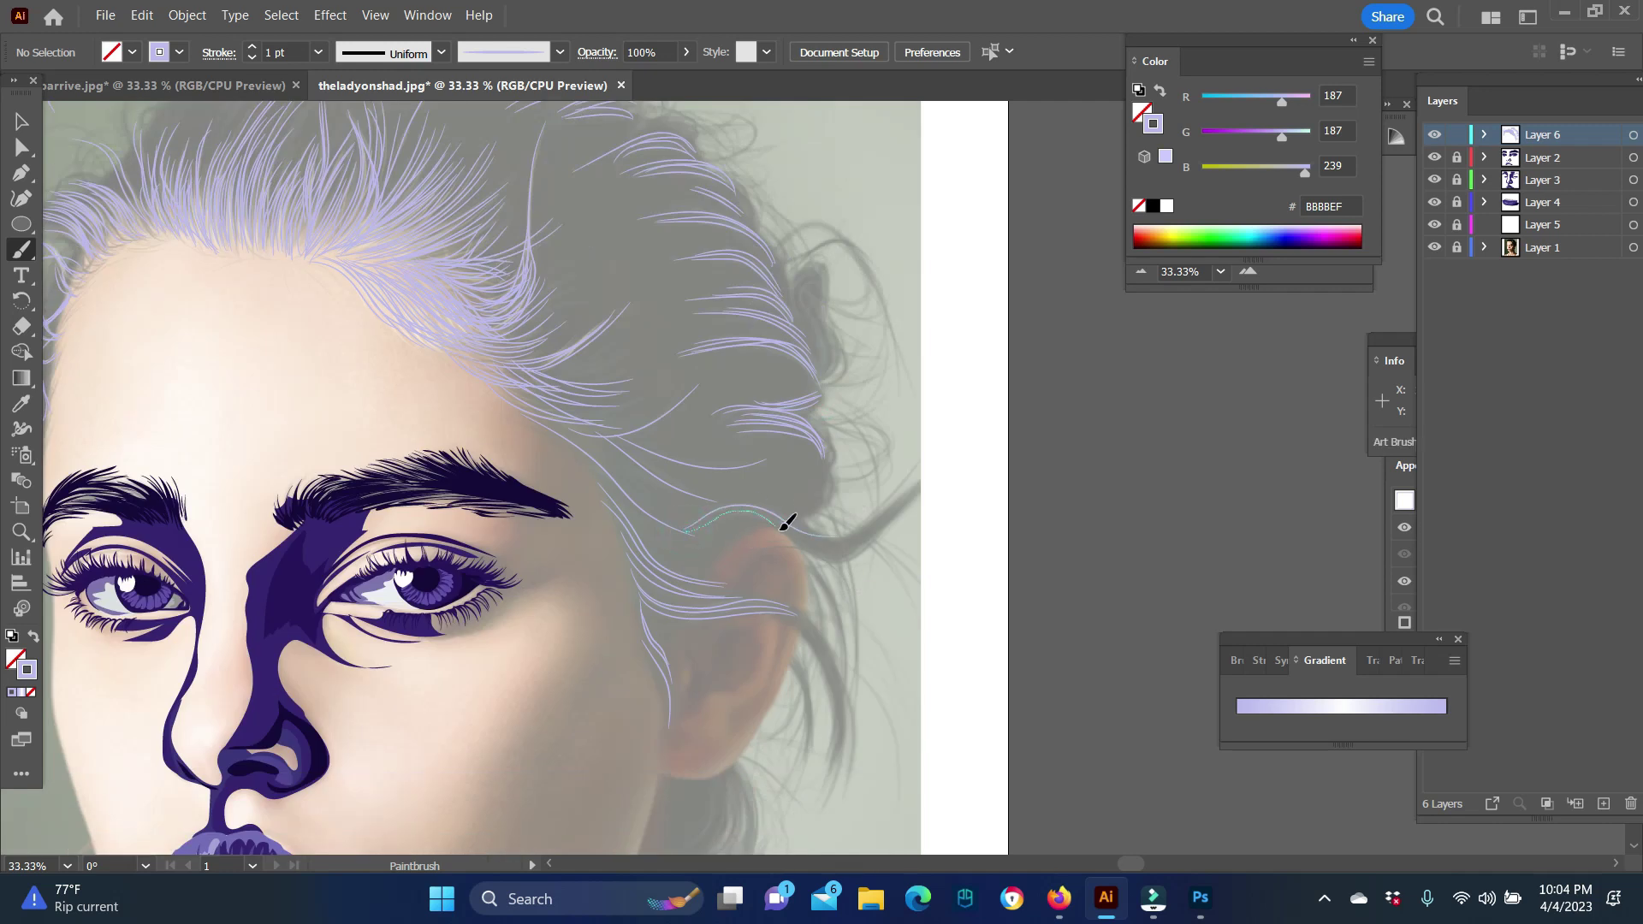
pyautogui.scroll(-2, 860, 573)
pyautogui.scroll(-3, 759, 532)
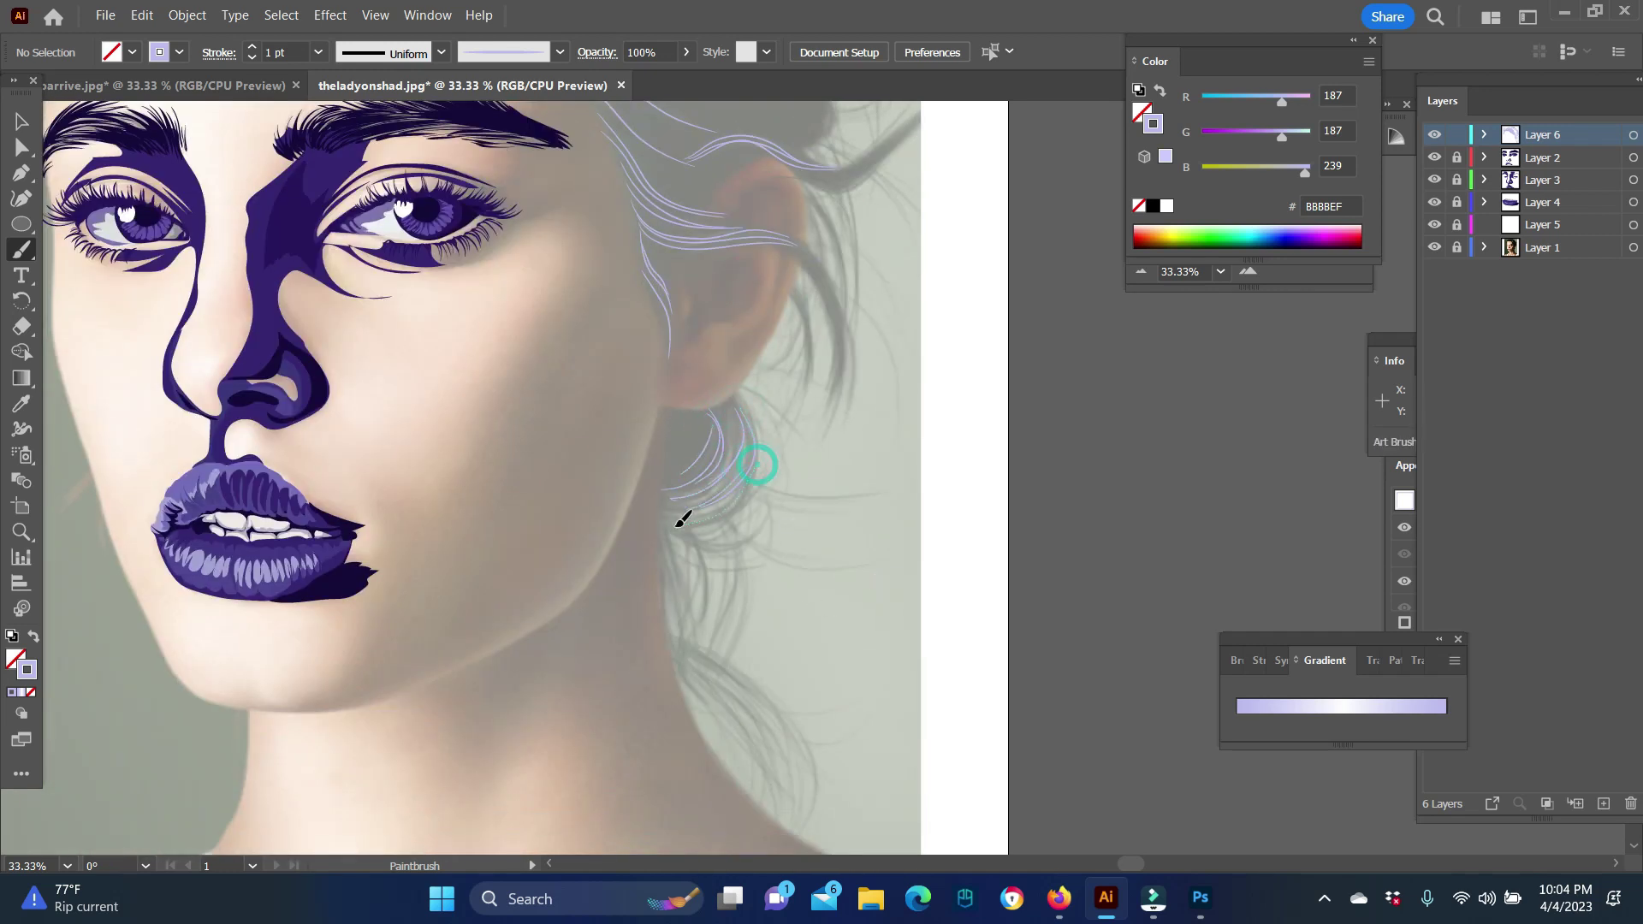
pyautogui.moveTo(682, 519); pyautogui.dragTo(682, 519)
pyautogui.scroll(-2, 822, 484)
pyautogui.scroll(2, 822, 484)
# Step: Draw another hair strand beside the ear, then switch to a darker purple
pyautogui.click(1311, 246)
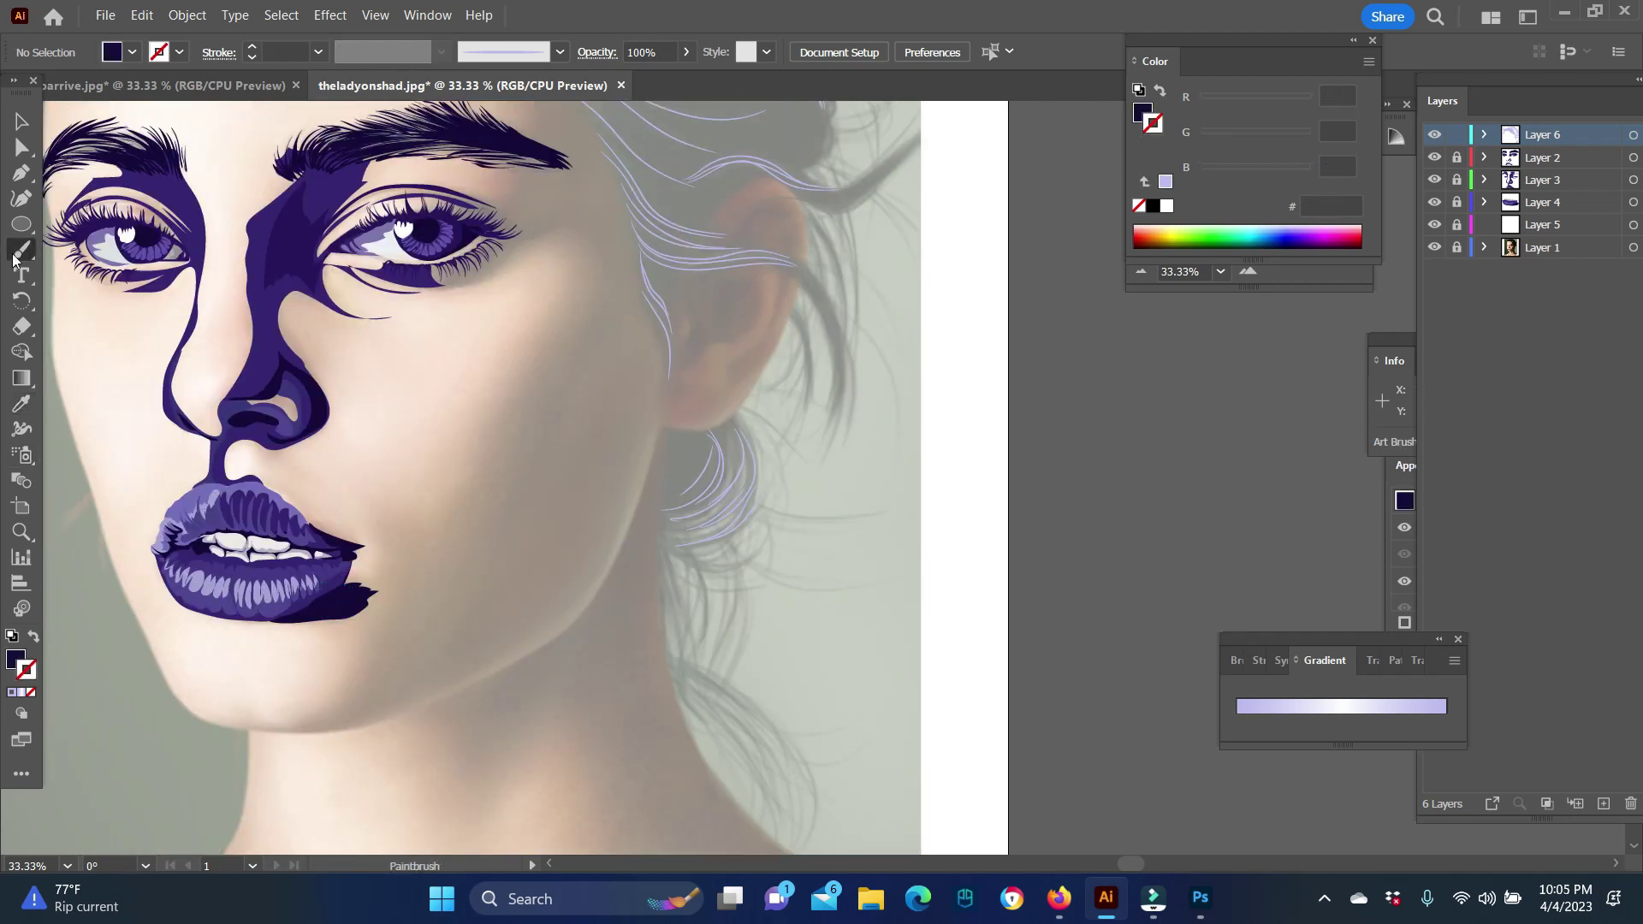
pyautogui.moveTo(890, 509); pyautogui.dragTo(751, 492)
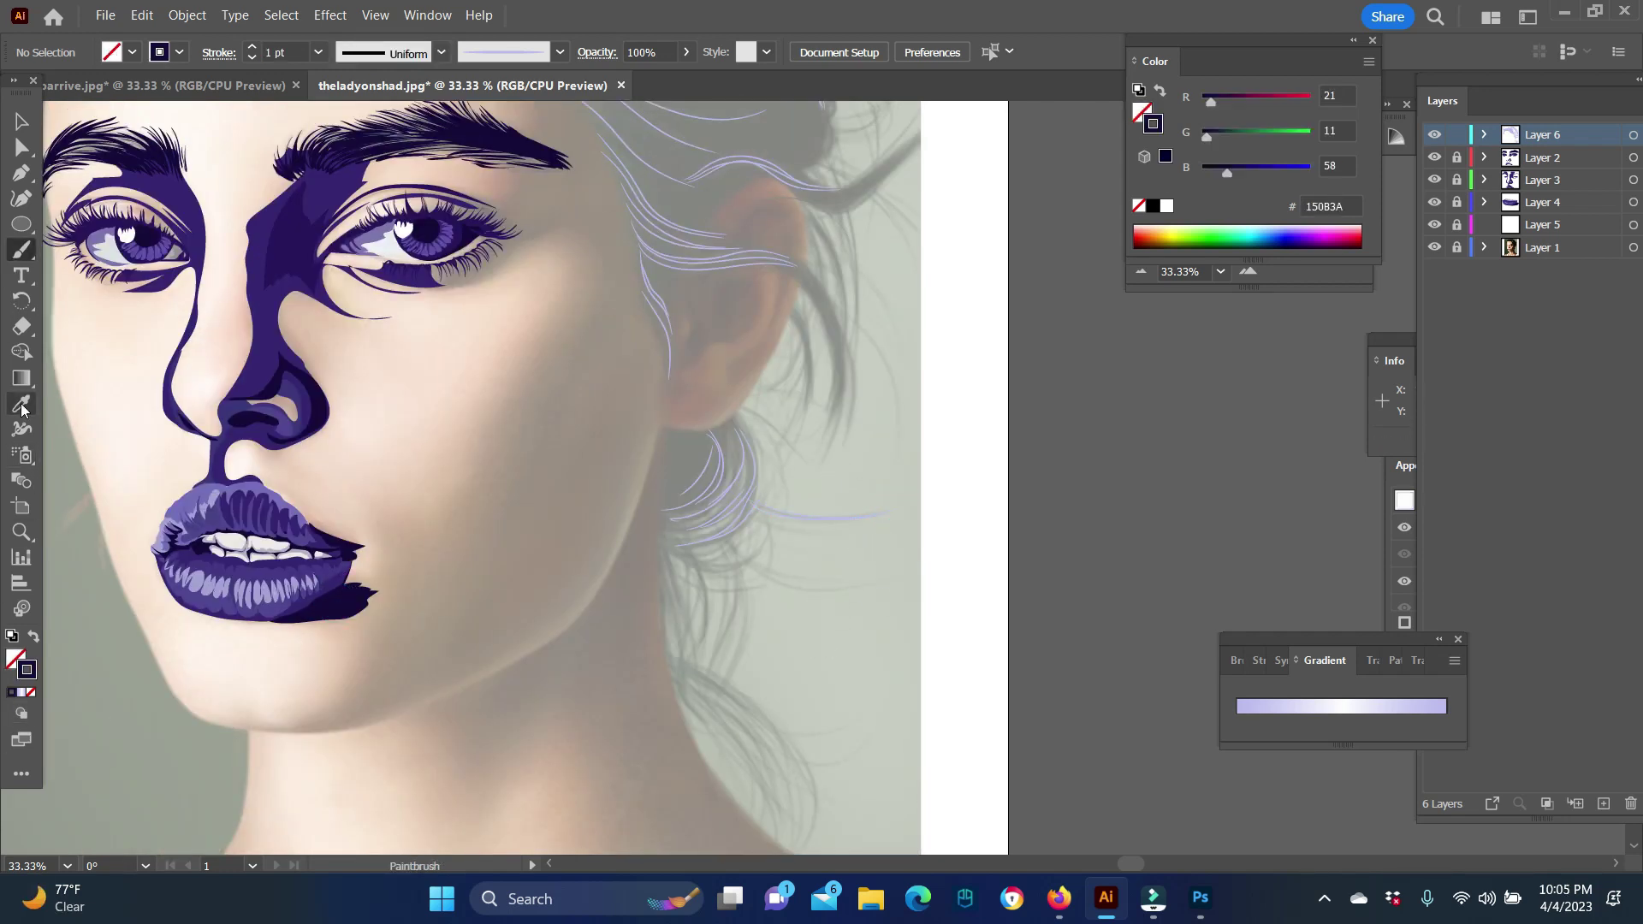
pyautogui.doubleClick(26, 669)
pyautogui.press('Return')
# Step: Draw a thin flat ellipse and save it as a new Art Brush
pyautogui.click(22, 224)
pyautogui.moveTo(855, 668); pyautogui.dragTo(997, 667)
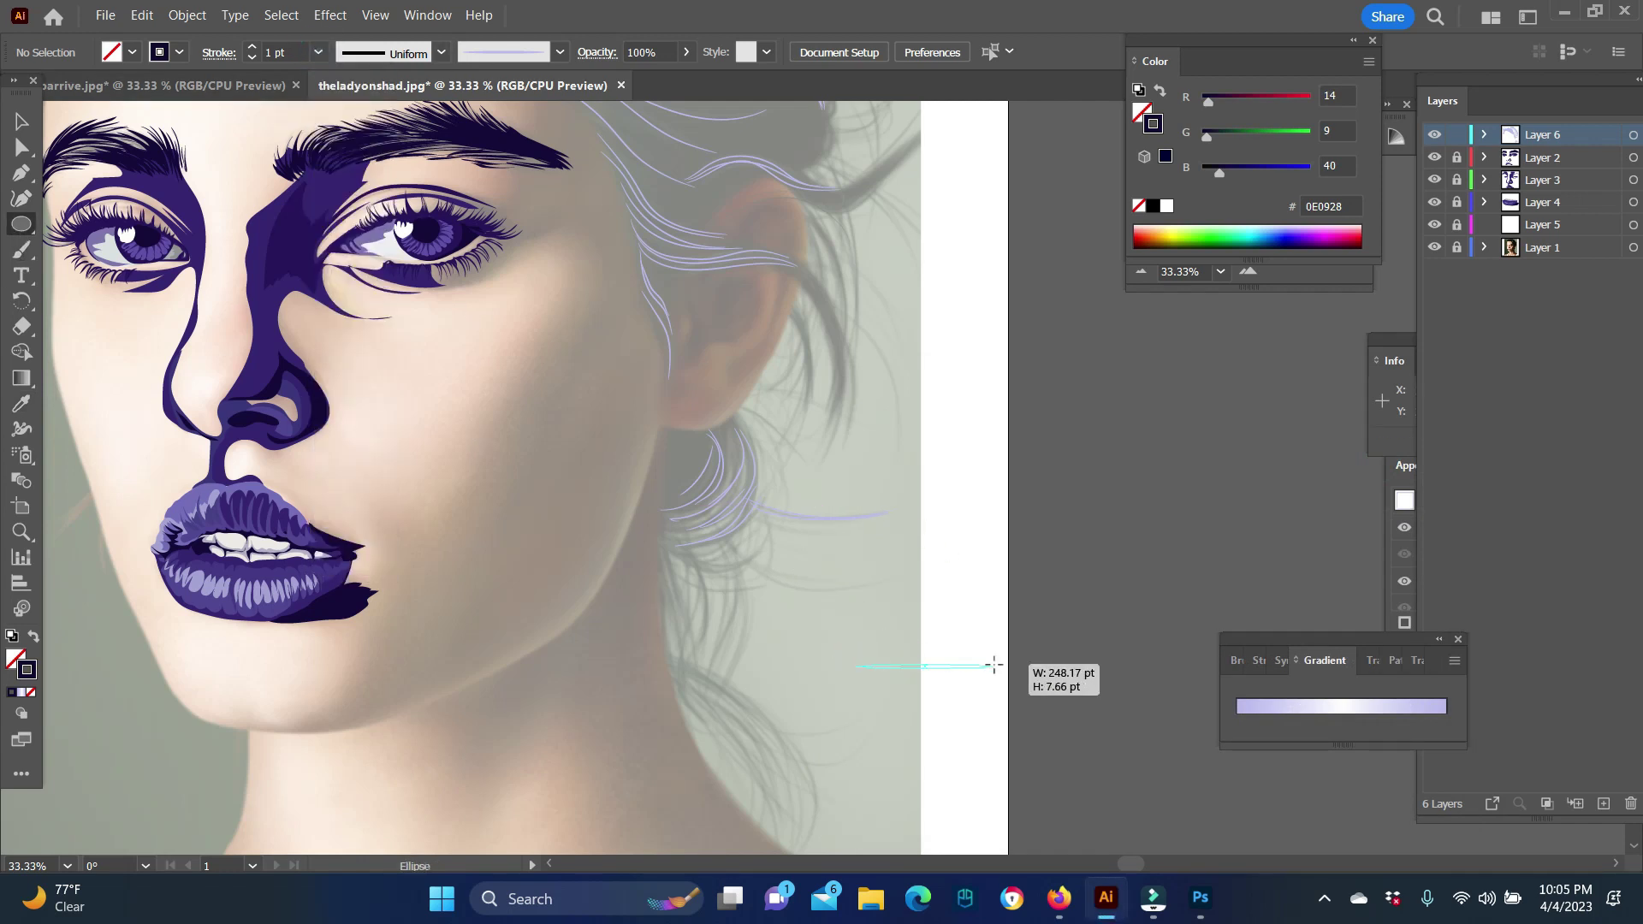
pyautogui.click(442, 52)
pyautogui.click(558, 53)
pyautogui.click(506, 219)
pyautogui.click(763, 593)
pyautogui.click(1069, 772)
# Step: Set the colour to near-black purple 090621
pyautogui.doubleClick(15, 663)
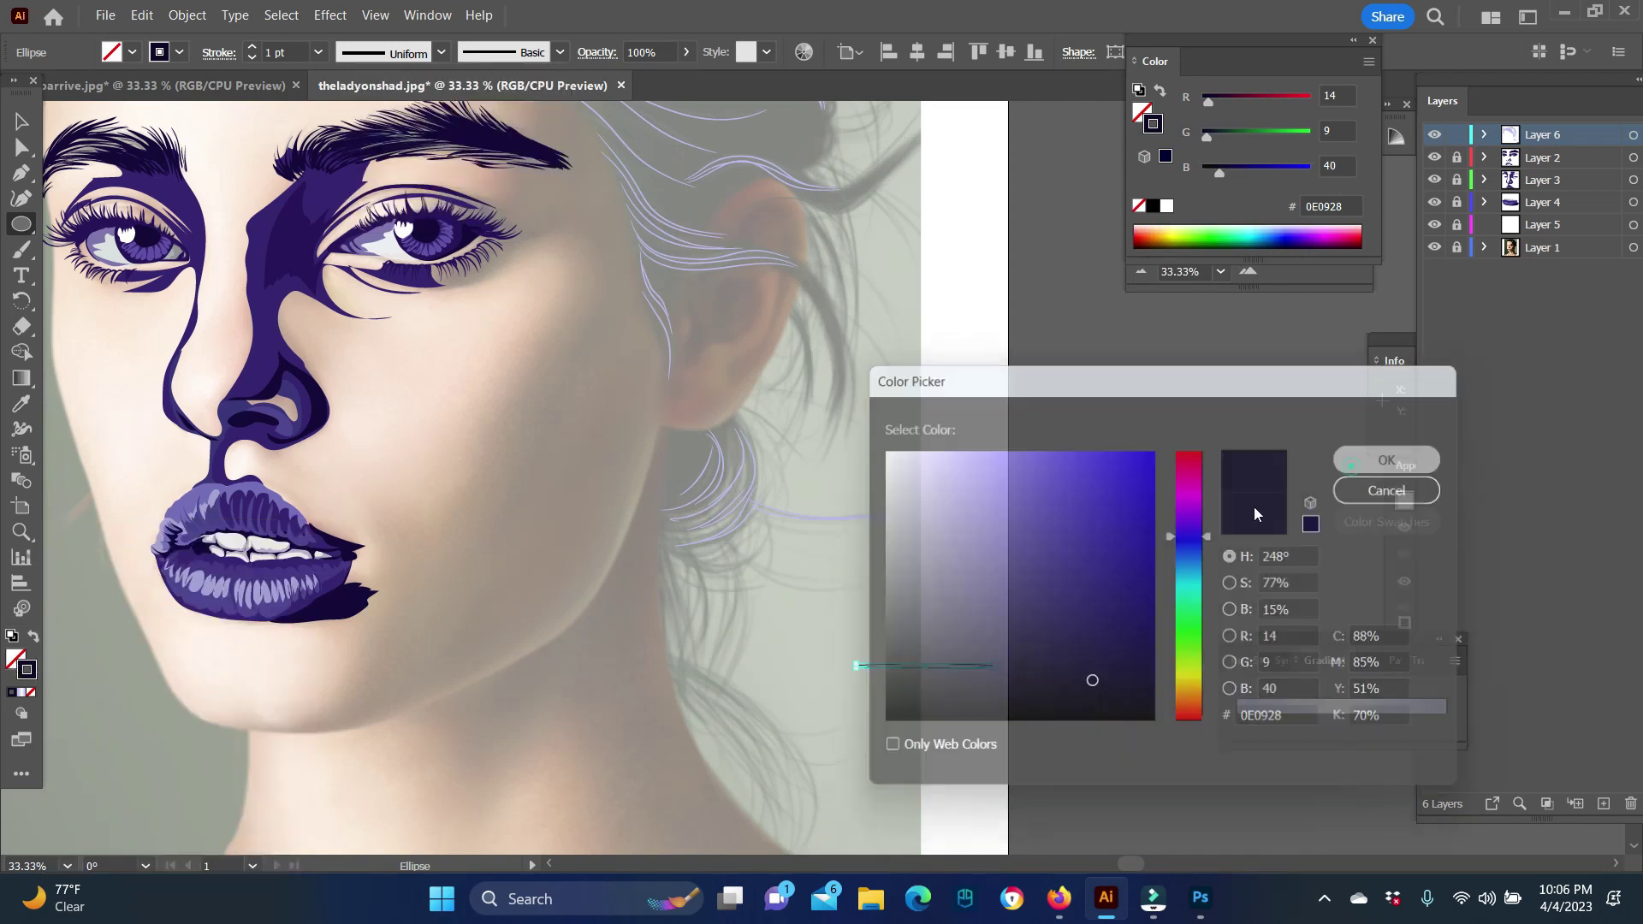
pyautogui.write('090621')
pyautogui.press('Return')
# Step: Test the new brush with two strokes, undo them, and delete the flat ellipse
pyautogui.press('b')
pyautogui.moveTo(941, 611); pyautogui.dragTo(896, 631)
pyautogui.moveTo(951, 534); pyautogui.dragTo(926, 585)
pyautogui.hotkey('ctrl', 'z')
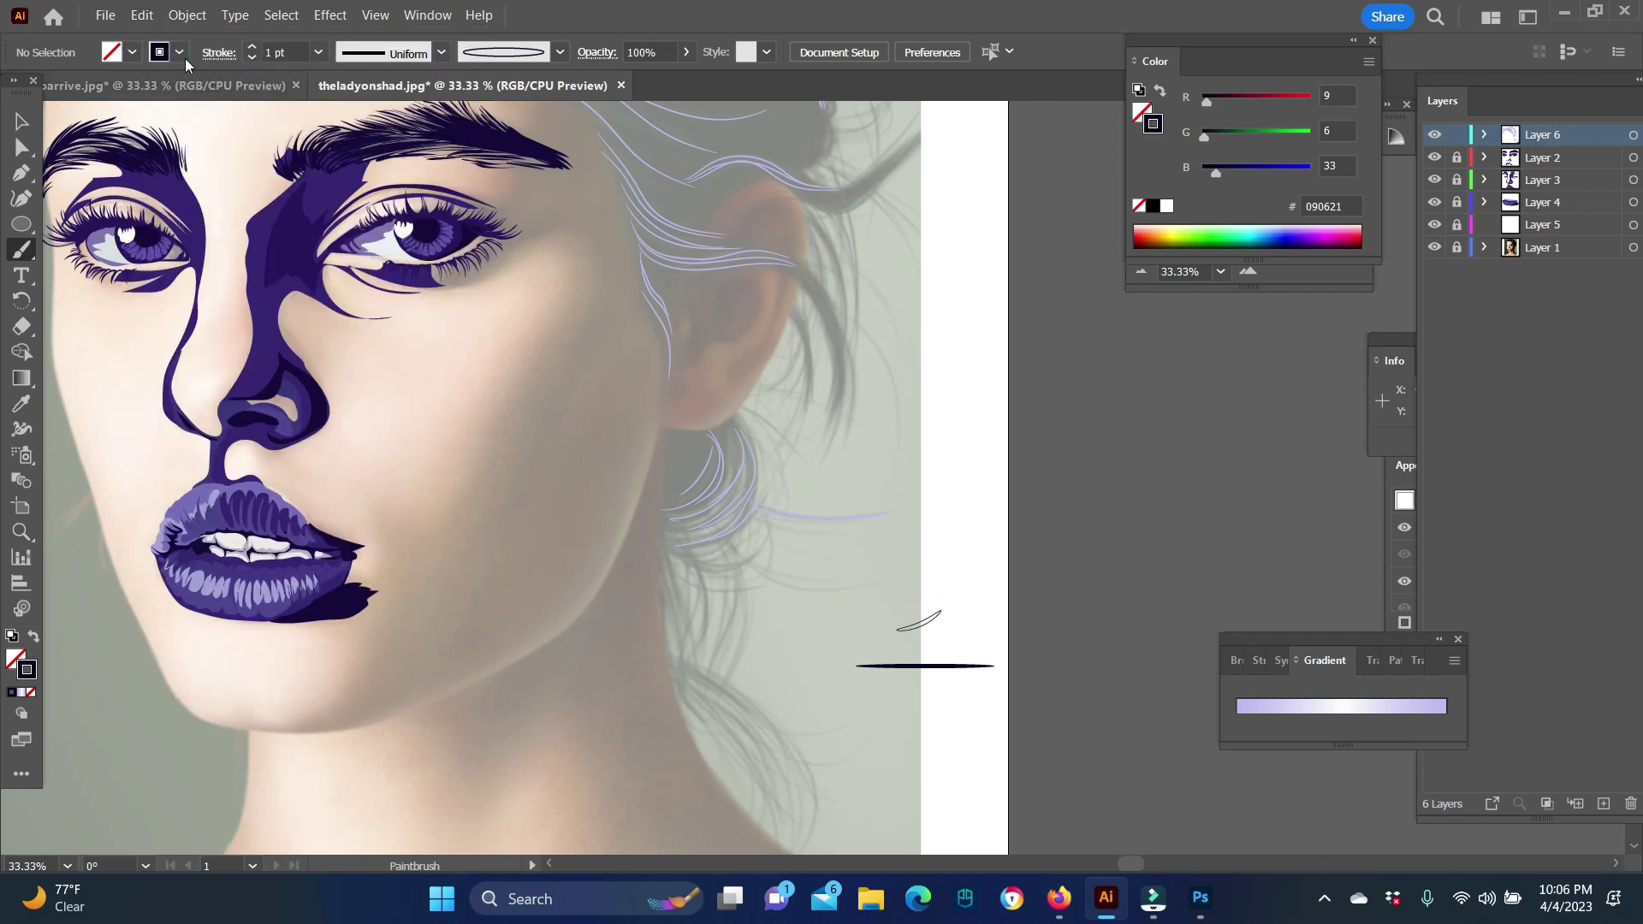
pyautogui.hotkey('ctrl', 'z')
pyautogui.press('Delete')
# Step: Make a longer, thinner ellipse into a new Art Brush and delete the template ellipse
pyautogui.press('l')
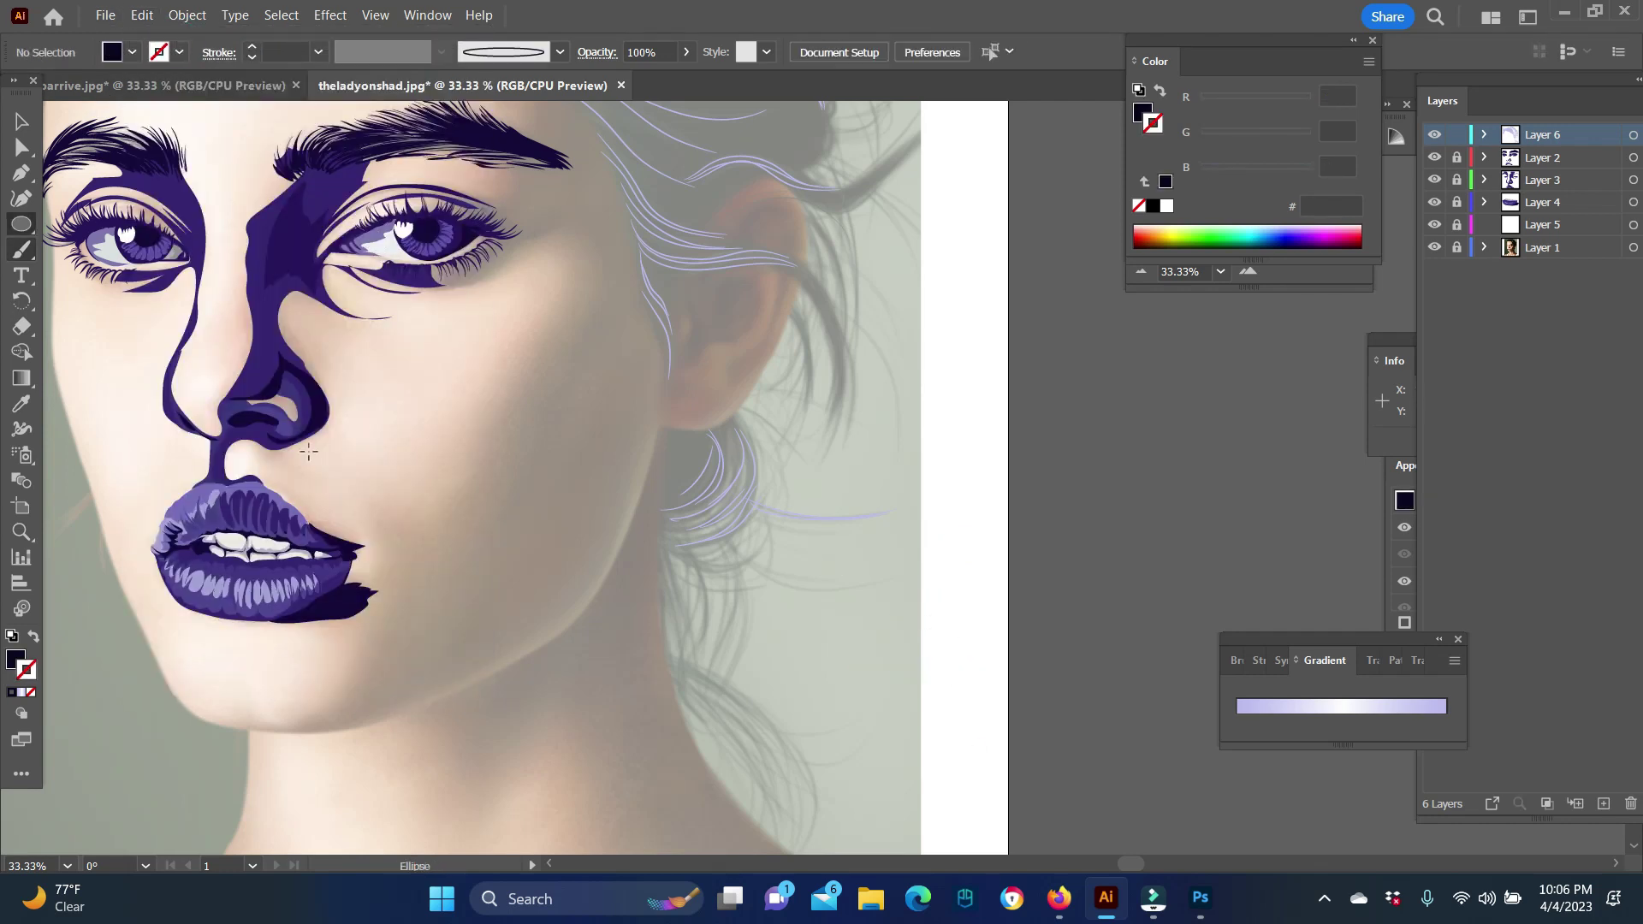
pyautogui.moveTo(808, 661); pyautogui.dragTo(1005, 701)
pyautogui.click(503, 53)
pyautogui.click(505, 222)
pyautogui.click(783, 599)
pyautogui.press('Escape')
pyautogui.press('b')
pyautogui.click(142, 15)
pyautogui.click(172, 77)
# Step: Paint dark tapered strands near the jaw and curving down below the ear
pyautogui.moveTo(726, 535); pyautogui.dragTo(890, 583)
pyautogui.moveTo(667, 544); pyautogui.dragTo(702, 549)
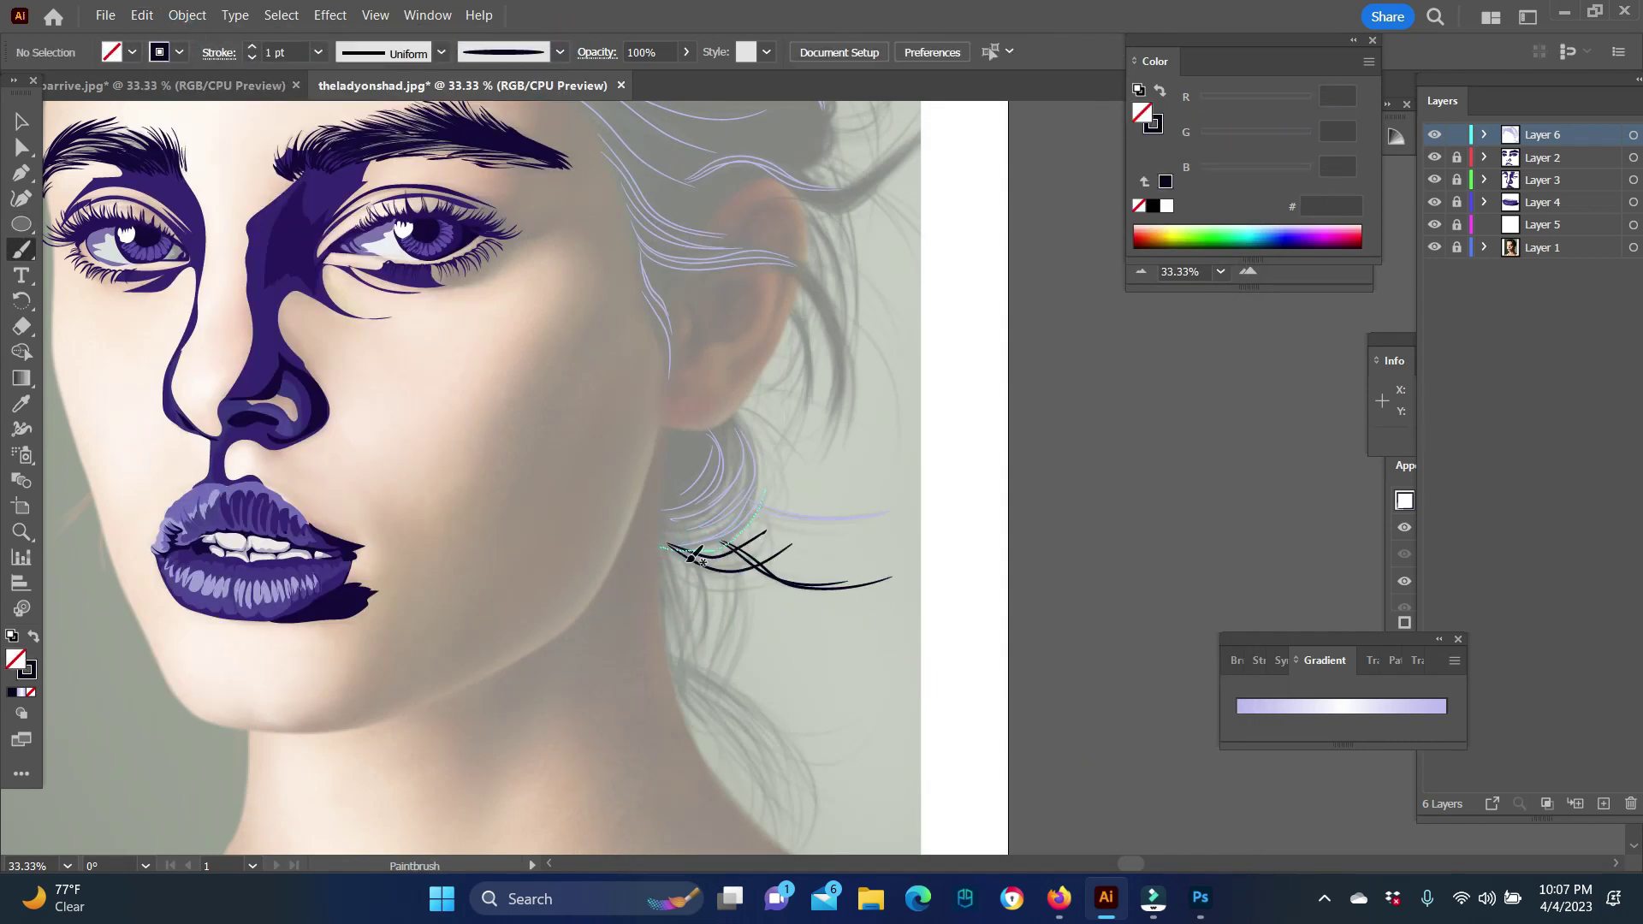
pyautogui.moveTo(695, 680); pyautogui.dragTo(659, 552)
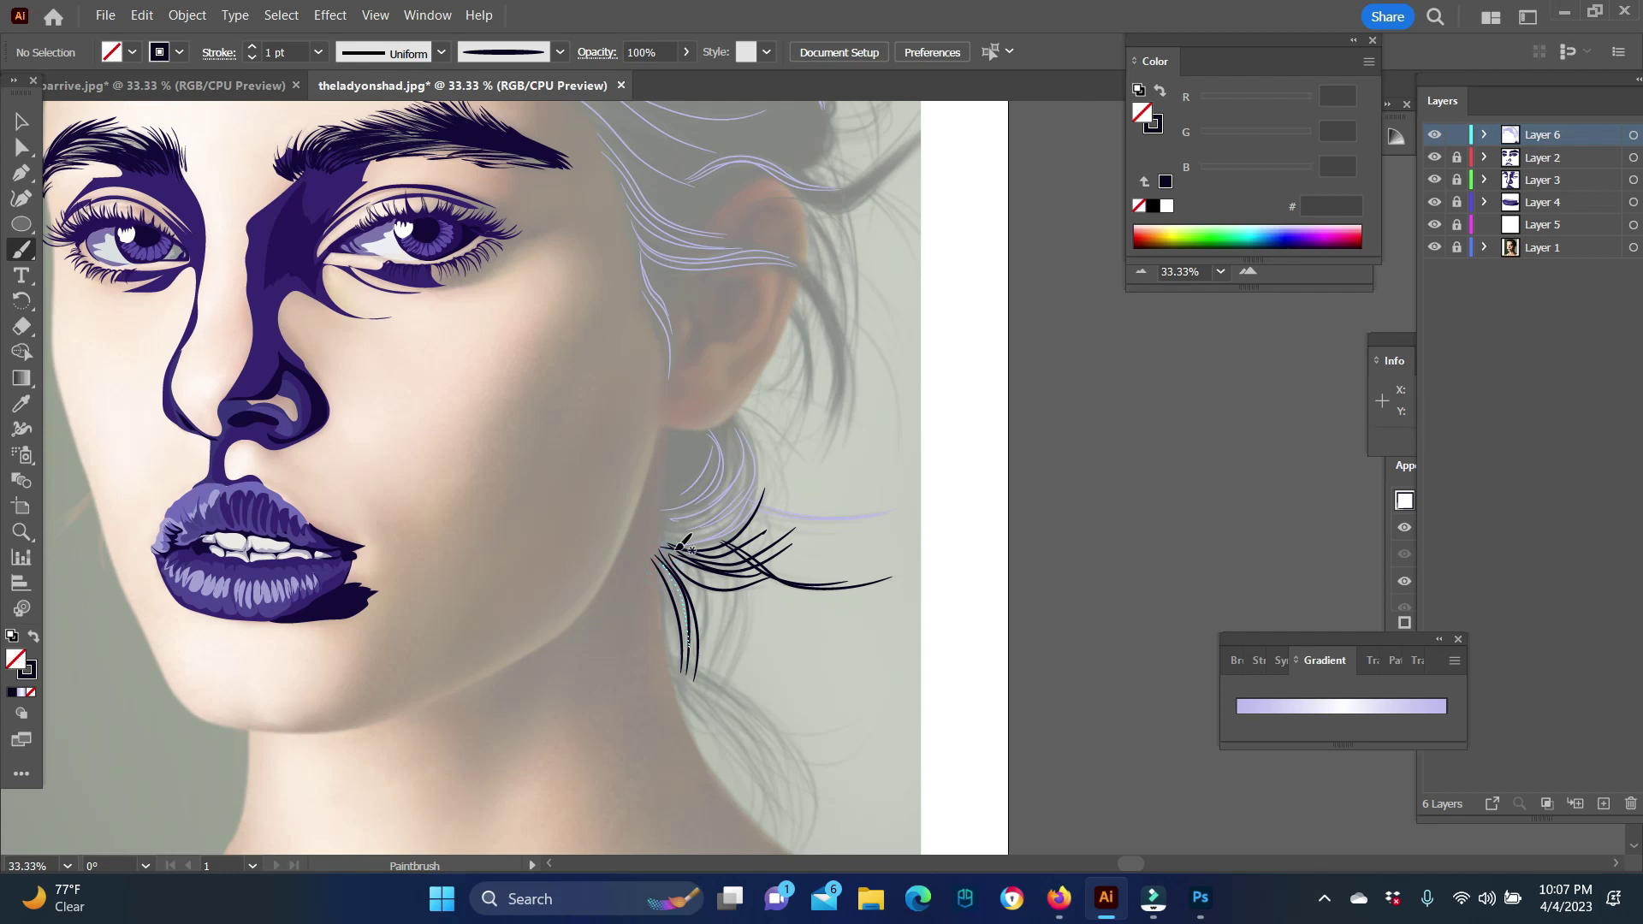
pyautogui.scroll(-2, 749, 588)
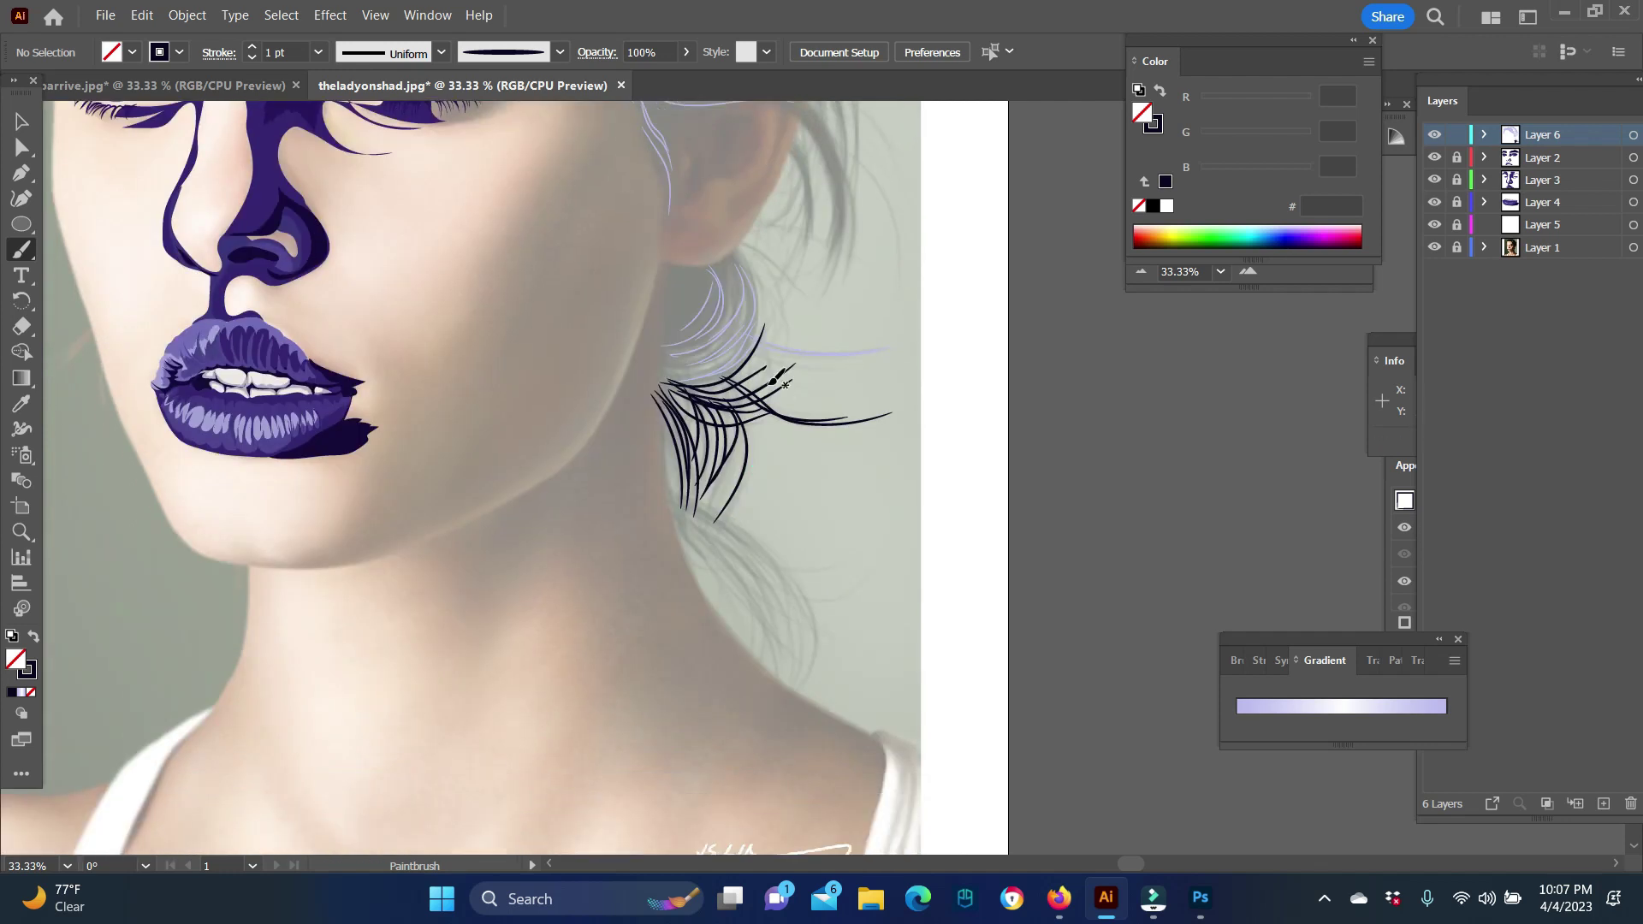
# Step: Add more dark tapered strands down the neck and around the ear
pyautogui.moveTo(744, 515); pyautogui.dragTo(807, 671)
pyautogui.moveTo(676, 500)
pyautogui.mouseDown()
pyautogui.moveTo(762, 576)
pyautogui.moveTo(800, 672)
pyautogui.moveTo(676, 505)
pyautogui.moveTo(774, 635)
pyautogui.moveTo(684, 509)
pyautogui.moveTo(852, 578)
pyautogui.moveTo(813, 565)
pyautogui.moveTo(757, 612)
pyautogui.mouseUp()
pyautogui.scroll(5, 725, 490)
pyautogui.moveTo(670, 580)
pyautogui.mouseDown()
pyautogui.moveTo(719, 672)
pyautogui.moveTo(882, 599)
pyautogui.mouseUp()
pyautogui.moveTo(746, 453); pyautogui.dragTo(785, 552)
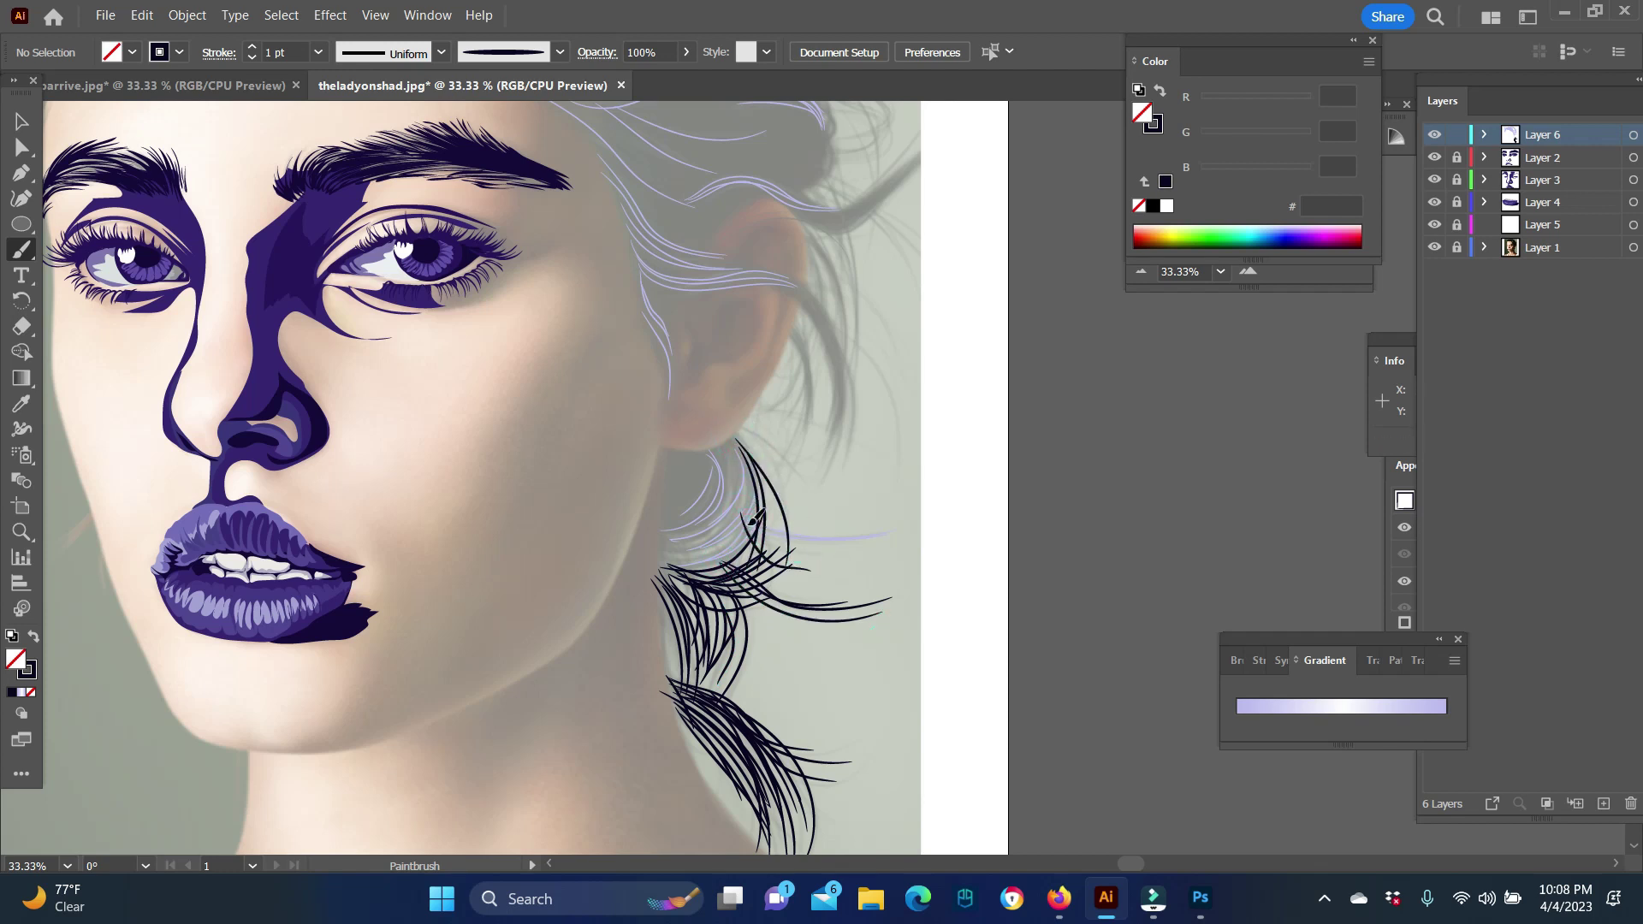
pyautogui.scroll(2, 881, 543)
pyautogui.scroll(3, 880, 543)
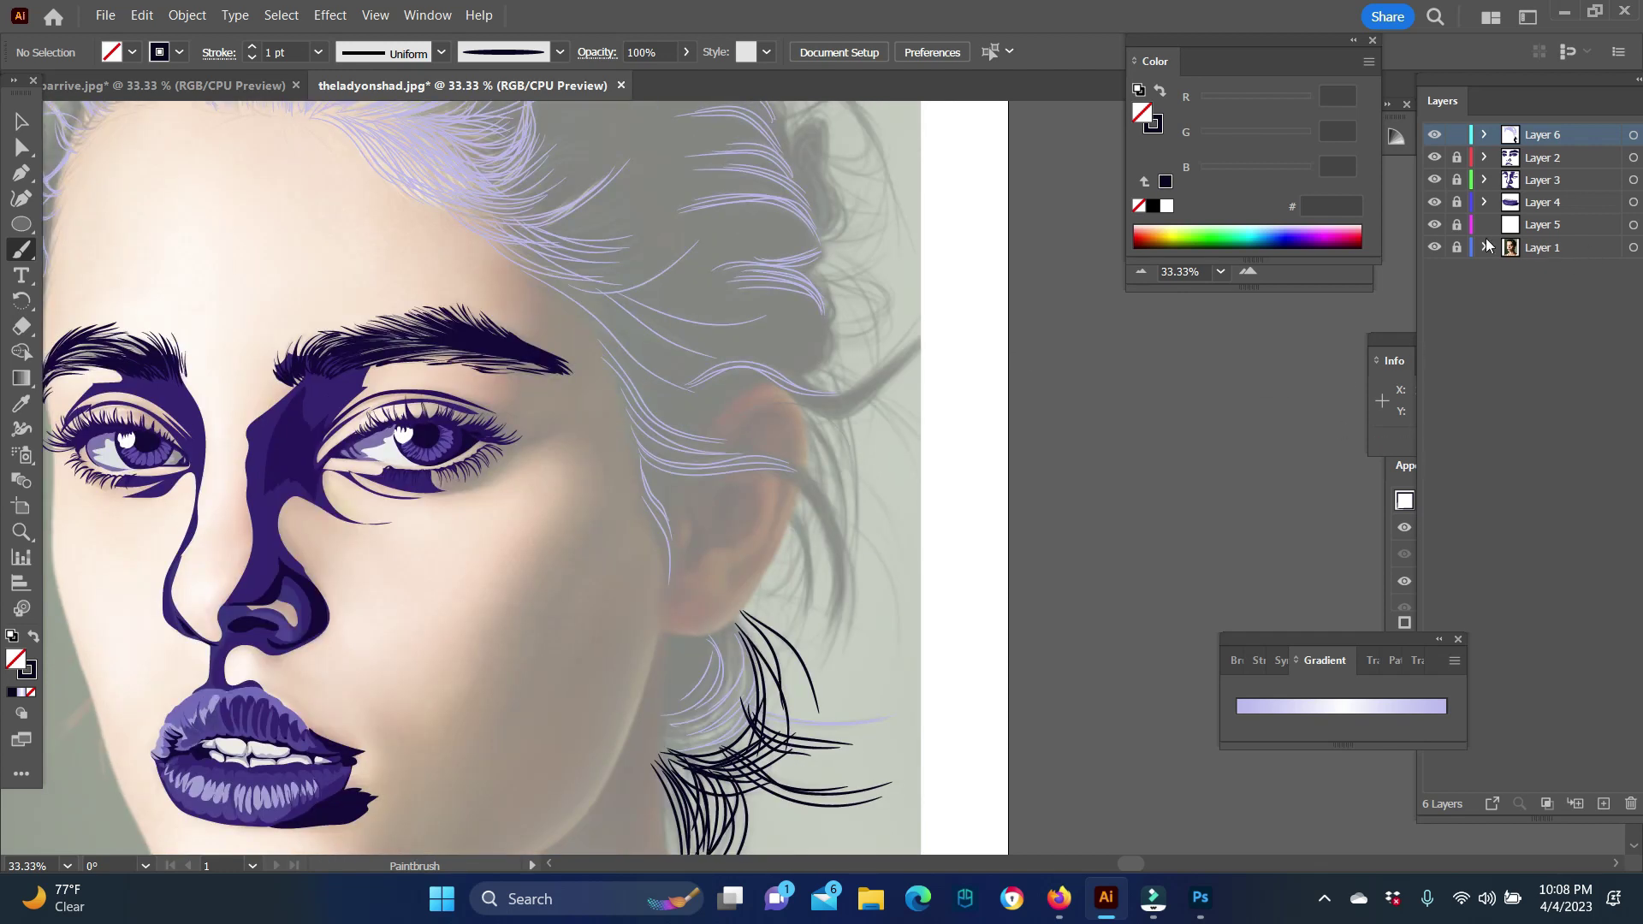
# Step: Add a new layer, swap to a purple fill, and pencil the dark ear shadow shape
pyautogui.click(1603, 804)
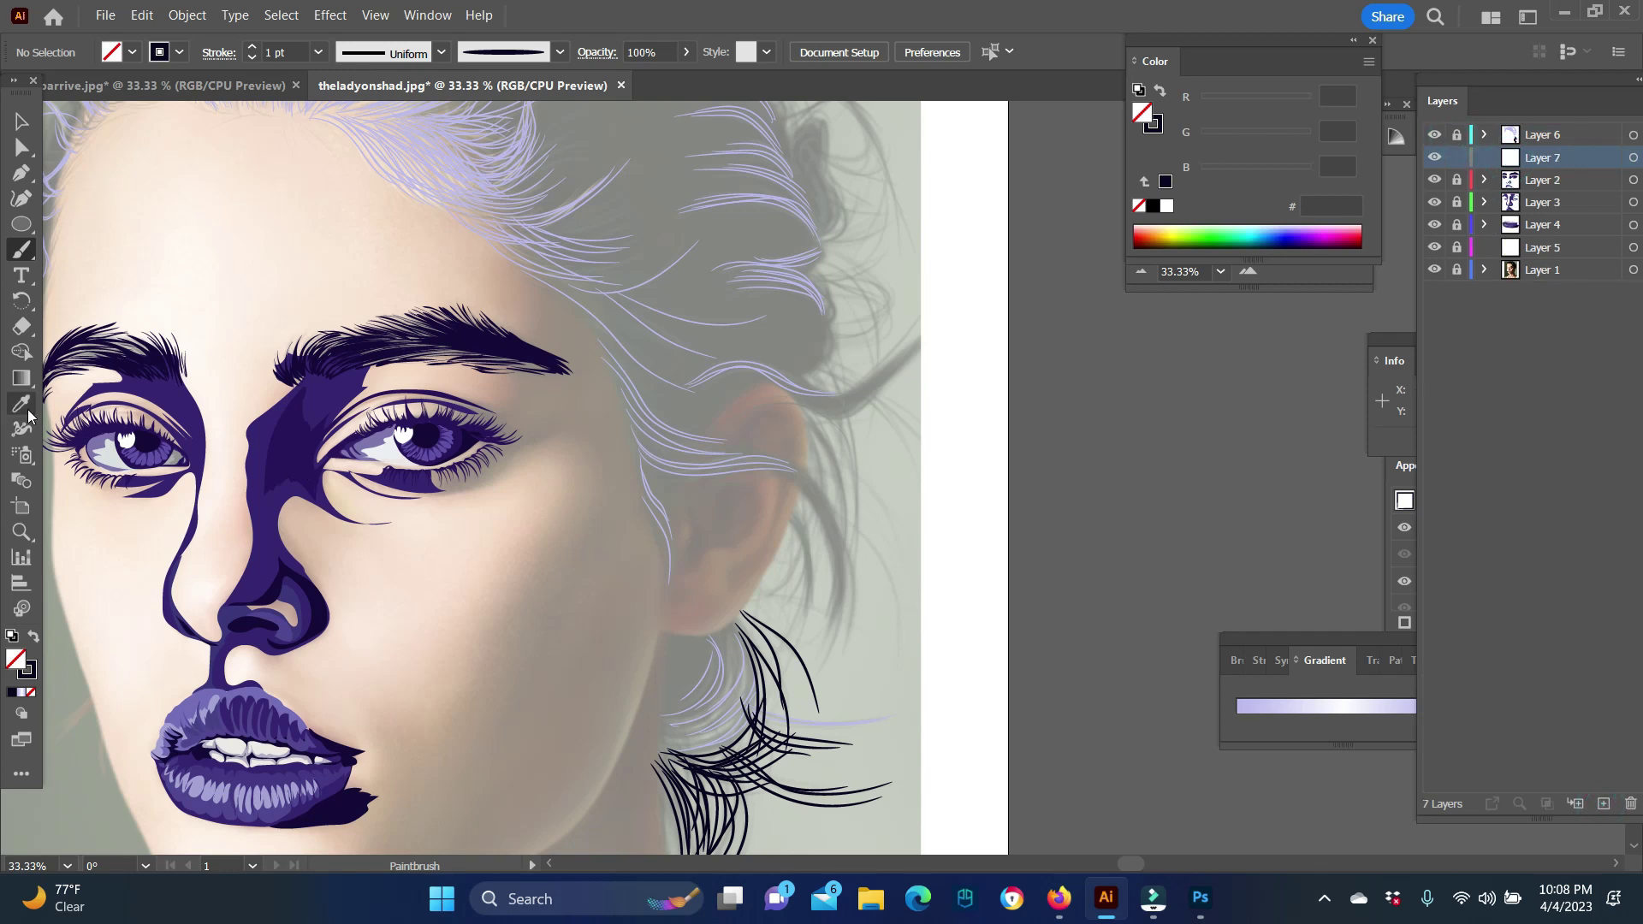
pyautogui.hotkey('shift', 'x')
pyautogui.press('n')
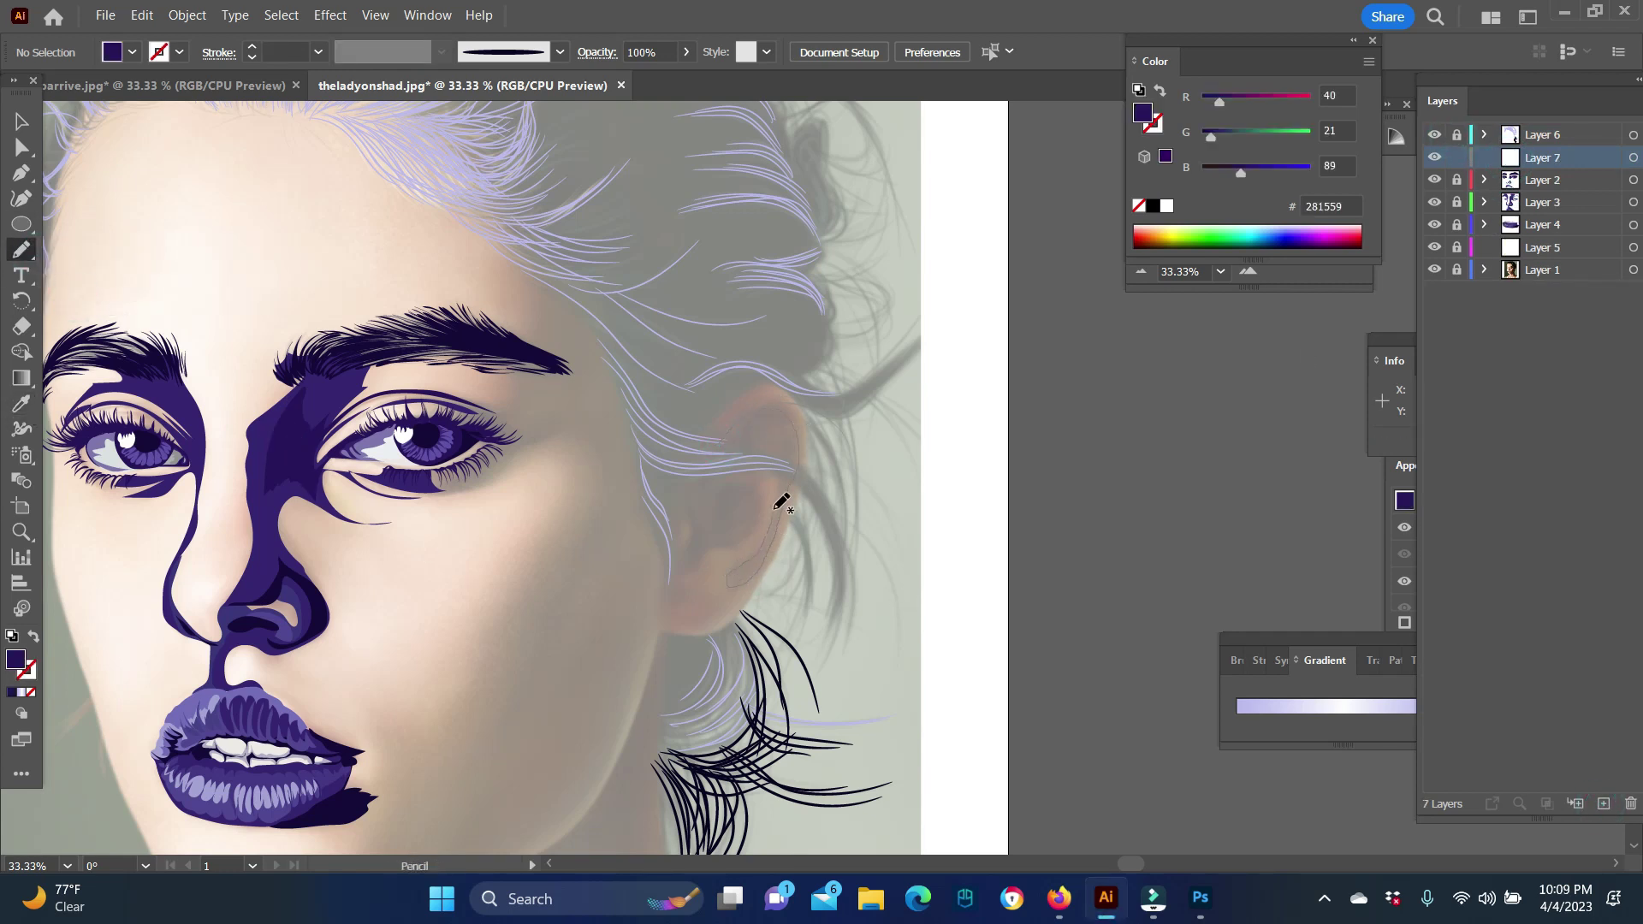
pyautogui.moveTo(771, 480); pyautogui.dragTo(775, 467)
pyautogui.scroll(-2, 1074, 730)
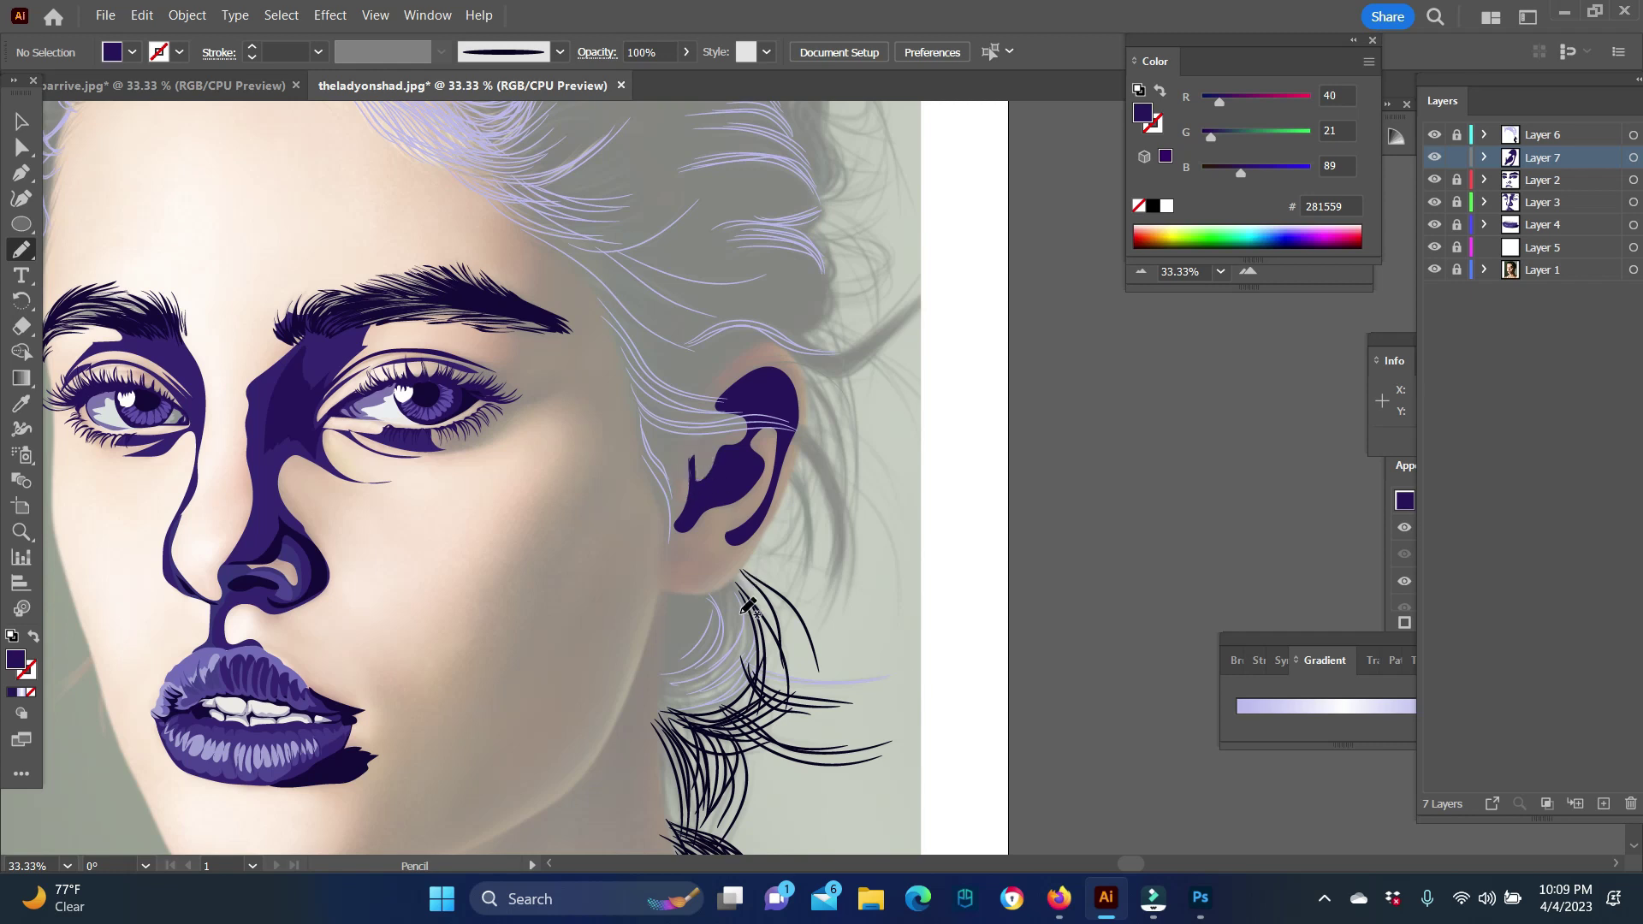
pyautogui.scroll(5, 747, 606)
# Step: Create a new layer for the hair fill and make it active
pyautogui.hscroll(-3, 747, 606)
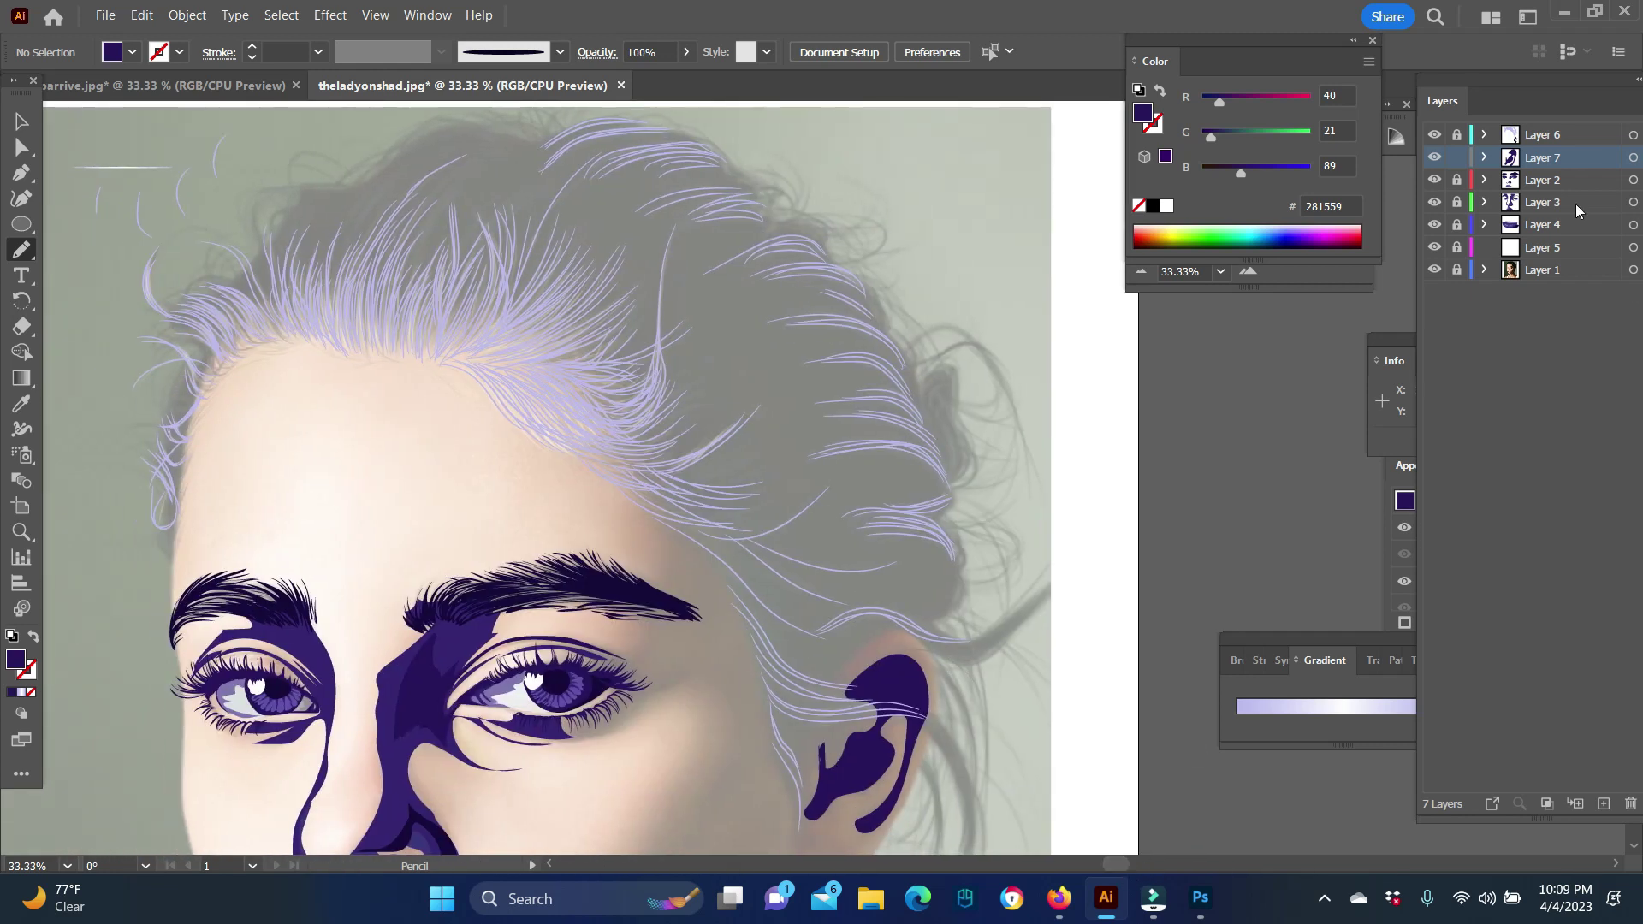
pyautogui.click(1543, 180)
pyautogui.click(1603, 804)
pyautogui.scroll(-3, 972, 587)
# Step: Trace closed dark purple pencil shapes over the hair mass, flicking a strand past the ear
pyautogui.moveTo(169, 515); pyautogui.dragTo(148, 408)
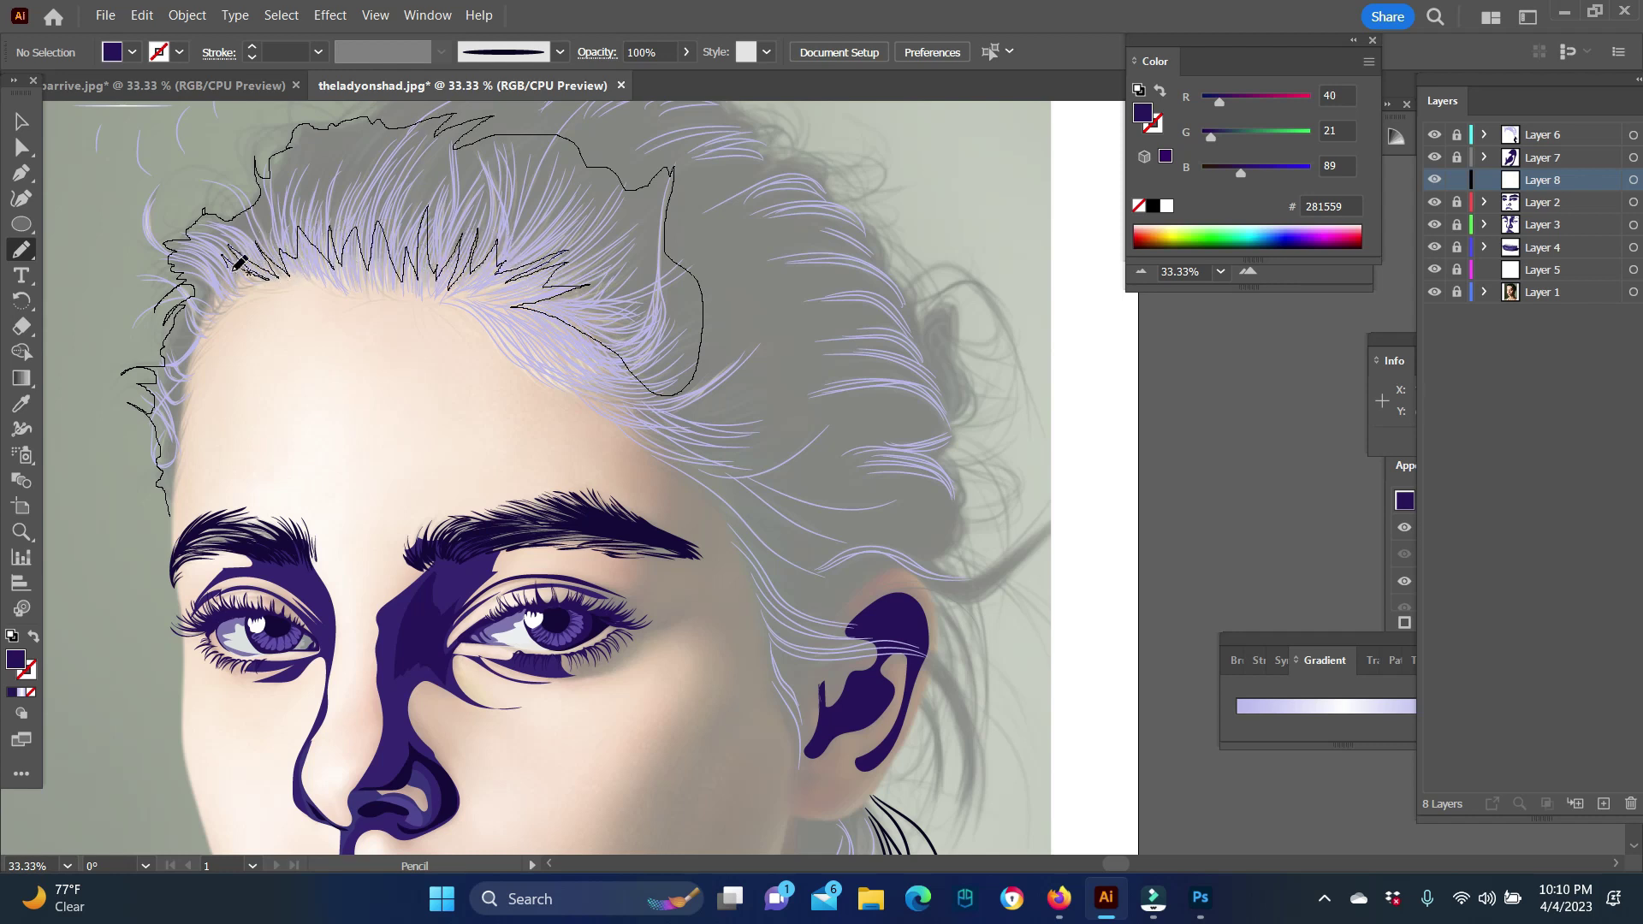
pyautogui.moveTo(177, 513); pyautogui.dragTo(175, 518)
pyautogui.scroll(3, 995, 405)
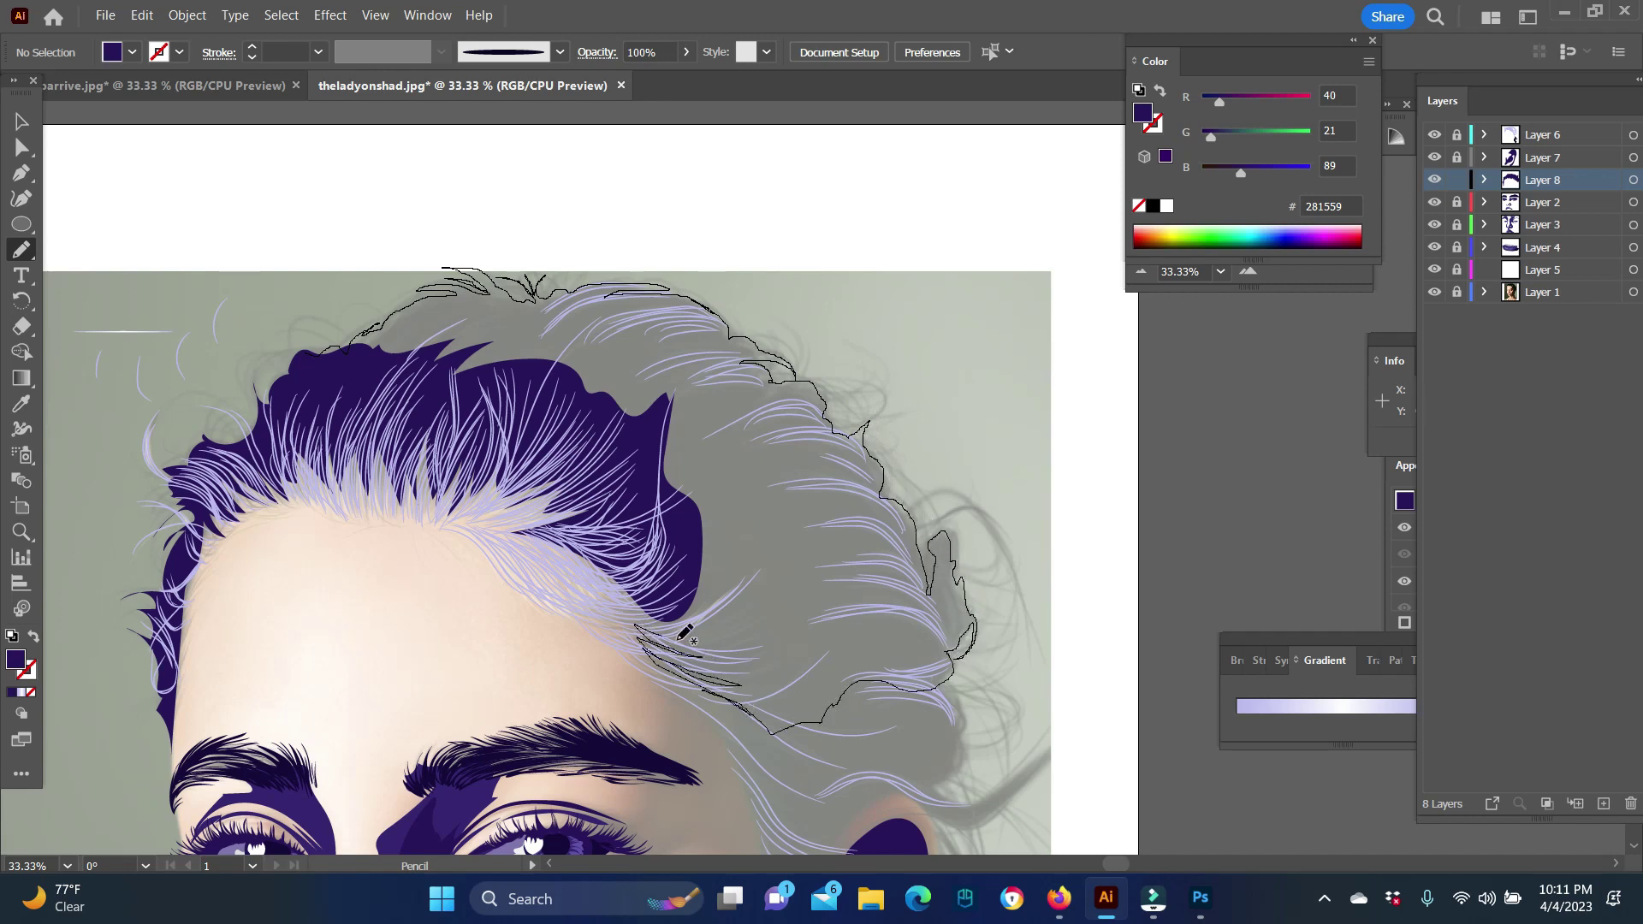
pyautogui.scroll(-4, 948, 537)
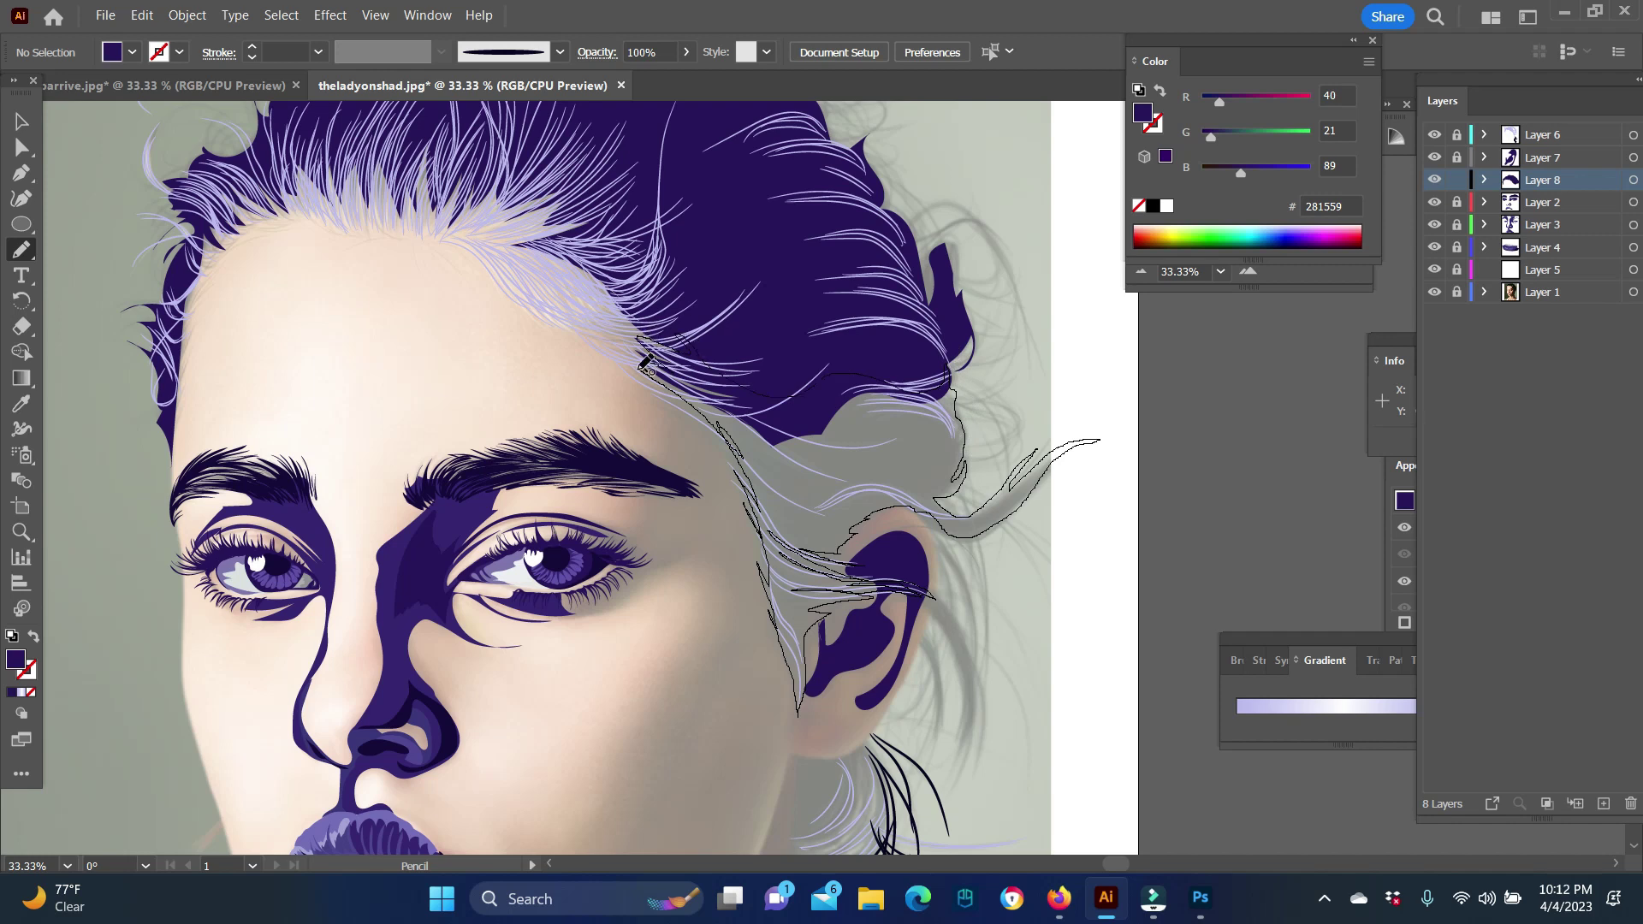
pyautogui.moveTo(646, 364); pyautogui.dragTo(648, 365)
pyautogui.scroll(2, 1051, 678)
pyautogui.moveTo(967, 436); pyautogui.dragTo(963, 453)
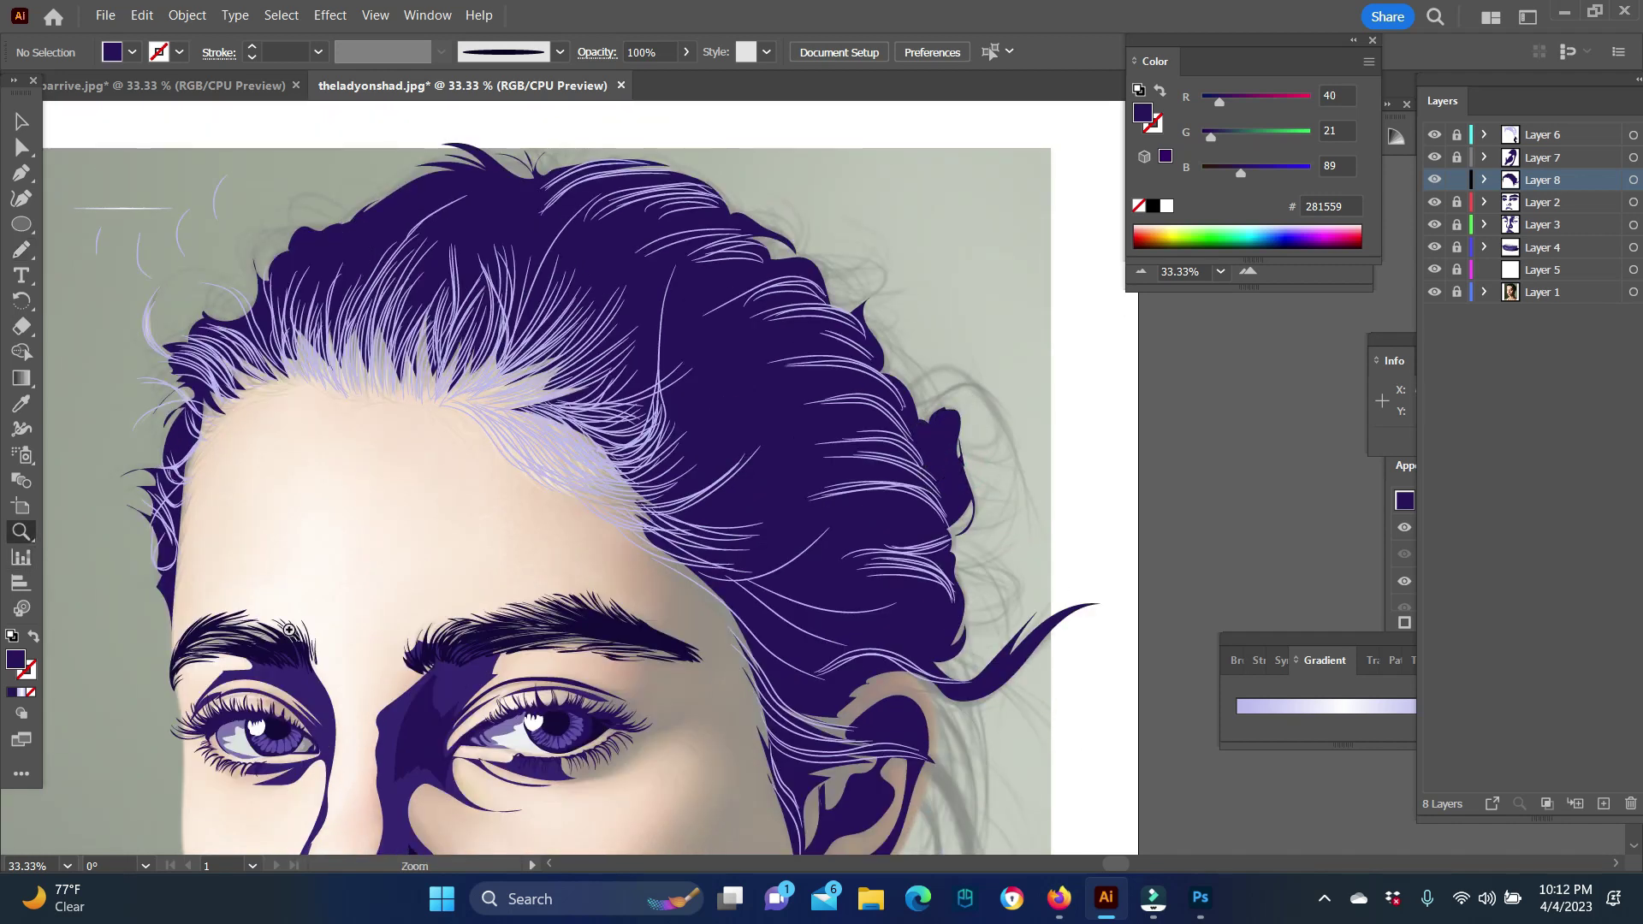
pyautogui.moveTo(898, 587); pyautogui.dragTo(1010, 590)
# Step: Sample the darker purple and pencil filled hair shapes below the ear and on the lower hair
pyautogui.press('i')
pyautogui.click(505, 244)
pyautogui.press('n')
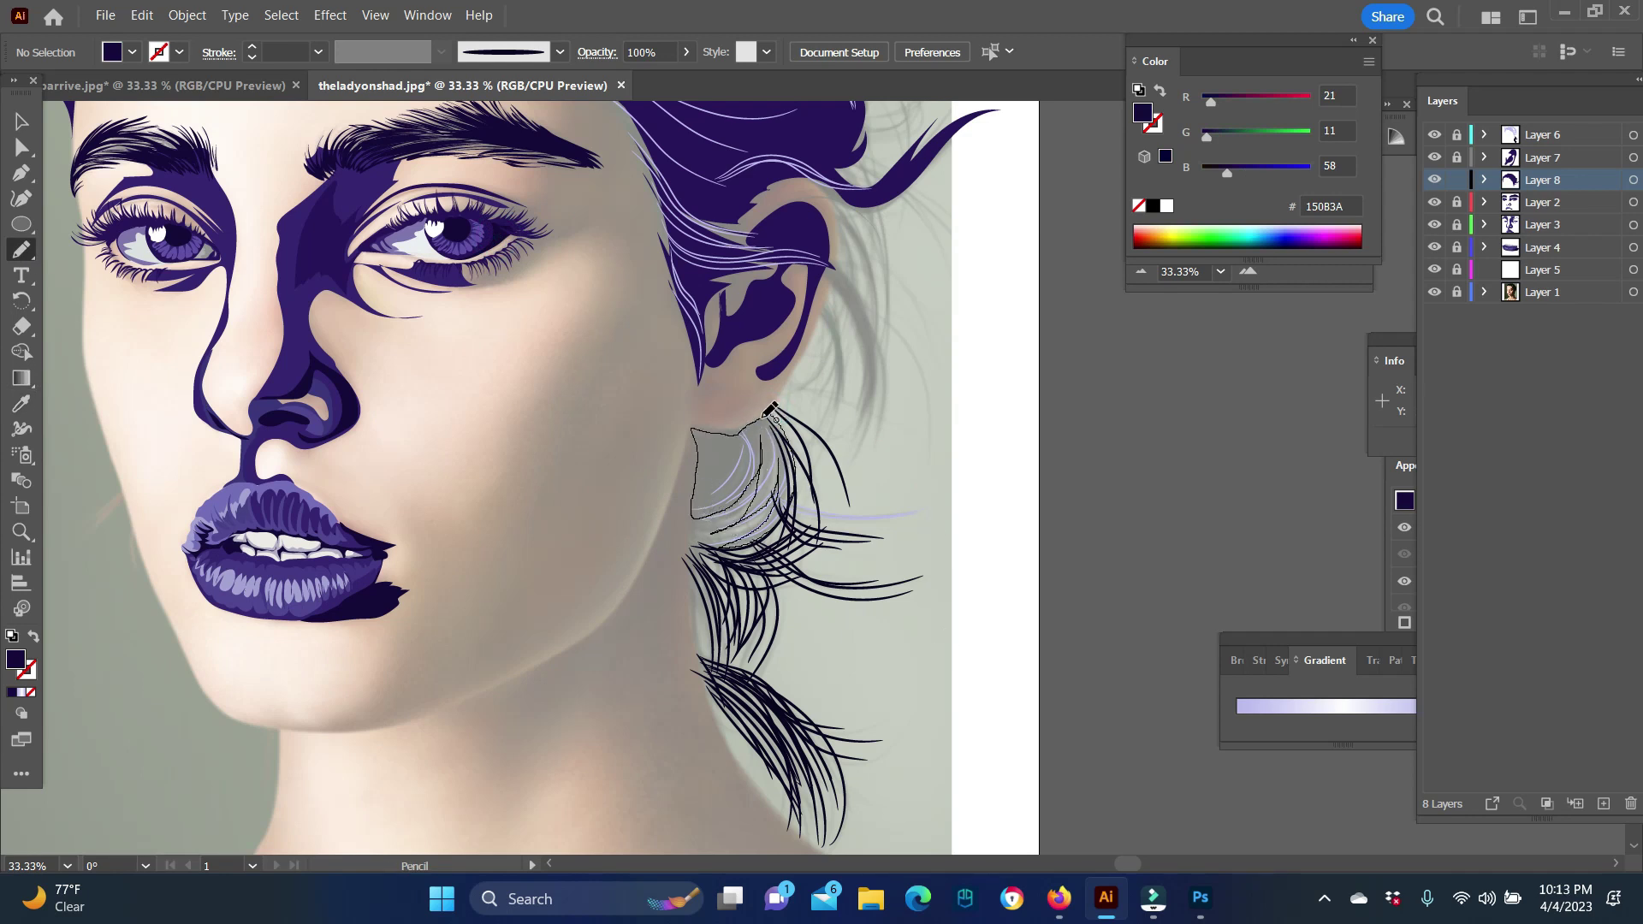
pyautogui.moveTo(765, 417); pyautogui.dragTo(768, 418)
pyautogui.scroll(-1, 809, 422)
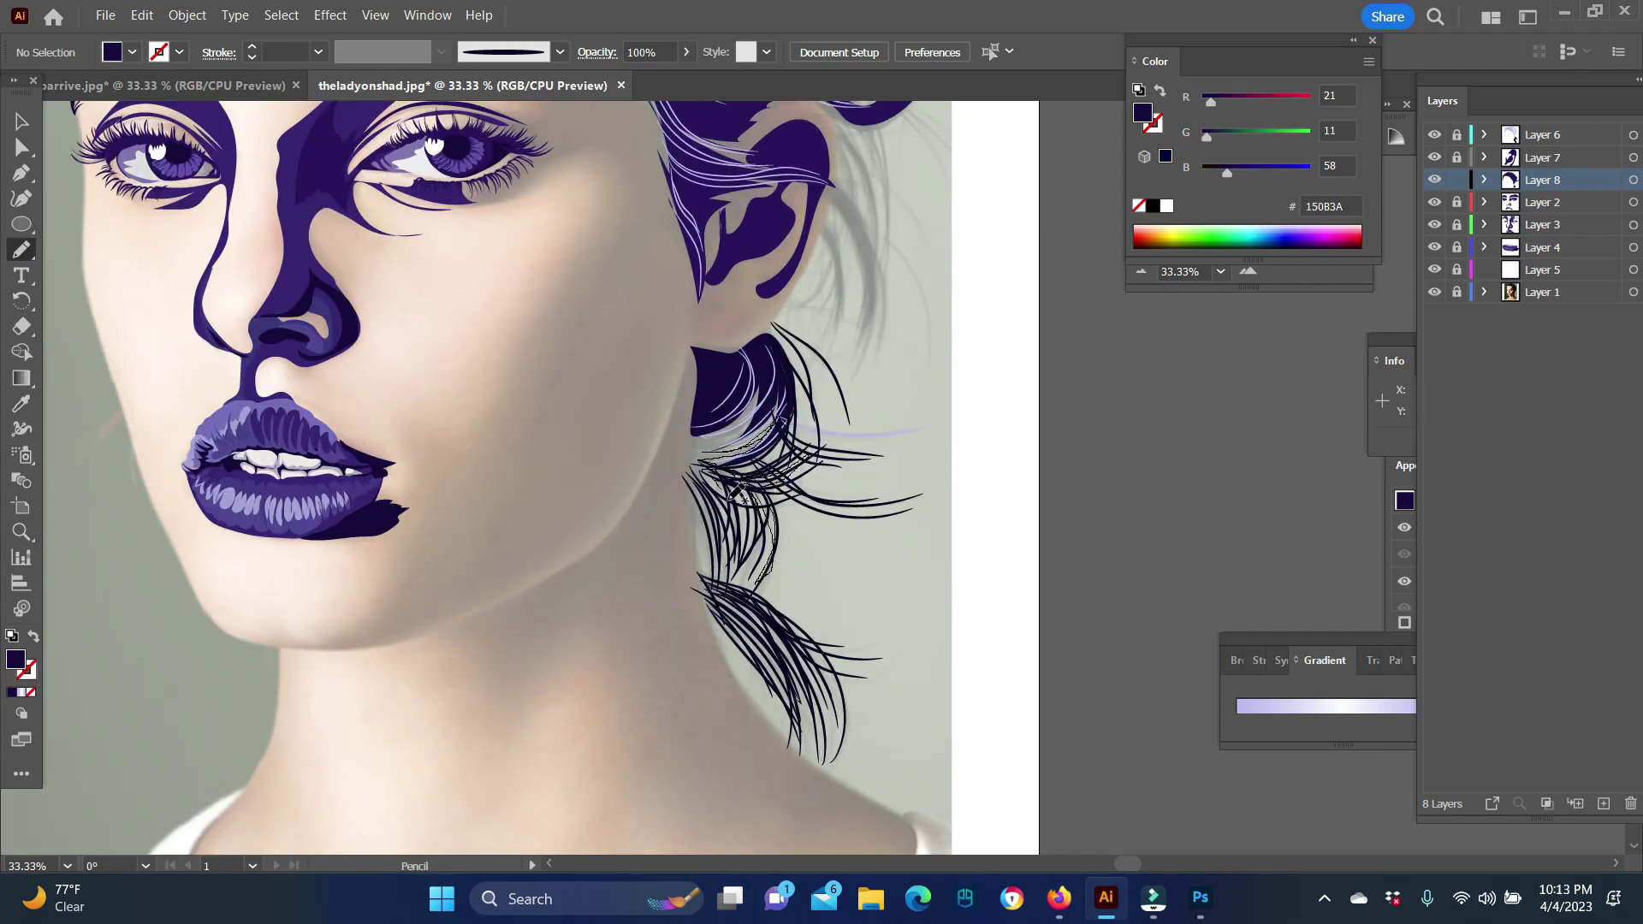
pyautogui.moveTo(696, 464); pyautogui.dragTo(691, 471)
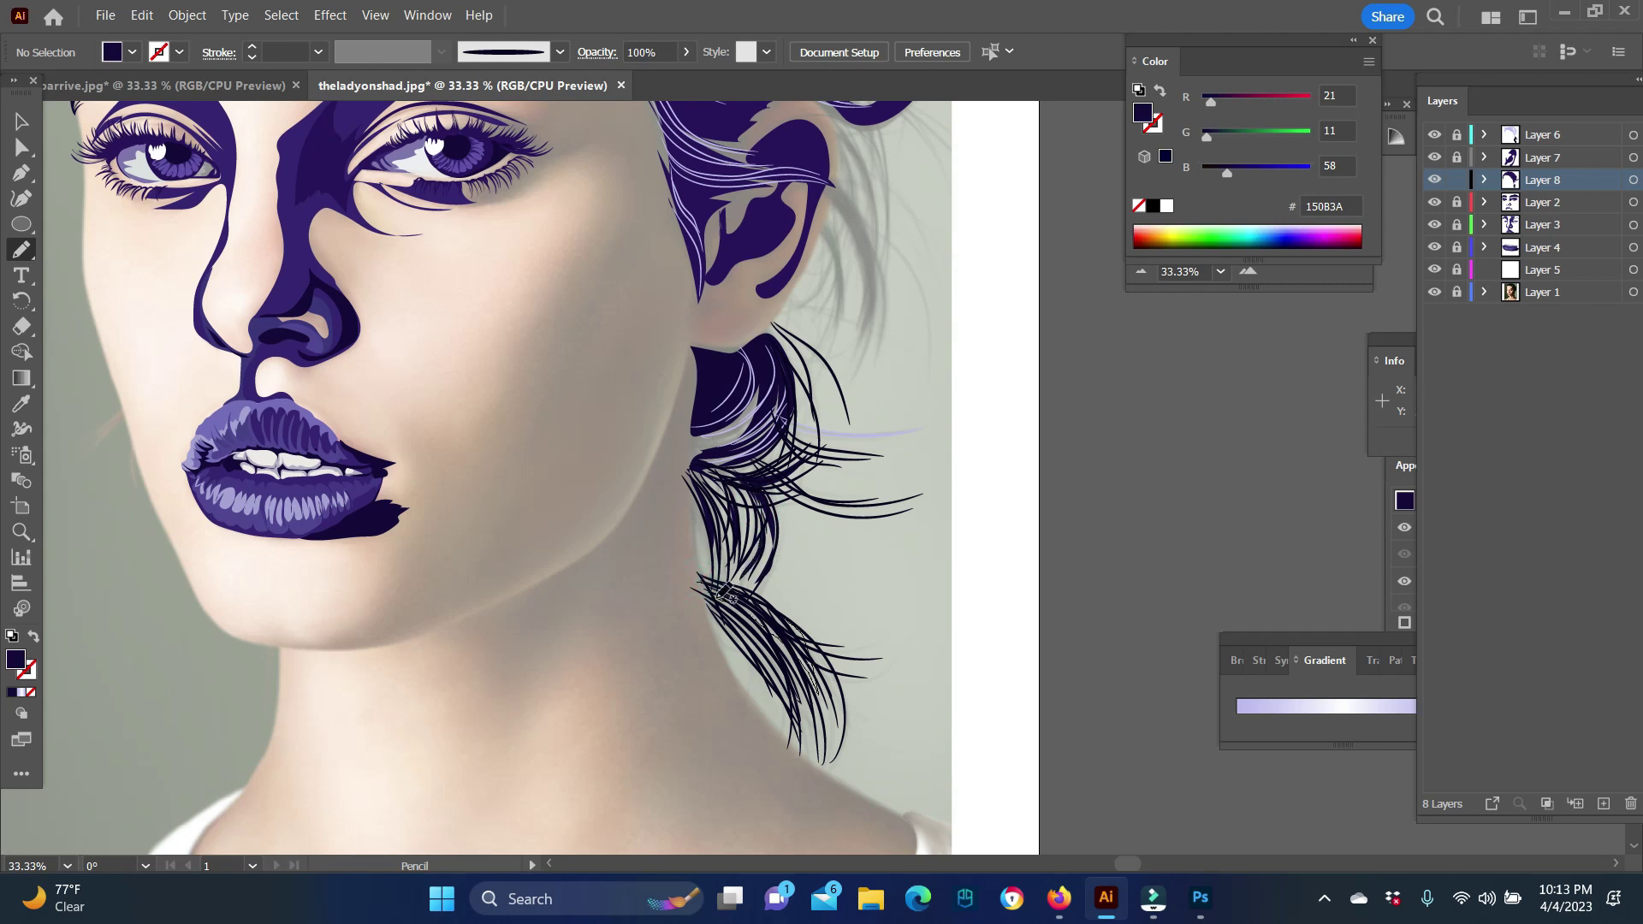
pyautogui.scroll(3, 847, 471)
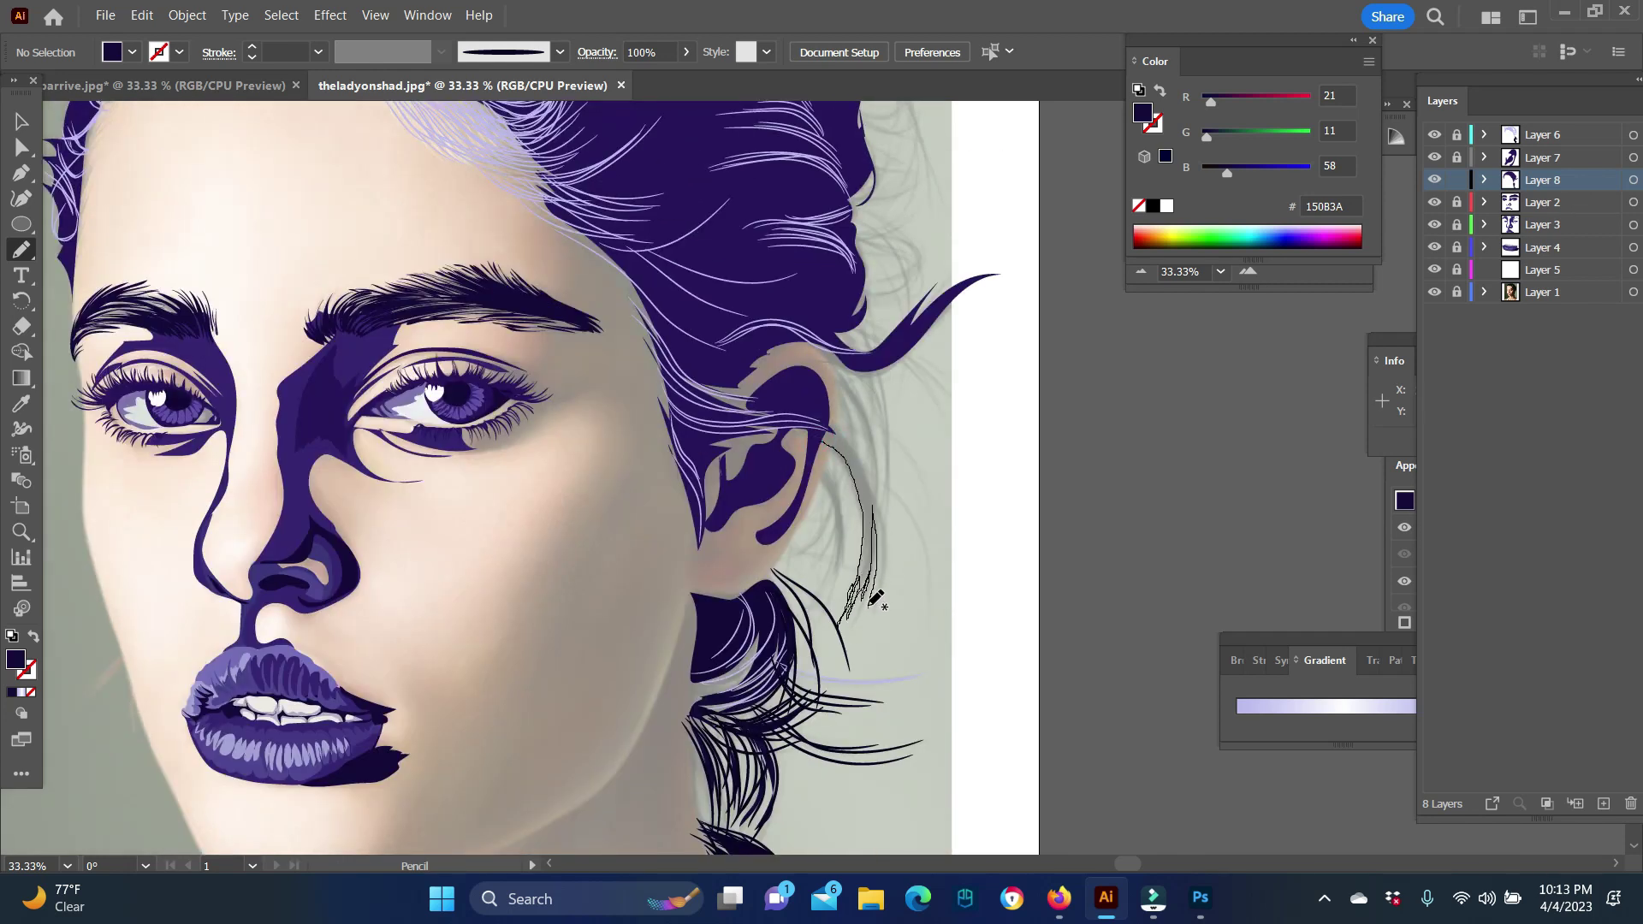
# Step: Pencil dark filled strands beside the ear and at the top of the hair
pyautogui.moveTo(834, 432); pyautogui.dragTo(835, 434)
pyautogui.moveTo(839, 571); pyautogui.dragTo(840, 532)
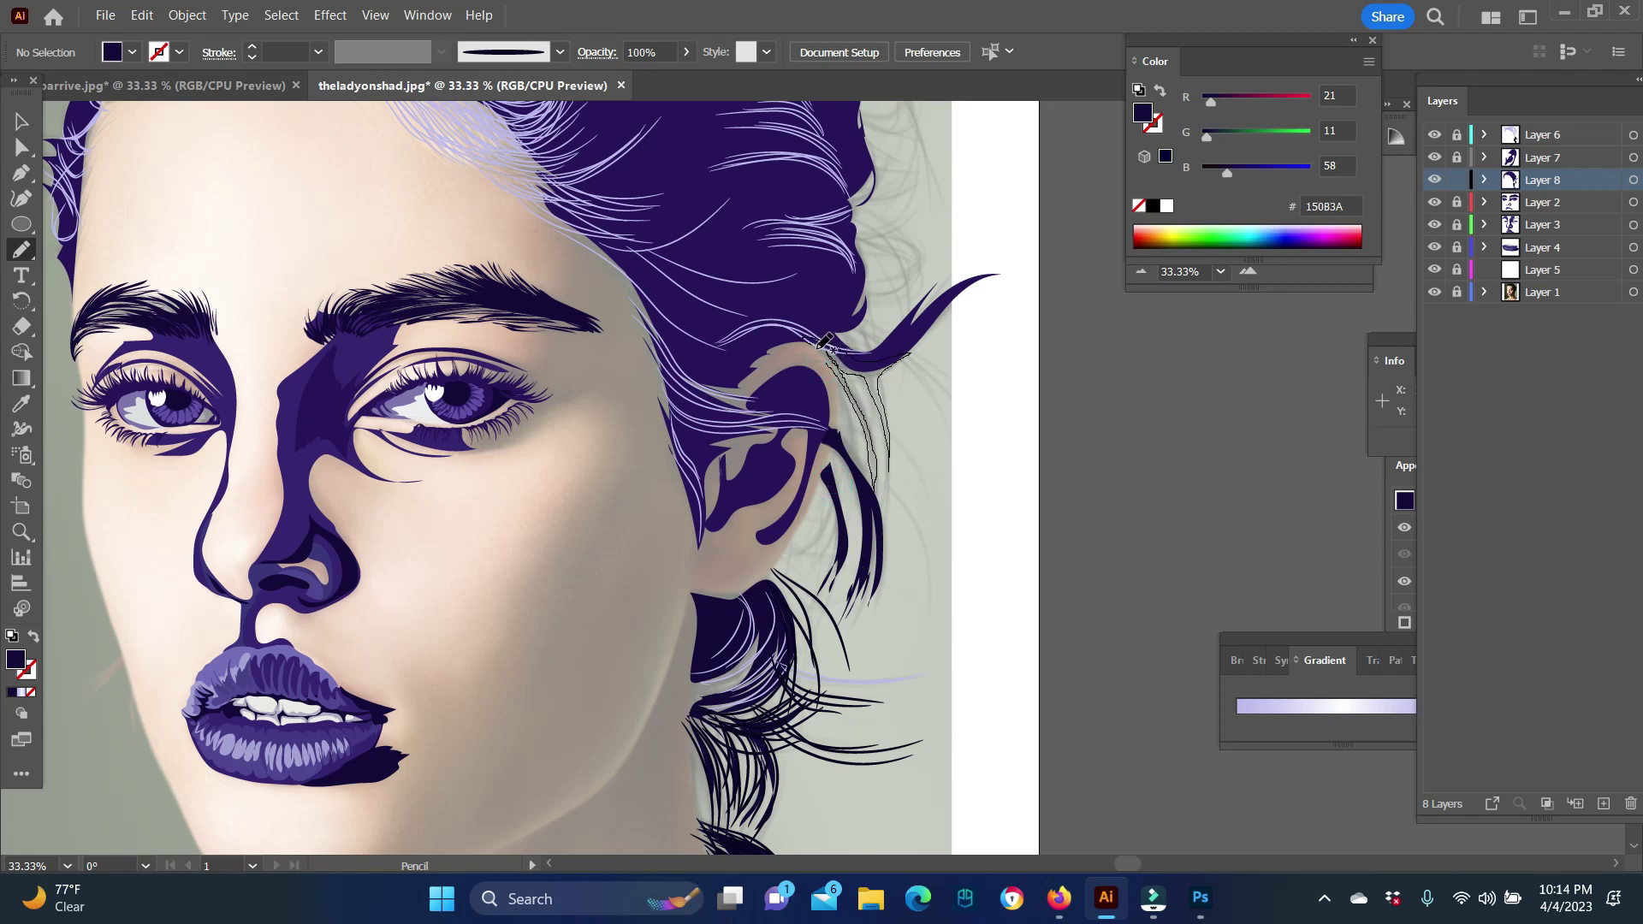
pyautogui.scroll(1, 824, 342)
pyautogui.moveTo(839, 400); pyautogui.dragTo(862, 447)
pyautogui.scroll(5, 904, 463)
pyautogui.moveTo(921, 496); pyautogui.dragTo(796, 440)
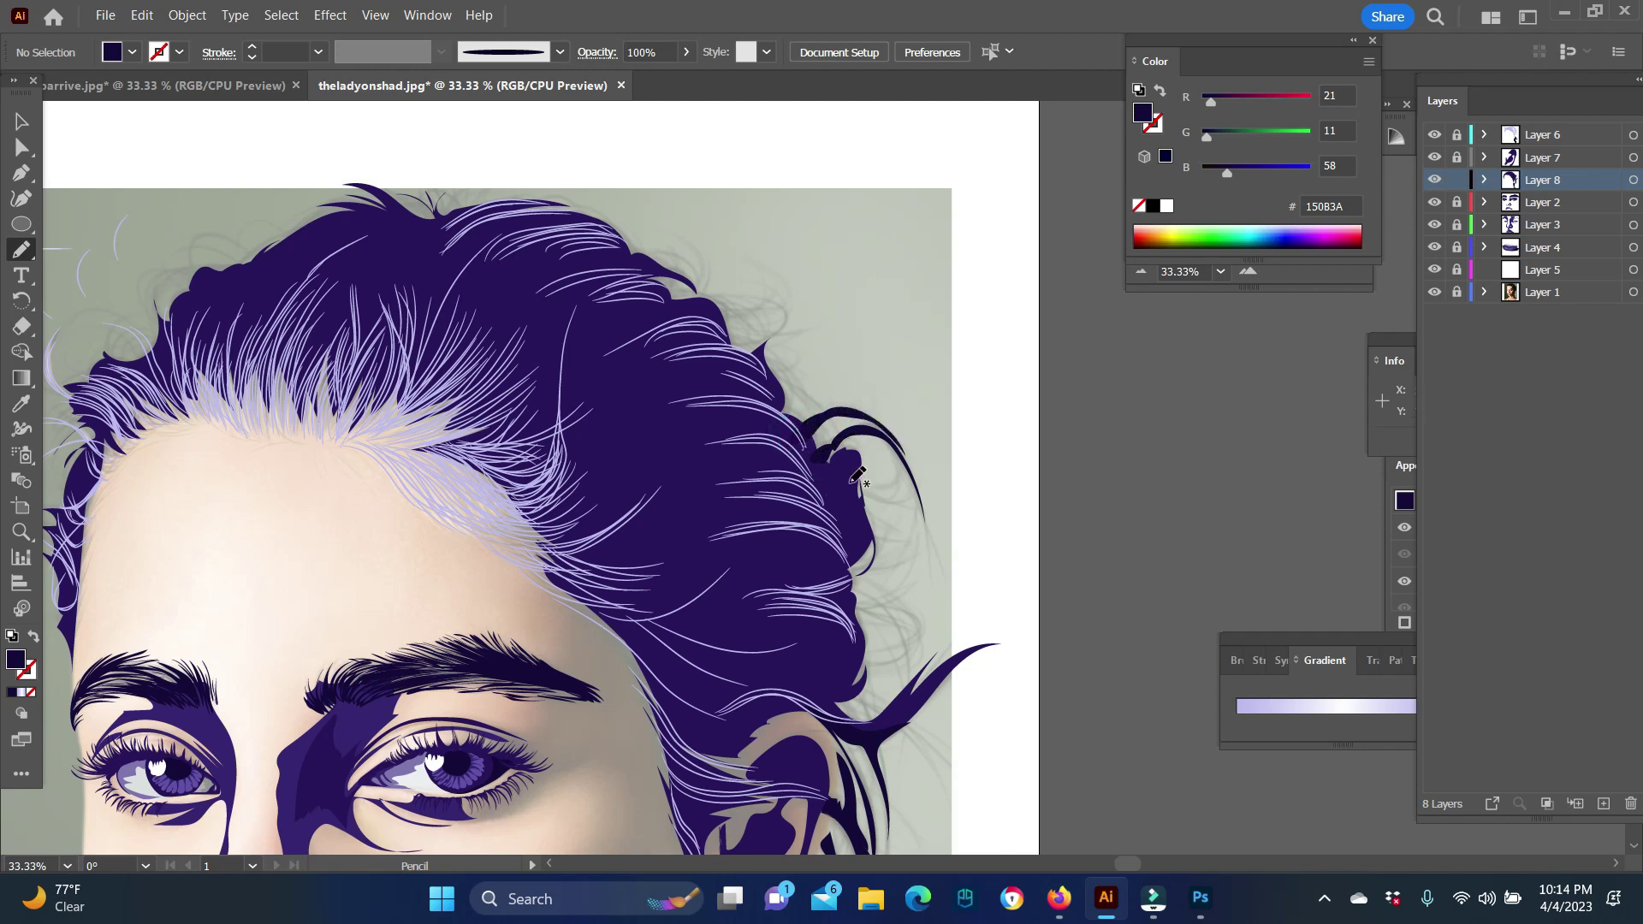
pyautogui.scroll(-3, 896, 561)
pyautogui.scroll(-6, 304, 539)
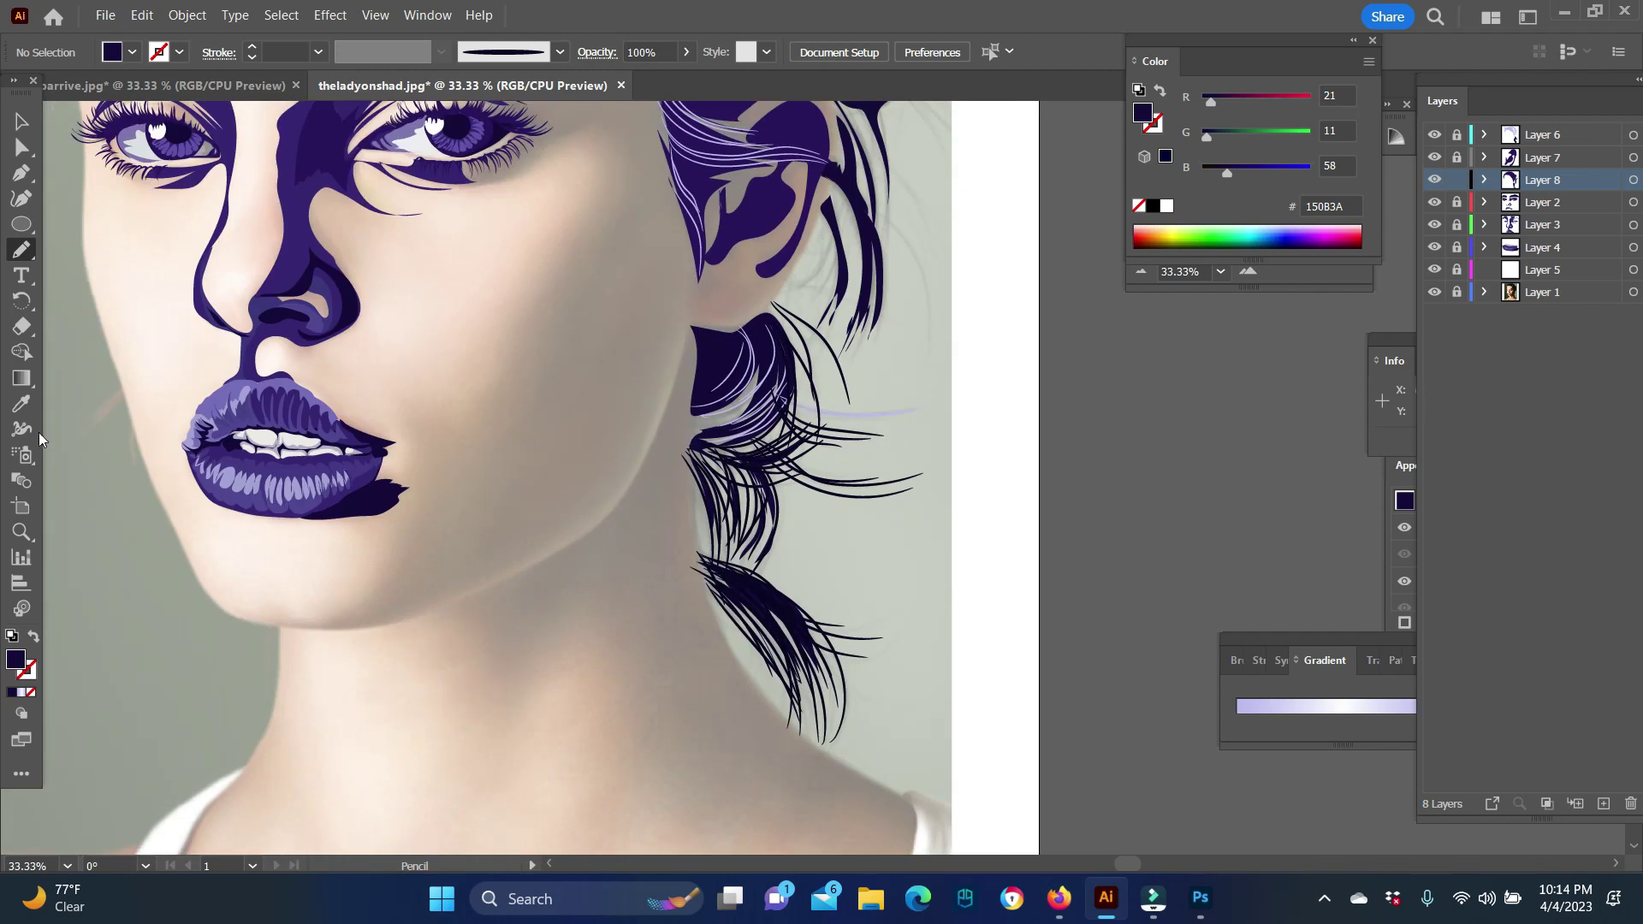
# Step: Trace a dark shadow shape down the neck
pyautogui.moveTo(692, 327); pyautogui.dragTo(681, 383)
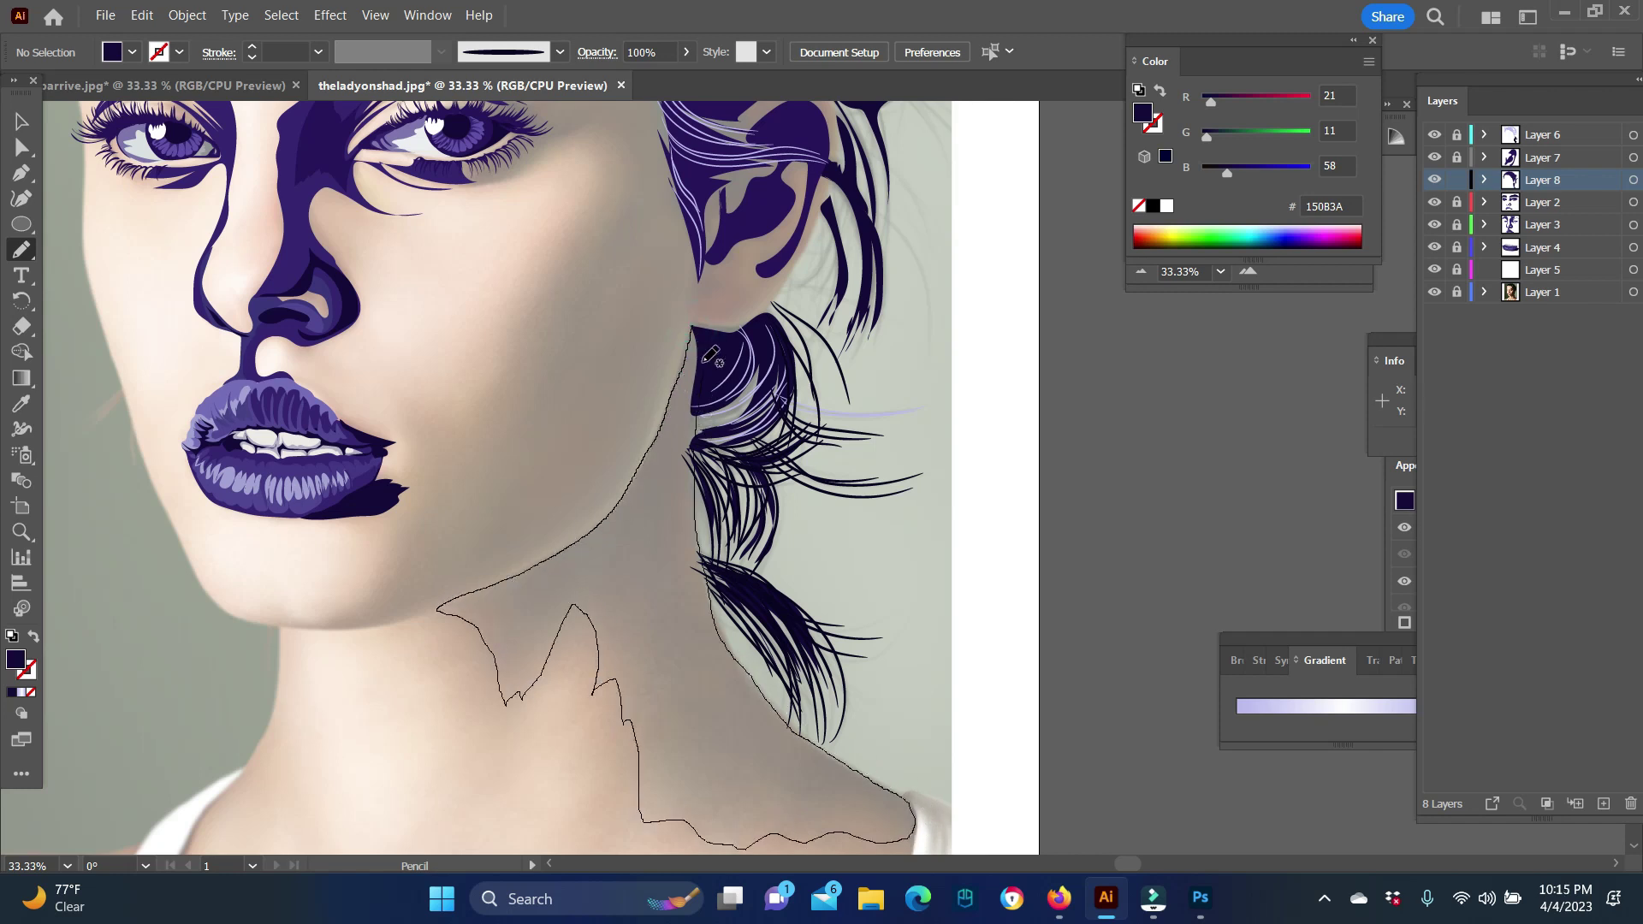
pyautogui.moveTo(710, 353); pyautogui.dragTo(707, 350)
pyautogui.scroll(3, 886, 655)
pyautogui.scroll(7, 886, 655)
pyautogui.scroll(-2, 886, 654)
pyautogui.scroll(1, 887, 655)
# Step: Recolour the large back hair shape with the darker purple 150B3A
pyautogui.press('v')
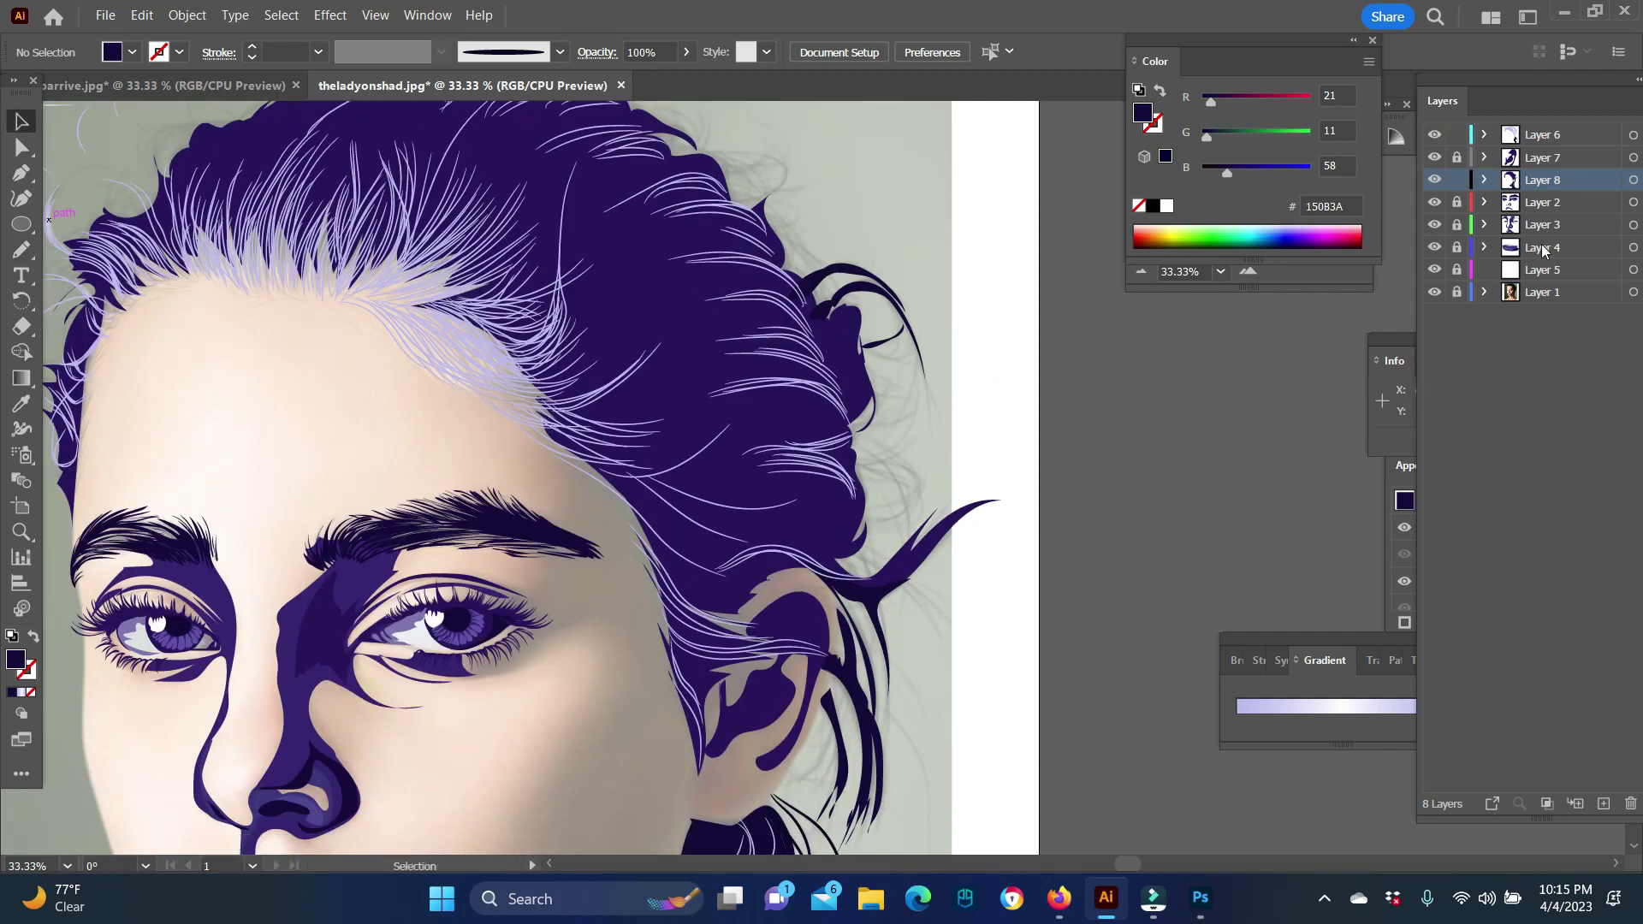
pyautogui.hotkey('ctrl', 'z')
pyautogui.click(21, 403)
pyautogui.click(860, 676)
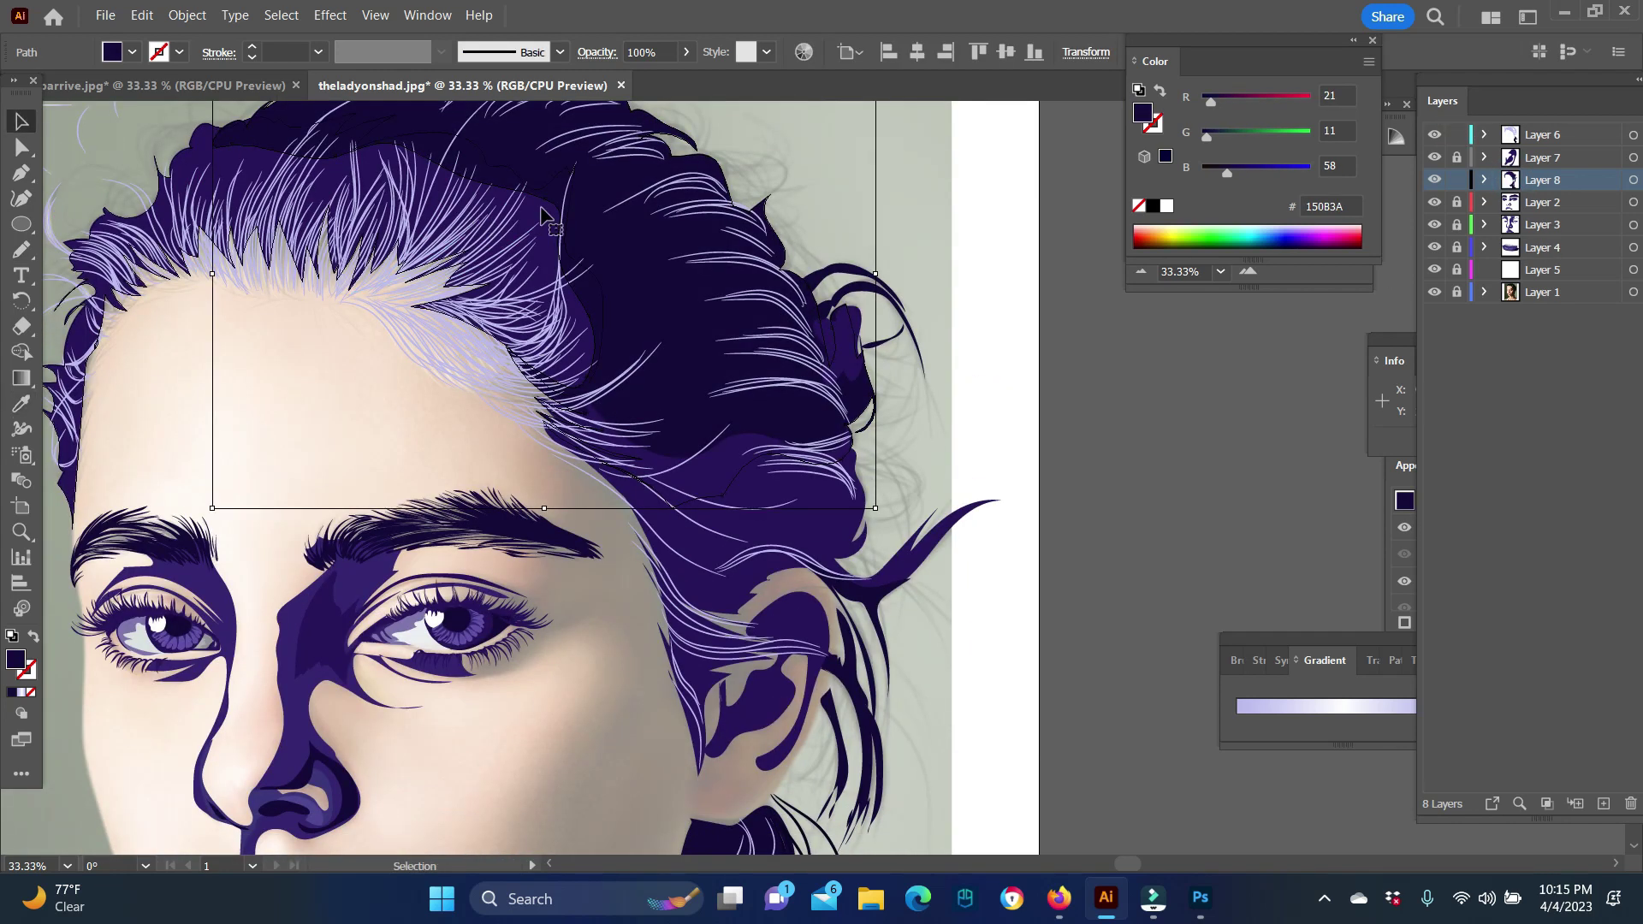
pyautogui.click(19, 121)
pyautogui.moveTo(539, 393); pyautogui.dragTo(999, 771)
pyautogui.click(839, 347)
pyautogui.hotkey('ctrl', 'shift', 'a')
# Step: Recolour the ear shadow dark purple, lock Layers 6 and 7, and make Layer 8 active
pyautogui.press('i')
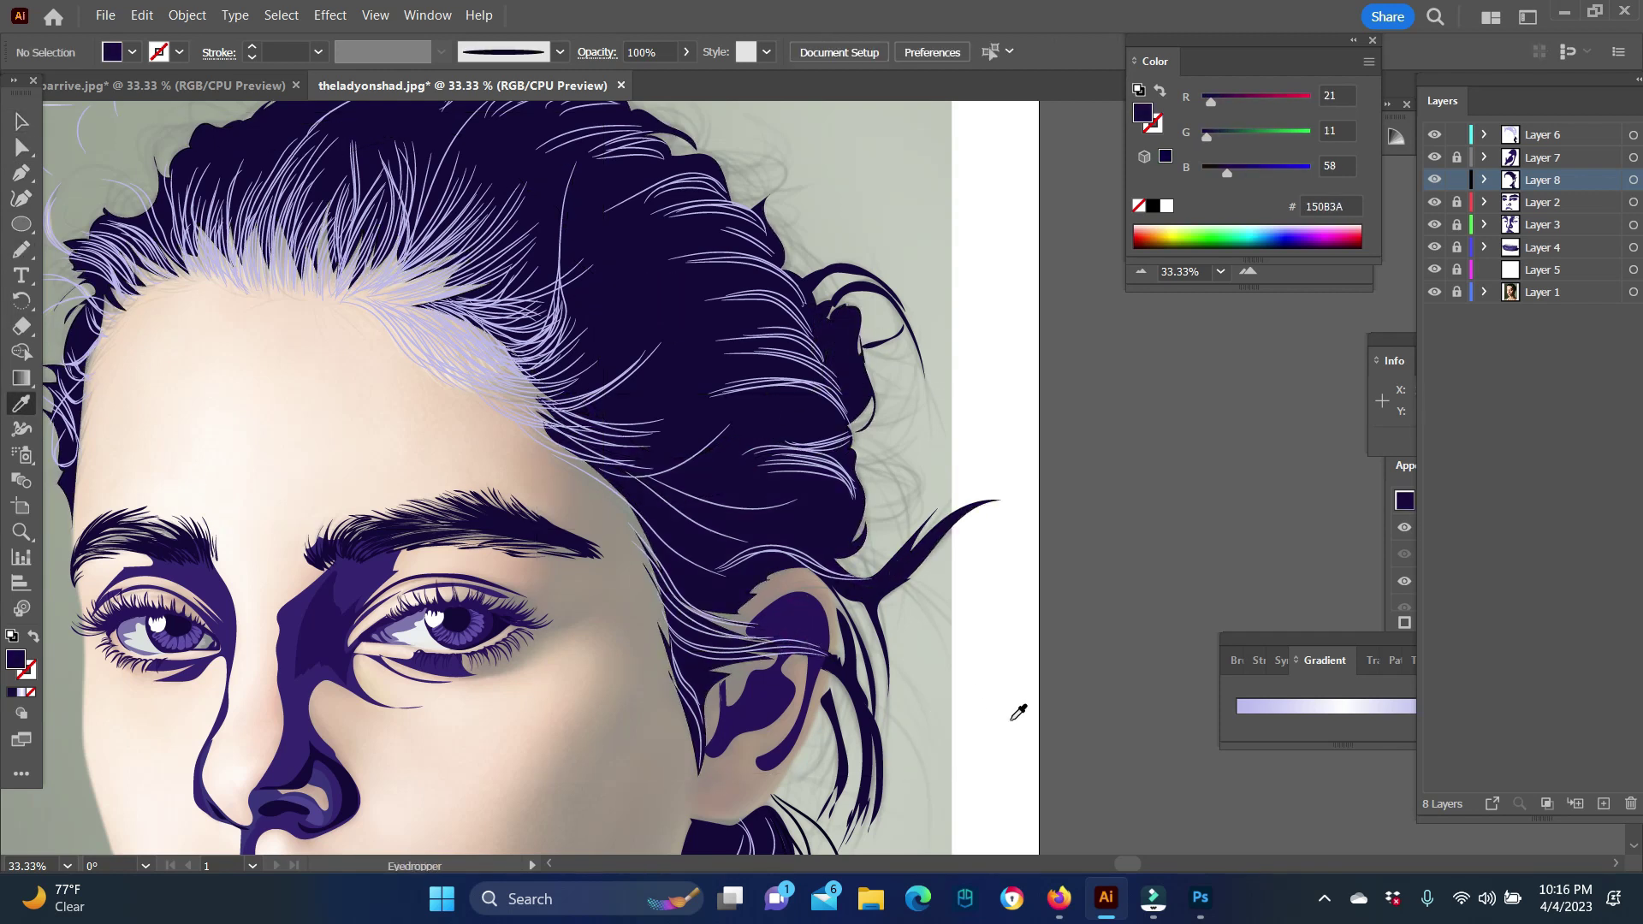
pyautogui.click(1457, 157)
pyautogui.keyDown('ctrl'); pyautogui.click(781, 624); pyautogui.keyUp('ctrl')
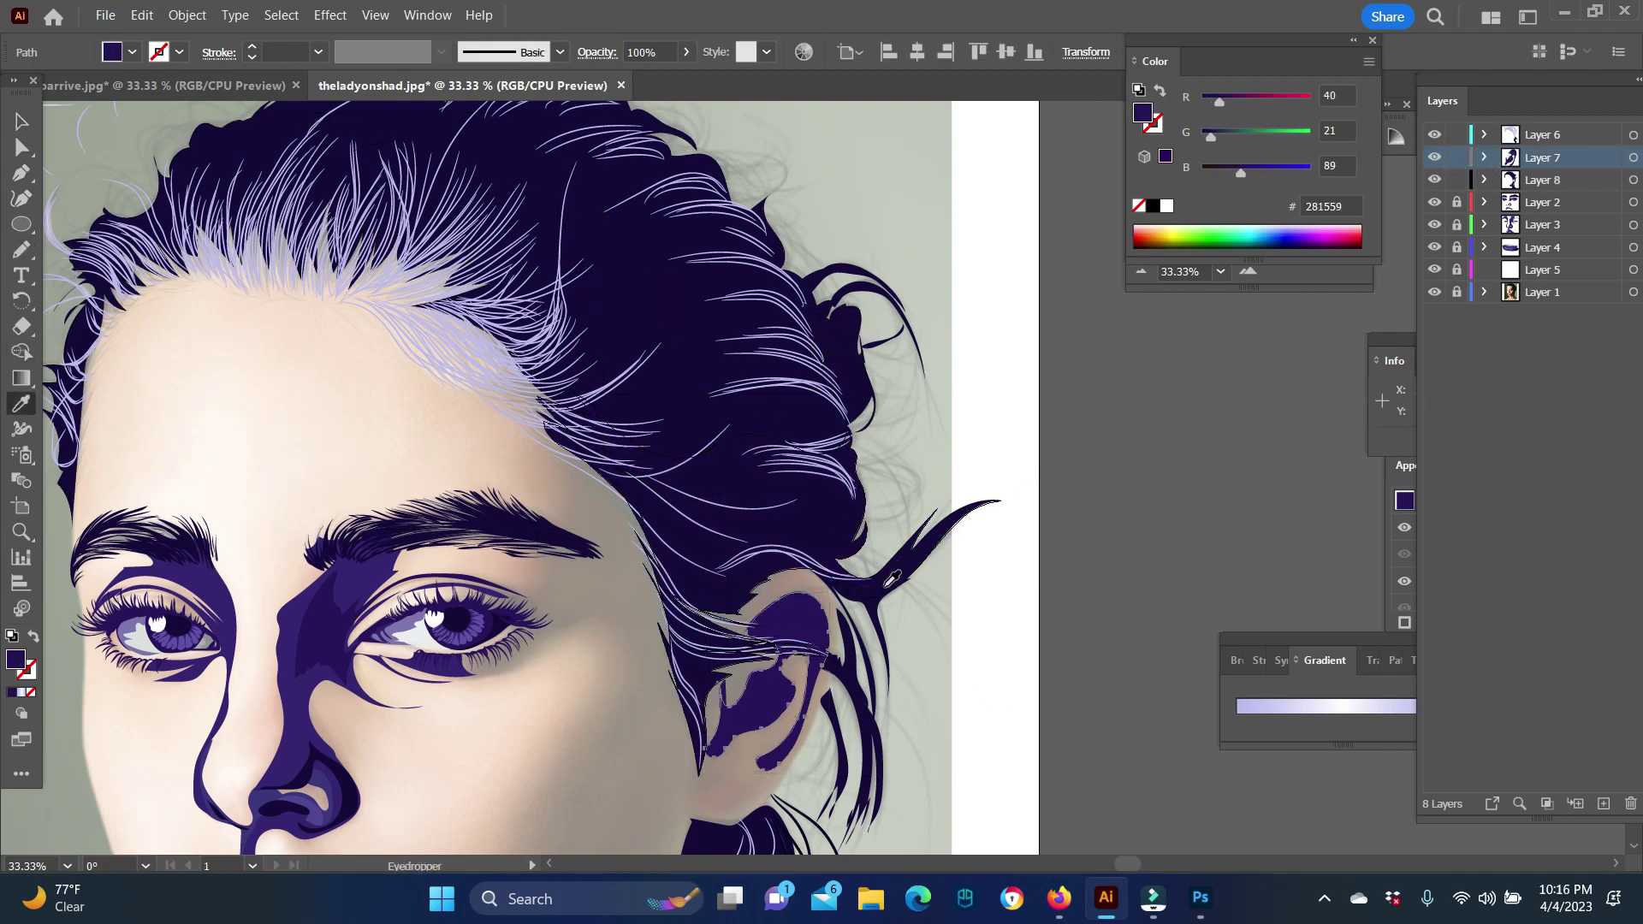
pyautogui.click(855, 548)
pyautogui.click(1054, 451)
pyautogui.moveTo(1456, 135); pyautogui.dragTo(1456, 157)
pyautogui.click(1540, 180)
pyautogui.scroll(-5, 841, 747)
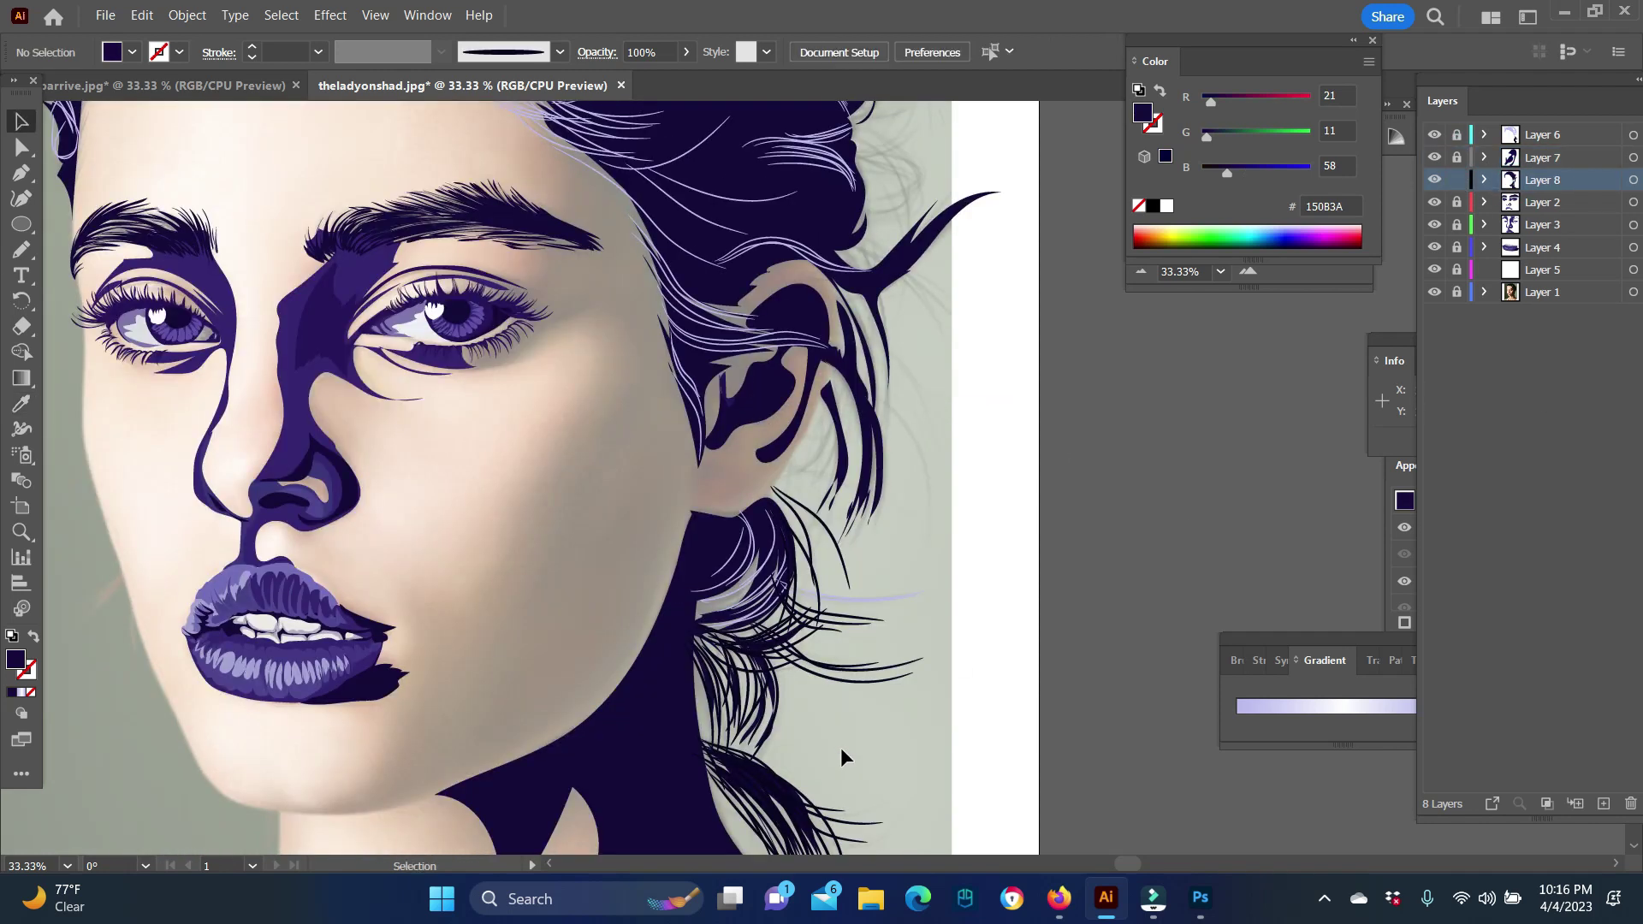
pyautogui.scroll(3, 825, 741)
# Step: Check the whole portrait, set the brush to stroke-only, and zoom back onto the face
pyautogui.press('z')
pyautogui.keyDown('alt'); pyautogui.click(695, 667); pyautogui.keyUp('alt')
pyautogui.press('b')
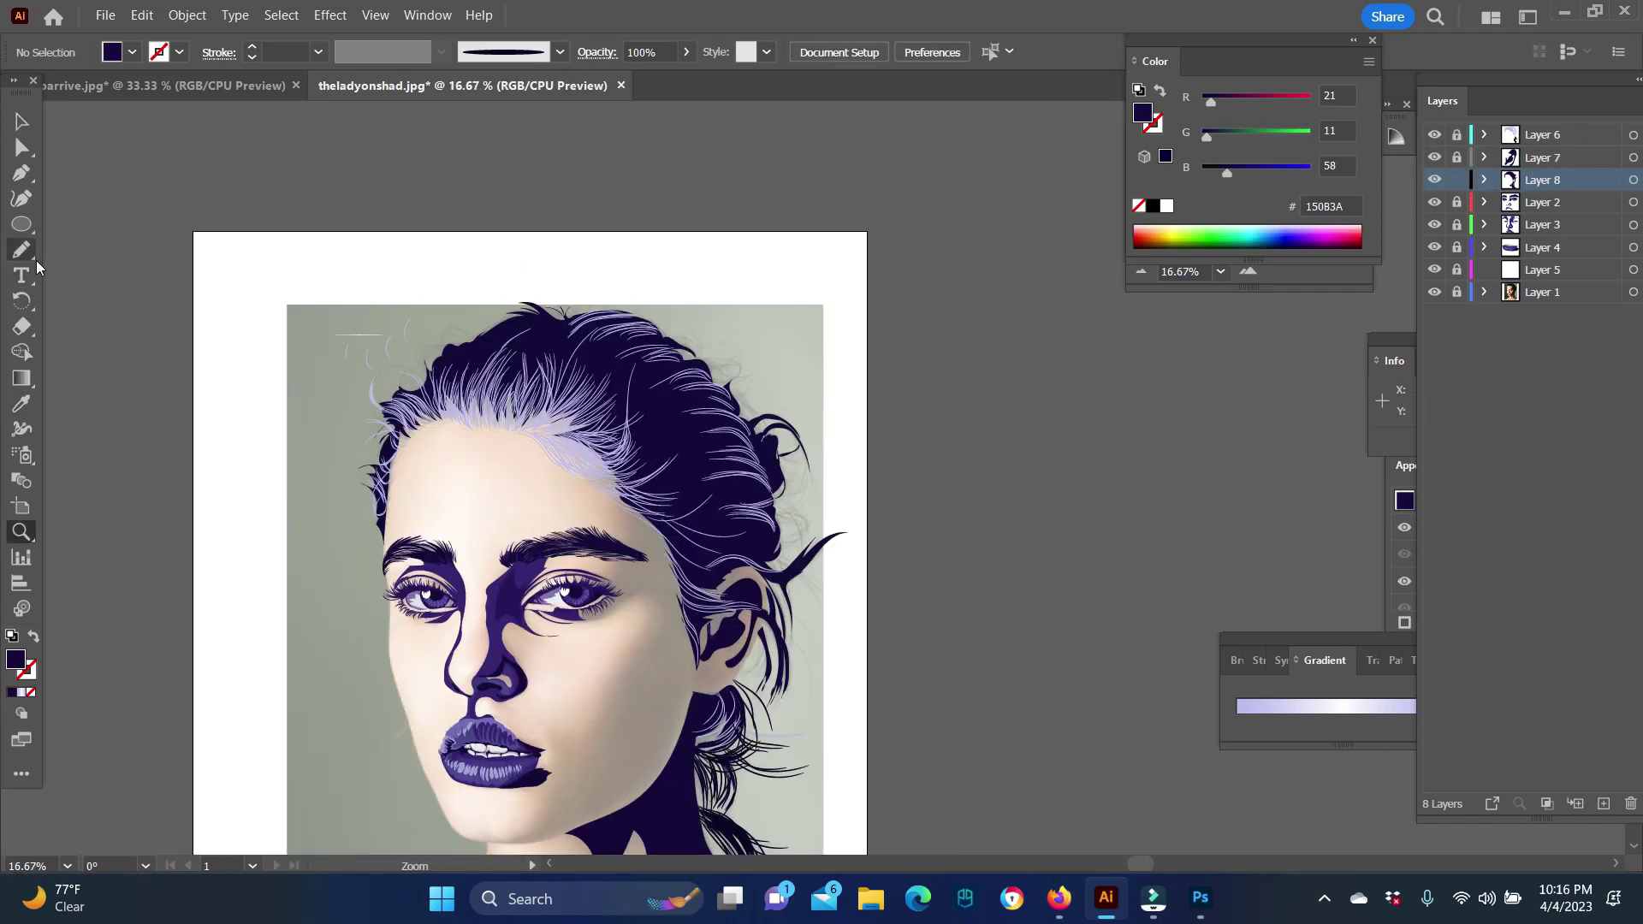
pyautogui.hotkey('shift', 'x')
pyautogui.press('z')
pyautogui.click(826, 641)
# Step: Paint loose dark strands around and below the ear and up the back of the head
pyautogui.press('b')
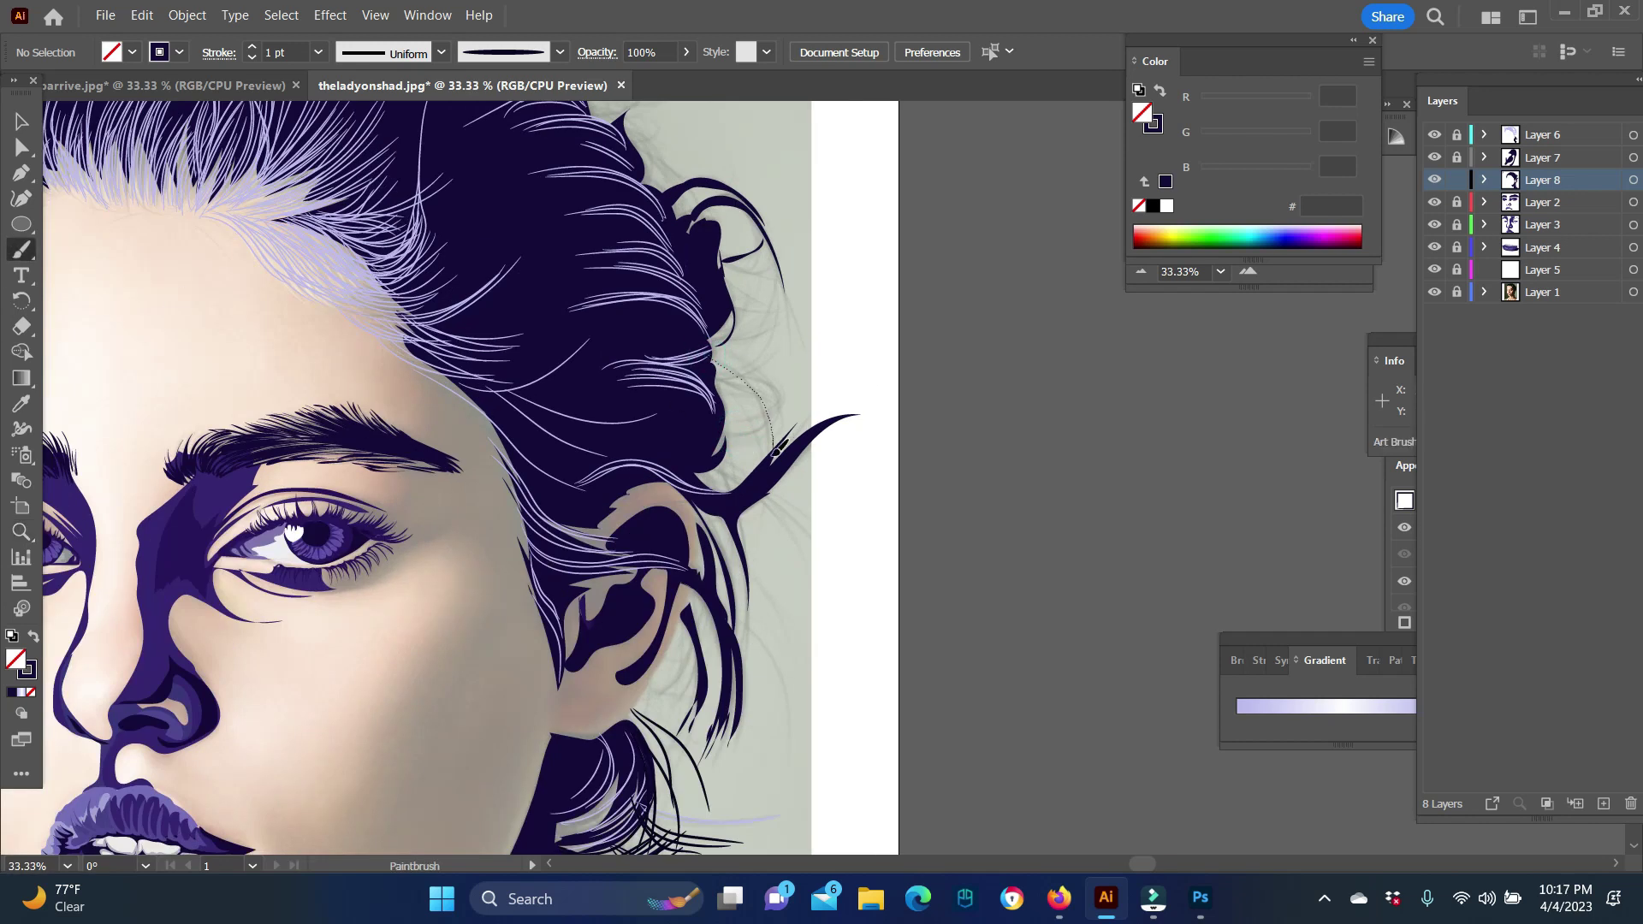
pyautogui.moveTo(778, 393); pyautogui.dragTo(743, 547)
pyautogui.moveTo(727, 466); pyautogui.dragTo(796, 590)
pyautogui.moveTo(716, 433); pyautogui.dragTo(836, 393)
pyautogui.moveTo(753, 462); pyautogui.dragTo(881, 406)
pyautogui.moveTo(745, 505); pyautogui.dragTo(847, 415)
pyautogui.moveTo(710, 359)
pyautogui.mouseDown()
pyautogui.moveTo(787, 295)
pyautogui.moveTo(800, 227)
pyautogui.mouseUp()
pyautogui.moveTo(787, 359)
pyautogui.mouseDown()
pyautogui.moveTo(776, 254)
pyautogui.moveTo(753, 224)
pyautogui.mouseUp()
# Step: Paint strands over the upper back hair, the top of the head and the back curls
pyautogui.scroll(3, 753, 257)
pyautogui.moveTo(608, 312)
pyautogui.mouseDown()
pyautogui.moveTo(718, 393)
pyautogui.moveTo(630, 249)
pyautogui.moveTo(543, 264)
pyautogui.moveTo(591, 248)
pyautogui.moveTo(603, 272)
pyautogui.moveTo(539, 188)
pyautogui.mouseUp()
pyautogui.moveTo(513, 244)
pyautogui.mouseDown()
pyautogui.moveTo(476, 215)
pyautogui.moveTo(498, 186)
pyautogui.mouseUp()
pyautogui.moveTo(684, 305); pyautogui.dragTo(686, 305)
pyautogui.moveTo(757, 389)
pyautogui.mouseDown()
pyautogui.moveTo(712, 397)
pyautogui.moveTo(770, 483)
pyautogui.moveTo(998, 584)
pyautogui.mouseUp()
pyautogui.moveTo(387, 436)
pyautogui.mouseDown()
pyautogui.moveTo(389, 494)
pyautogui.moveTo(413, 487)
pyautogui.moveTo(433, 427)
pyautogui.mouseUp()
# Step: Paint fine wisps along the forehead hairline and left temple
pyautogui.moveTo(459, 496); pyautogui.dragTo(648, 580)
pyautogui.moveTo(476, 486); pyautogui.dragTo(682, 627)
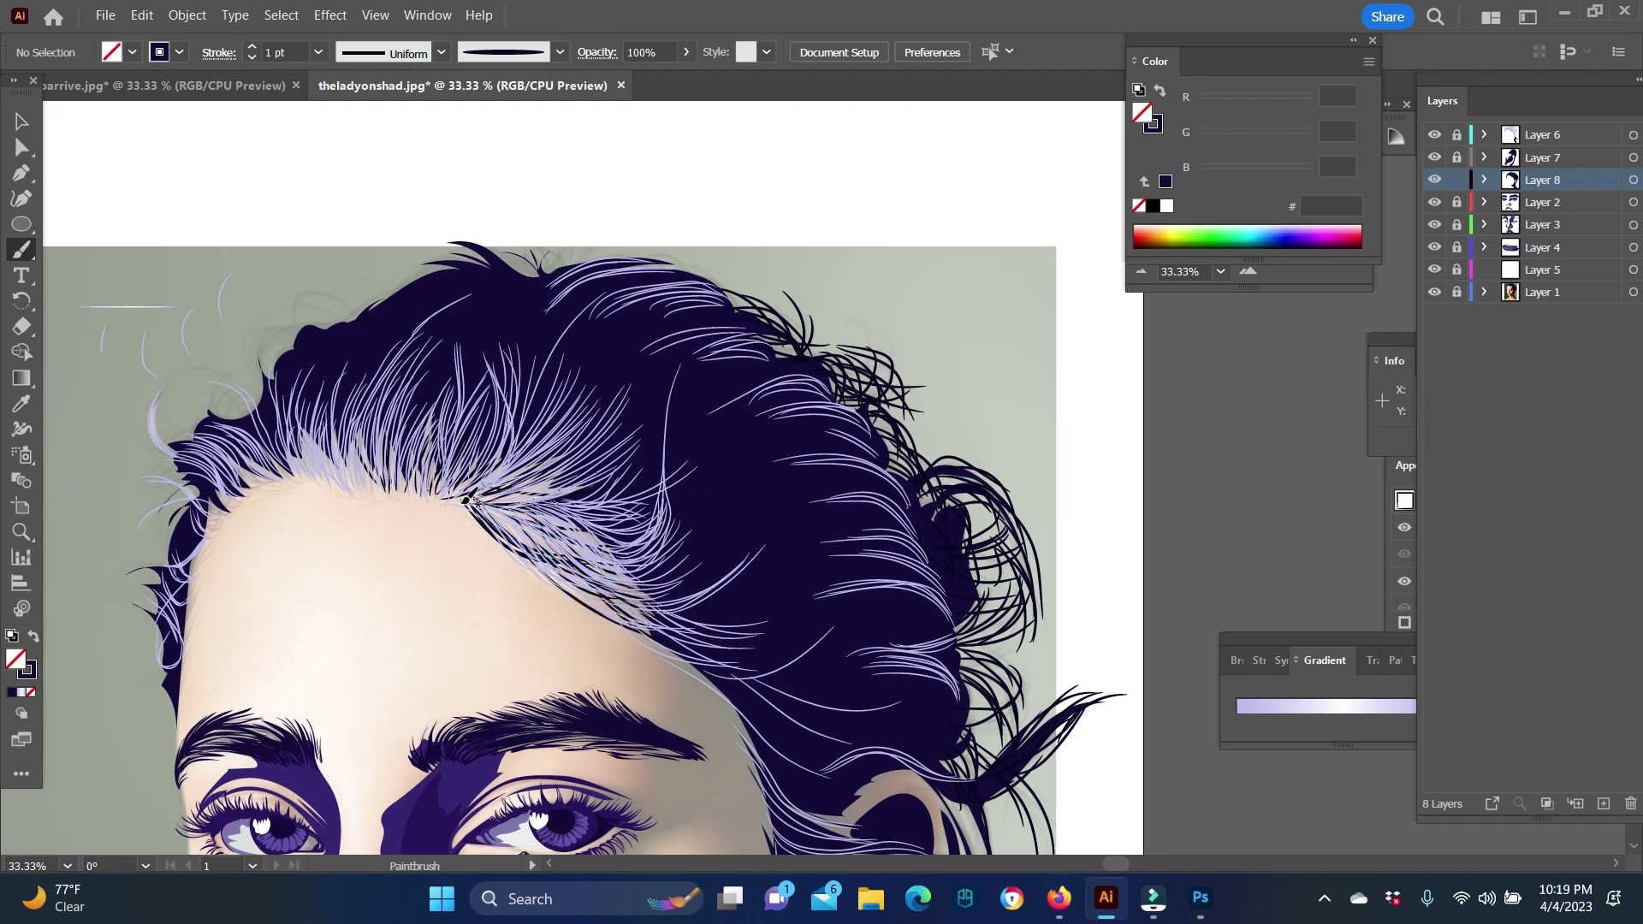
pyautogui.moveTo(481, 477); pyautogui.dragTo(676, 651)
pyautogui.moveTo(380, 441); pyautogui.dragTo(390, 479)
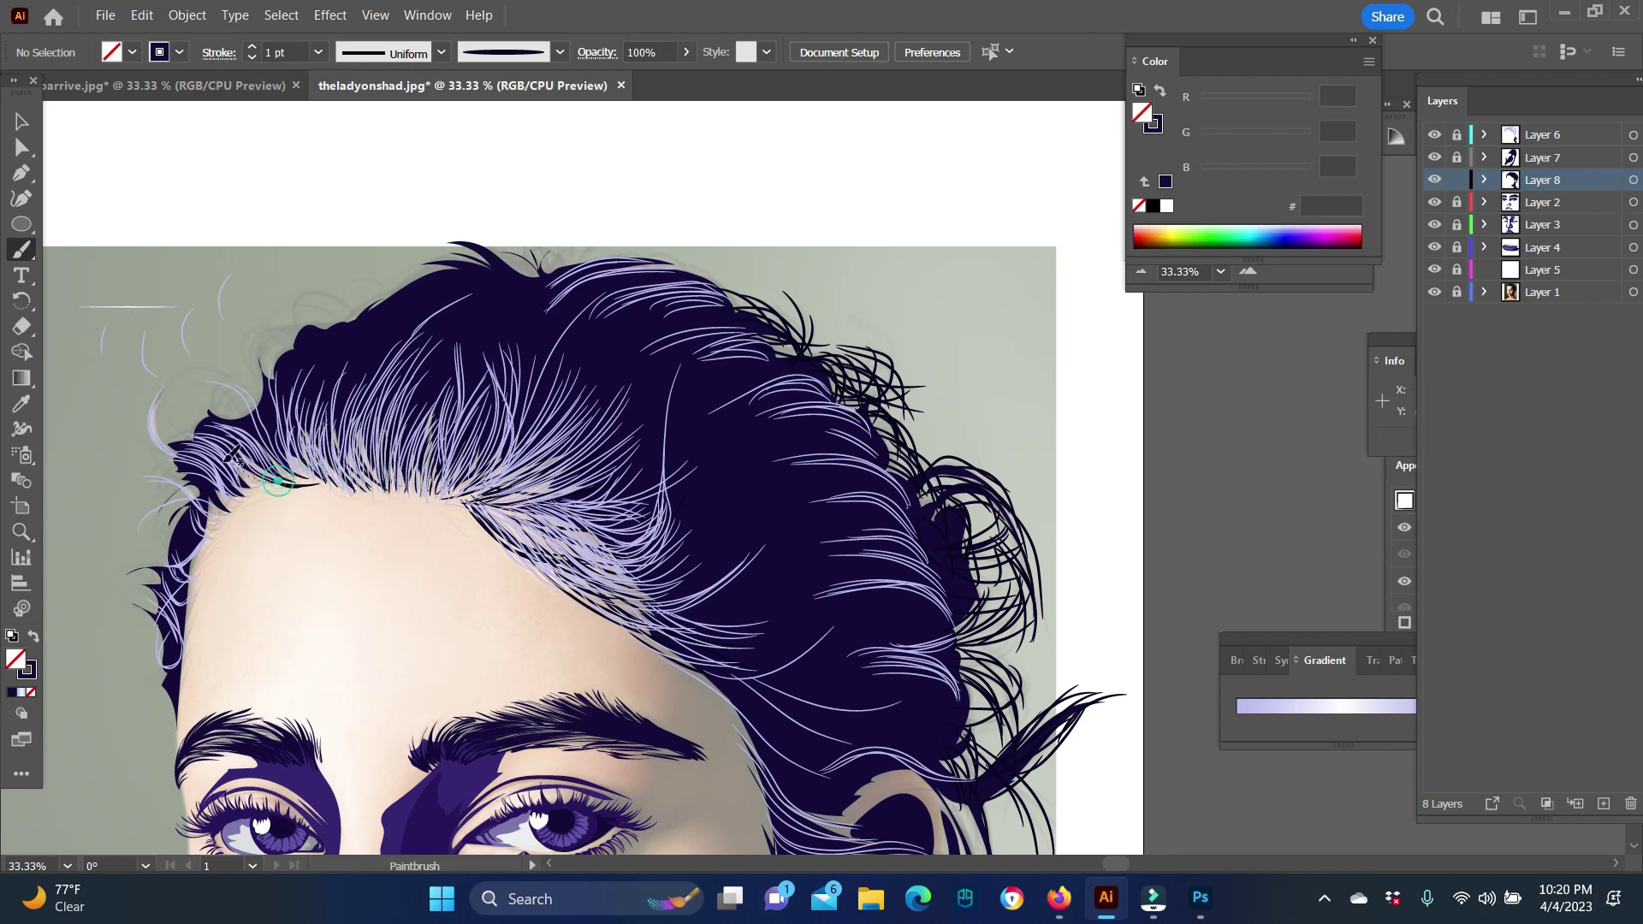
pyautogui.hotkey('ctrl', '=')
# Step: Reduce the brush stroke weight to a thin setting and paint fine strands along the hairline
pyautogui.click(319, 52)
pyautogui.click(358, 83)
pyautogui.moveTo(863, 530); pyautogui.dragTo(1006, 462)
pyautogui.moveTo(1147, 579); pyautogui.dragTo(984, 476)
pyautogui.moveTo(1112, 496); pyautogui.dragTo(941, 456)
pyautogui.moveTo(787, 449); pyautogui.dragTo(886, 470)
pyautogui.moveTo(778, 462)
pyautogui.mouseDown()
pyautogui.moveTo(633, 505)
pyautogui.moveTo(596, 432)
pyautogui.moveTo(564, 453)
pyautogui.mouseUp()
# Step: Paint thin strands at the left hairline, including one flicking upward
pyautogui.scroll(-3, 596, 579)
pyautogui.moveTo(770, 306); pyautogui.dragTo(638, 335)
pyautogui.moveTo(608, 432)
pyautogui.mouseDown()
pyautogui.moveTo(616, 414)
pyautogui.moveTo(556, 599)
pyautogui.mouseUp()
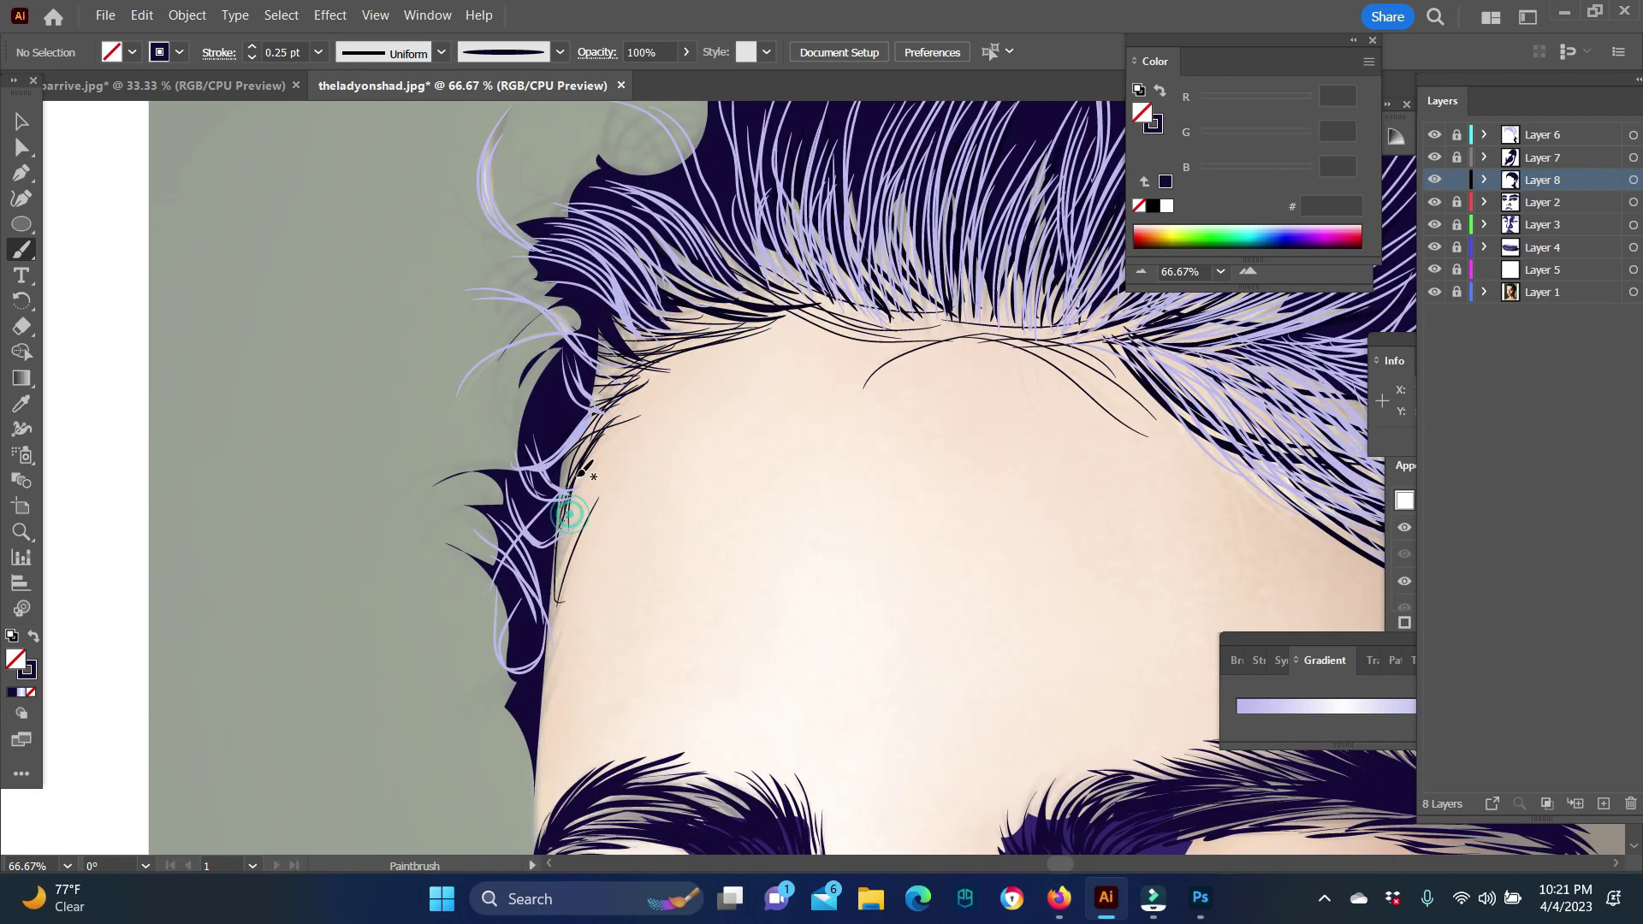
pyautogui.scroll(-3, 581, 411)
pyautogui.moveTo(569, 440); pyautogui.dragTo(601, 343)
pyautogui.moveTo(506, 253)
pyautogui.mouseDown()
pyautogui.moveTo(524, 163)
pyautogui.moveTo(509, 313)
pyautogui.moveTo(429, 344)
pyautogui.mouseUp()
# Step: Add more left hairline strands with flyaways reaching out over the background
pyautogui.scroll(-2, 479, 325)
pyautogui.moveTo(504, 283)
pyautogui.mouseDown()
pyautogui.moveTo(478, 296)
pyautogui.moveTo(498, 345)
pyautogui.mouseUp()
pyautogui.moveTo(526, 402); pyautogui.dragTo(535, 539)
pyautogui.moveTo(513, 326); pyautogui.dragTo(488, 462)
pyautogui.scroll(5, 580, 319)
pyautogui.moveTo(501, 231); pyautogui.dragTo(492, 338)
pyautogui.moveTo(569, 274)
pyautogui.mouseDown()
pyautogui.moveTo(473, 299)
pyautogui.moveTo(475, 184)
pyautogui.moveTo(468, 312)
pyautogui.mouseUp()
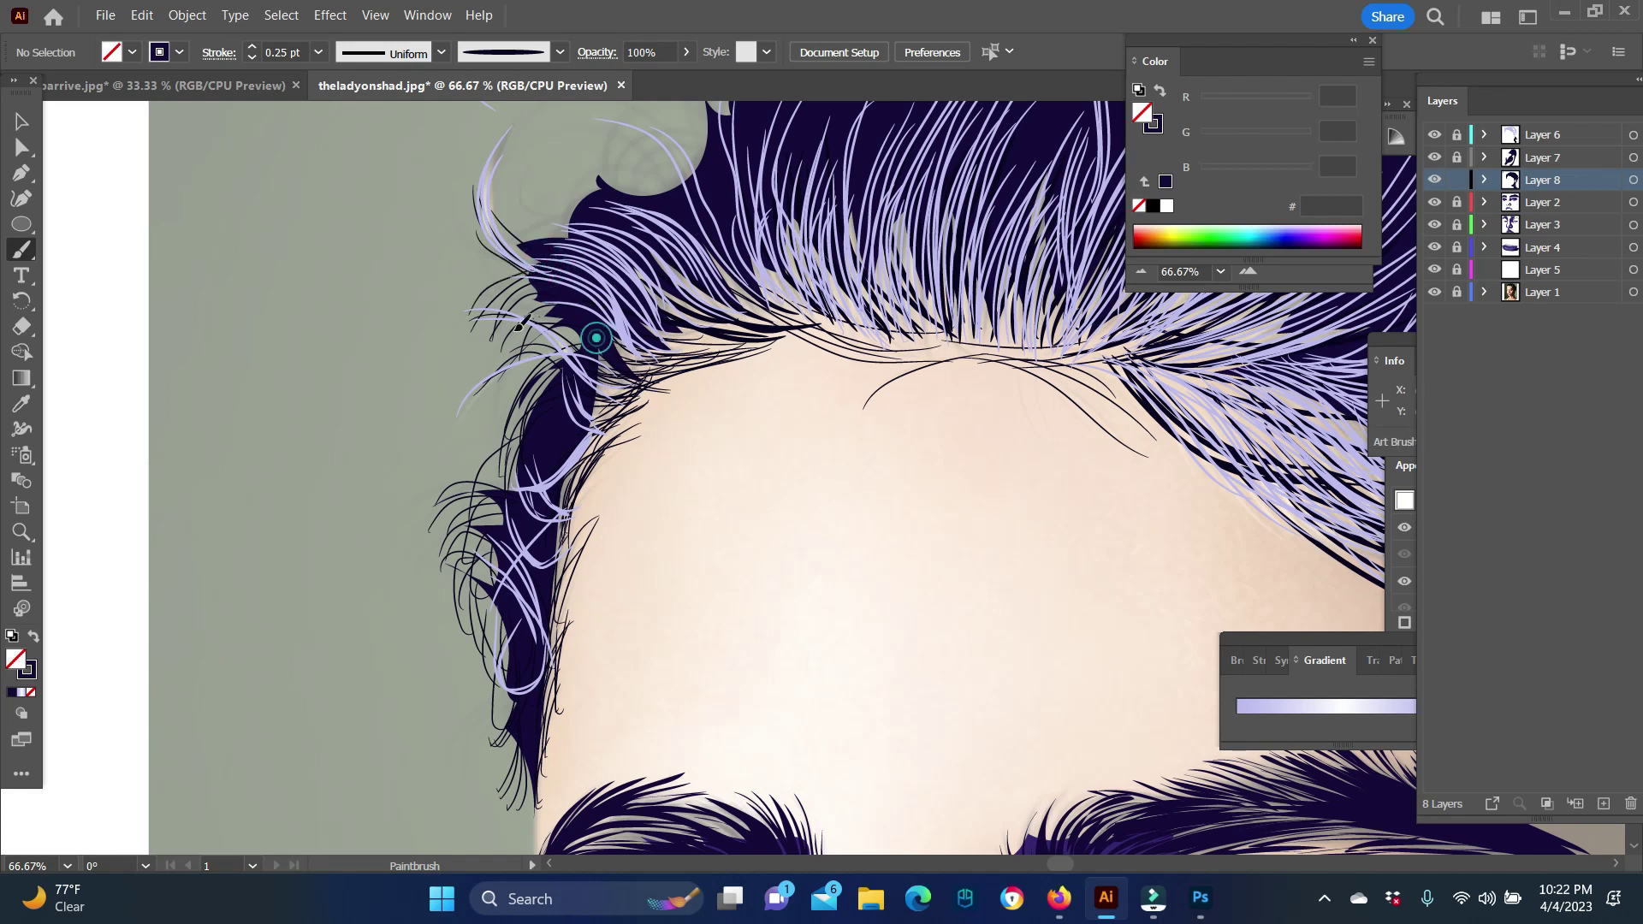
# Step: Paint thin arcs around the hairline bump
pyautogui.scroll(3, 572, 388)
pyautogui.moveTo(590, 342); pyautogui.dragTo(509, 295)
pyautogui.scroll(2, 642, 403)
pyautogui.moveTo(642, 402); pyautogui.dragTo(509, 432)
pyautogui.moveTo(514, 351); pyautogui.dragTo(659, 323)
pyautogui.moveTo(702, 376)
pyautogui.mouseDown()
pyautogui.moveTo(612, 341)
pyautogui.moveTo(648, 325)
pyautogui.moveTo(606, 383)
pyautogui.mouseUp()
# Step: Add thin strands and arcs along the upper edge of the hair
pyautogui.moveTo(715, 376)
pyautogui.mouseDown()
pyautogui.moveTo(680, 414)
pyautogui.moveTo(629, 351)
pyautogui.mouseUp()
pyautogui.moveTo(722, 209)
pyautogui.mouseDown()
pyautogui.moveTo(685, 360)
pyautogui.moveTo(676, 342)
pyautogui.mouseUp()
pyautogui.moveTo(785, 217); pyautogui.dragTo(711, 287)
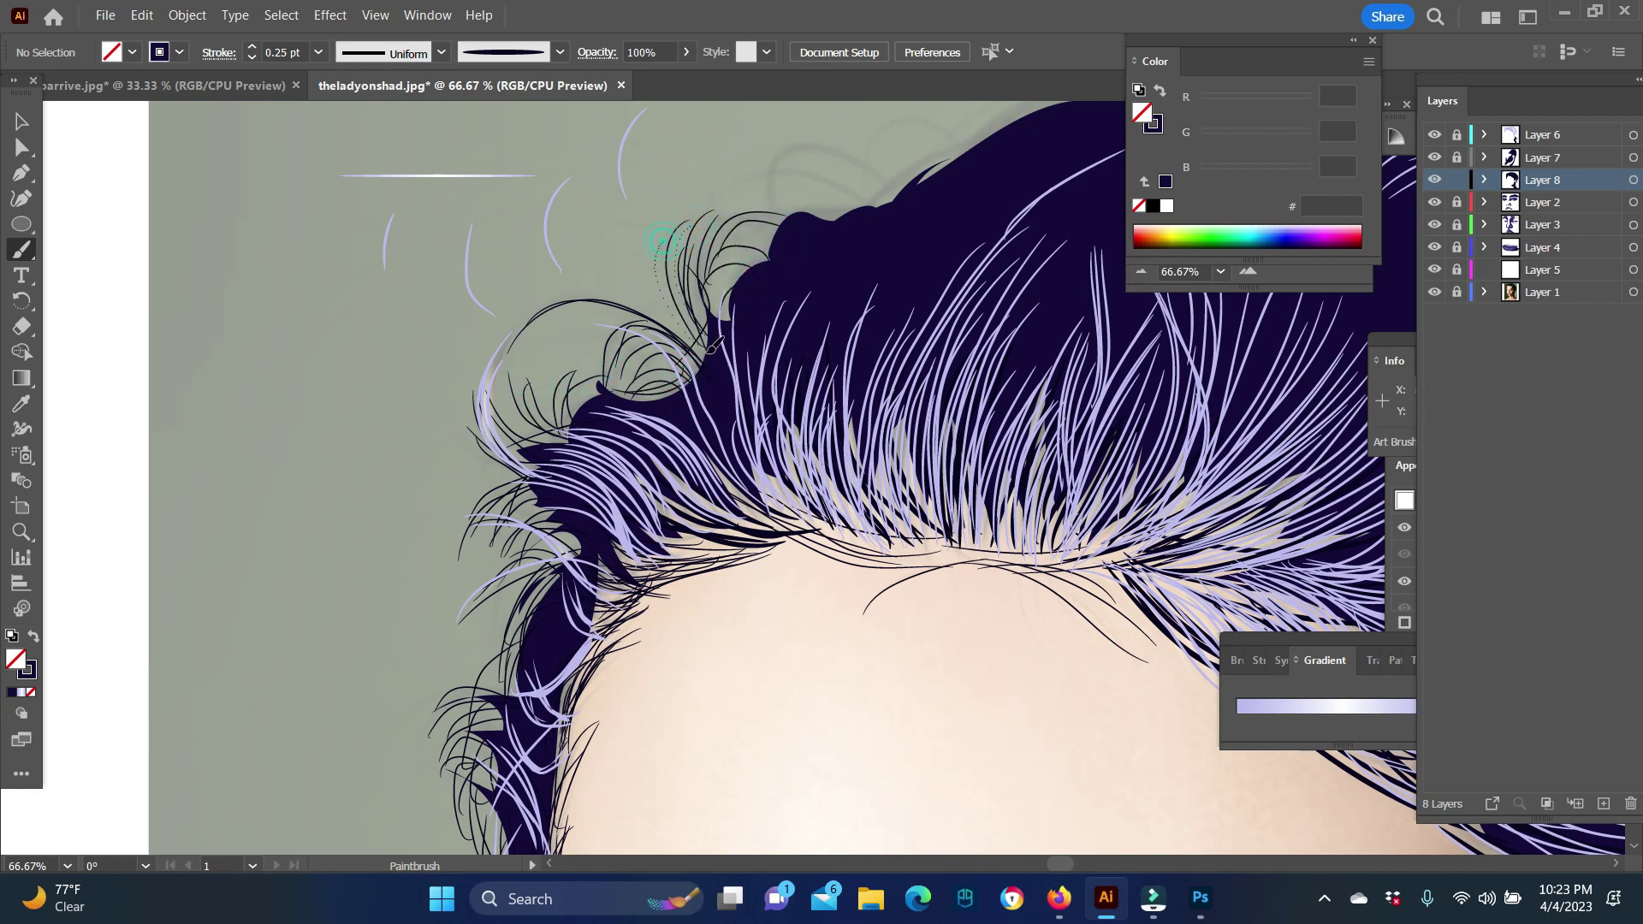
pyautogui.hscroll(5, 401, 122)
pyautogui.moveTo(599, 214); pyautogui.dragTo(466, 273)
pyautogui.moveTo(646, 201)
pyautogui.mouseDown()
pyautogui.moveTo(454, 193)
pyautogui.moveTo(638, 193)
pyautogui.mouseUp()
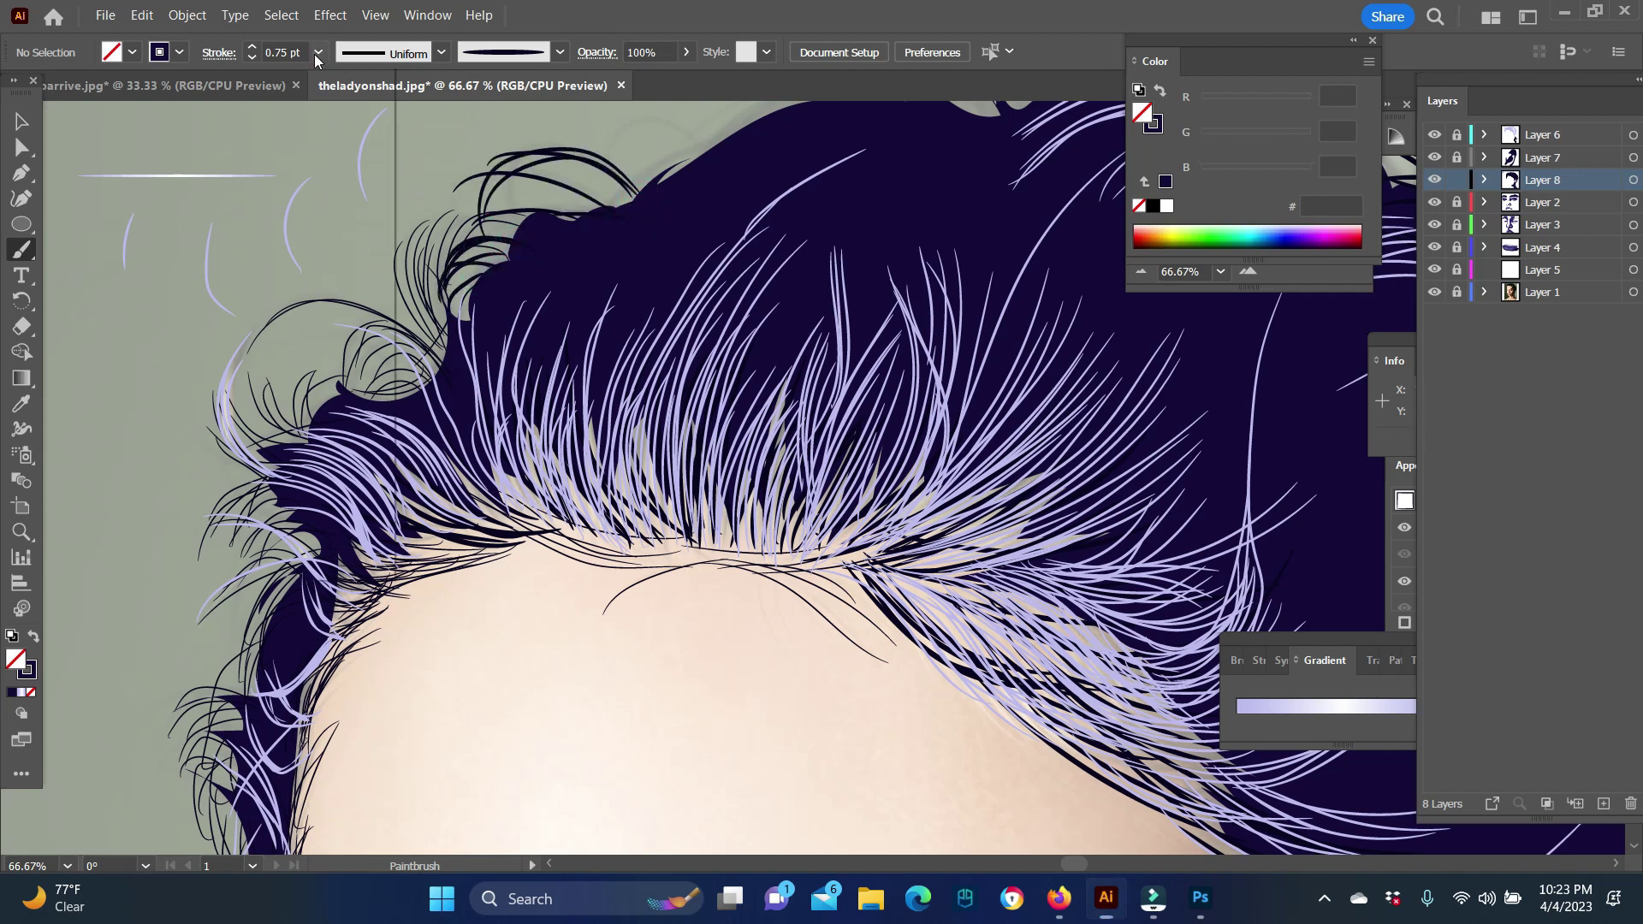
# Step: Paint flyaway strands across the top of the hair, out to its right side
pyautogui.scroll(5, 770, 368)
pyautogui.moveTo(817, 355); pyautogui.dragTo(700, 408)
pyautogui.moveTo(890, 338)
pyautogui.mouseDown()
pyautogui.moveTo(740, 368)
pyautogui.moveTo(680, 419)
pyautogui.mouseUp()
pyautogui.moveTo(727, 352); pyautogui.dragTo(599, 438)
pyautogui.moveTo(697, 417); pyautogui.dragTo(513, 450)
pyautogui.moveTo(975, 368)
pyautogui.mouseDown()
pyautogui.moveTo(855, 295)
pyautogui.moveTo(796, 299)
pyautogui.moveTo(967, 286)
pyautogui.mouseUp()
pyautogui.moveTo(1025, 349)
pyautogui.mouseDown()
pyautogui.moveTo(986, 297)
pyautogui.moveTo(1104, 282)
pyautogui.mouseUp()
pyautogui.moveTo(1095, 351)
pyautogui.mouseDown()
pyautogui.moveTo(1147, 295)
pyautogui.moveTo(1168, 312)
pyautogui.mouseUp()
pyautogui.moveTo(881, 285); pyautogui.dragTo(977, 349)
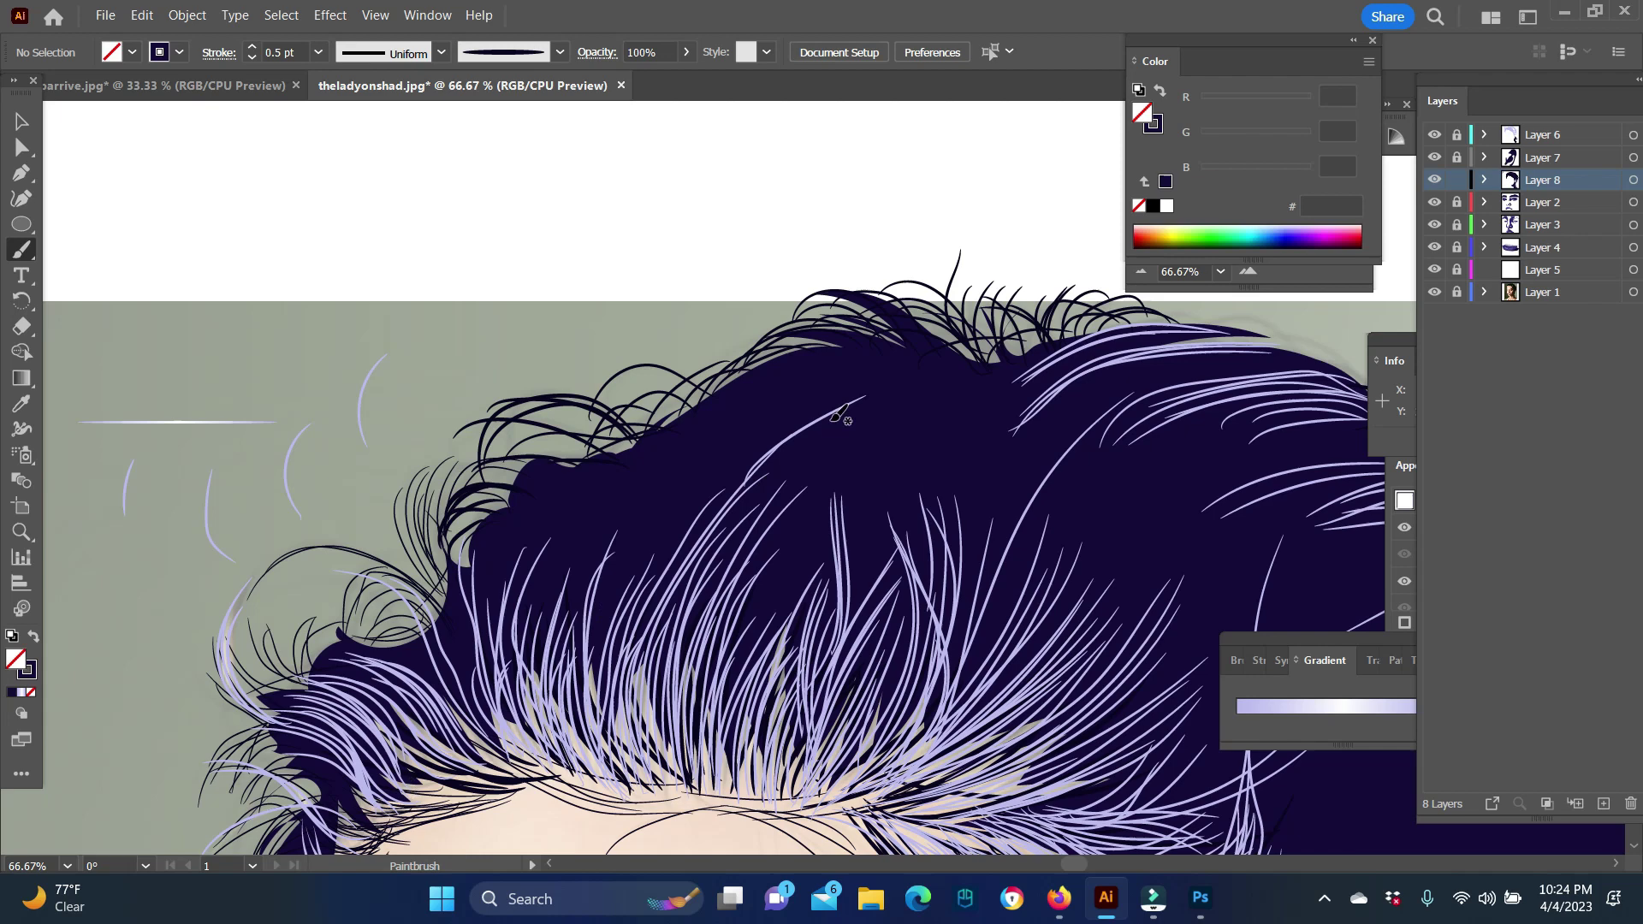
# Step: Add a strand along the upper hair edge and a long one from the hairline toward the ear
pyautogui.scroll(-2, 997, 433)
pyautogui.scroll(1, 998, 433)
pyautogui.moveTo(582, 272); pyautogui.dragTo(752, 340)
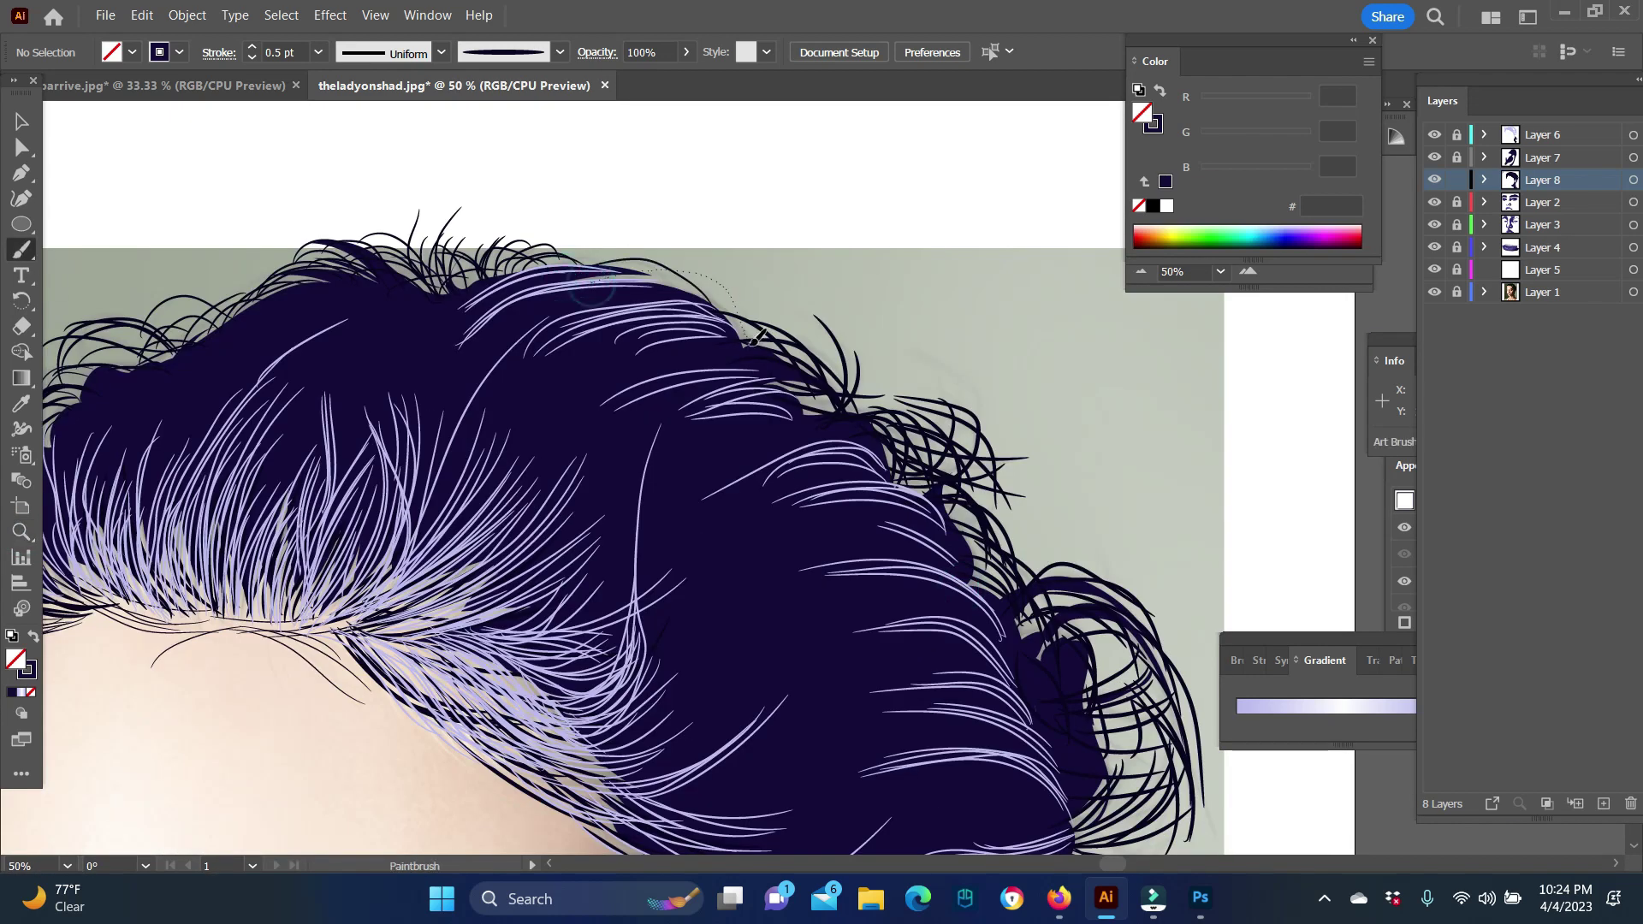
pyautogui.scroll(-2, 942, 342)
pyautogui.scroll(-1, 1140, 541)
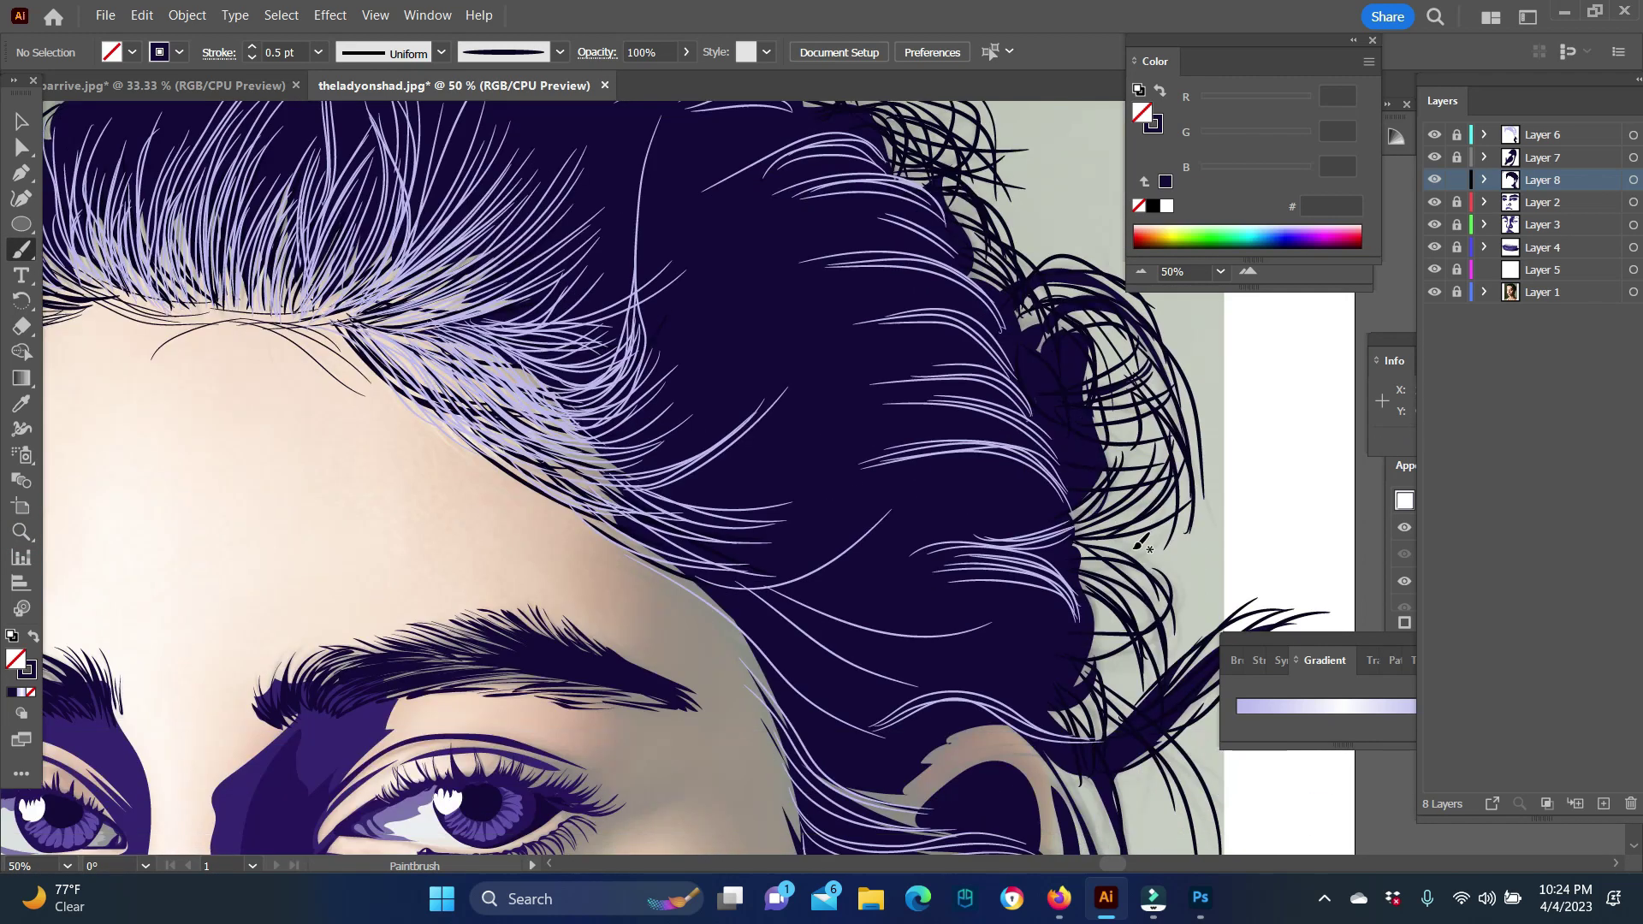
pyautogui.scroll(-3, 1140, 541)
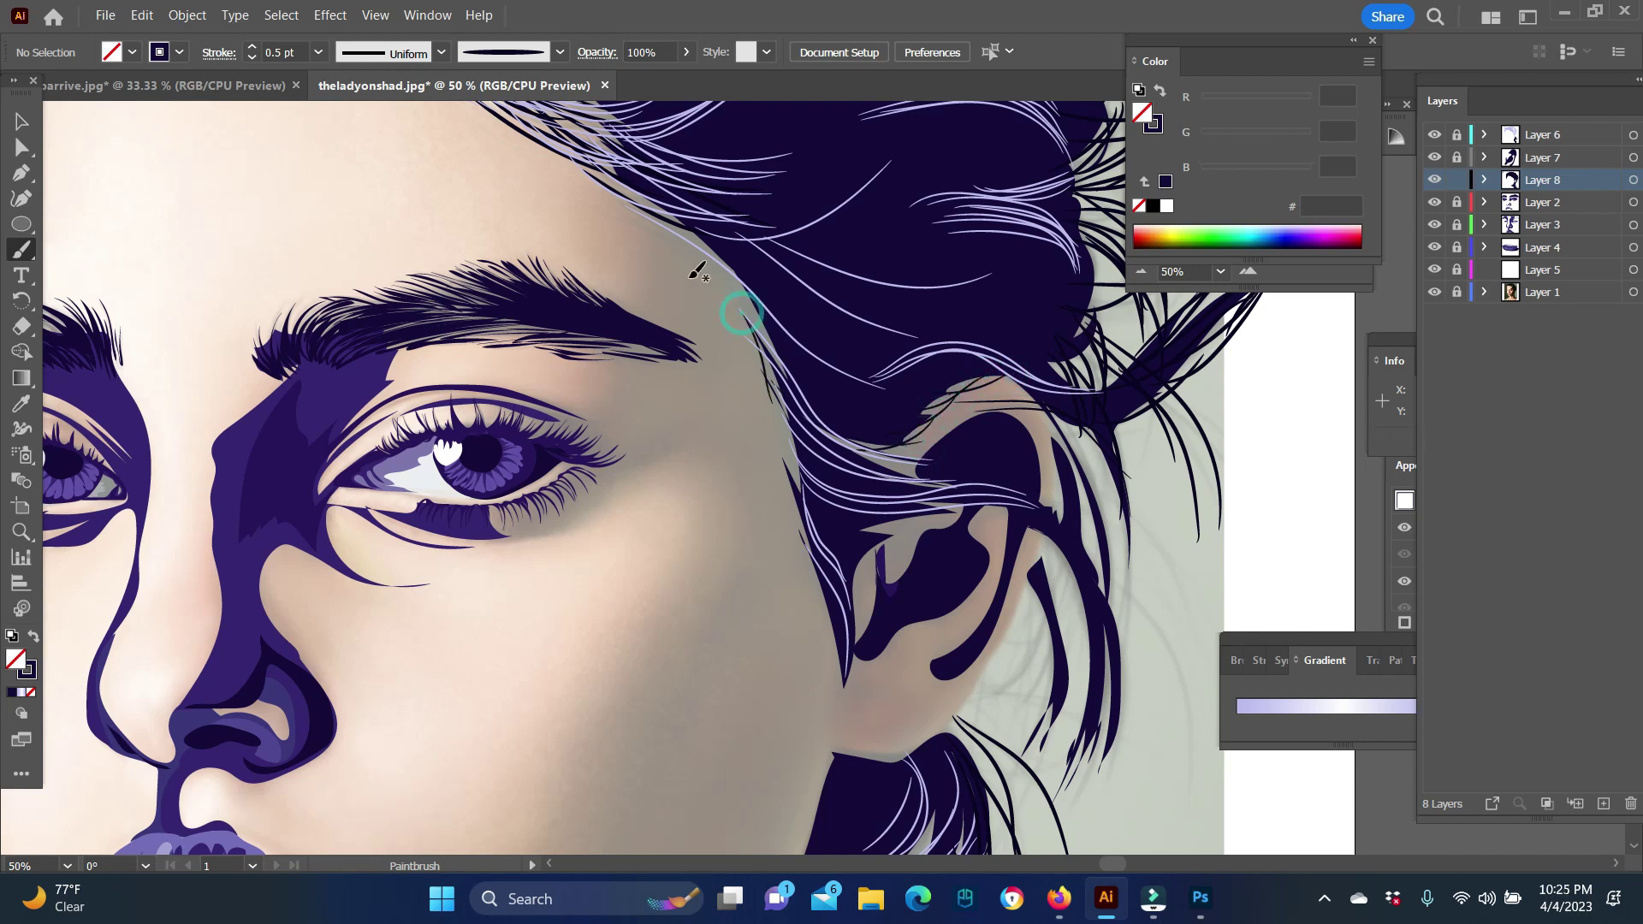
pyautogui.moveTo(660, 210)
pyautogui.mouseDown()
pyautogui.moveTo(787, 419)
pyautogui.moveTo(806, 542)
pyautogui.moveTo(877, 545)
pyautogui.mouseUp()
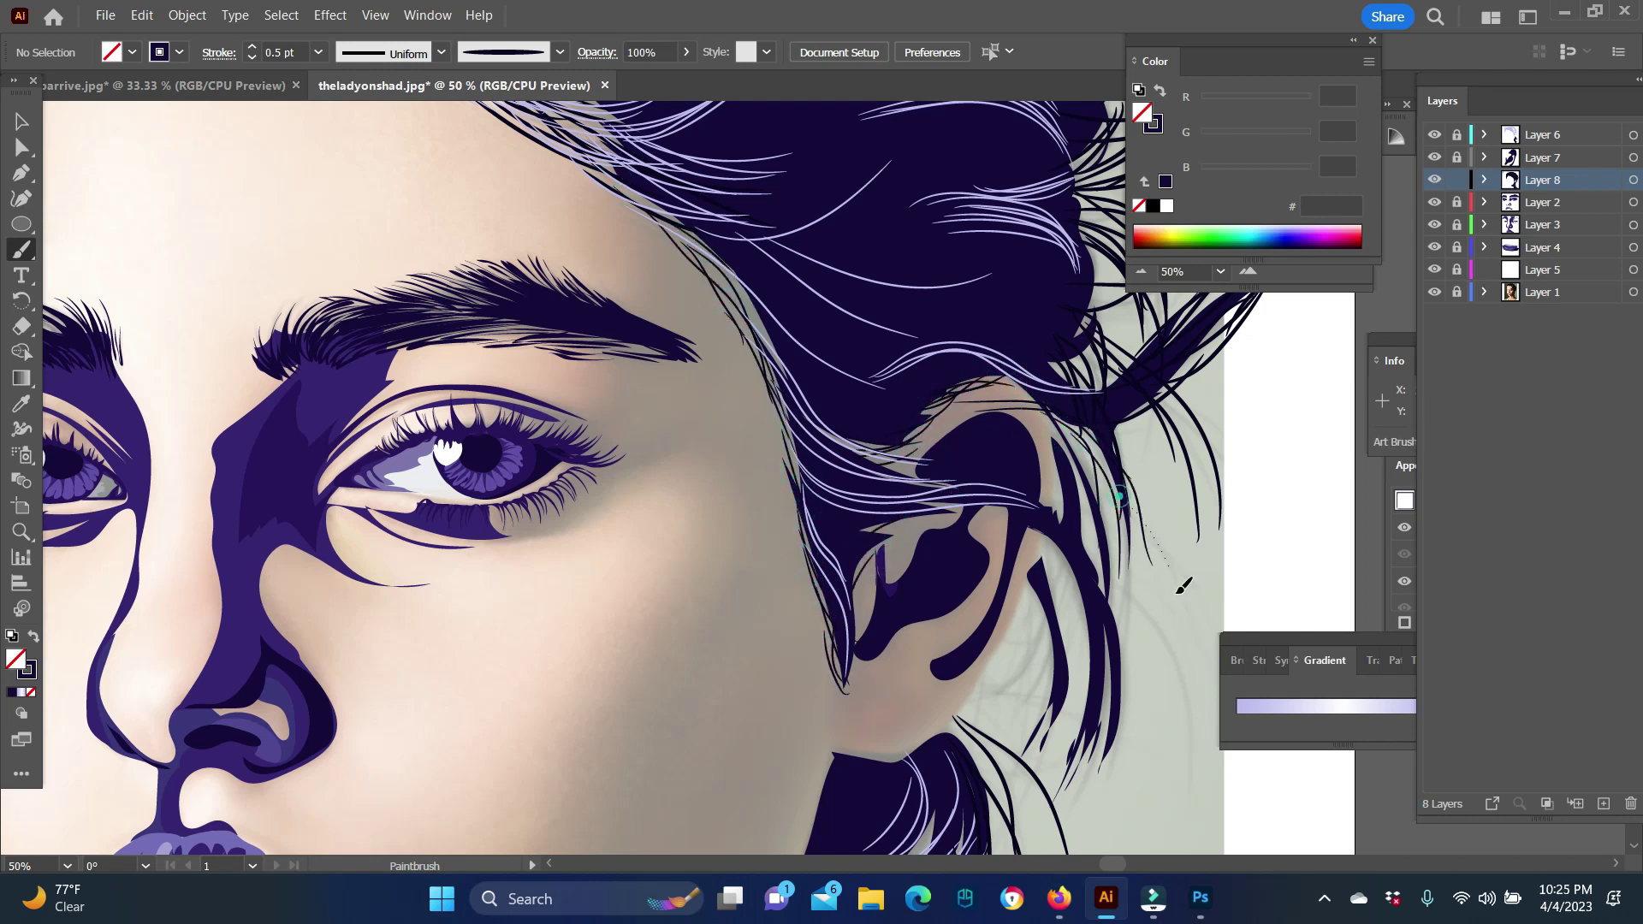
# Step: Paint dark strands beside the ear, falling down past it
pyautogui.scroll(-1, 1095, 400)
pyautogui.moveTo(1061, 487)
pyautogui.mouseDown()
pyautogui.moveTo(1031, 633)
pyautogui.moveTo(967, 650)
pyautogui.mouseUp()
pyautogui.moveTo(1026, 539); pyautogui.dragTo(992, 659)
pyautogui.moveTo(1075, 602); pyautogui.dragTo(1041, 726)
pyautogui.moveTo(1117, 556); pyautogui.dragTo(1056, 736)
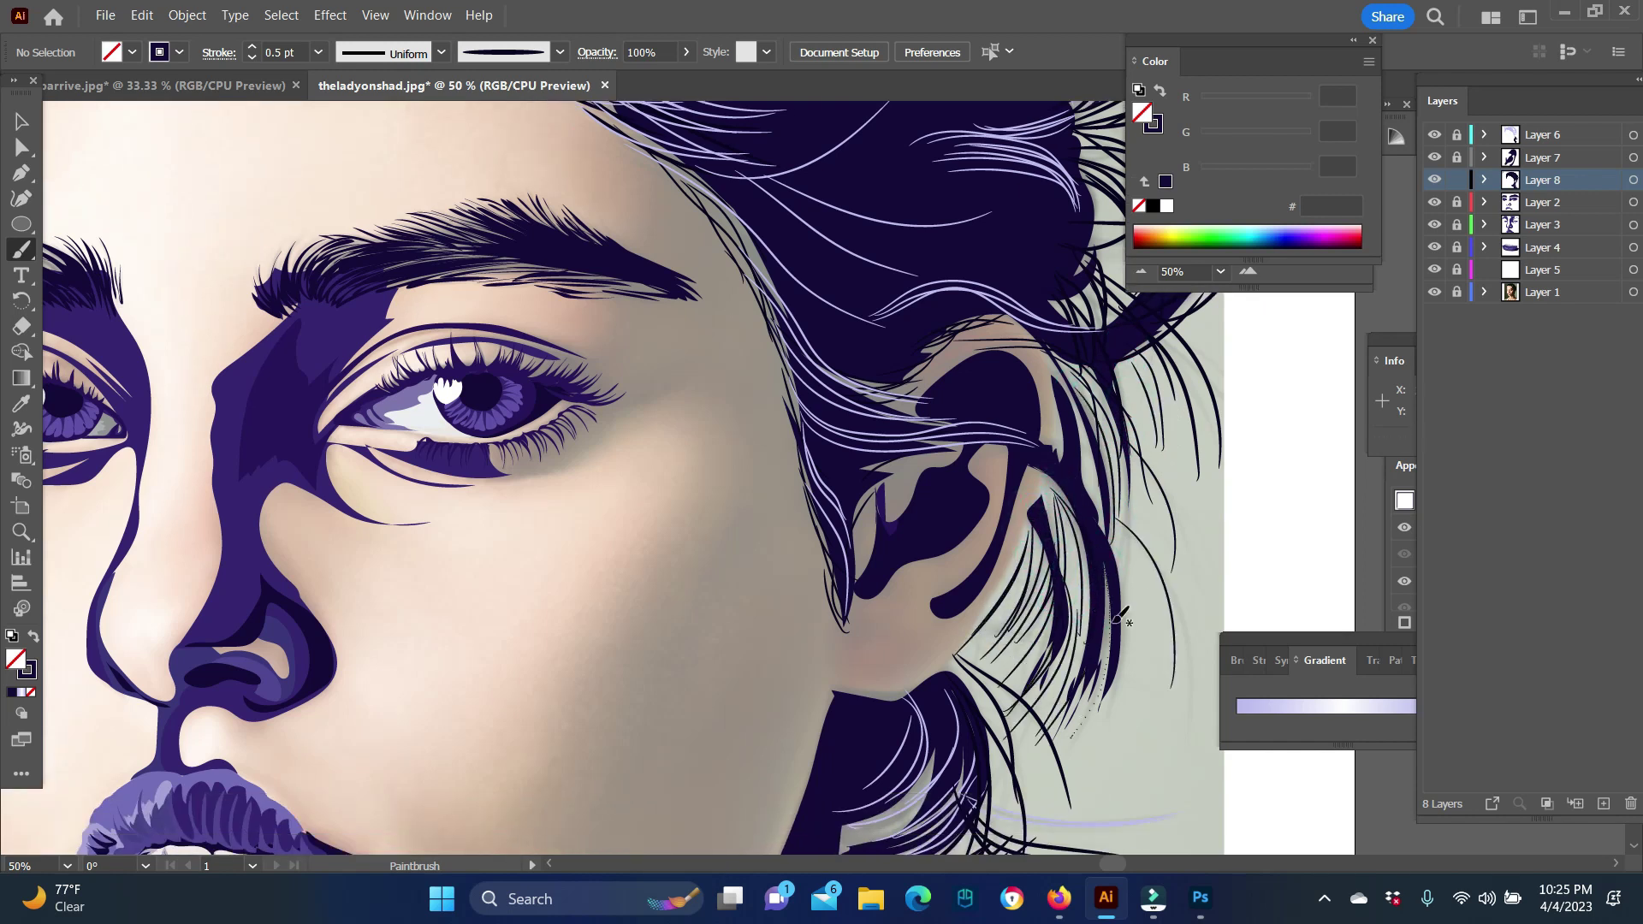
pyautogui.moveTo(1112, 522); pyautogui.dragTo(1083, 757)
pyautogui.moveTo(1129, 475); pyautogui.dragTo(1181, 727)
# Step: Fill in more strands above and around the ear, between it and the upper hair
pyautogui.moveTo(1080, 347); pyautogui.dragTo(1108, 444)
pyautogui.moveTo(1083, 296)
pyautogui.mouseDown()
pyautogui.moveTo(1104, 462)
pyautogui.moveTo(1215, 496)
pyautogui.mouseUp()
pyautogui.moveTo(1134, 318); pyautogui.dragTo(1164, 475)
pyautogui.moveTo(1079, 366); pyautogui.dragTo(1100, 500)
pyautogui.moveTo(1069, 406); pyautogui.dragTo(1040, 573)
pyautogui.moveTo(1064, 368); pyautogui.dragTo(1082, 650)
pyautogui.moveTo(1048, 595); pyautogui.dragTo(984, 671)
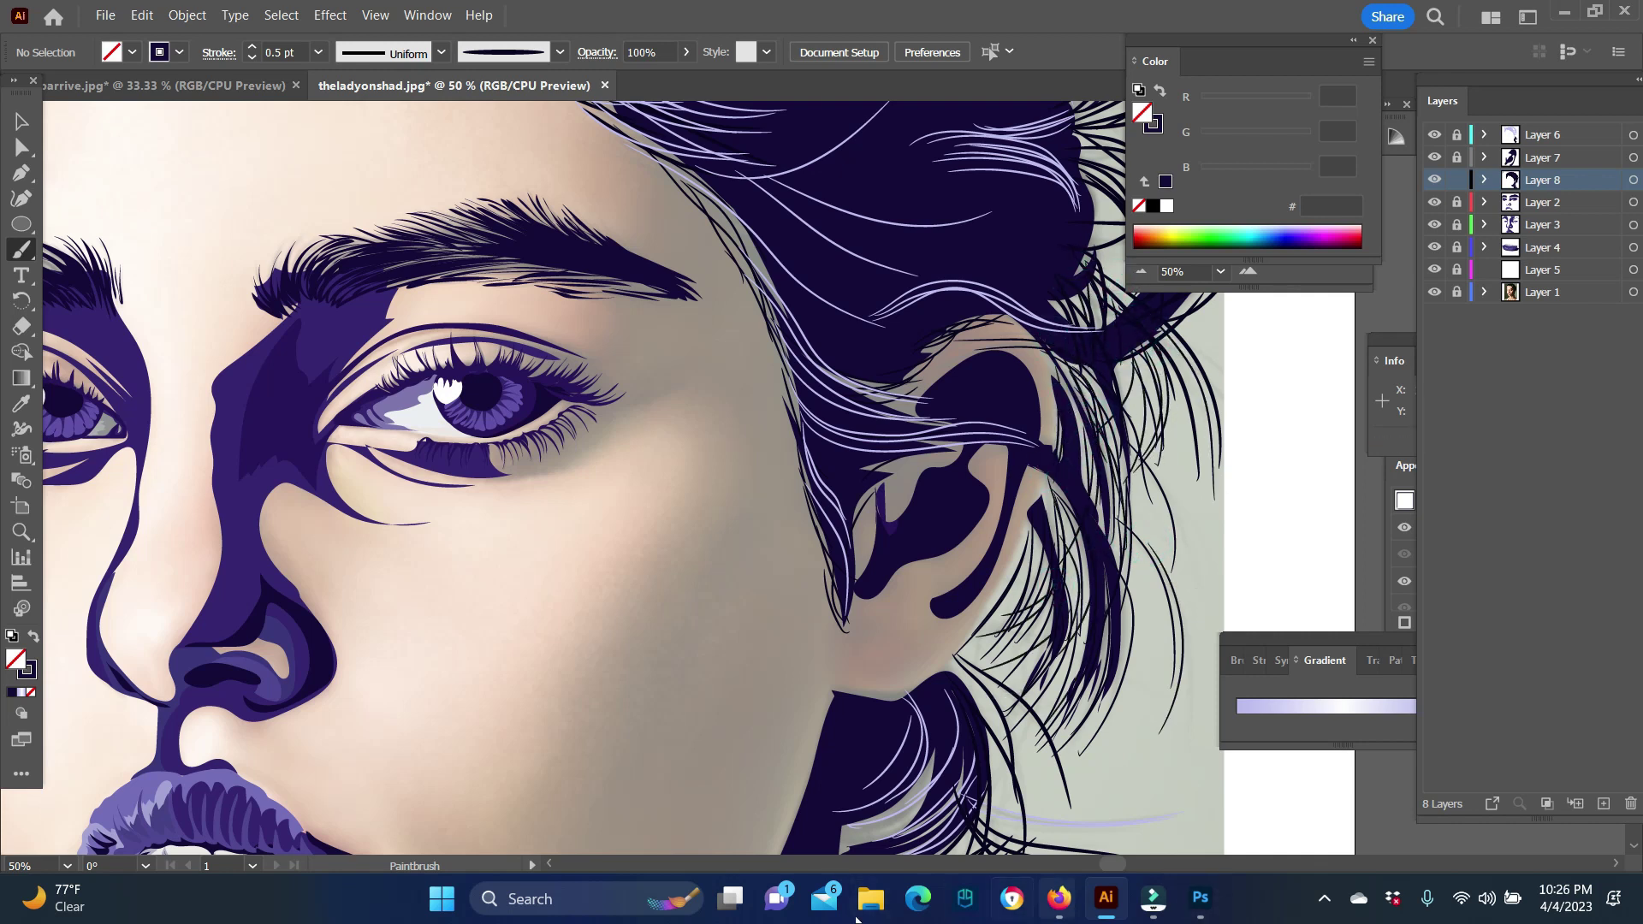
pyautogui.click(22, 532)
# Step: Lock the hair strokes layer, unlock and target Layer 5, and start a Pencil shape below the chin
pyautogui.scroll(-3, 599, 479)
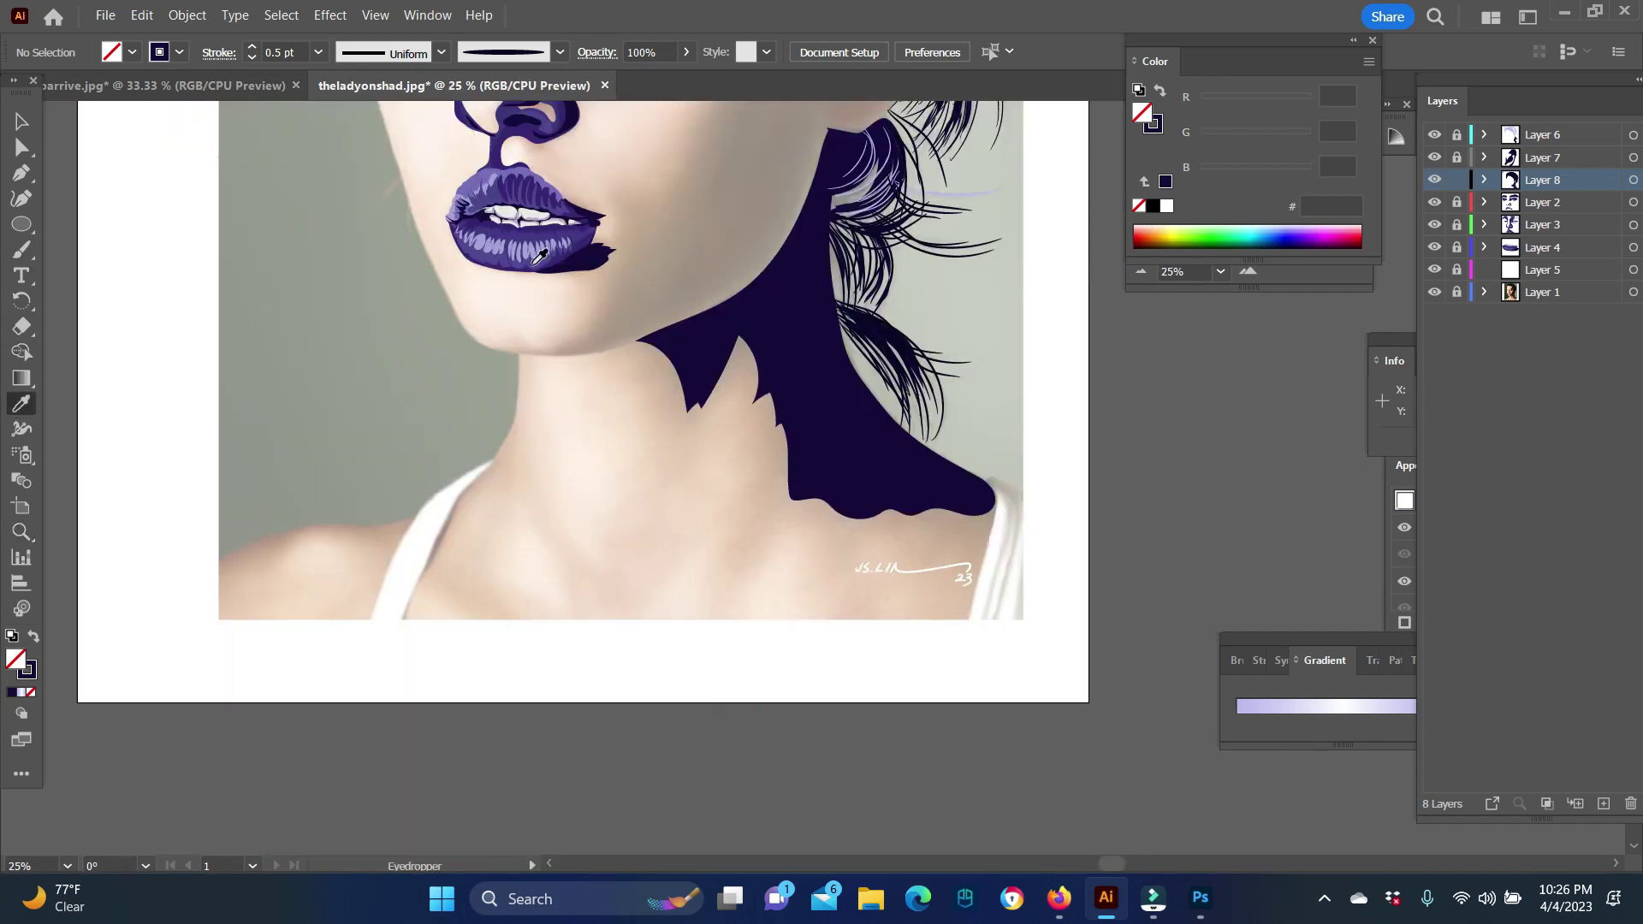
pyautogui.click(21, 249)
pyautogui.click(1457, 180)
pyautogui.click(1542, 270)
pyautogui.click(1457, 270)
pyautogui.moveTo(567, 360)
pyautogui.mouseDown()
pyautogui.moveTo(637, 495)
pyautogui.moveTo(817, 599)
pyautogui.moveTo(873, 492)
pyautogui.moveTo(651, 340)
pyautogui.mouseUp()
# Step: Sample the skin colour and choose a purple fill for the shadow
pyautogui.scroll(1, 984, 684)
pyautogui.scroll(-2, 1019, 678)
pyautogui.press('i')
pyautogui.click(578, 405)
pyautogui.click(490, 186)
pyautogui.press('n')
# Step: Trace a closed shadow shape from under the chin around the collarbone
pyautogui.moveTo(565, 299); pyautogui.dragTo(525, 330)
pyautogui.moveTo(441, 475)
pyautogui.mouseDown()
pyautogui.moveTo(531, 447)
pyautogui.moveTo(588, 478)
pyautogui.mouseUp()
pyautogui.moveTo(590, 285); pyautogui.dragTo(572, 293)
pyautogui.rightClick(536, 462)
pyautogui.press('v')
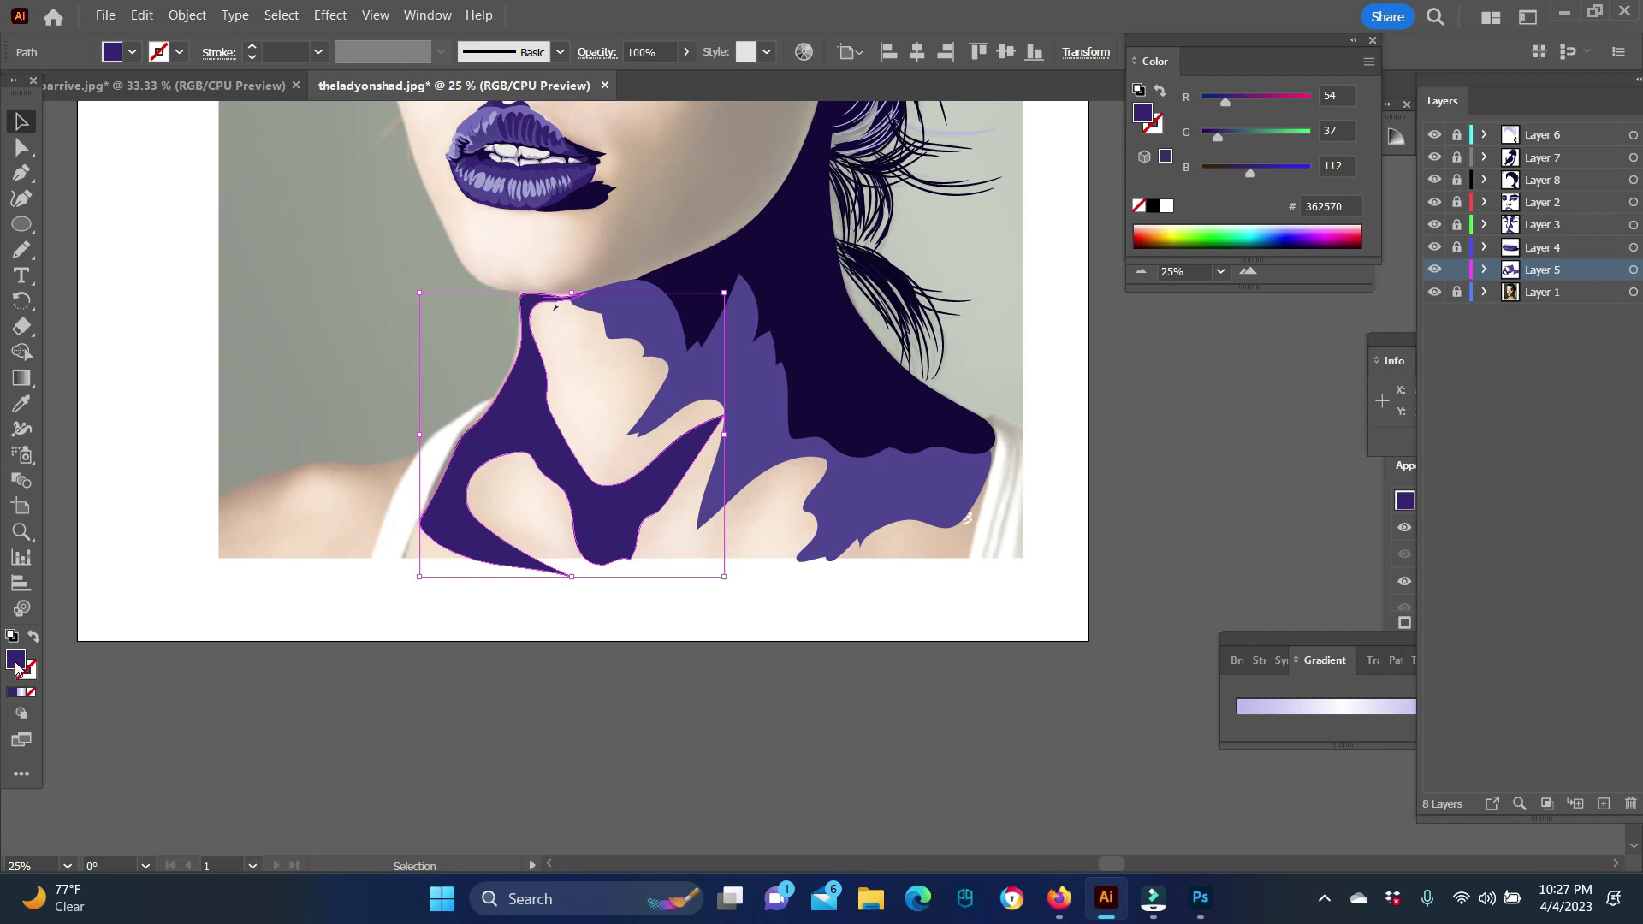
# Step: Give the neck shadow shape a lighter purple fill sampled with the Eyedropper
pyautogui.doubleClick(15, 658)
pyautogui.press('Return')
pyautogui.press('Delete')
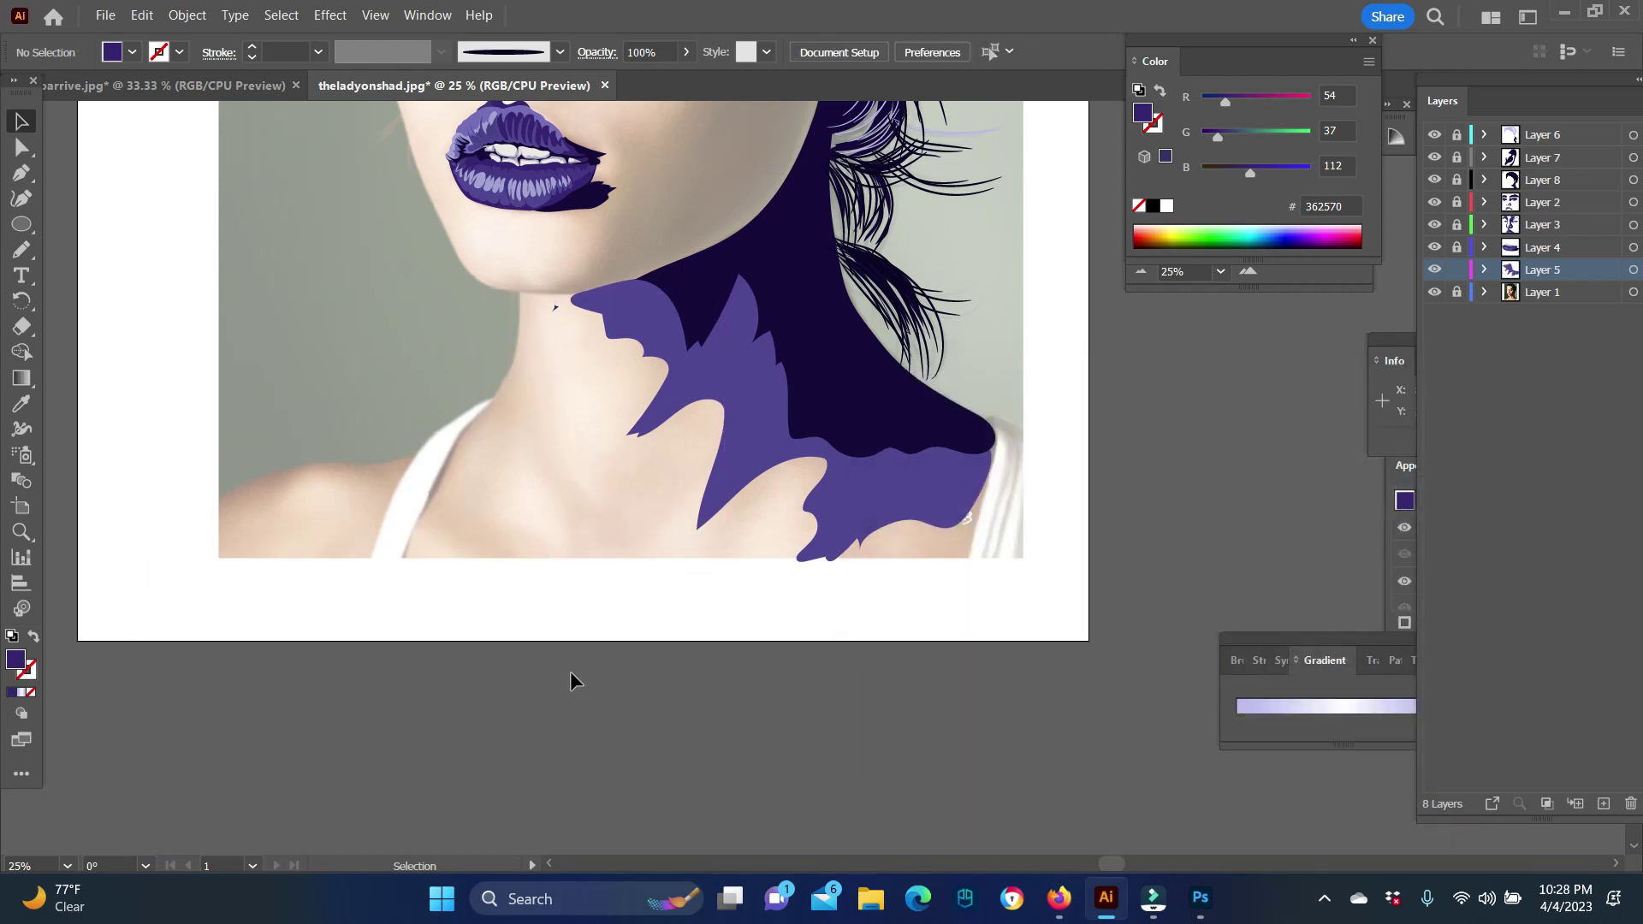
pyautogui.press('i')
pyautogui.click(726, 356)
# Step: Draw a shadow shape around the neck under the chin and fill it purple
pyautogui.press('n')
pyautogui.moveTo(521, 314); pyautogui.dragTo(554, 303)
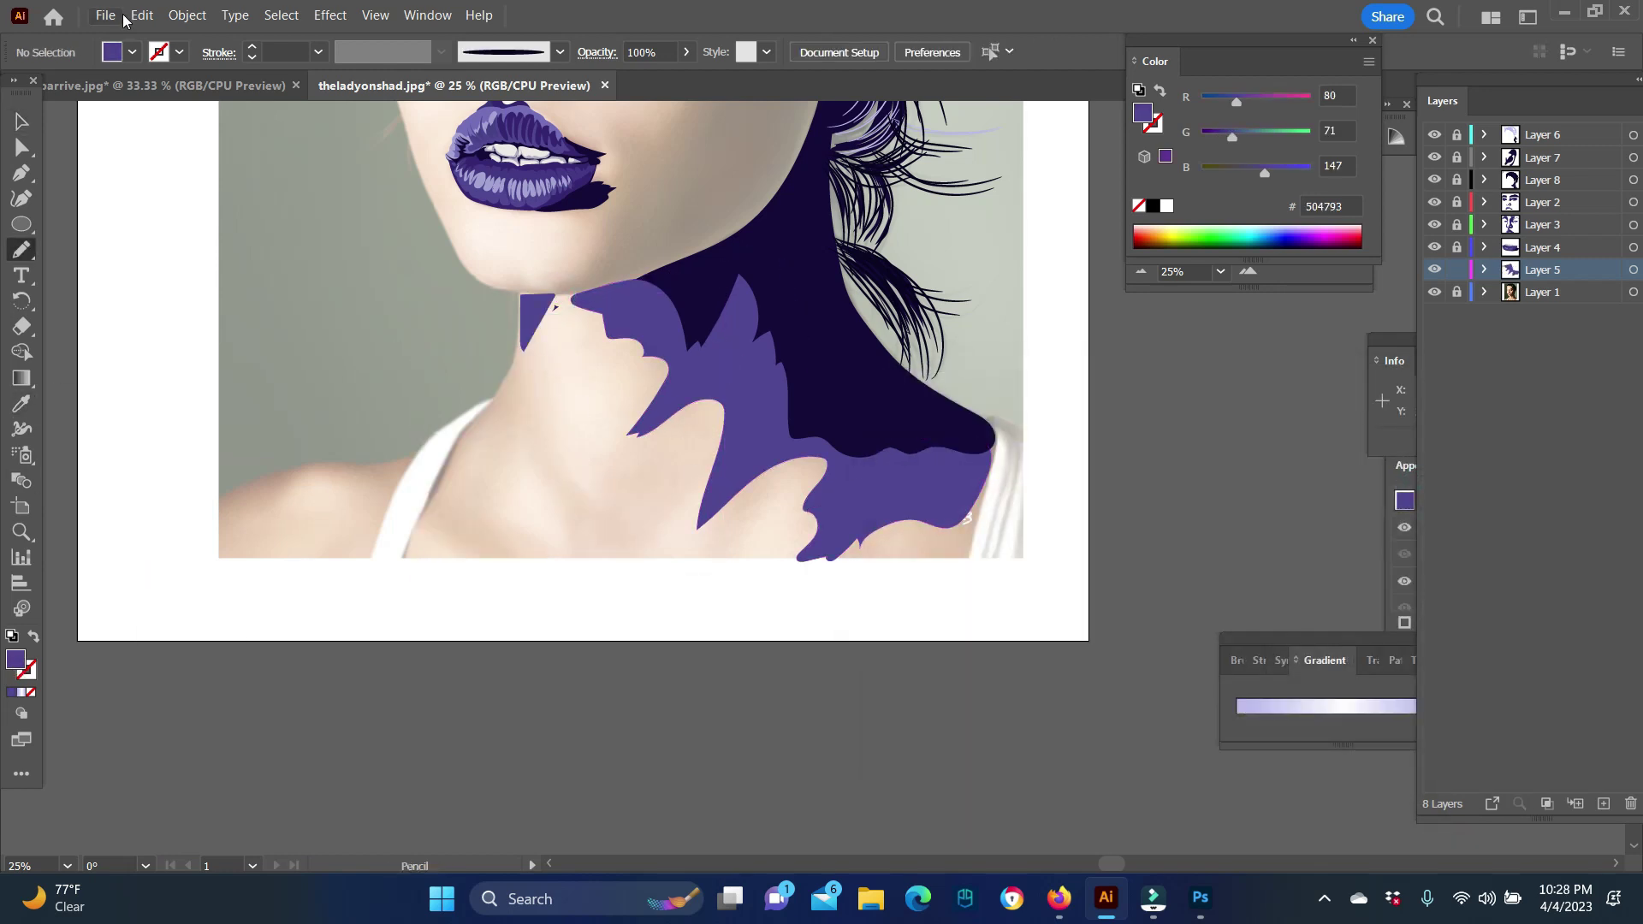
pyautogui.moveTo(434, 537); pyautogui.dragTo(693, 469)
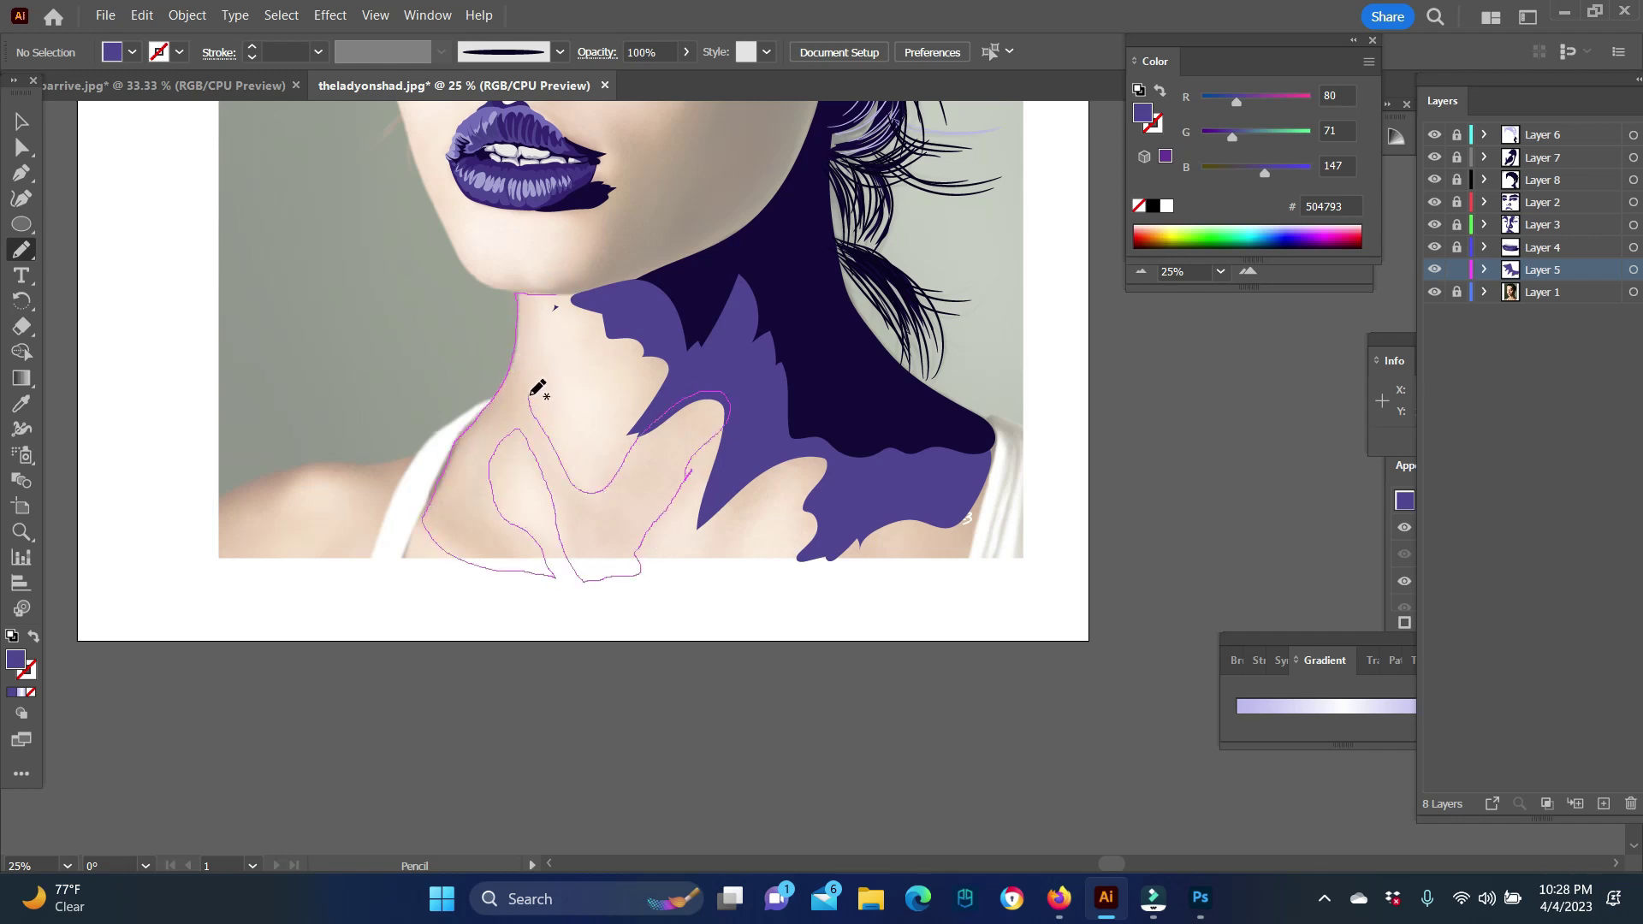
pyautogui.moveTo(555, 289); pyautogui.dragTo(555, 295)
pyautogui.press('v')
pyautogui.doubleClick(15, 659)
pyautogui.click(1019, 561)
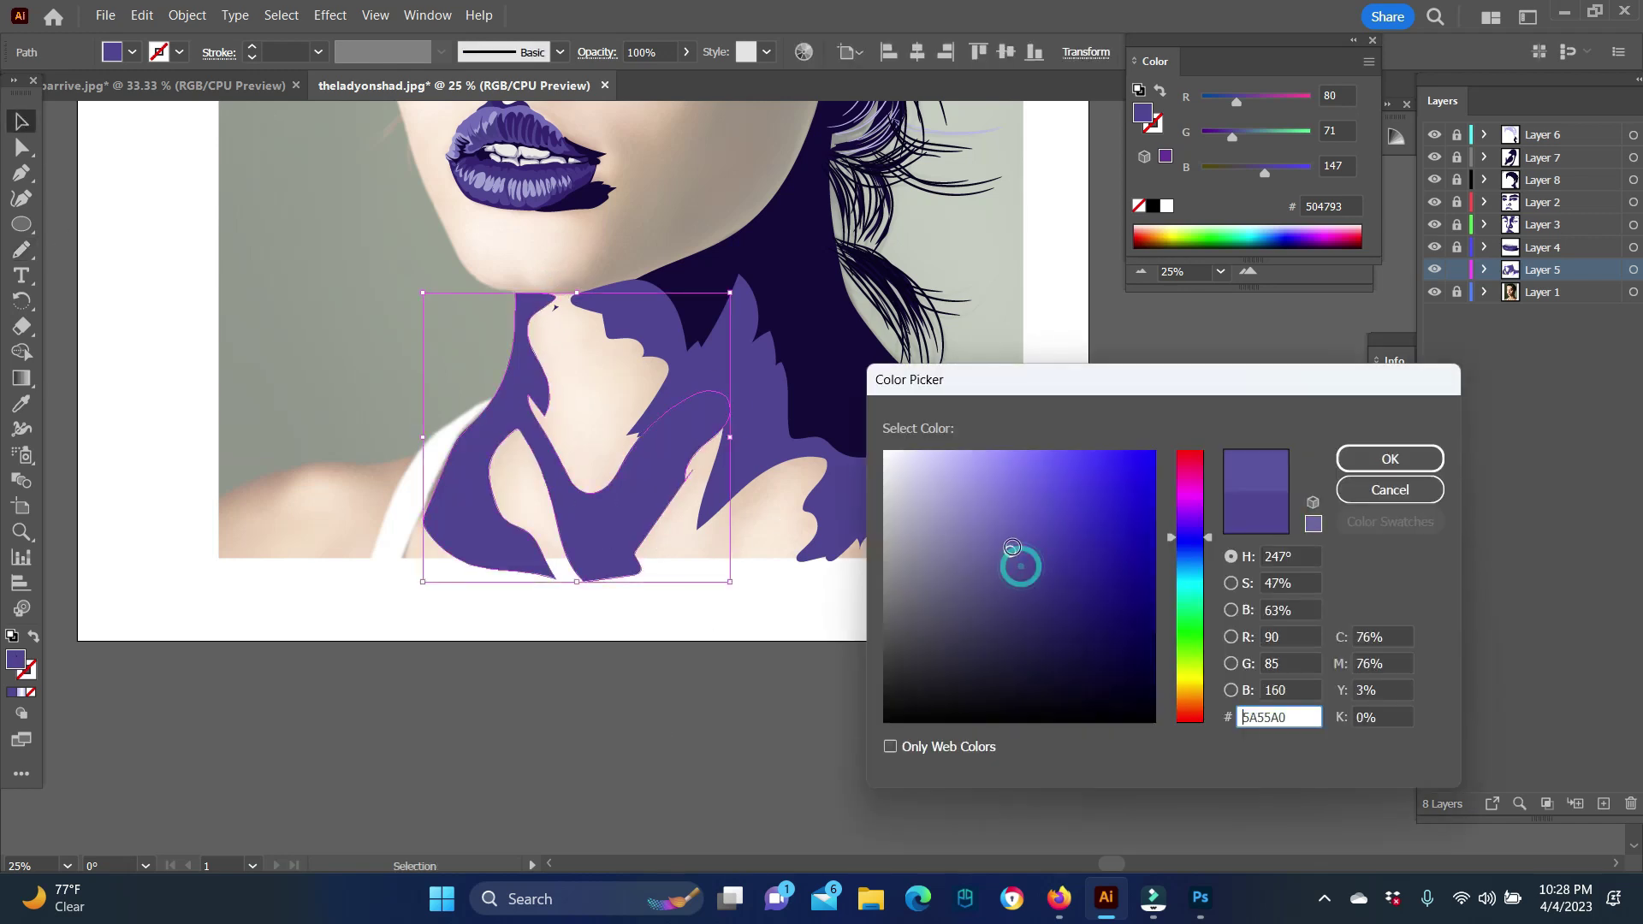
pyautogui.click(1386, 459)
pyautogui.click(935, 814)
# Step: Add a lighter purple shape down the left side of the neck, sent behind
pyautogui.doubleClick(16, 659)
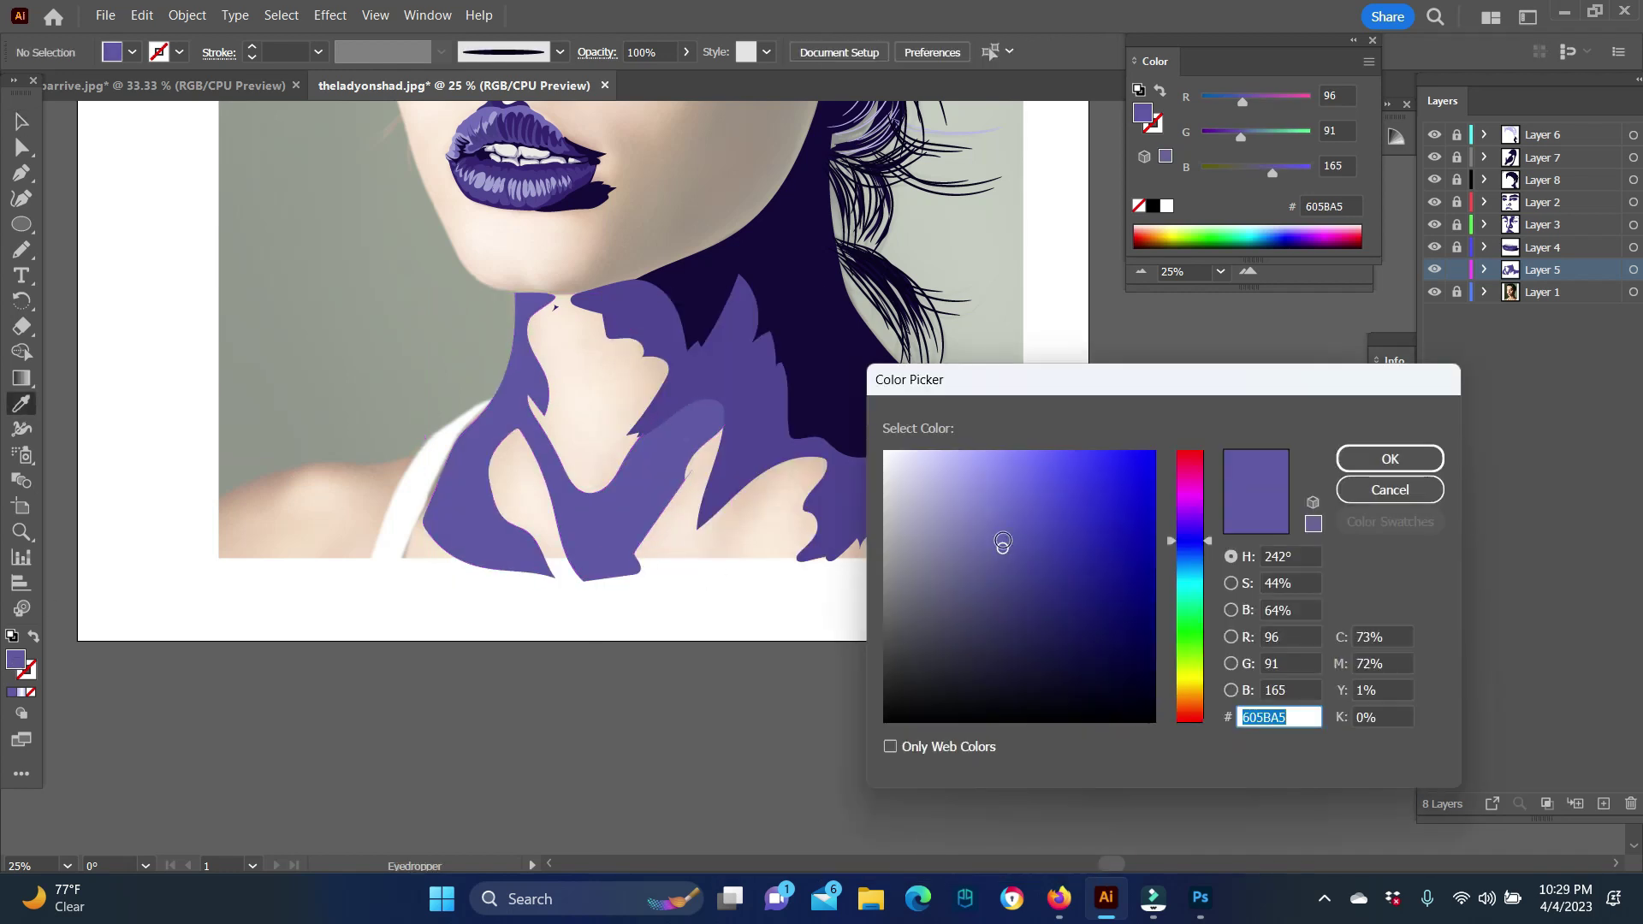
pyautogui.click(1386, 459)
pyautogui.click(21, 249)
pyautogui.moveTo(600, 291); pyautogui.dragTo(527, 364)
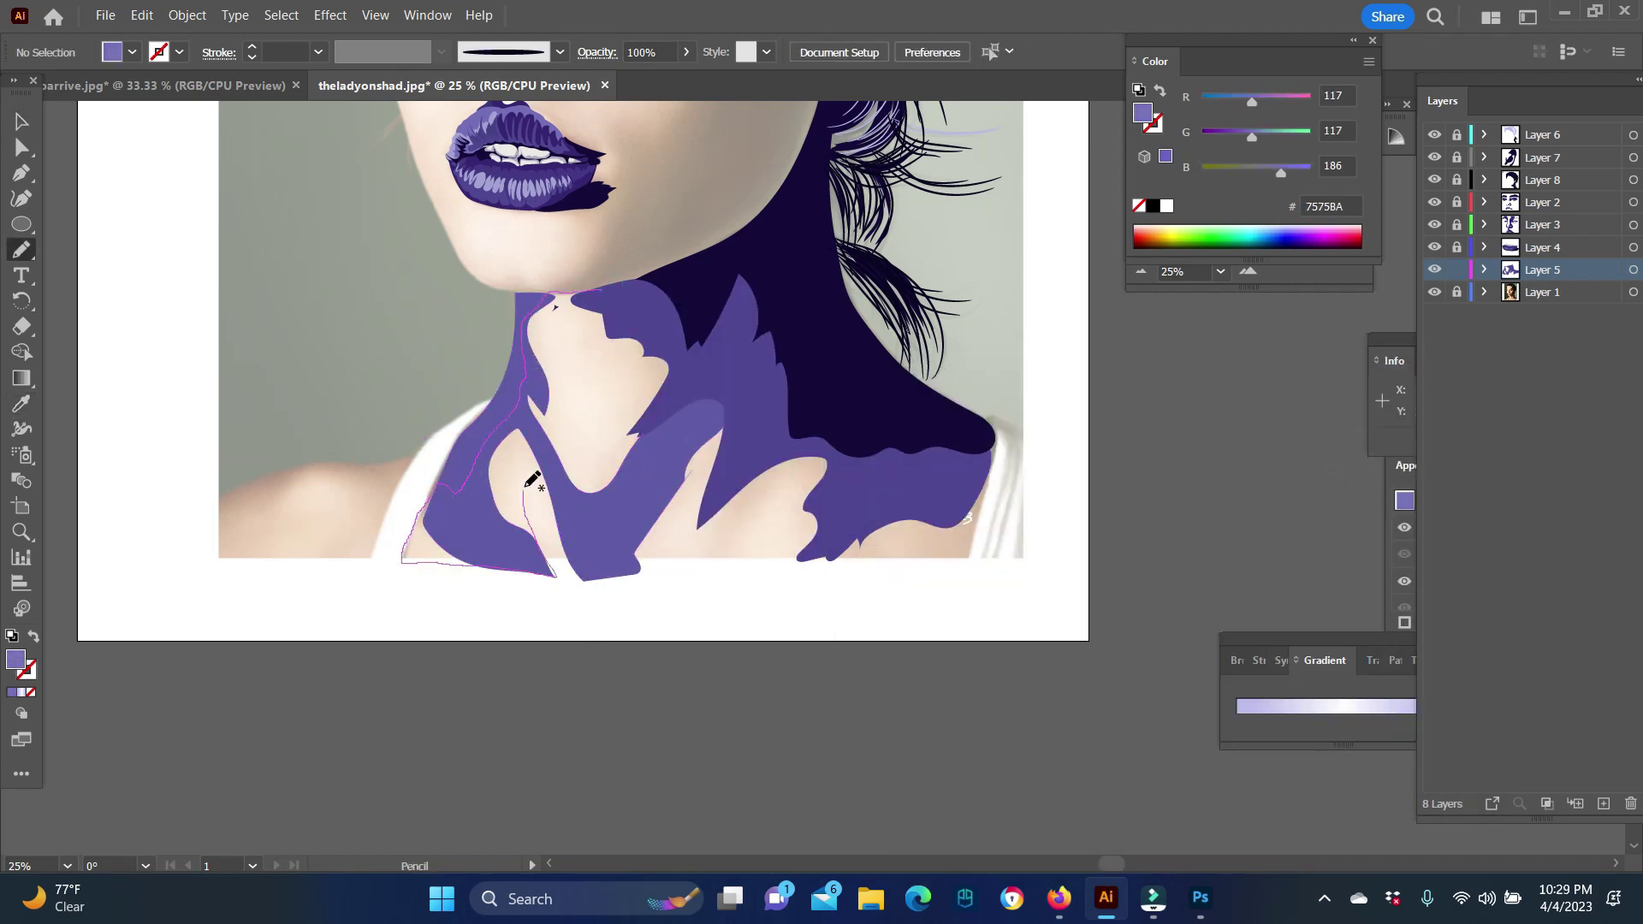
pyautogui.moveTo(651, 411); pyautogui.dragTo(556, 291)
pyautogui.press('v')
pyautogui.rightClick(526, 291)
pyautogui.click(863, 780)
pyautogui.click(165, 697)
# Step: Add an even lighter purple neck highlight behind the darker neck shapes
pyautogui.doubleClick(15, 659)
pyautogui.click(967, 503)
pyautogui.click(1386, 458)
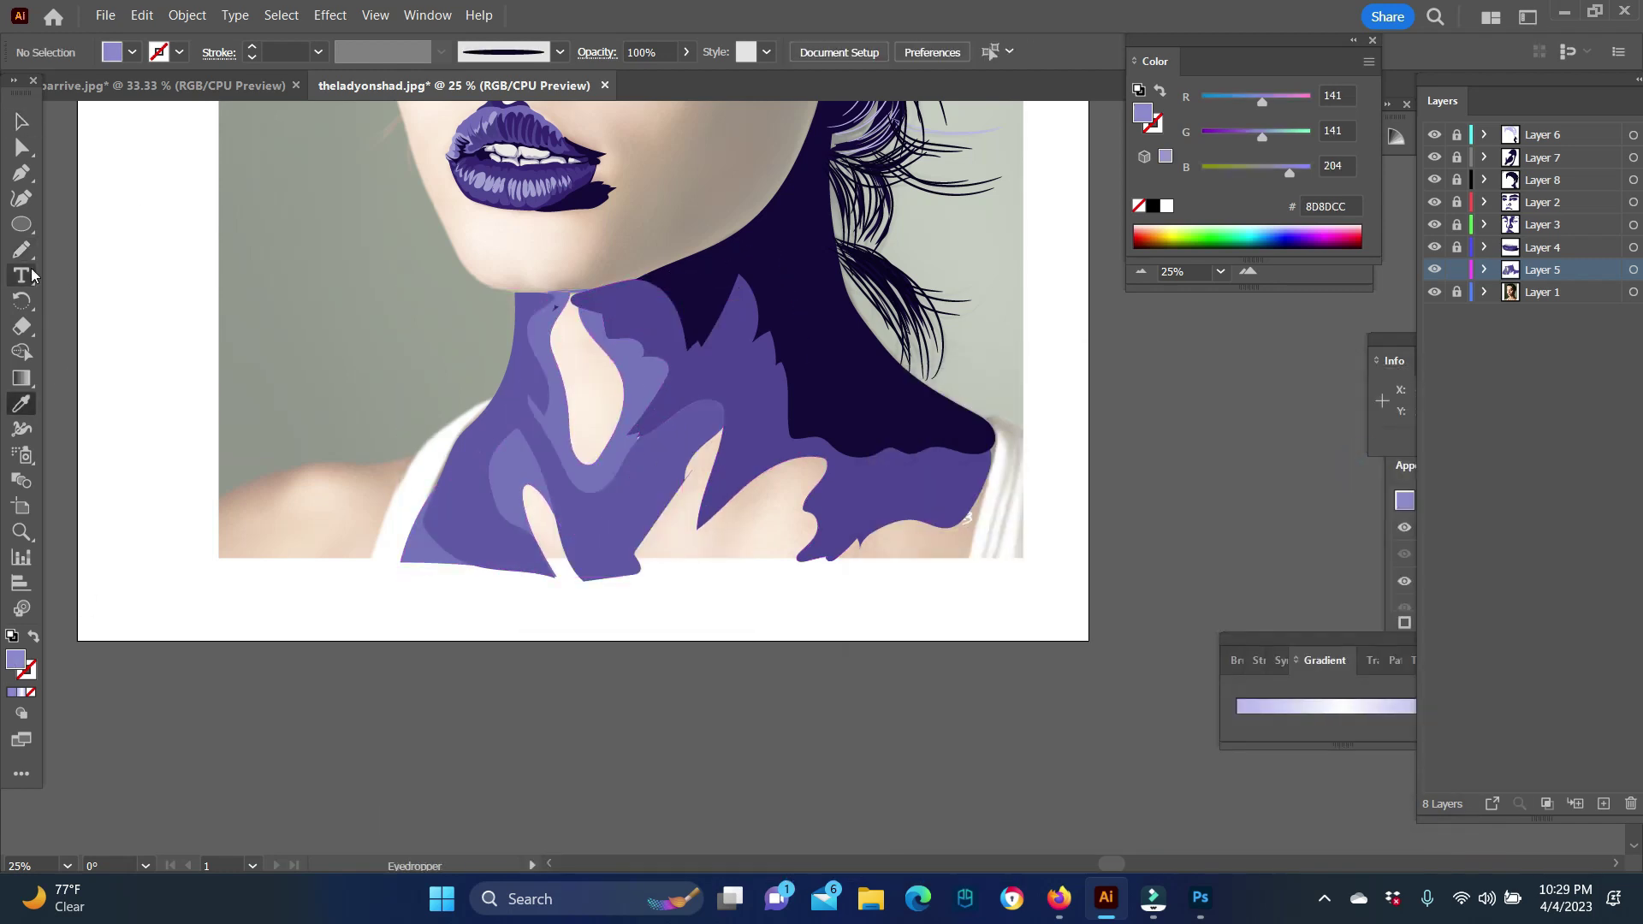
pyautogui.click(22, 249)
pyautogui.moveTo(575, 285); pyautogui.dragTo(564, 295)
pyautogui.press('v')
pyautogui.rightClick(557, 294)
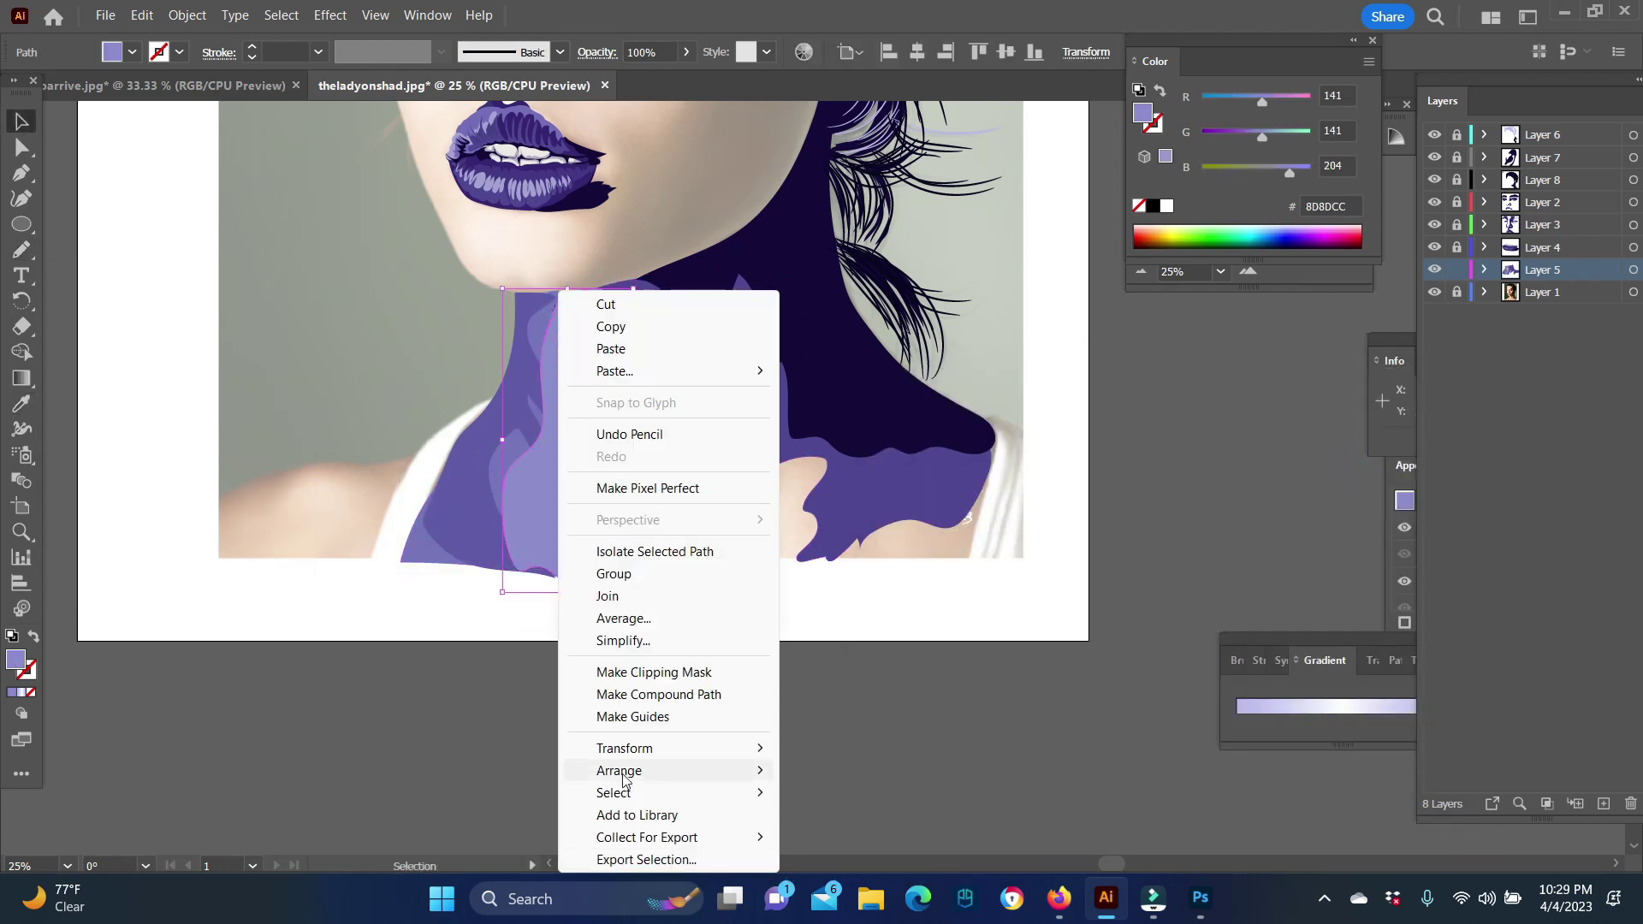
pyautogui.click(17, 403)
# Step: Draw a shape along the lower neck and send it to the back
pyautogui.press('n')
pyautogui.moveTo(655, 522); pyautogui.dragTo(648, 511)
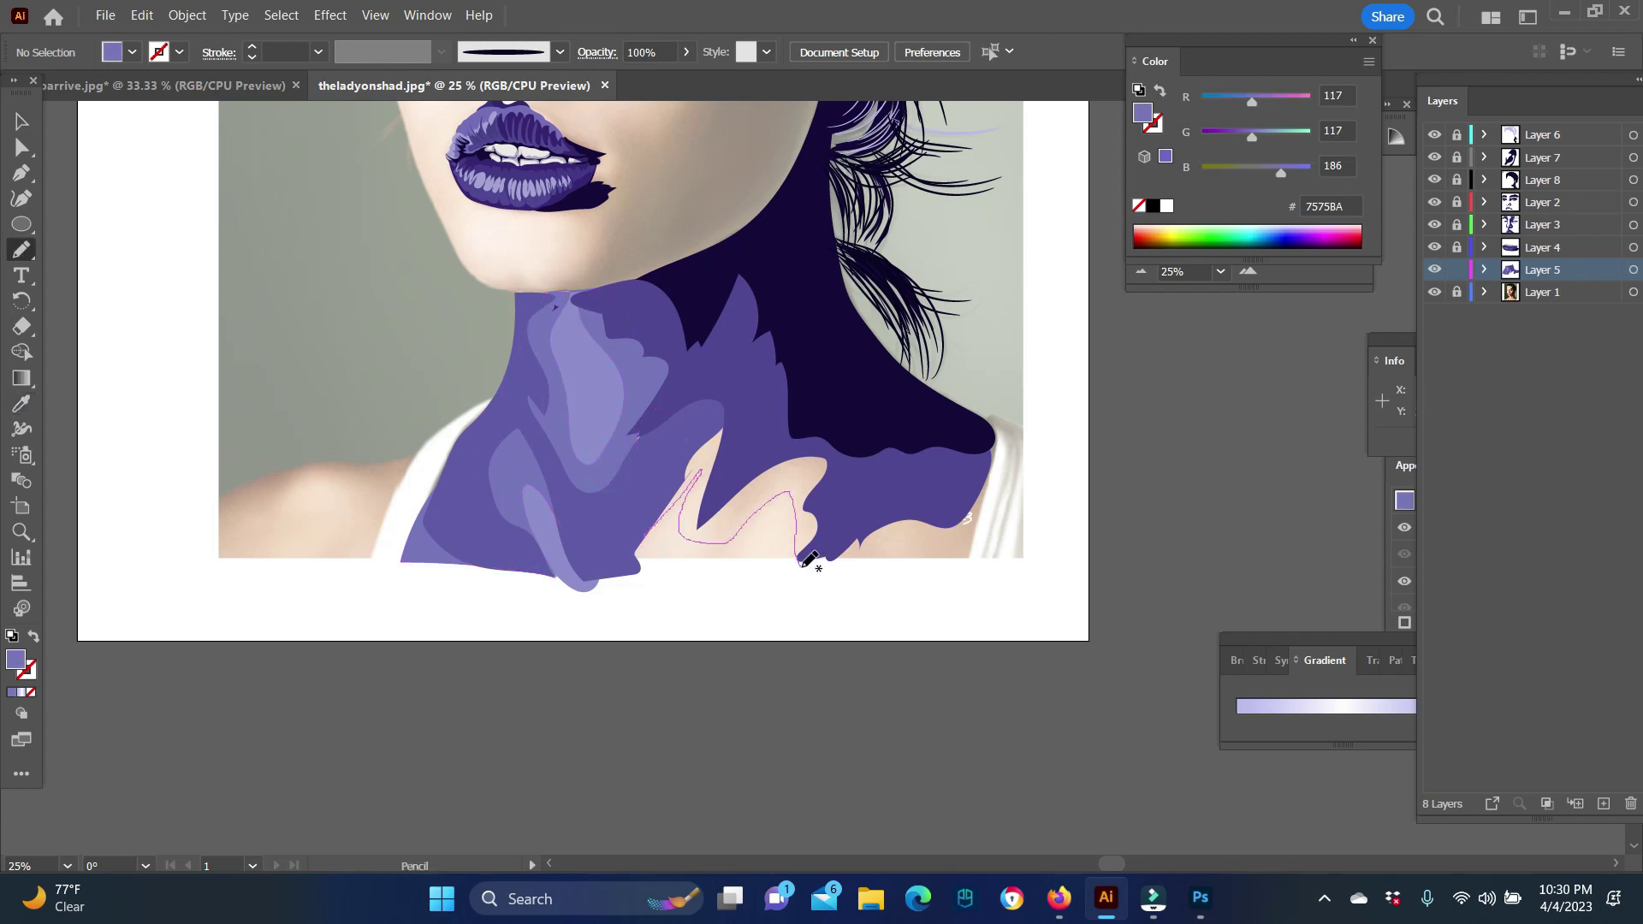
pyautogui.press('v')
pyautogui.rightClick(742, 292)
pyautogui.click(1063, 844)
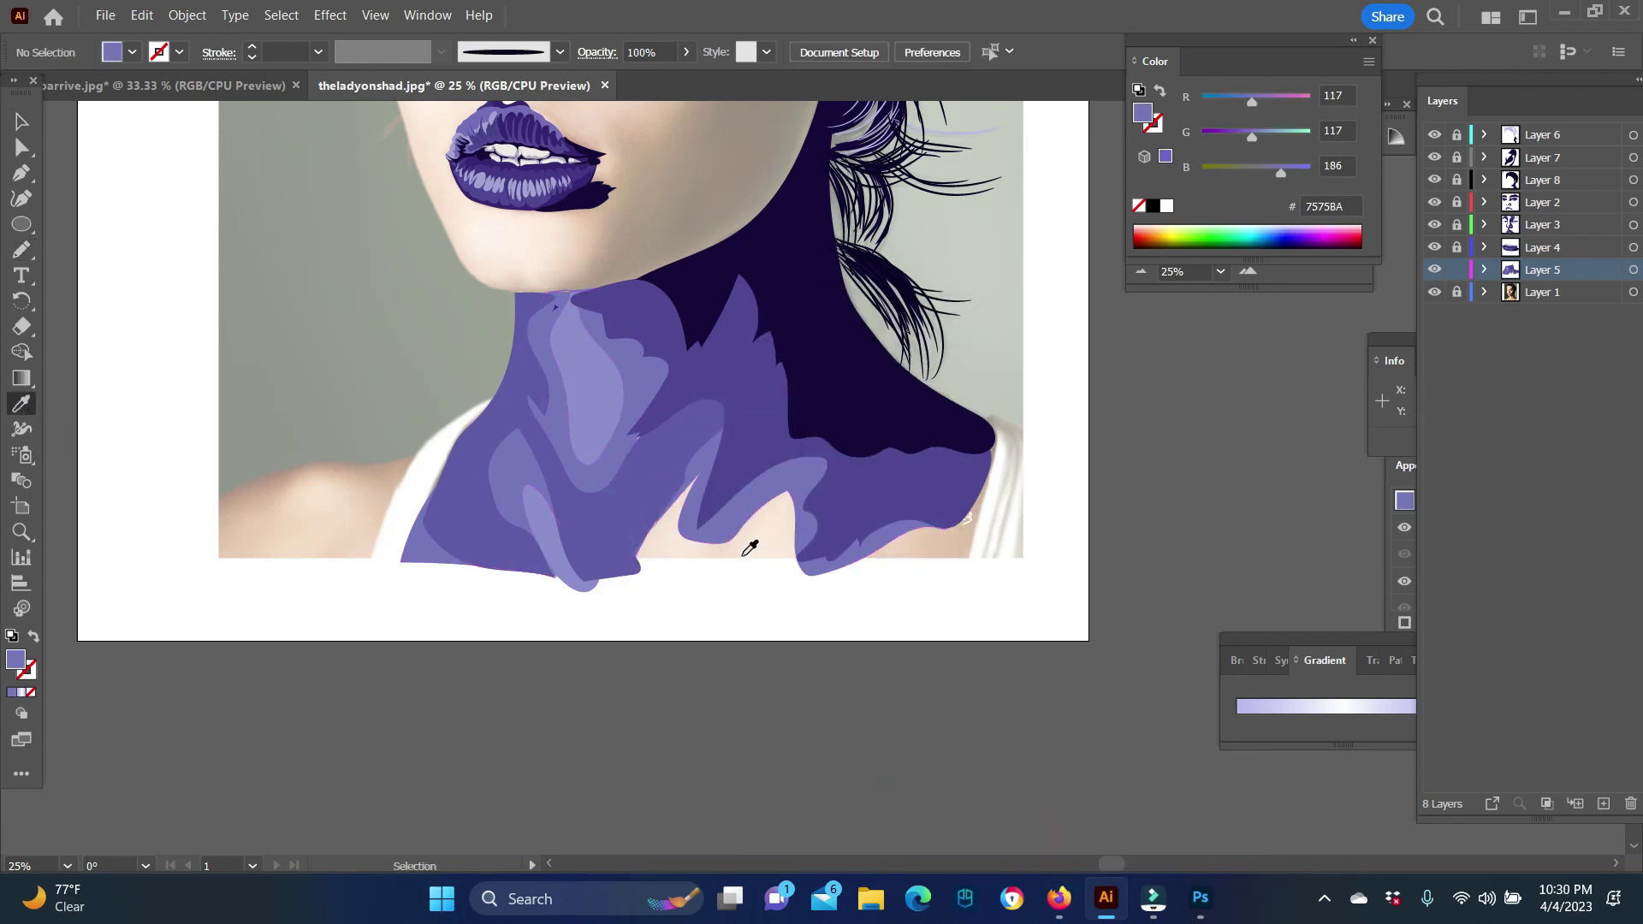
# Step: Draw a sampled light purple shape along the neck bottom, sent to back
pyautogui.press('i')
pyautogui.click(717, 443)
pyautogui.press('n')
pyautogui.moveTo(633, 564); pyautogui.dragTo(722, 524)
pyautogui.press('v')
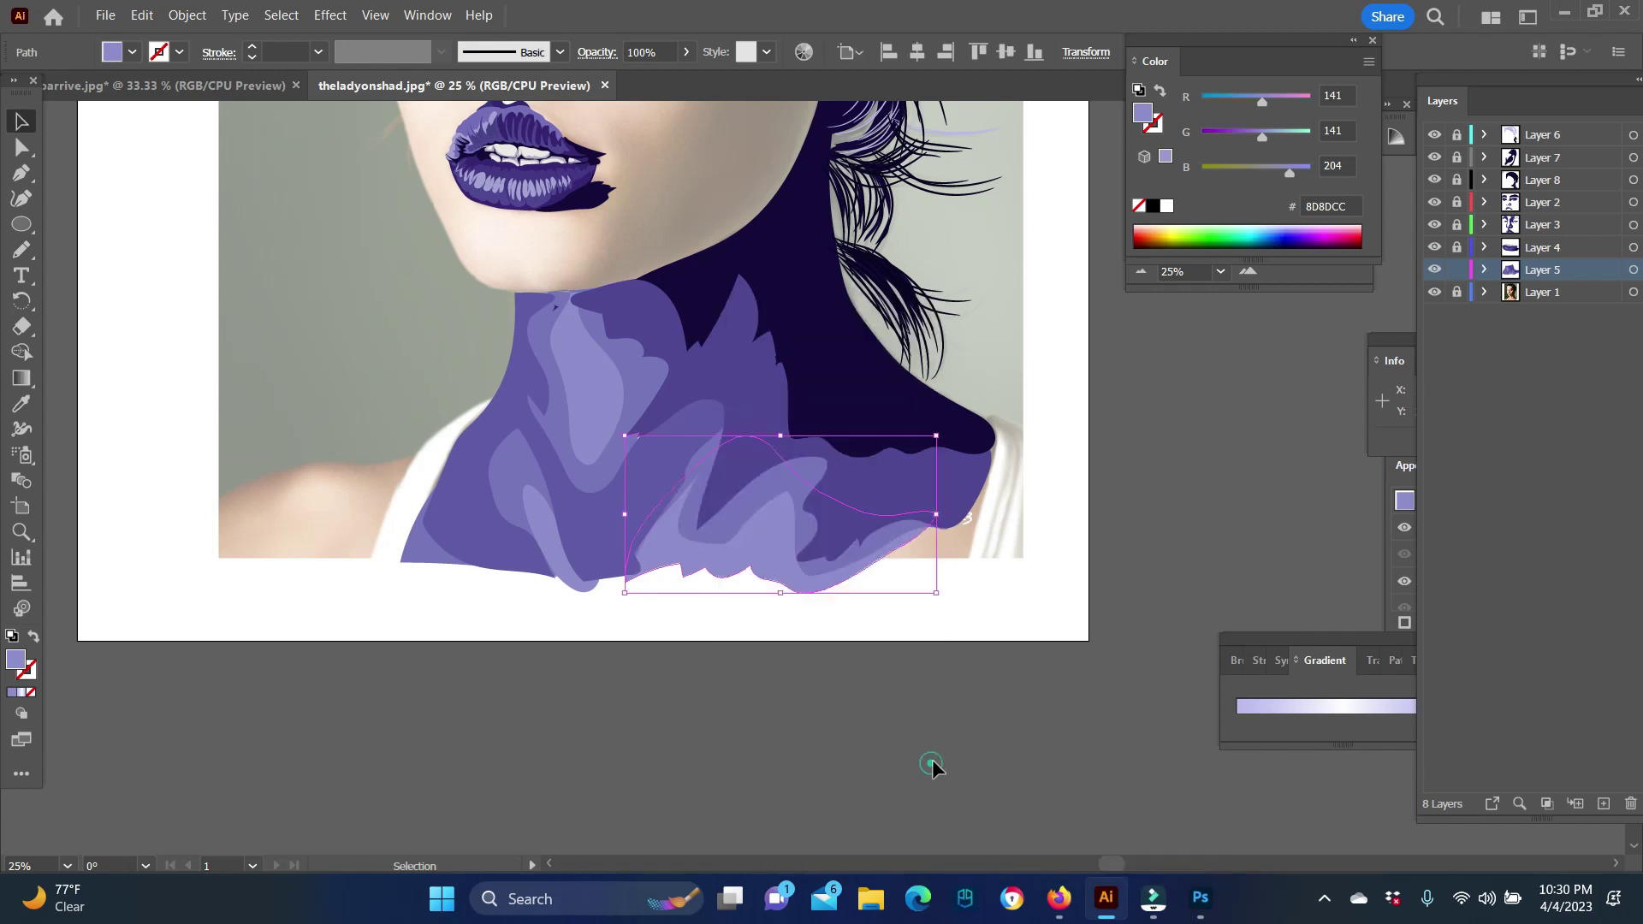
pyautogui.hotkey('ctrl', 'shift', '[')
# Step: Add a dark shadow, sampled from the hair, along the lower right neck
pyautogui.press('i')
pyautogui.click(945, 430)
pyautogui.press('n')
pyautogui.moveTo(973, 552); pyautogui.dragTo(988, 440)
pyautogui.press('v')
pyautogui.rightClick(959, 295)
pyautogui.click(1287, 839)
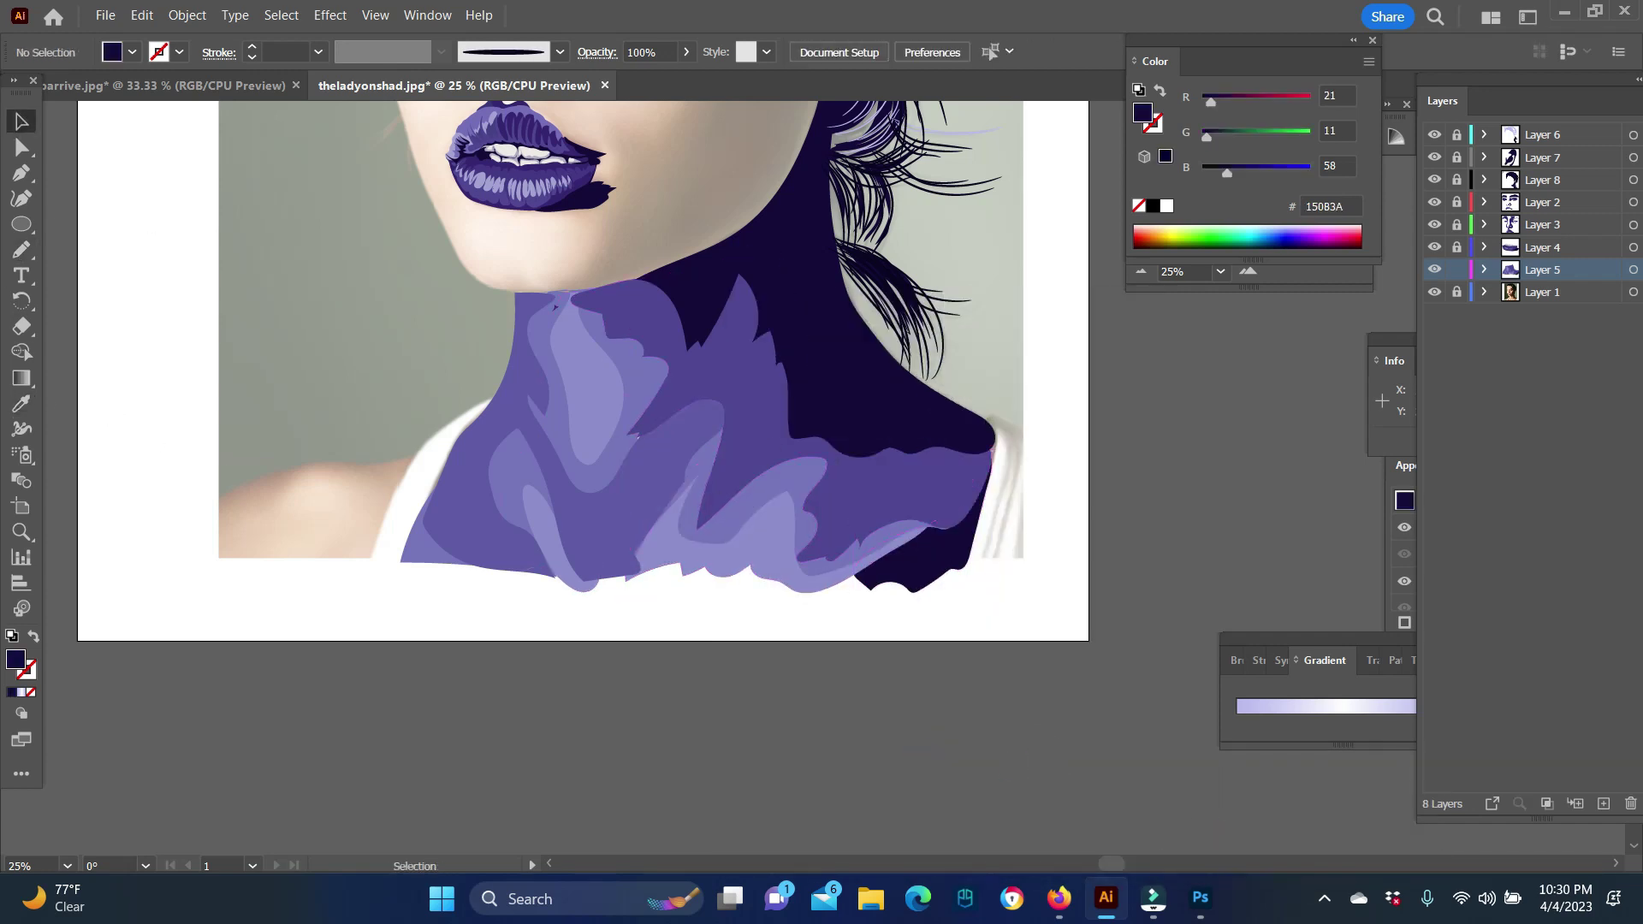
# Step: Draw white top shapes on the left and right shoulders
pyautogui.press('i')
pyautogui.click(433, 429)
pyautogui.press('n')
pyautogui.moveTo(492, 398); pyautogui.dragTo(420, 545)
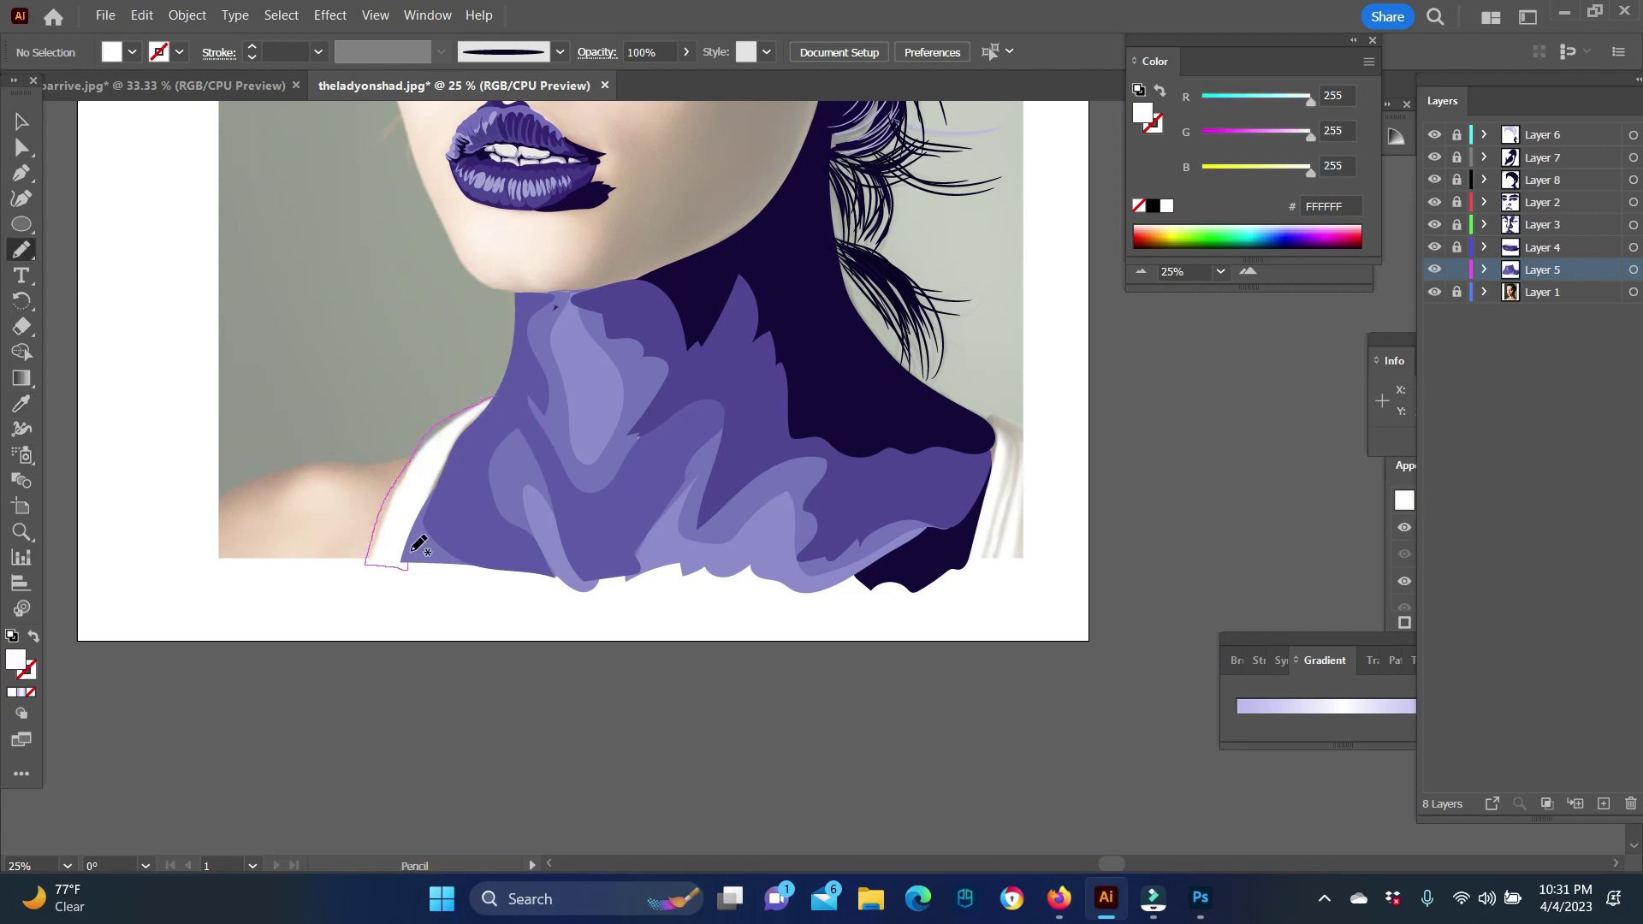
pyautogui.moveTo(502, 389); pyautogui.dragTo(496, 397)
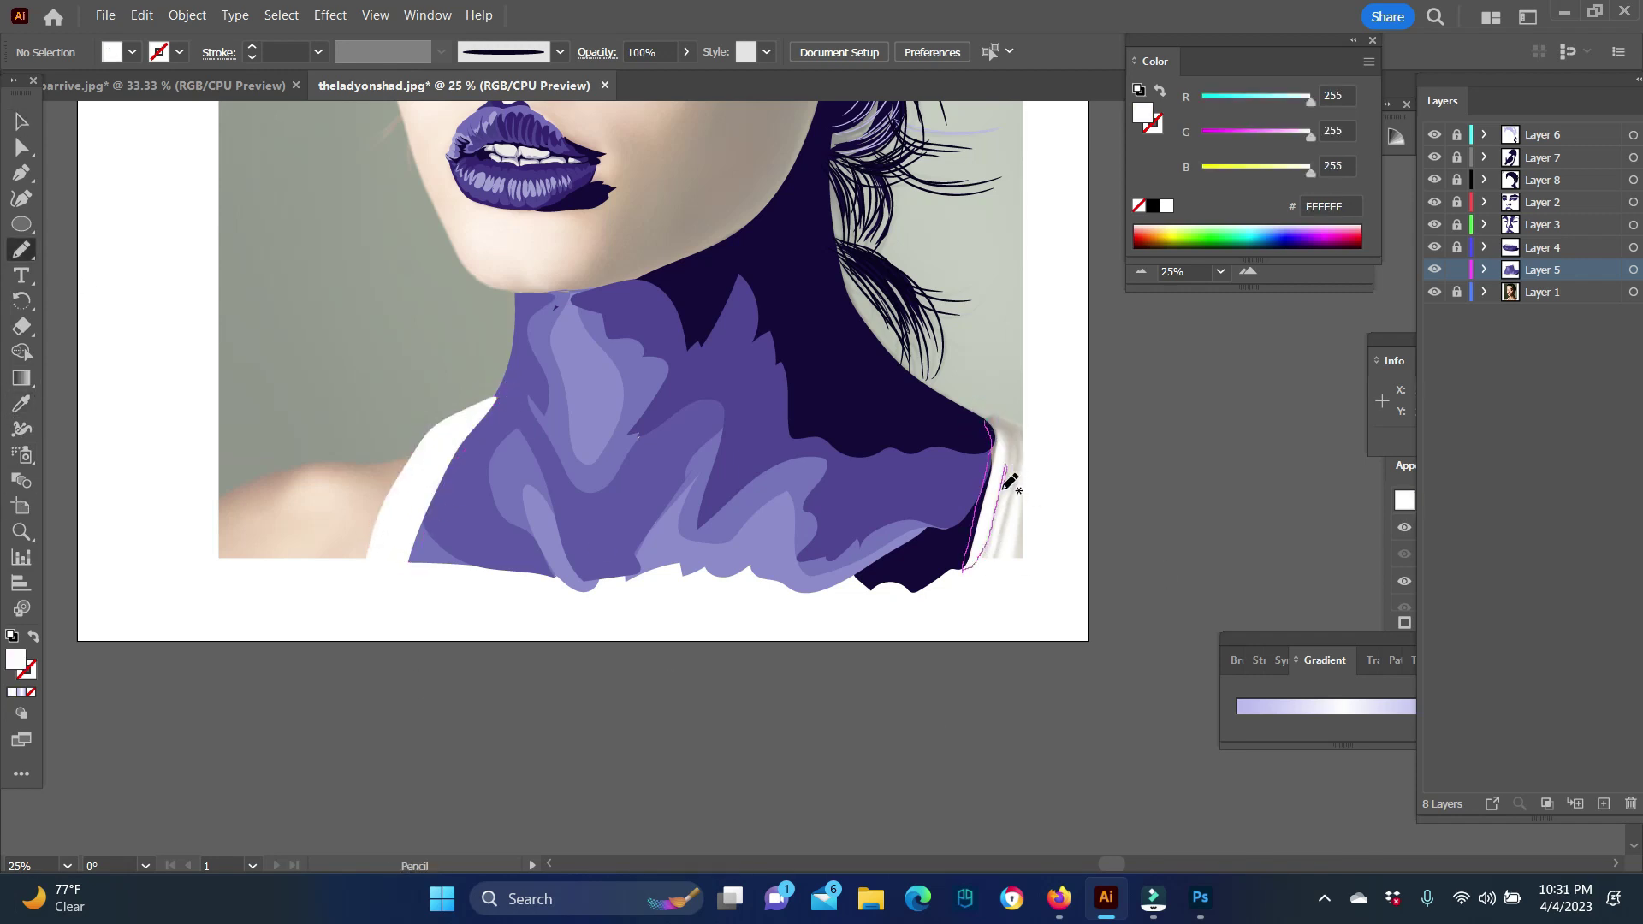
pyautogui.moveTo(988, 417); pyautogui.dragTo(991, 420)
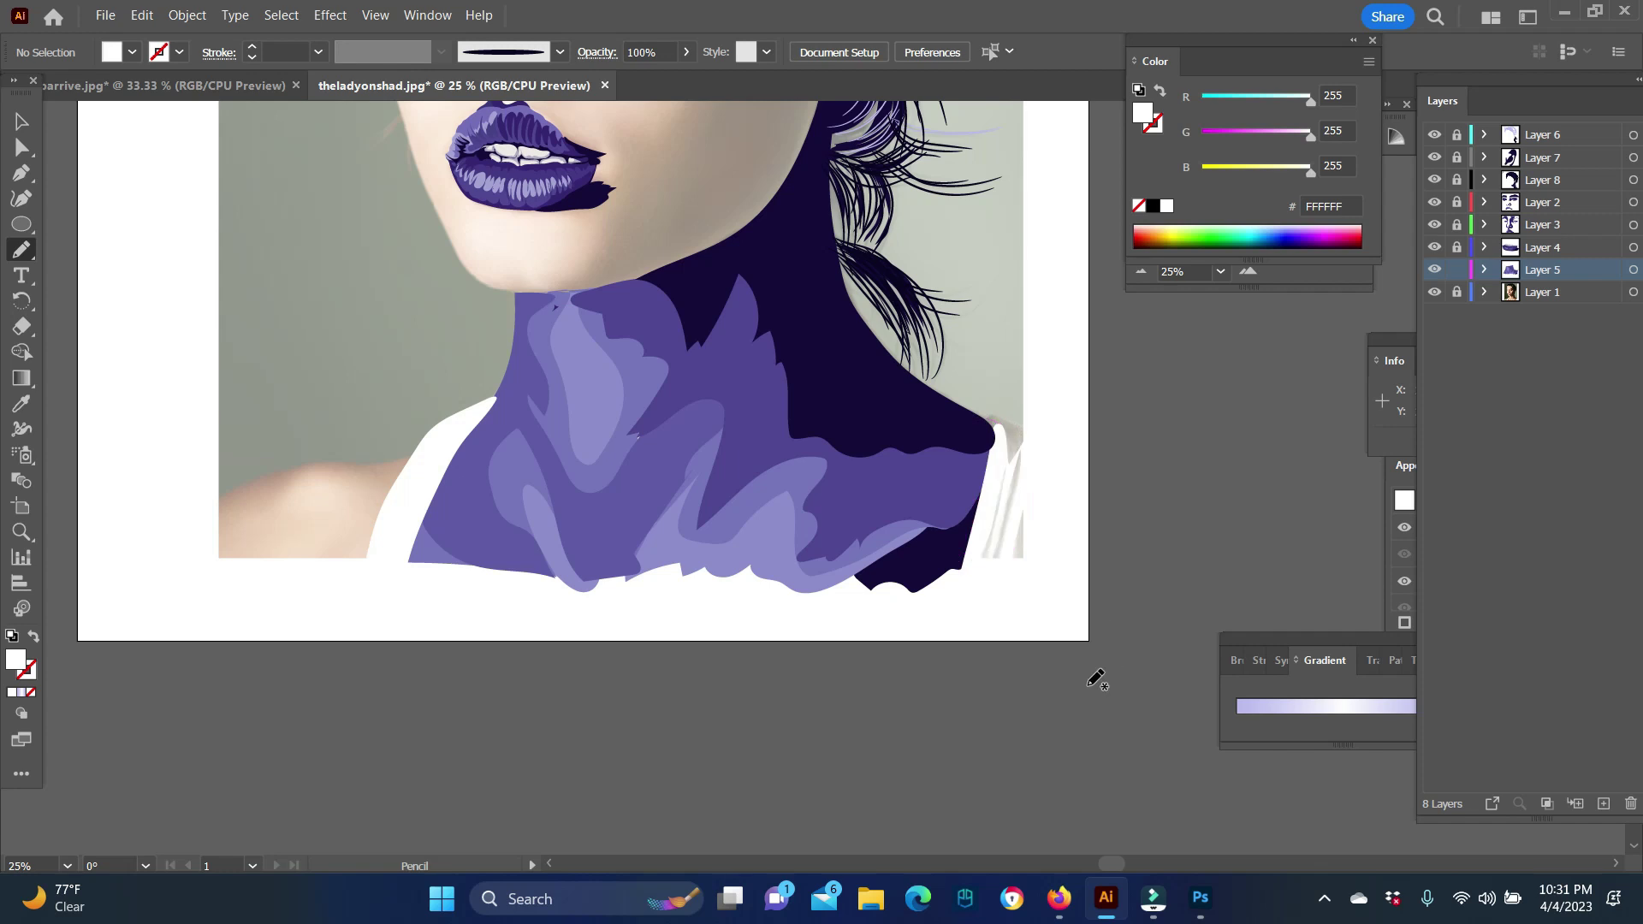
# Step: Draw a brown strap on the right shoulder, sampled from the Layer 7 photo, behind the white shapes
pyautogui.click(1456, 158)
pyautogui.press('i')
pyautogui.click(1010, 422)
pyautogui.press('n')
pyautogui.moveTo(1018, 453)
pyautogui.mouseDown()
pyautogui.moveTo(1008, 462)
pyautogui.moveTo(1015, 442)
pyautogui.mouseUp()
pyautogui.click(1456, 157)
pyautogui.click(1540, 270)
pyautogui.press('v')
pyautogui.rightClick(995, 496)
pyautogui.click(1322, 856)
# Step: Add a purple shape on the left shoulder behind the white top
pyautogui.press('i')
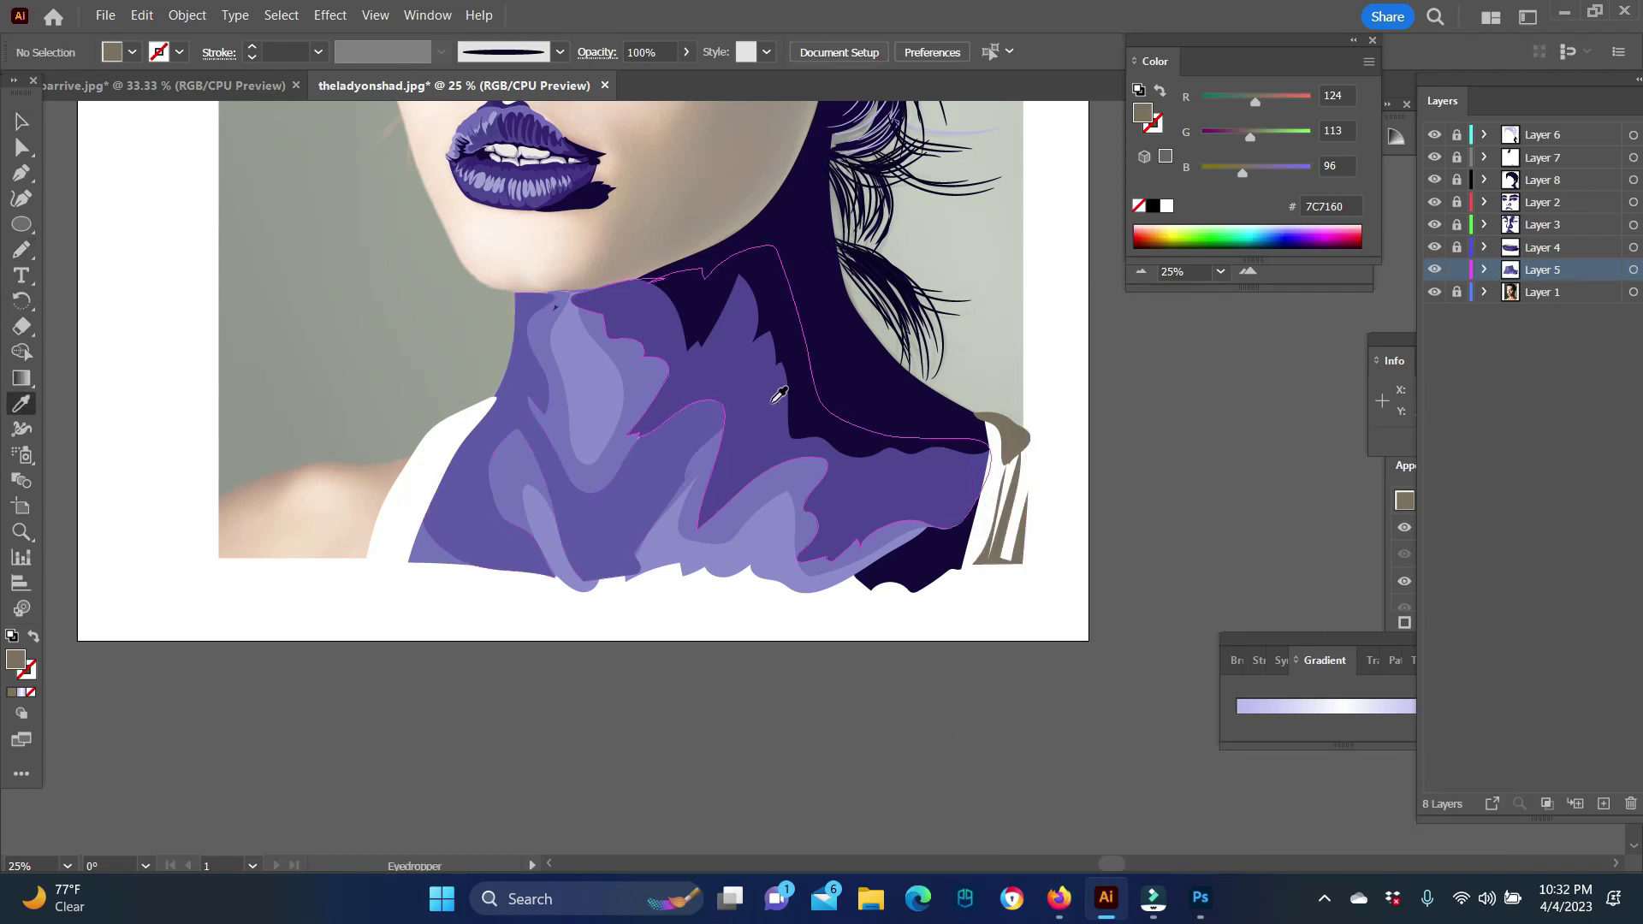
pyautogui.click(759, 393)
pyautogui.press('n')
pyautogui.moveTo(417, 449); pyautogui.dragTo(248, 479)
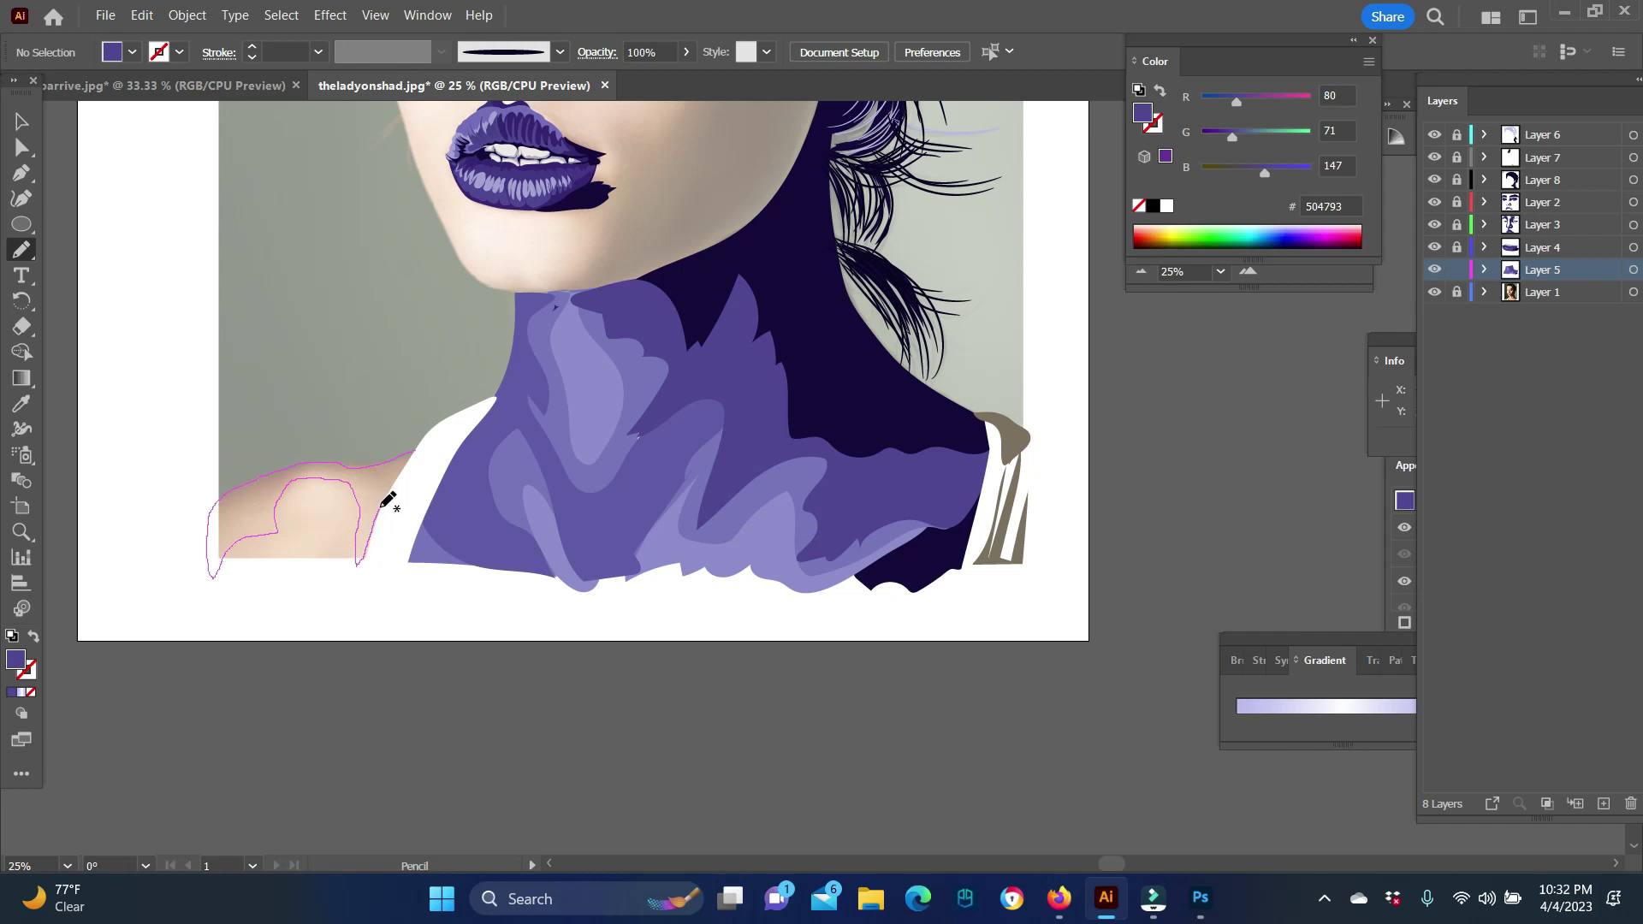
pyautogui.moveTo(387, 500); pyautogui.dragTo(417, 451)
pyautogui.press('v')
pyautogui.rightClick(349, 293)
pyautogui.click(616, 813)
# Step: Draw a light purple shape on the left shoulder and open its arrangement options
pyautogui.press('i')
pyautogui.click(565, 368)
pyautogui.moveTo(350, 537); pyautogui.dragTo(355, 547)
pyautogui.press('v')
pyautogui.rightClick(293, 548)
# Step: Send the light purple shoulder shape to the back
pyautogui.click(582, 822)
pyautogui.scroll(5, 529, 580)
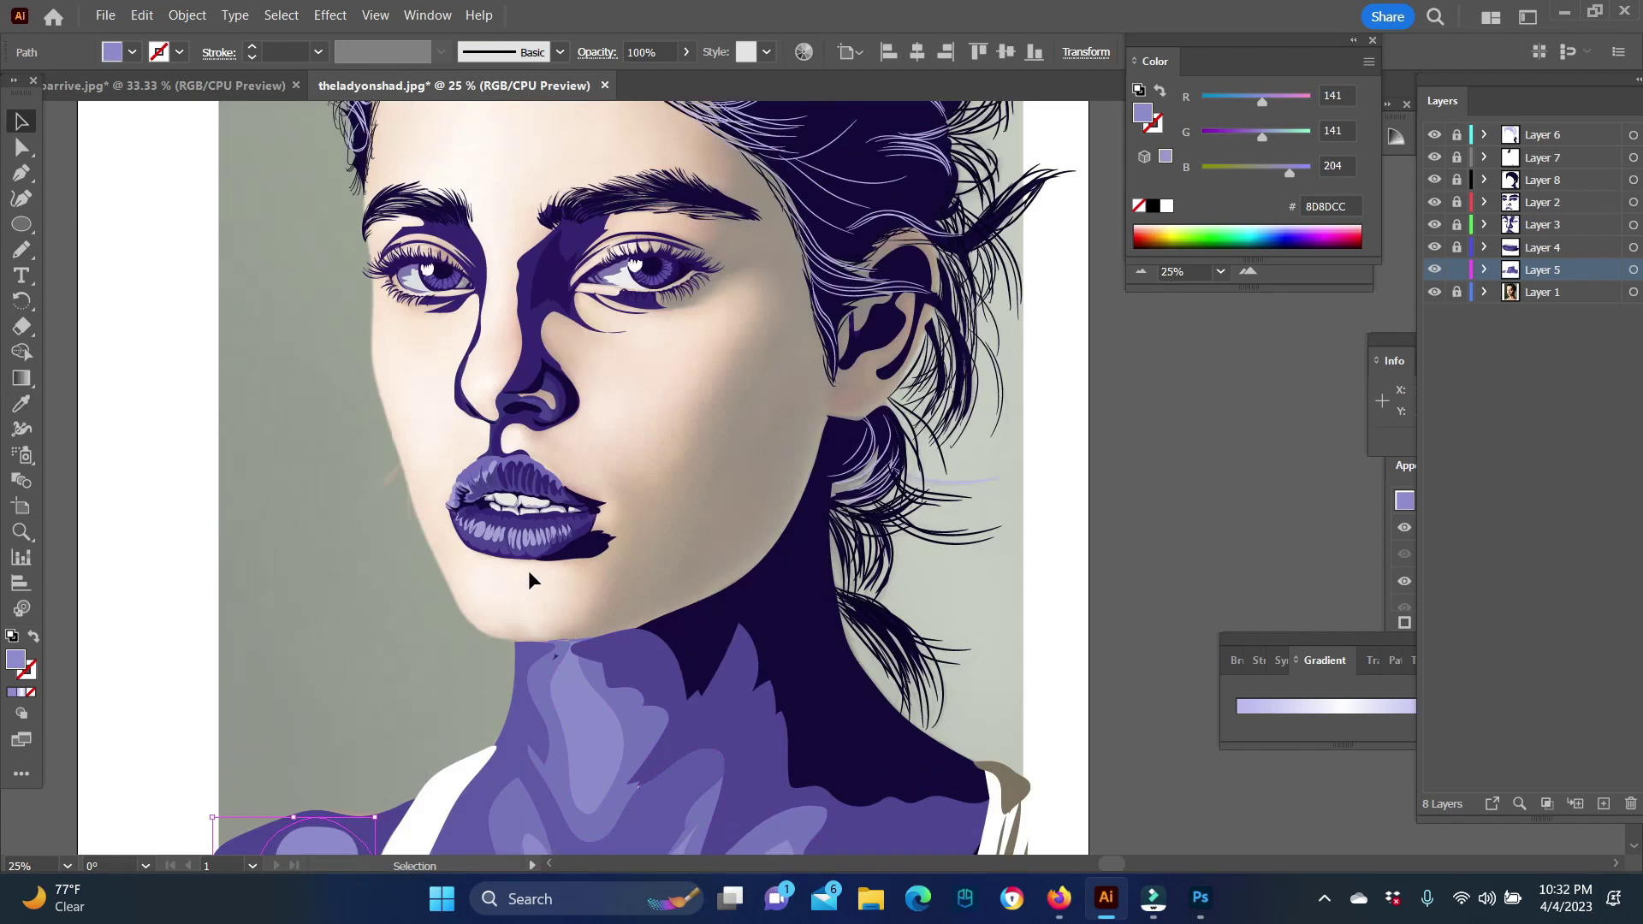
pyautogui.scroll(5, 528, 580)
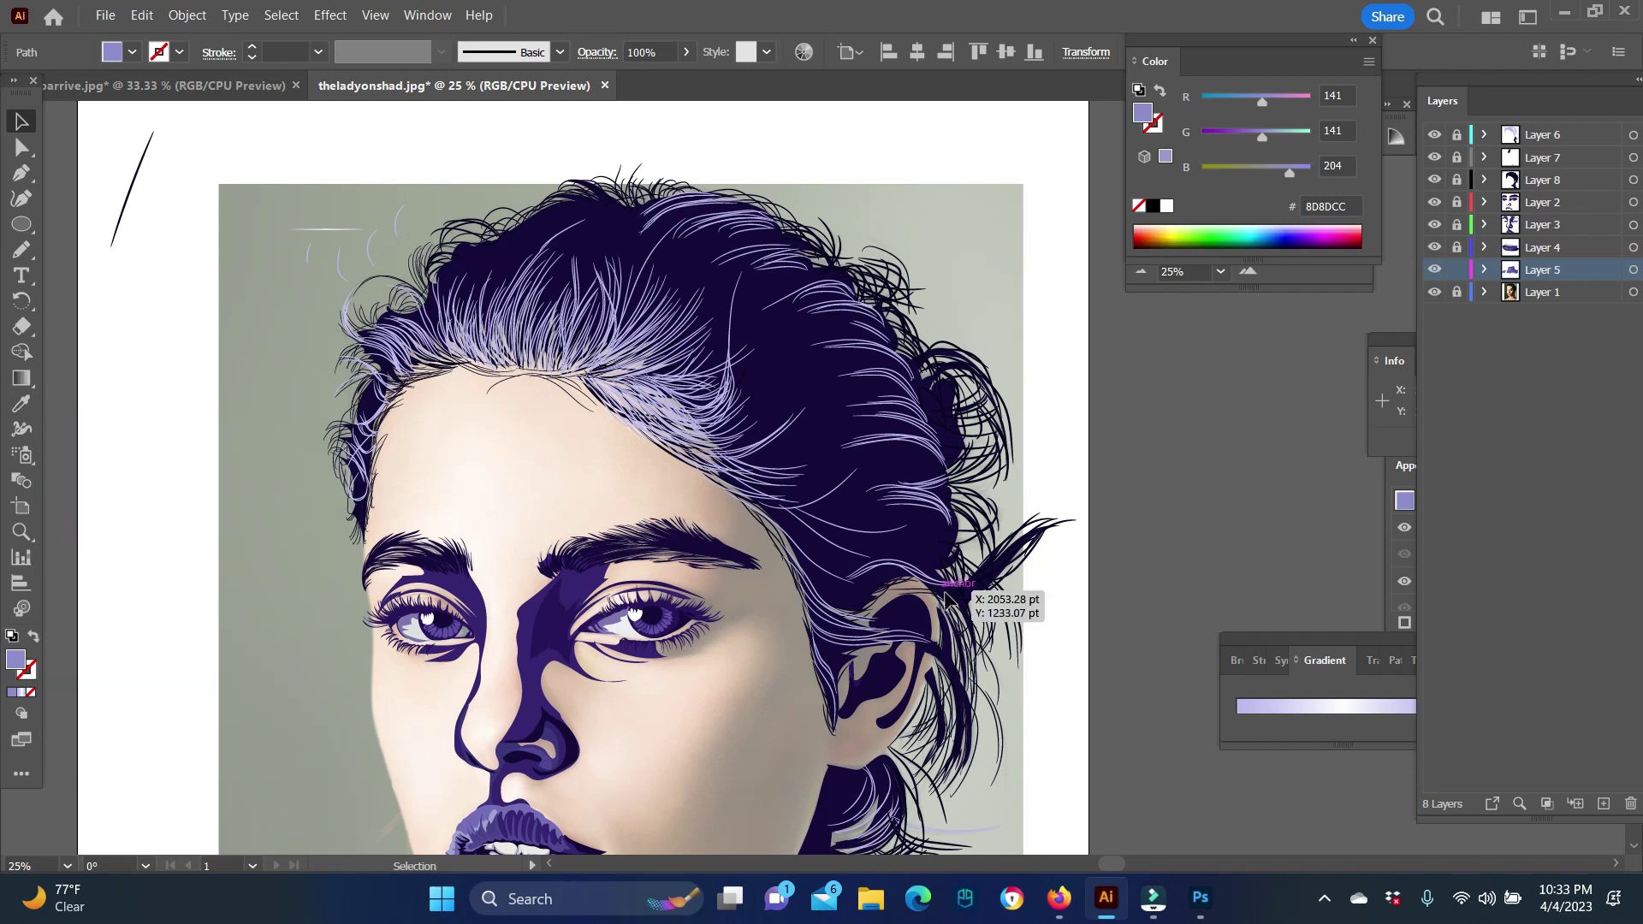
pyautogui.scroll(-4, 954, 581)
pyautogui.scroll(-1, 531, 668)
# Step: Sample the dark purple and trace a shadow from under the eye along the jaw
pyautogui.click(22, 403)
pyautogui.click(546, 395)
pyautogui.scroll(2, 546, 396)
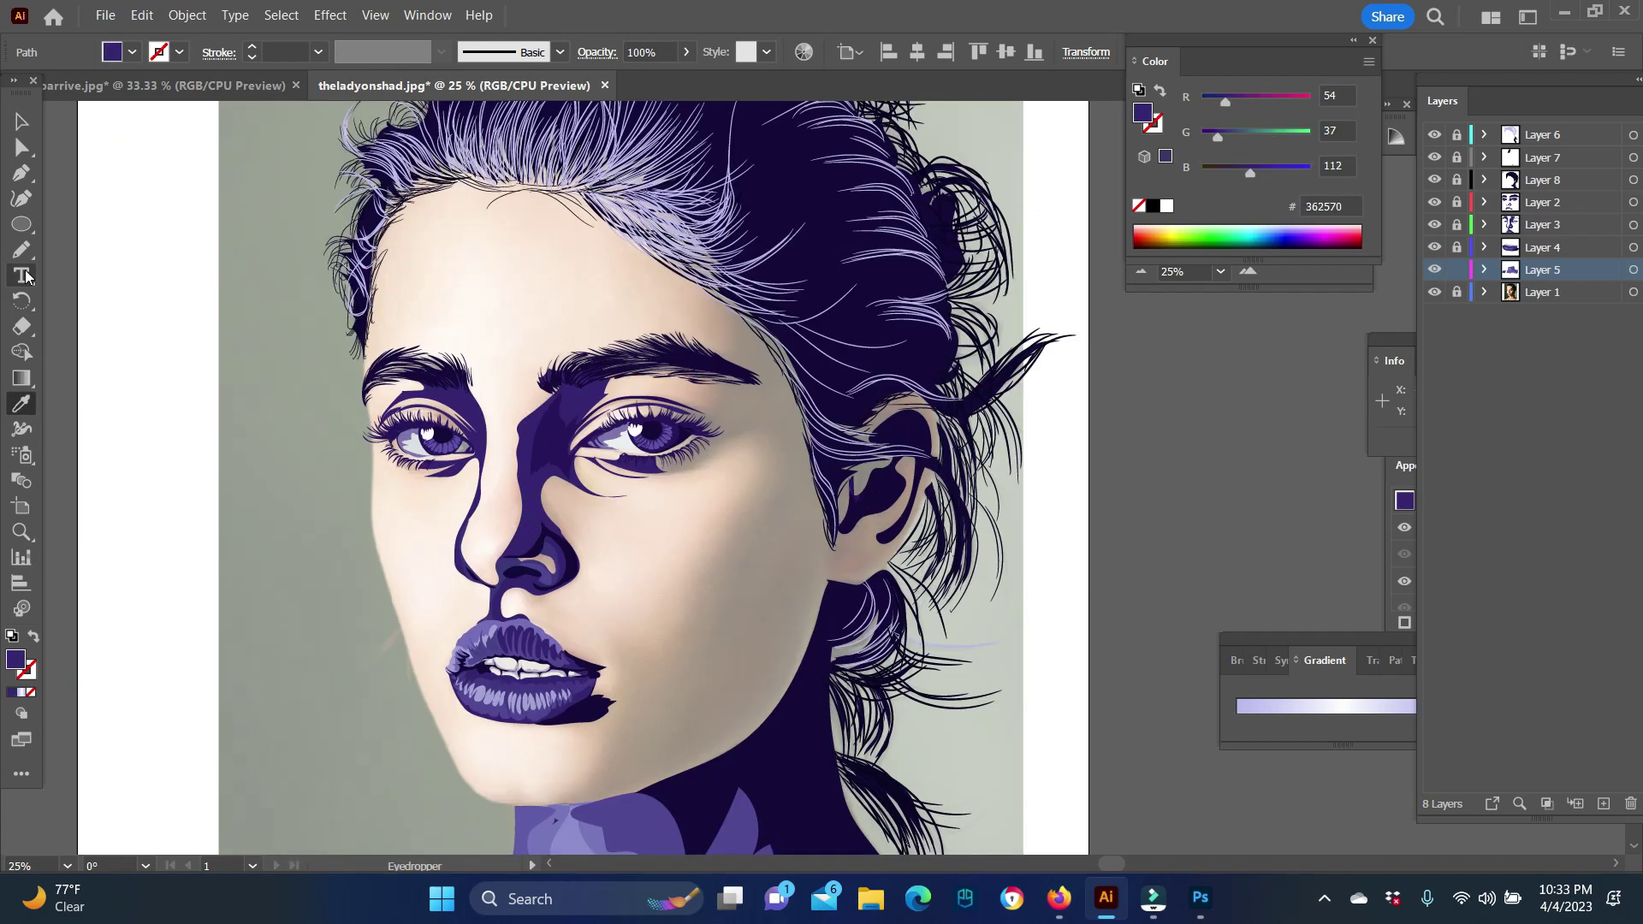
pyautogui.press('n')
pyautogui.moveTo(534, 196); pyautogui.dragTo(733, 386)
pyautogui.moveTo(613, 462); pyautogui.dragTo(755, 524)
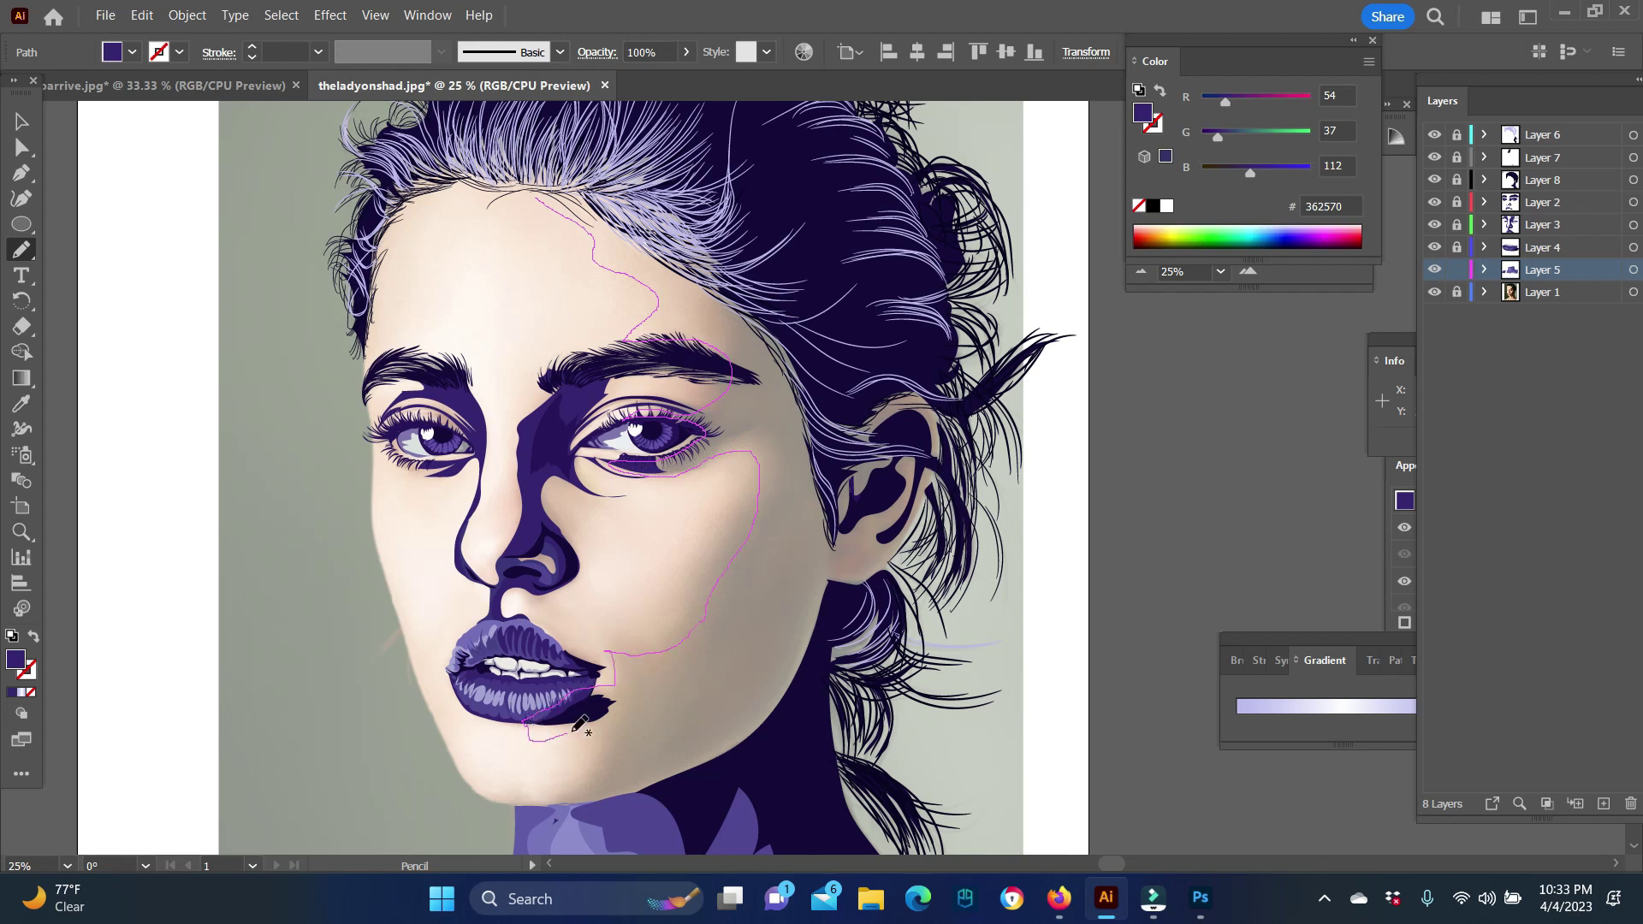
pyautogui.moveTo(680, 778); pyautogui.dragTo(881, 571)
pyautogui.moveTo(947, 438); pyautogui.dragTo(513, 184)
pyautogui.scroll(-2, 1241, 548)
pyautogui.scroll(-1, 1207, 528)
pyautogui.scroll(3, 1038, 642)
pyautogui.press('i')
pyautogui.press('n')
pyautogui.scroll(-2, 1164, 646)
# Step: Draw a lighter purple face shadow from hairline past the eye and cheek to the jaw
pyautogui.click(24, 415)
pyautogui.click(637, 675)
pyautogui.press('n')
pyautogui.scroll(3, 821, 377)
pyautogui.moveTo(521, 207); pyautogui.dragTo(518, 414)
pyautogui.moveTo(585, 510); pyautogui.dragTo(712, 529)
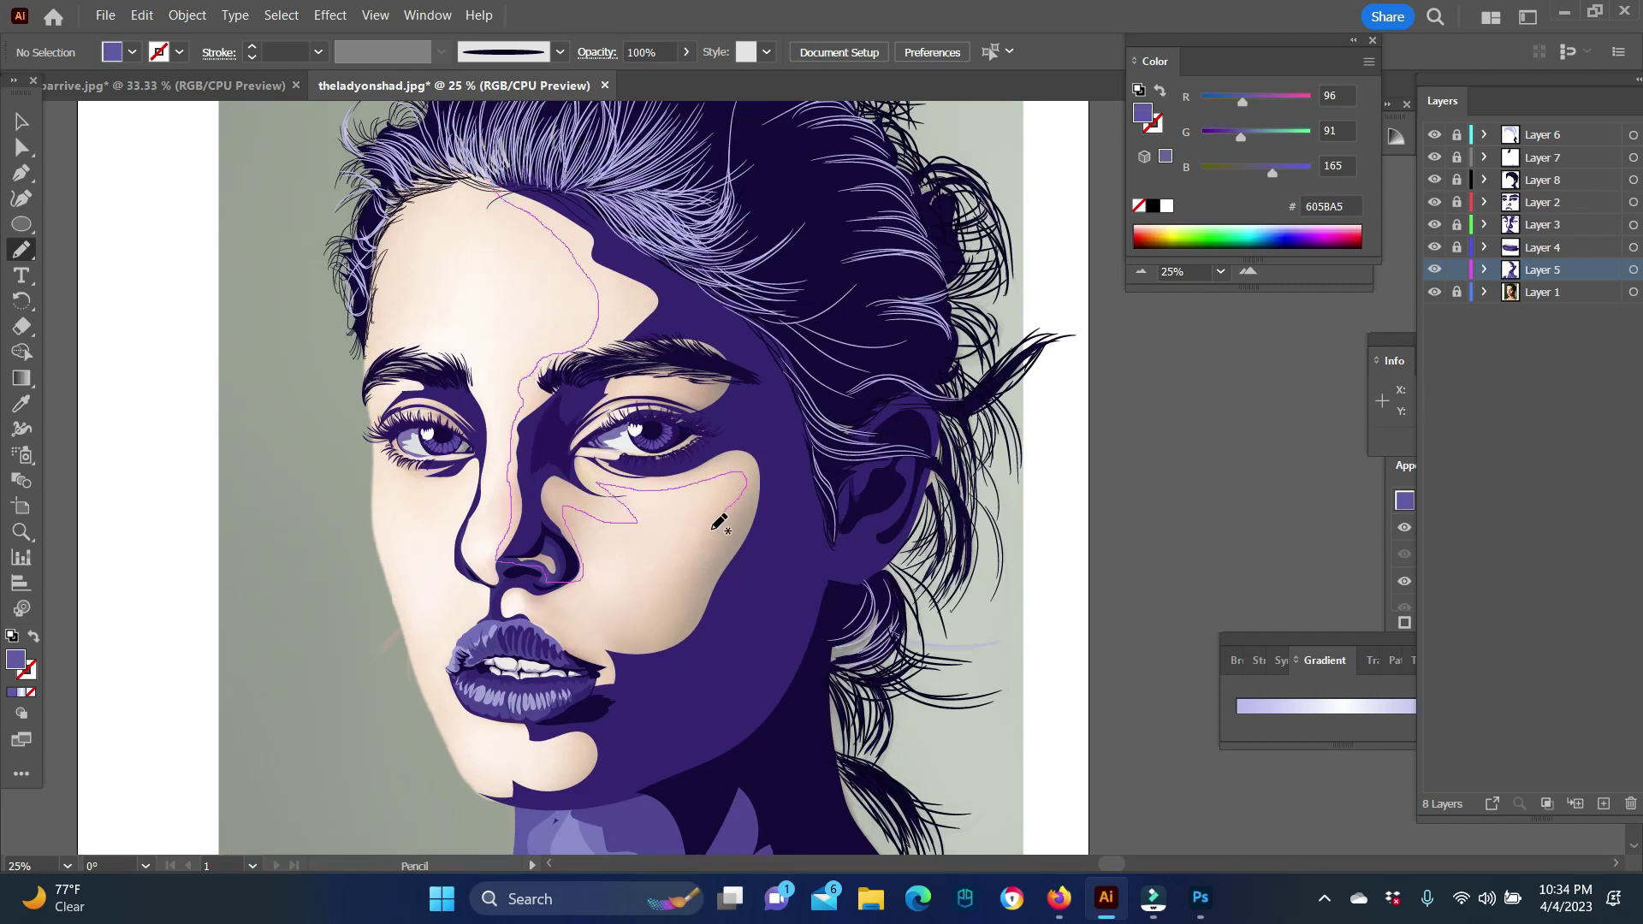
pyautogui.moveTo(462, 750)
pyautogui.mouseDown()
pyautogui.moveTo(703, 712)
pyautogui.moveTo(797, 460)
pyautogui.mouseUp()
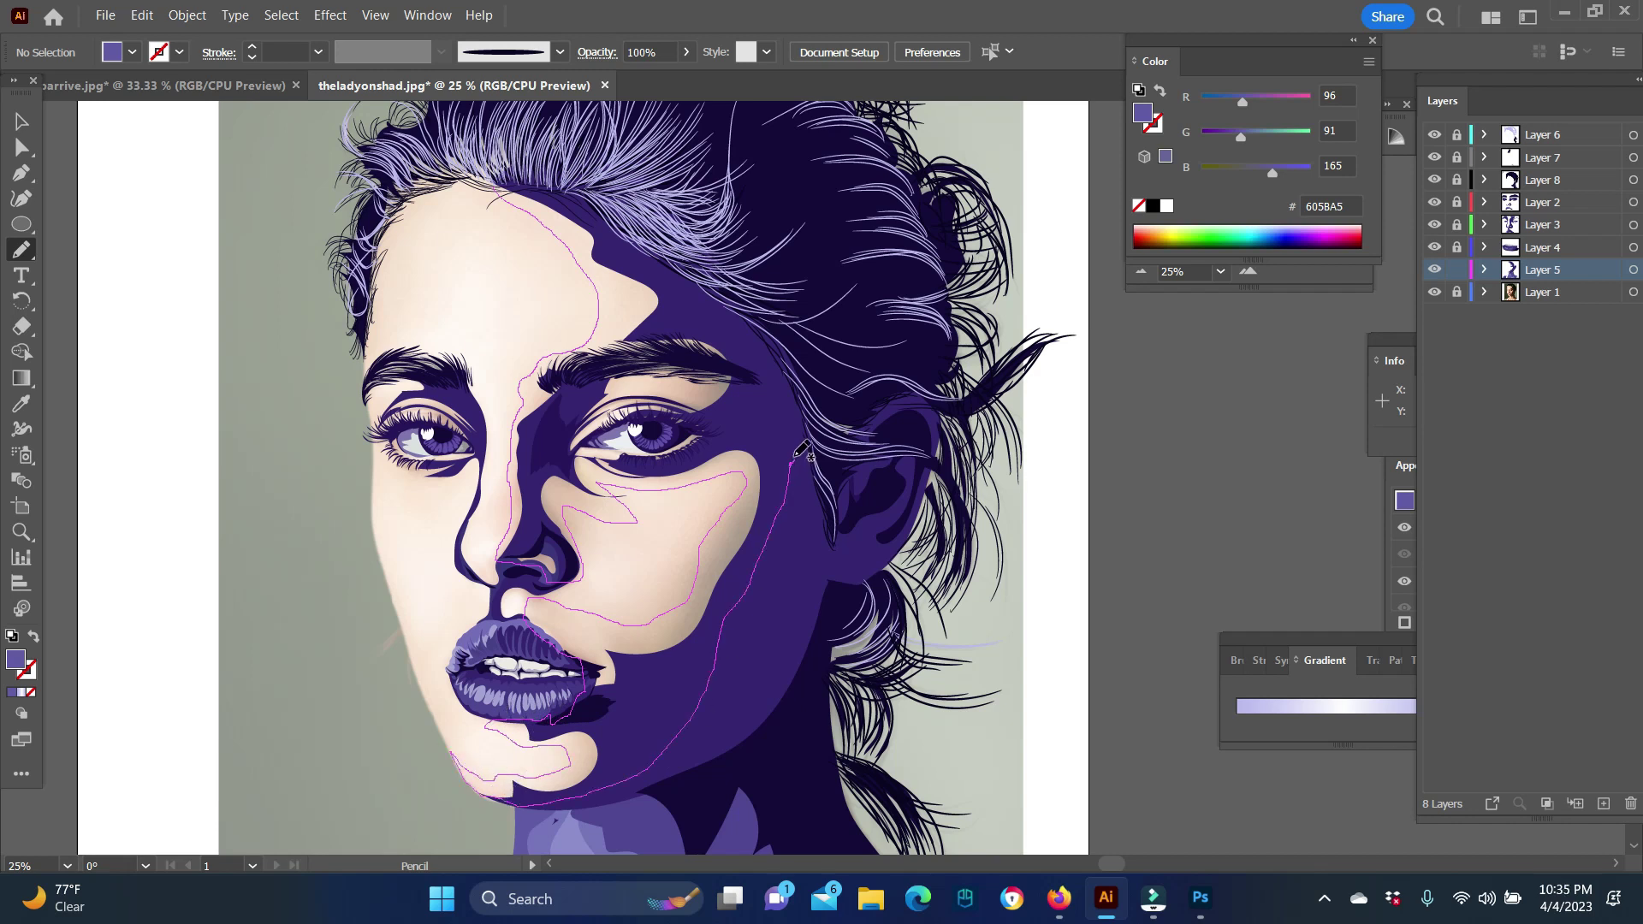
pyautogui.moveTo(492, 193); pyautogui.dragTo(700, 374)
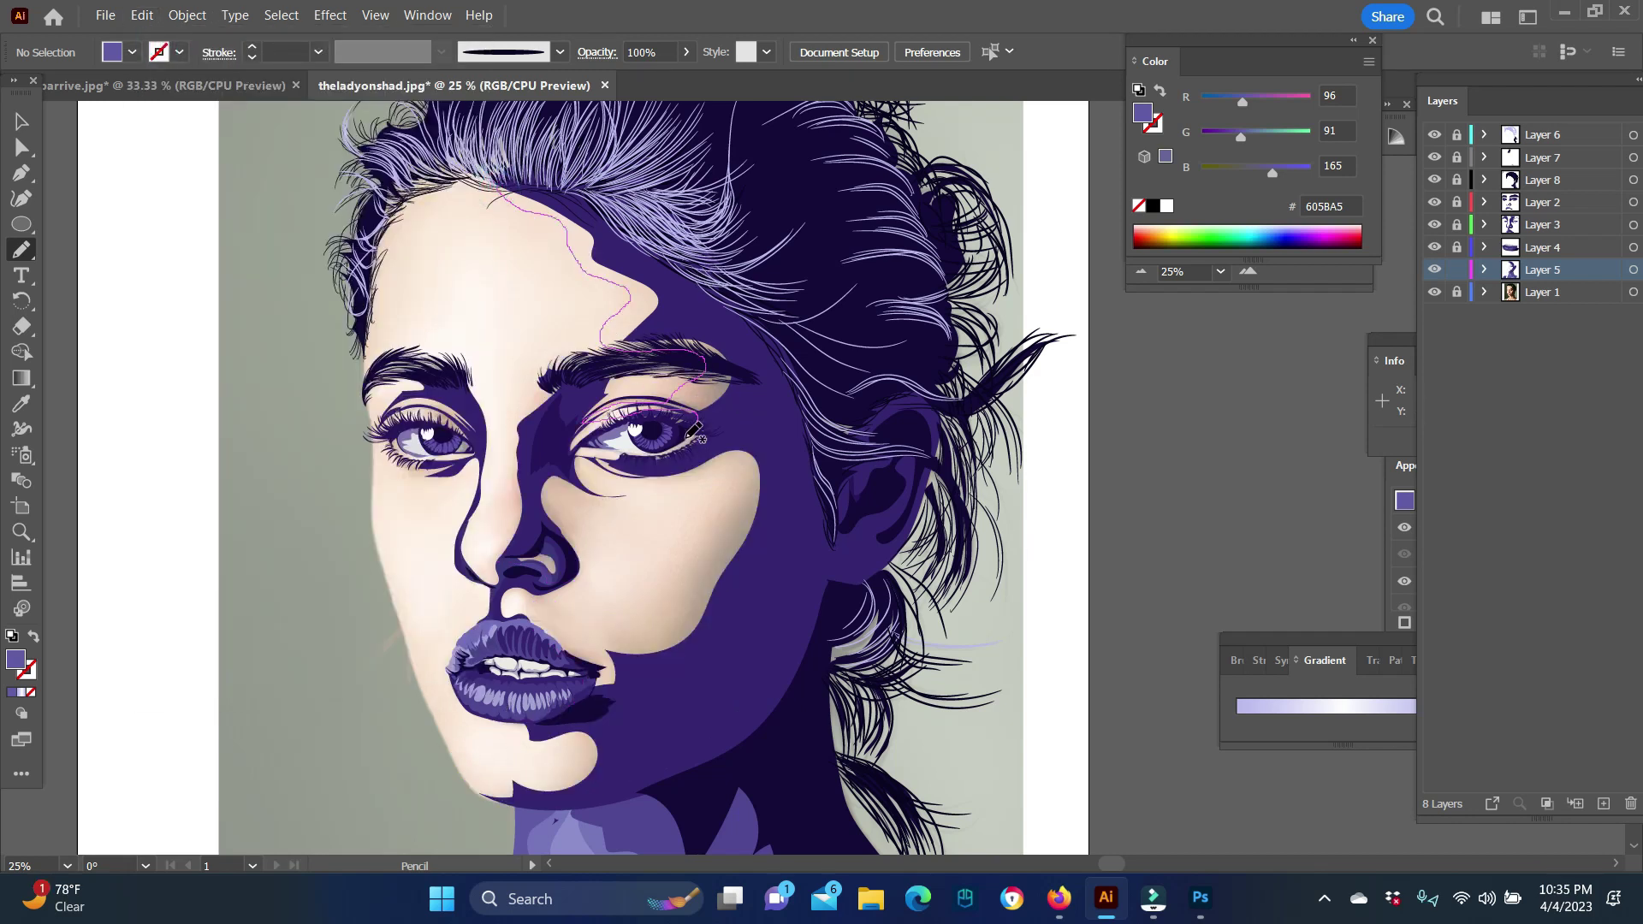
pyautogui.moveTo(693, 431); pyautogui.dragTo(580, 443)
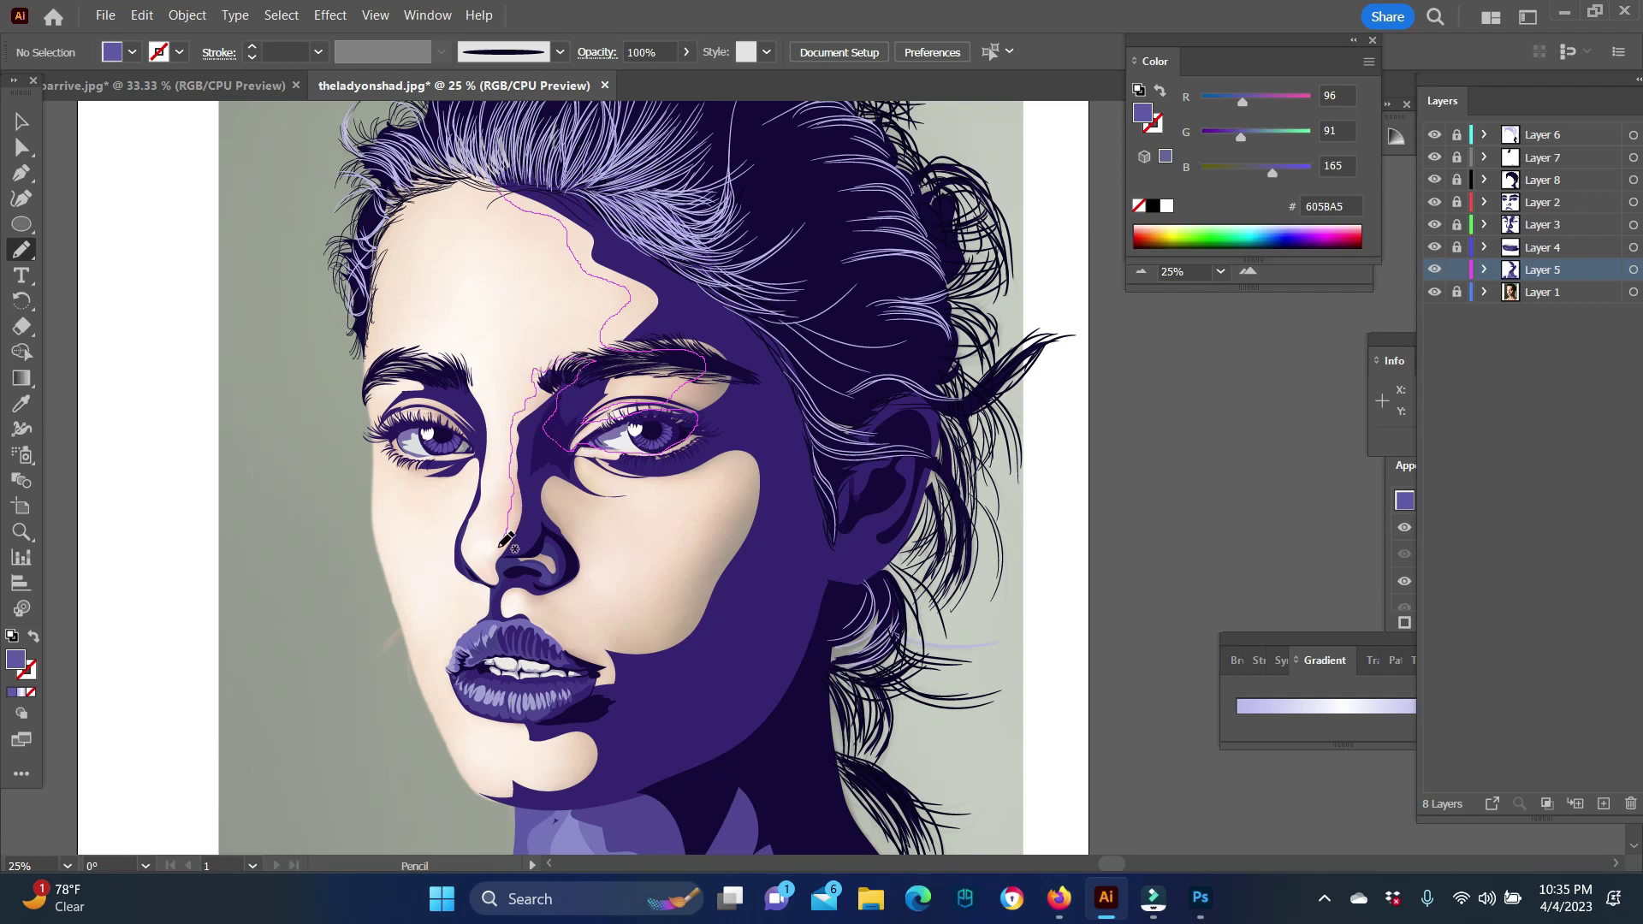
pyautogui.moveTo(585, 514); pyautogui.dragTo(716, 510)
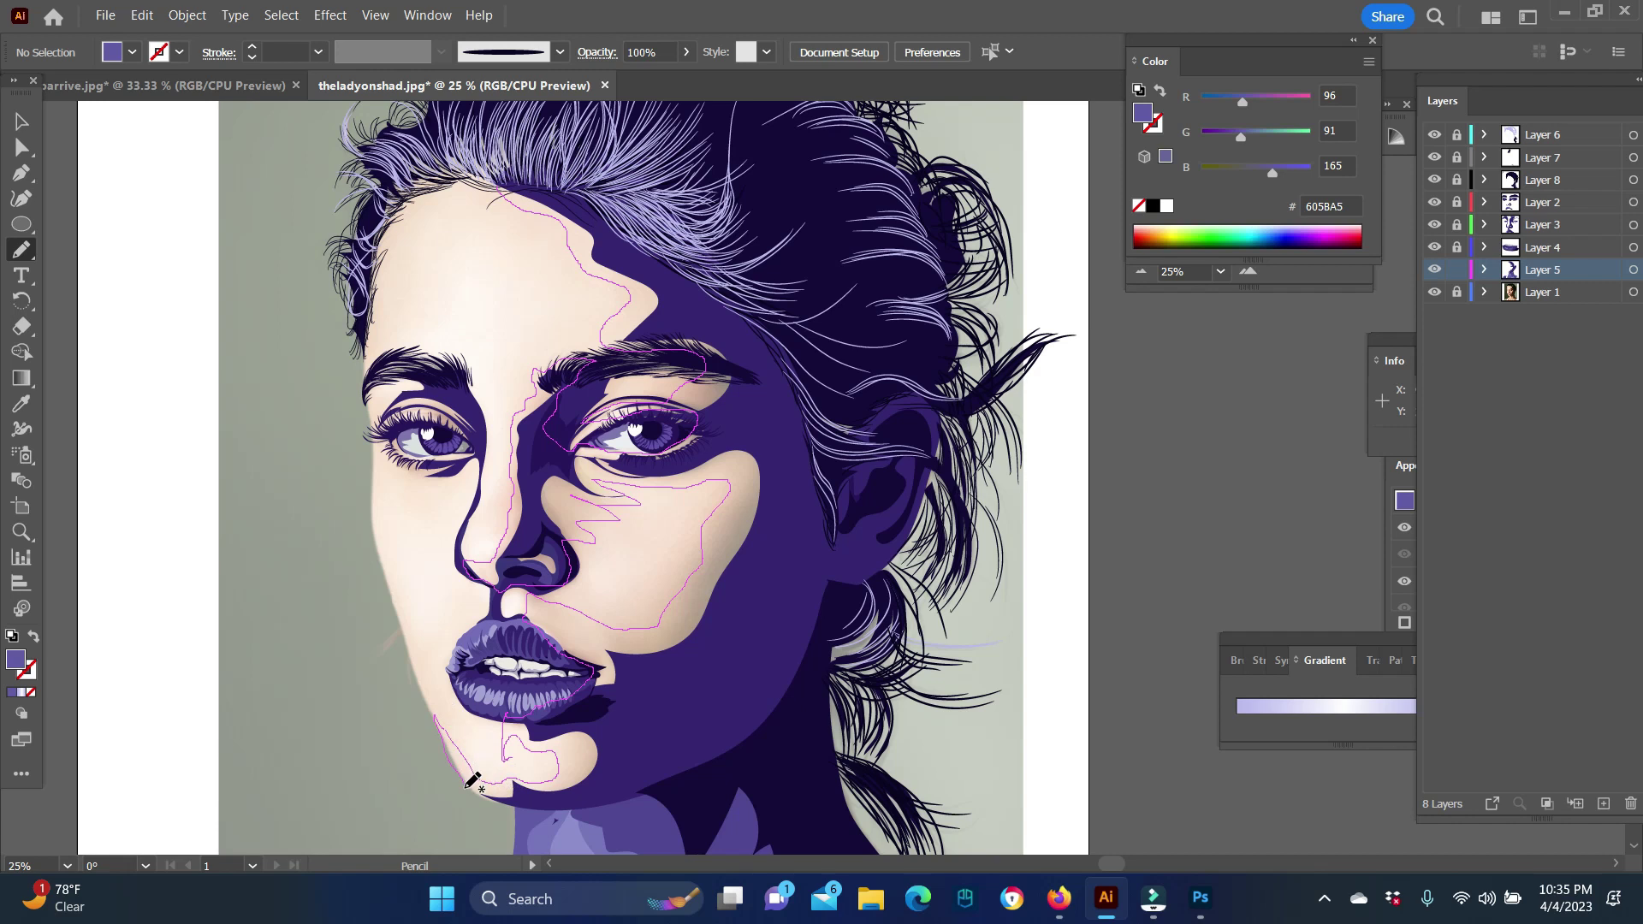
pyautogui.moveTo(474, 781); pyautogui.dragTo(514, 184)
# Step: Adjust the face shadow with arrangement options and the eraser, then deselect it
pyautogui.press('v')
pyautogui.rightClick(643, 770)
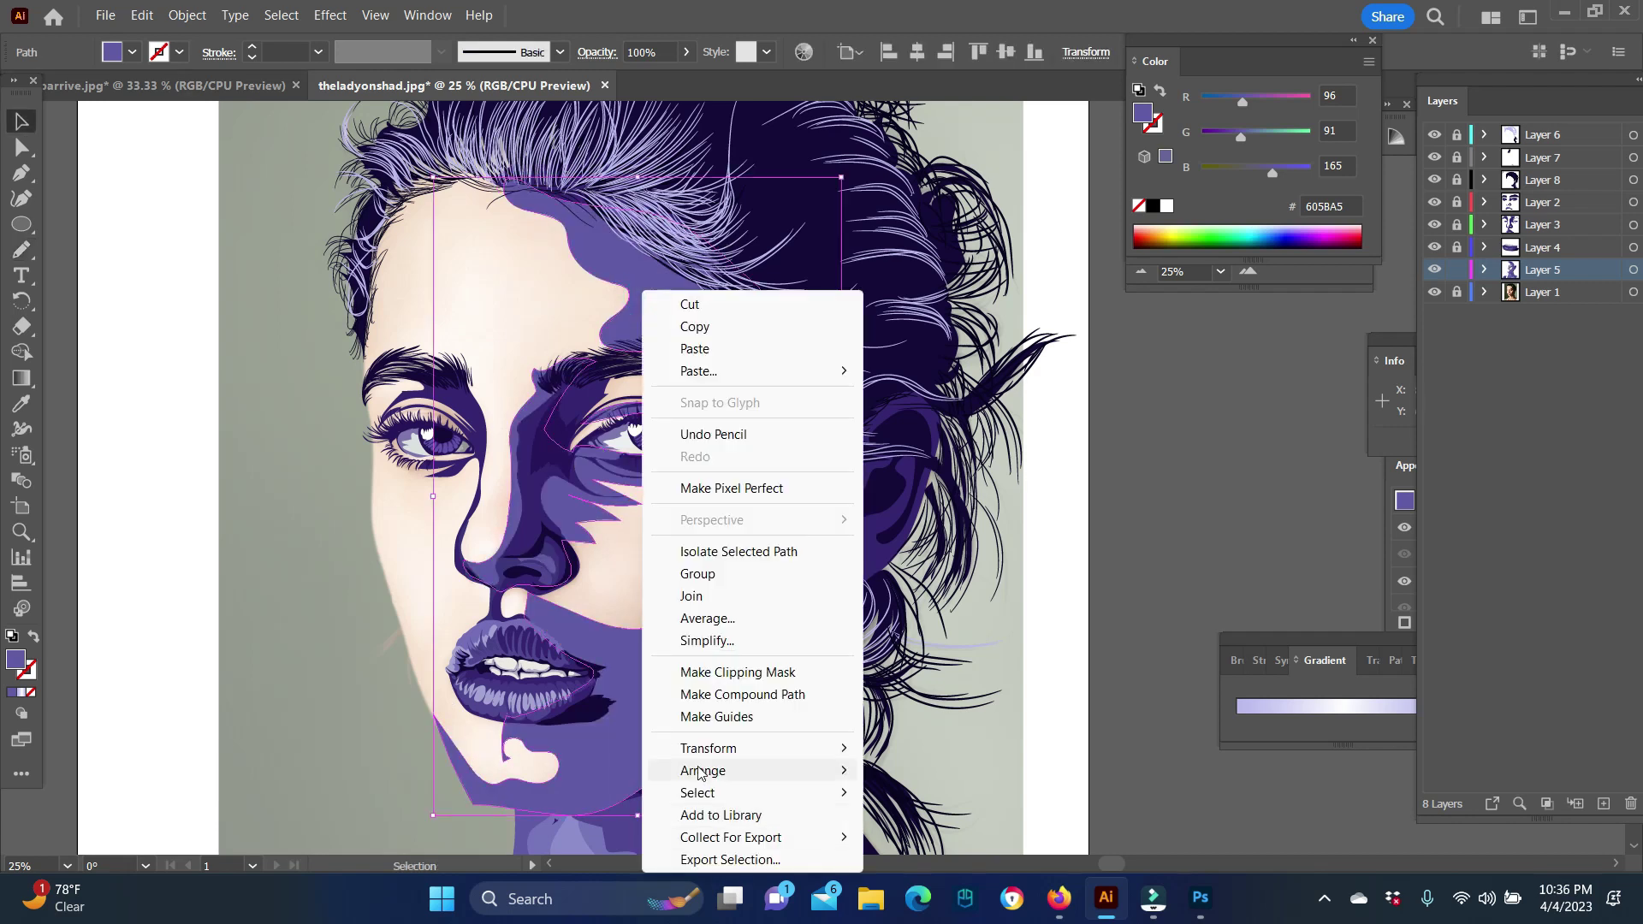
pyautogui.press('Escape')
pyautogui.scroll(-3, 1036, 549)
pyautogui.hotkey('shift', 'e')
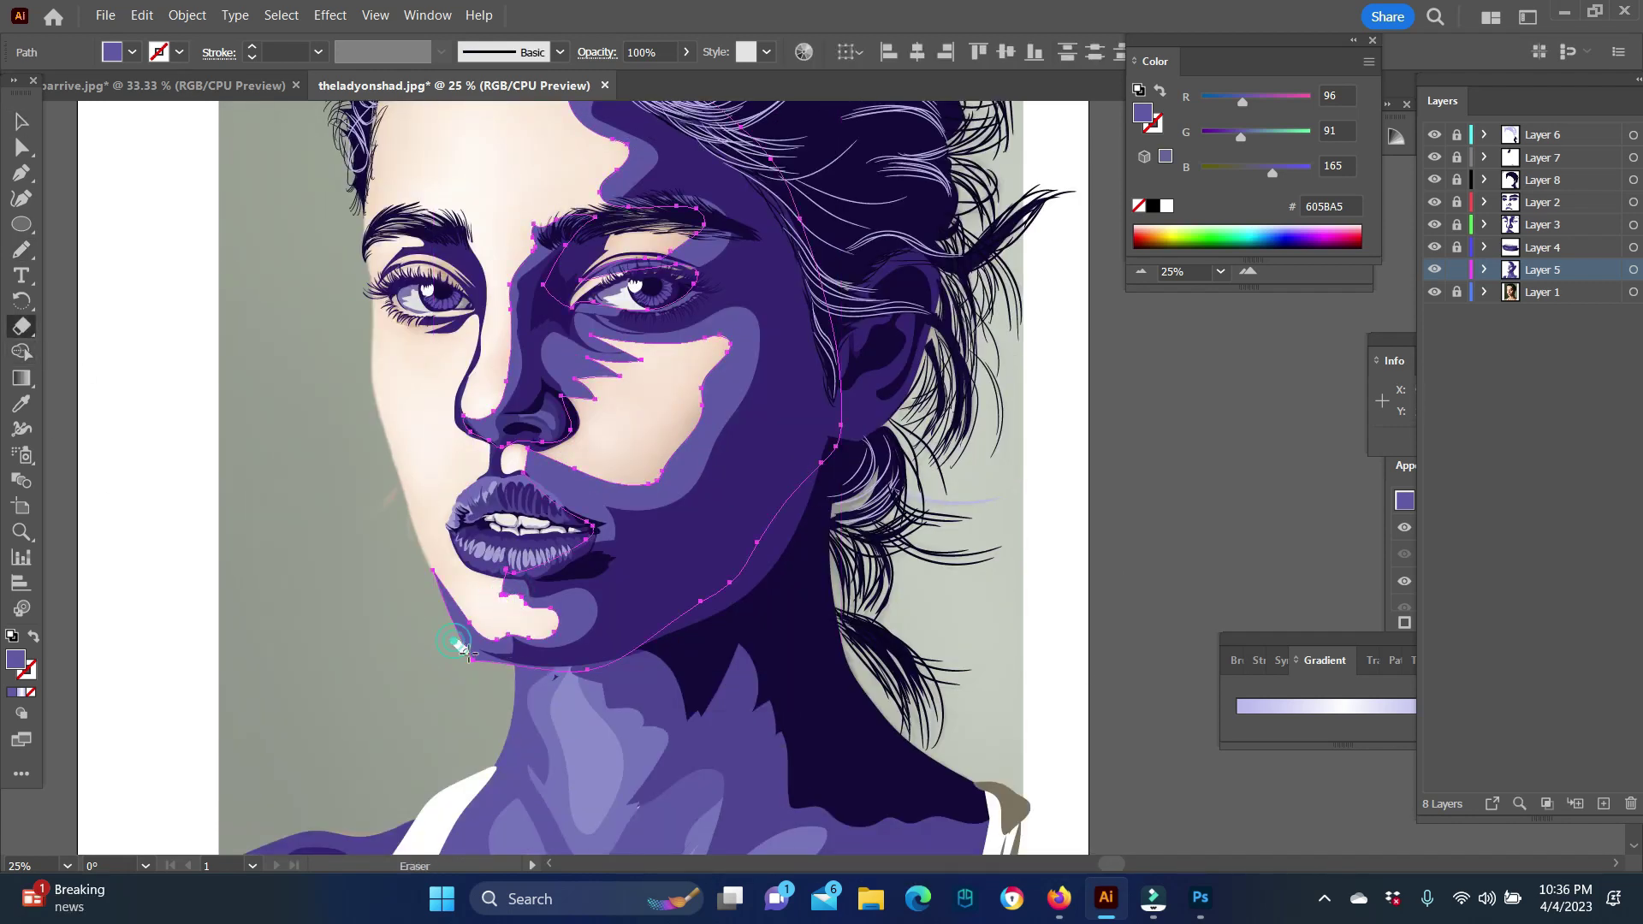
pyautogui.hotkey('ctrl', 'shift', 'a')
pyautogui.scroll(3, 323, 565)
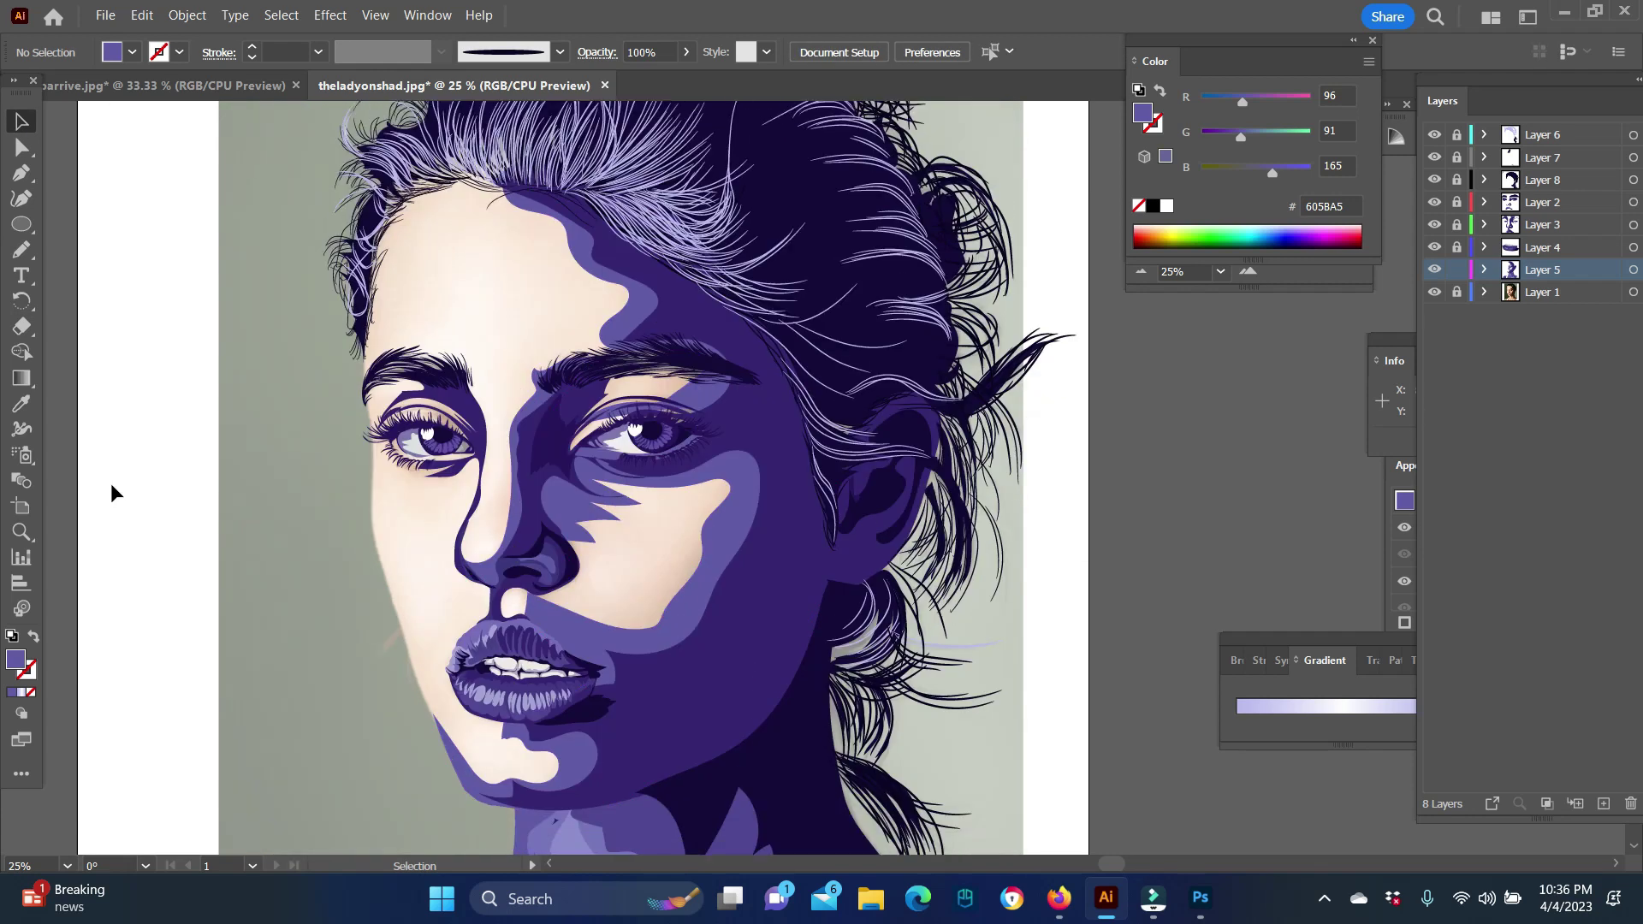
# Step: Set the fill to mid purple 8989D3 and add a new layer for shading
pyautogui.press('i')
pyautogui.doubleClick(16, 659)
pyautogui.click(1381, 458)
pyautogui.click(1604, 803)
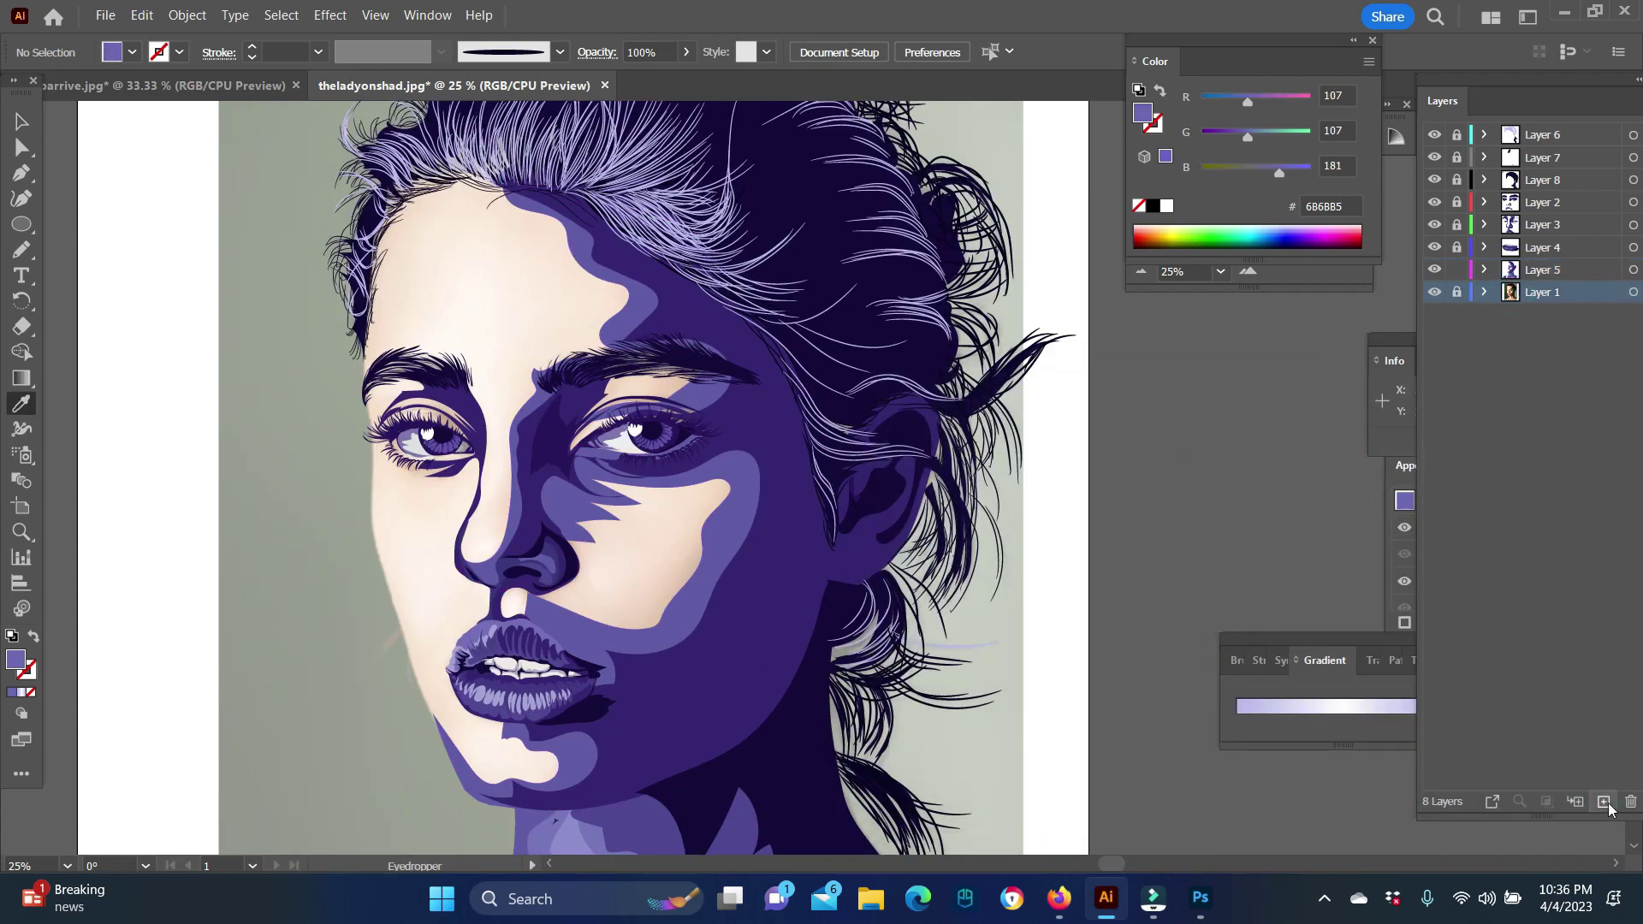
pyautogui.click(22, 249)
# Step: Draw a closed lavender shape over the left forehead, cheek, lips and jaw
pyautogui.moveTo(403, 332); pyautogui.dragTo(505, 432)
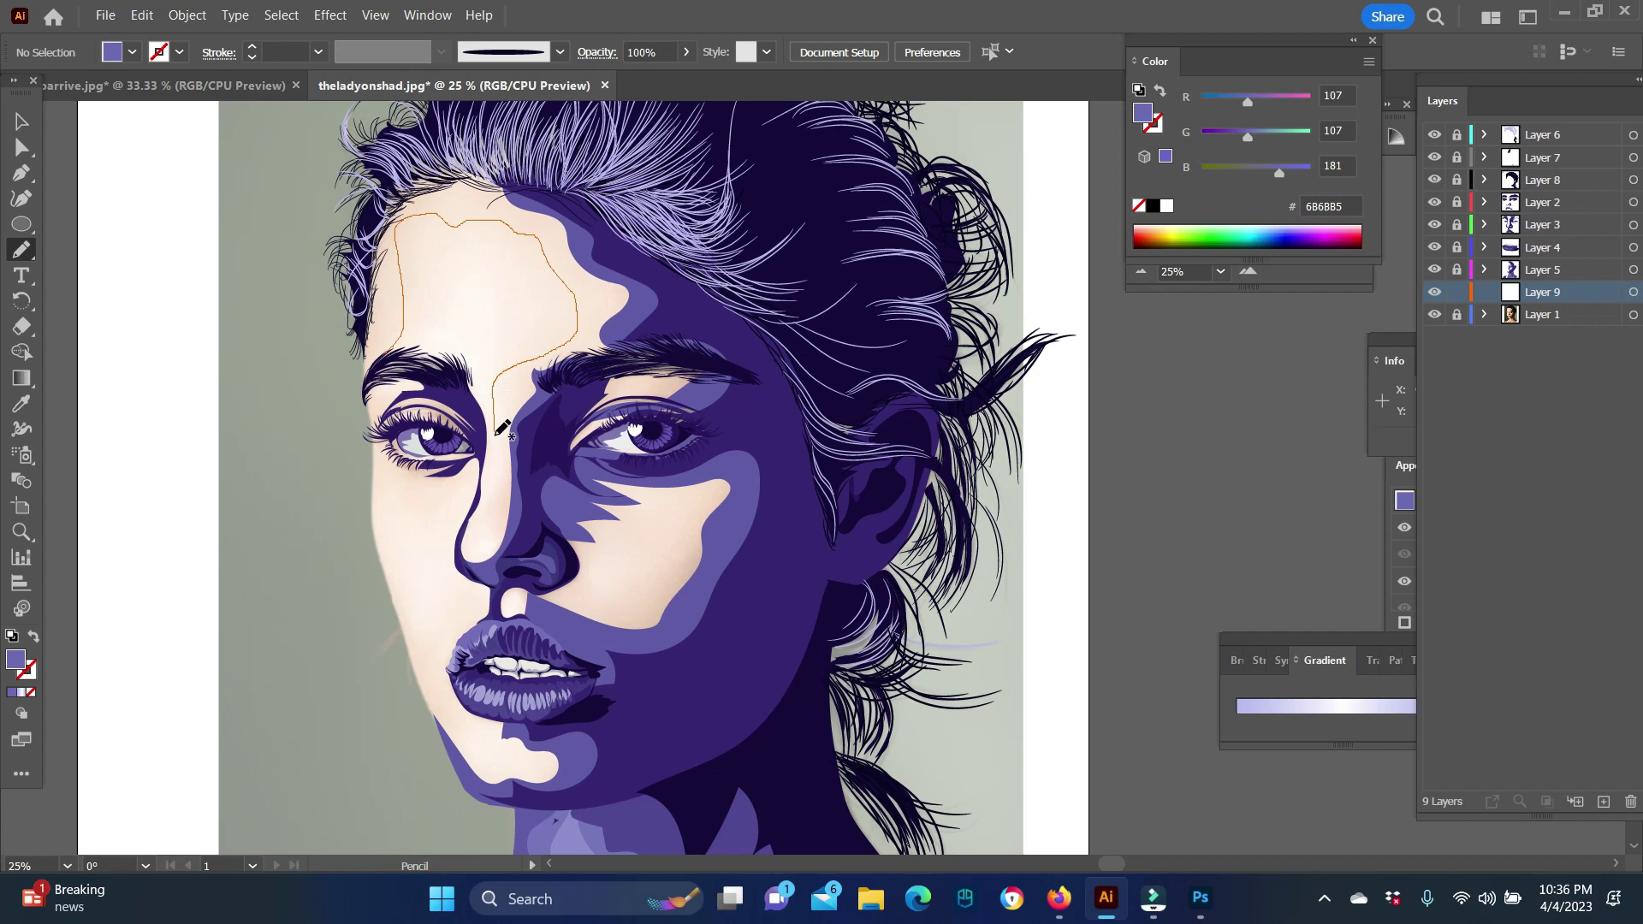
pyautogui.moveTo(539, 584); pyautogui.dragTo(662, 549)
pyautogui.moveTo(512, 603); pyautogui.dragTo(531, 714)
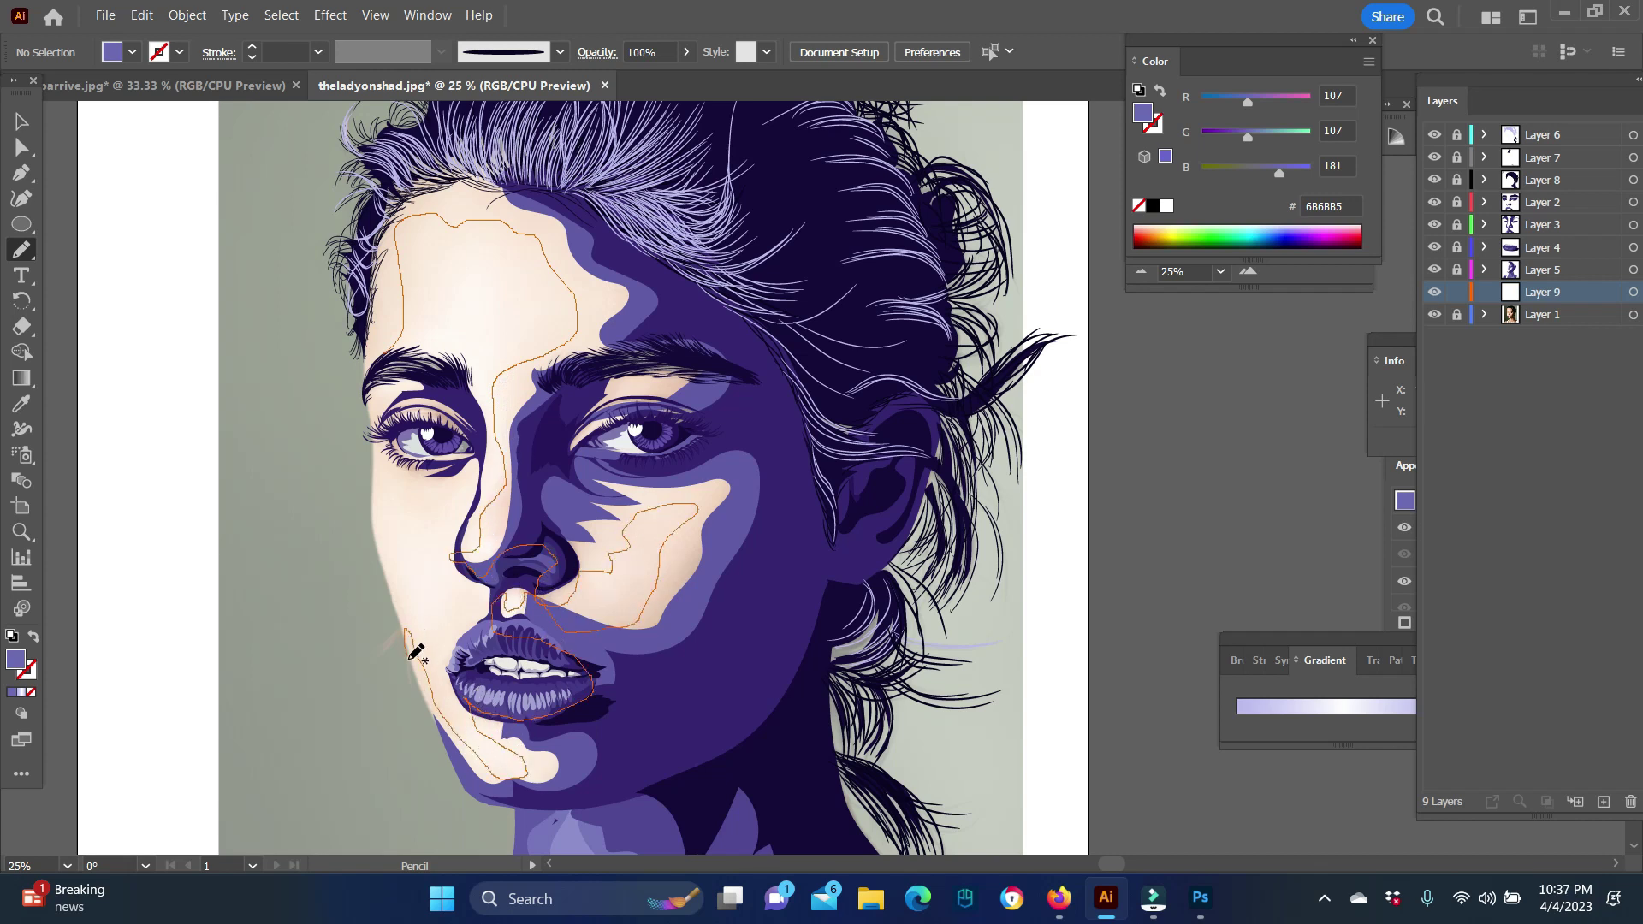
pyautogui.moveTo(608, 783)
pyautogui.mouseDown()
pyautogui.moveTo(744, 454)
pyautogui.moveTo(690, 387)
pyautogui.mouseUp()
pyautogui.moveTo(664, 295); pyautogui.dragTo(377, 212)
pyautogui.scroll(-2, 770, 459)
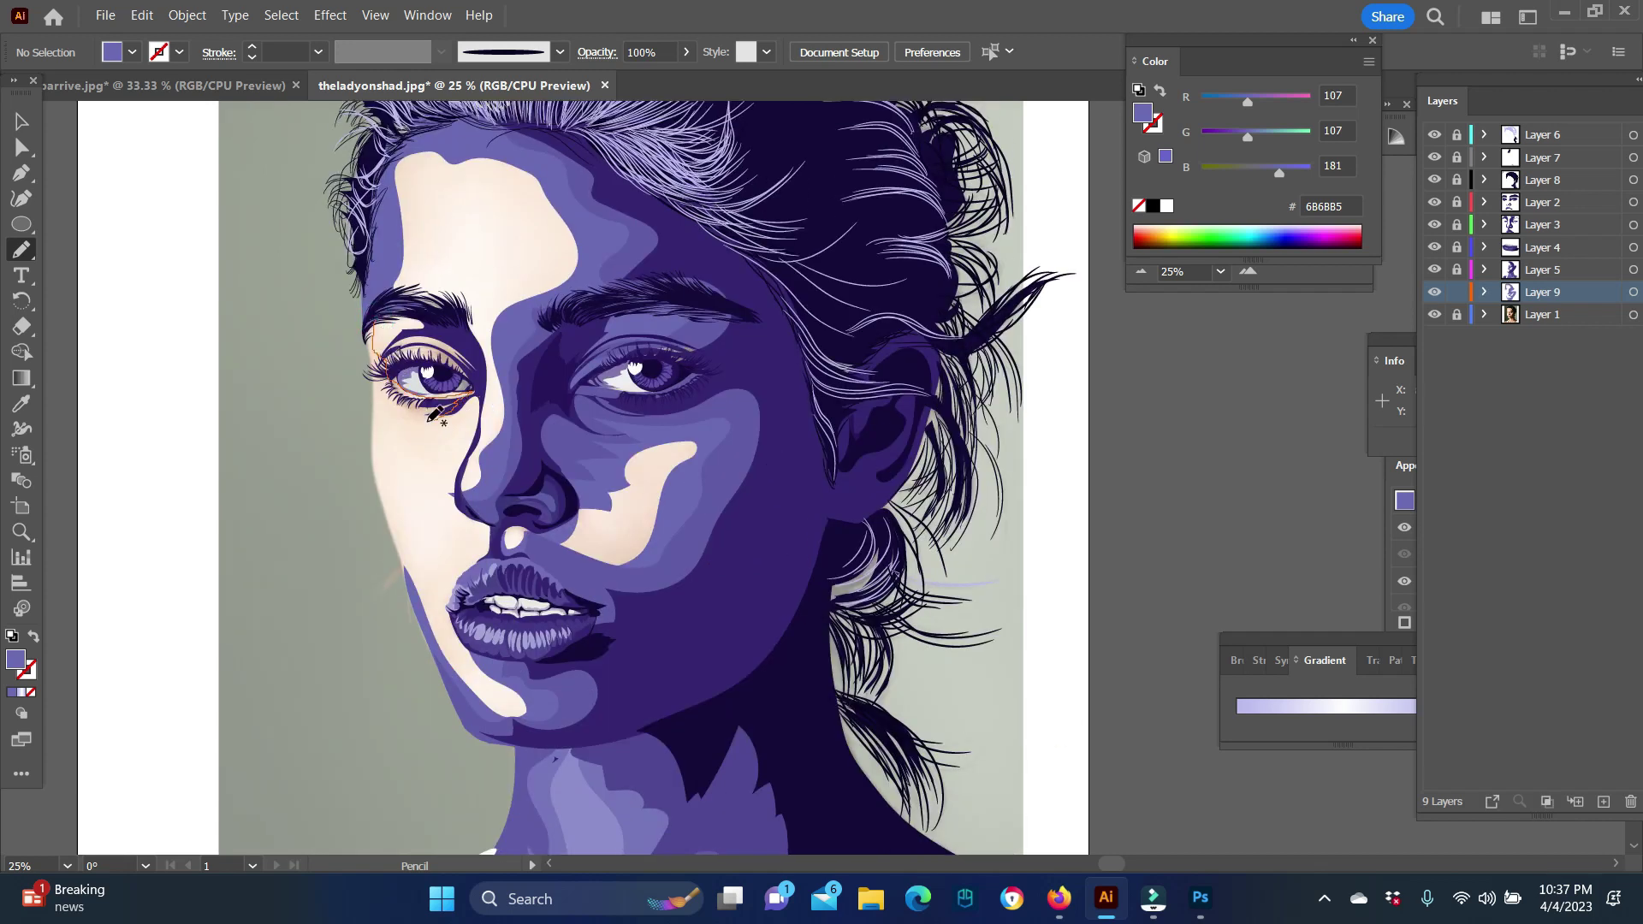
pyautogui.moveTo(412, 293); pyautogui.dragTo(380, 330)
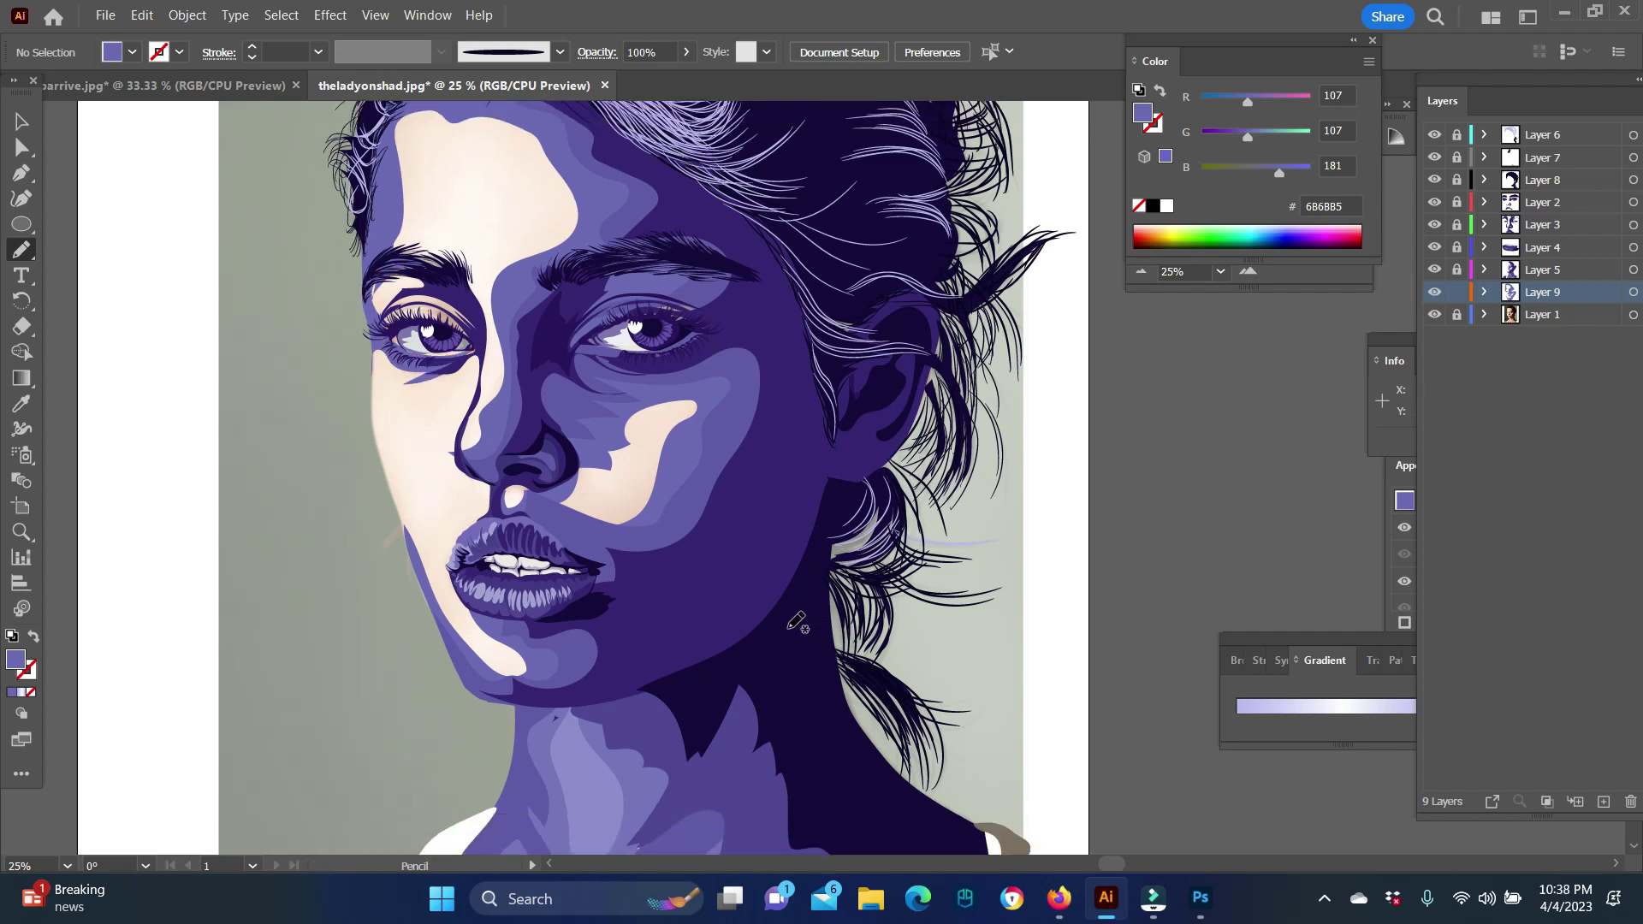
# Step: Switch the fill to a slightly lighter lavender and start another forehead shape
pyautogui.press('i')
pyautogui.doubleClick(16, 661)
pyautogui.moveTo(981, 504); pyautogui.dragTo(976, 491)
pyautogui.press('Return')
pyautogui.press('n')
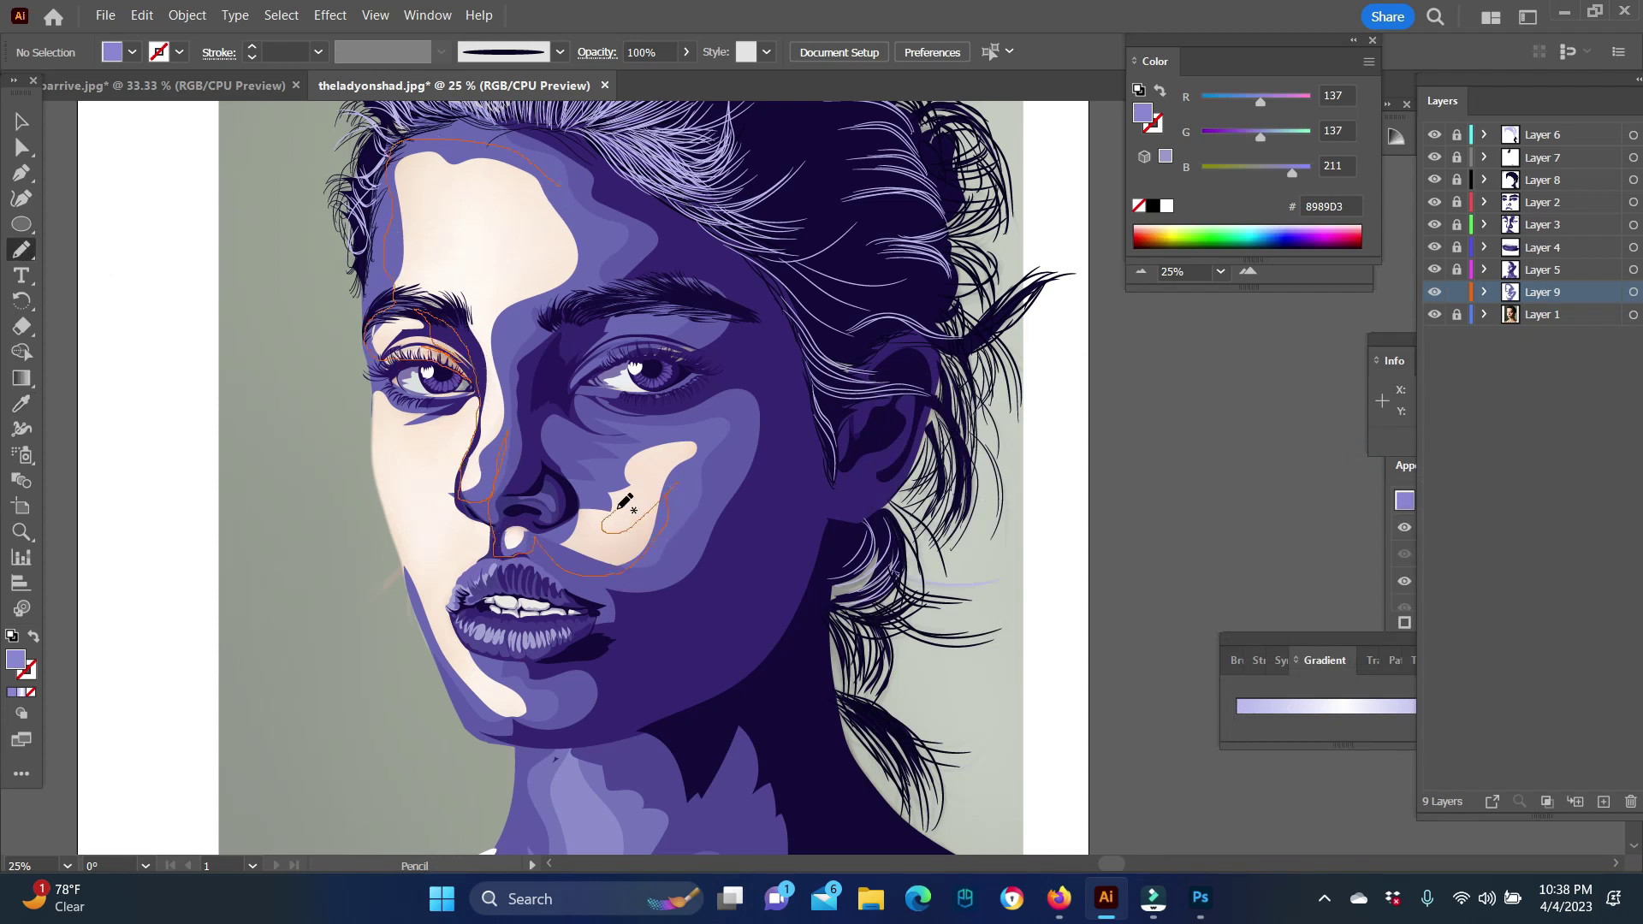
pyautogui.moveTo(598, 212); pyautogui.dragTo(488, 238)
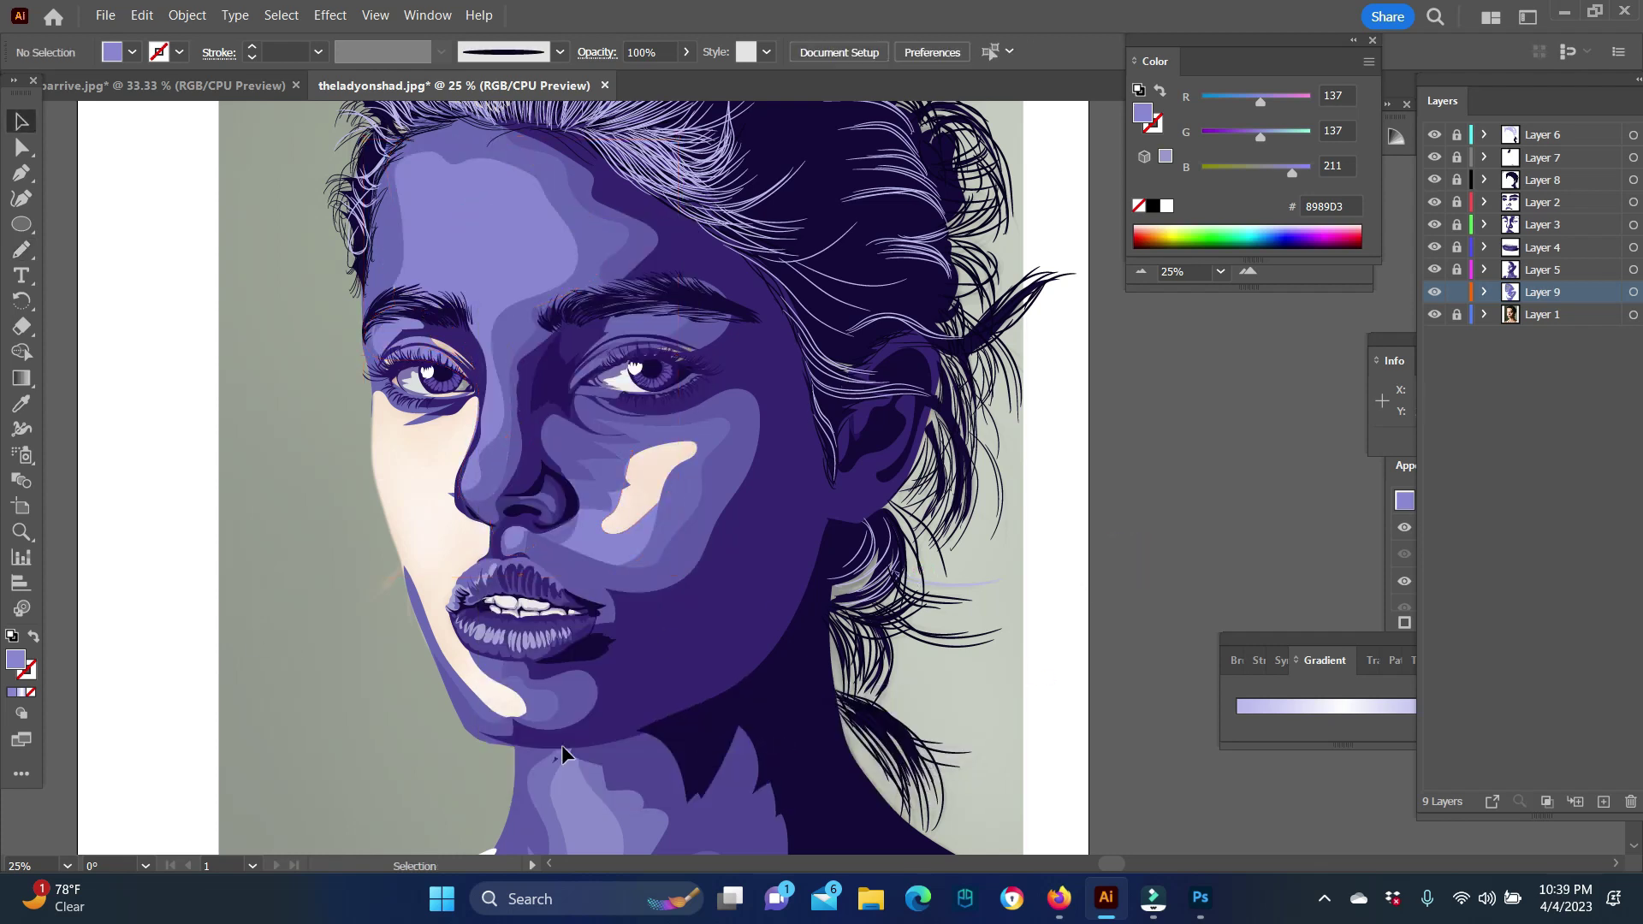
# Step: Sample the medium purple from the face and draw a shadow shape under the left eye
pyautogui.scroll(-1, 425, 415)
pyautogui.press('i')
pyautogui.click(425, 415)
pyautogui.press('n')
pyautogui.moveTo(375, 375)
pyautogui.mouseDown()
pyautogui.moveTo(446, 403)
pyautogui.moveTo(377, 402)
pyautogui.mouseUp()
# Step: Switch the fill to pale lavender B3B3E8 and draw a highlight across the left cheek
pyautogui.click(21, 403)
pyautogui.click(421, 298)
pyautogui.doubleClick(15, 660)
pyautogui.click(1398, 460)
pyautogui.click(441, 308)
pyautogui.press('n')
pyautogui.moveTo(376, 349); pyautogui.dragTo(480, 363)
# Step: Change the cheek highlight's stacking order and finish shaping it
pyautogui.rightClick(422, 291)
pyautogui.click(710, 837)
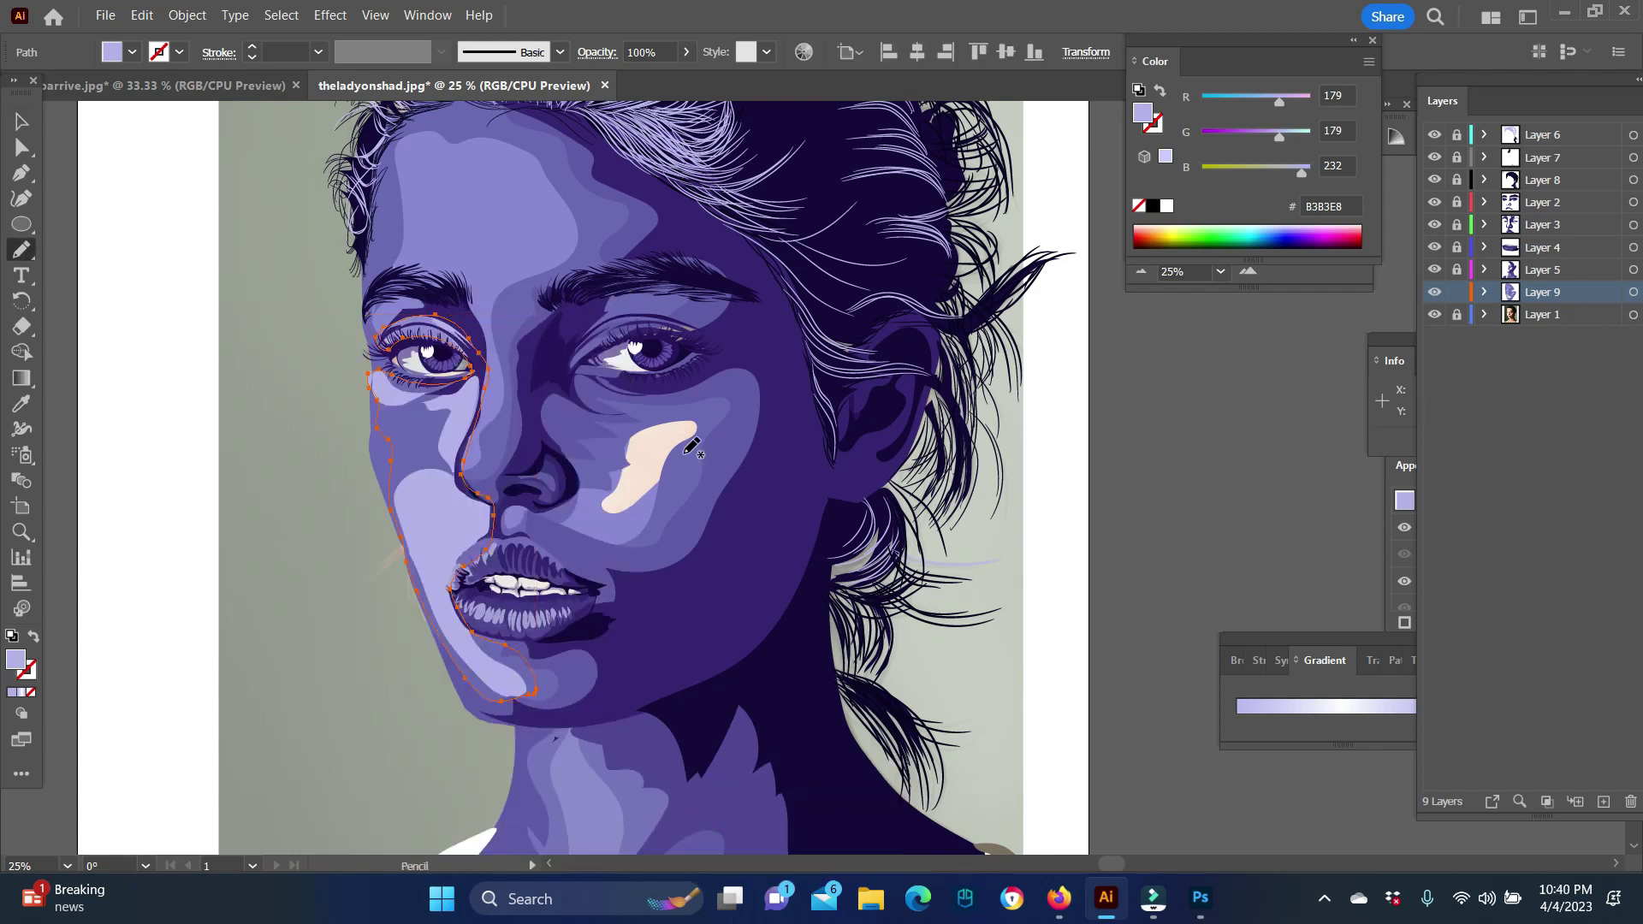
pyautogui.moveTo(673, 472); pyautogui.dragTo(650, 445)
pyautogui.keyDown('ctrl'); pyautogui.click(1125, 660); pyautogui.keyUp('ctrl')
pyautogui.scroll(3, 599, 462)
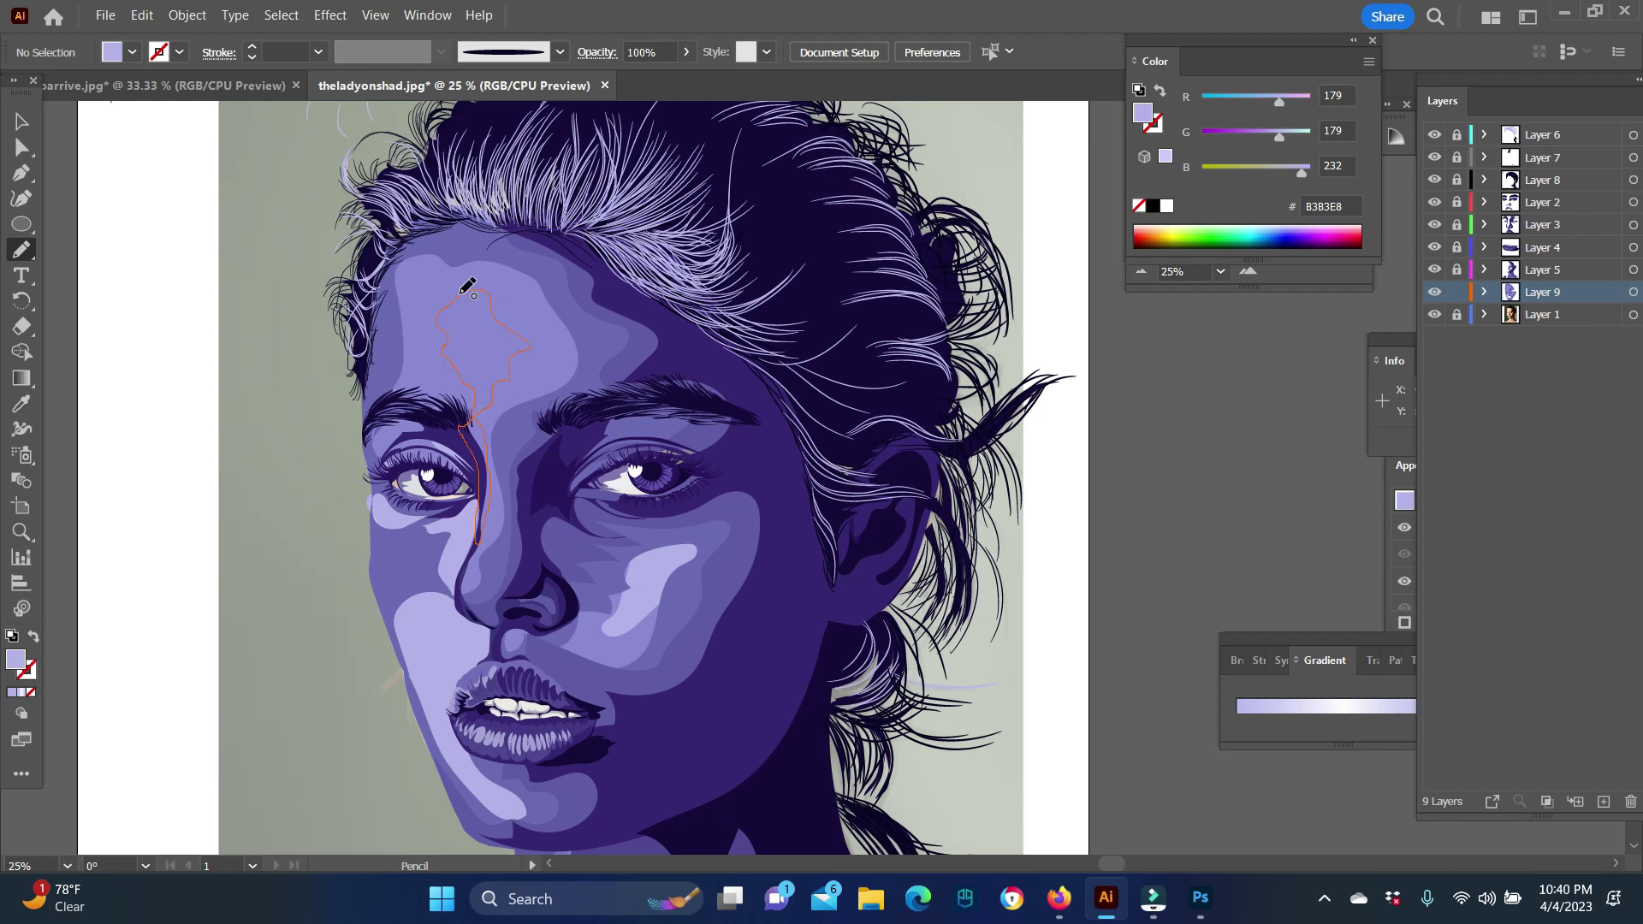
pyautogui.moveTo(467, 288); pyautogui.dragTo(469, 291)
pyautogui.scroll(-3, 1118, 411)
pyautogui.scroll(5, 1118, 419)
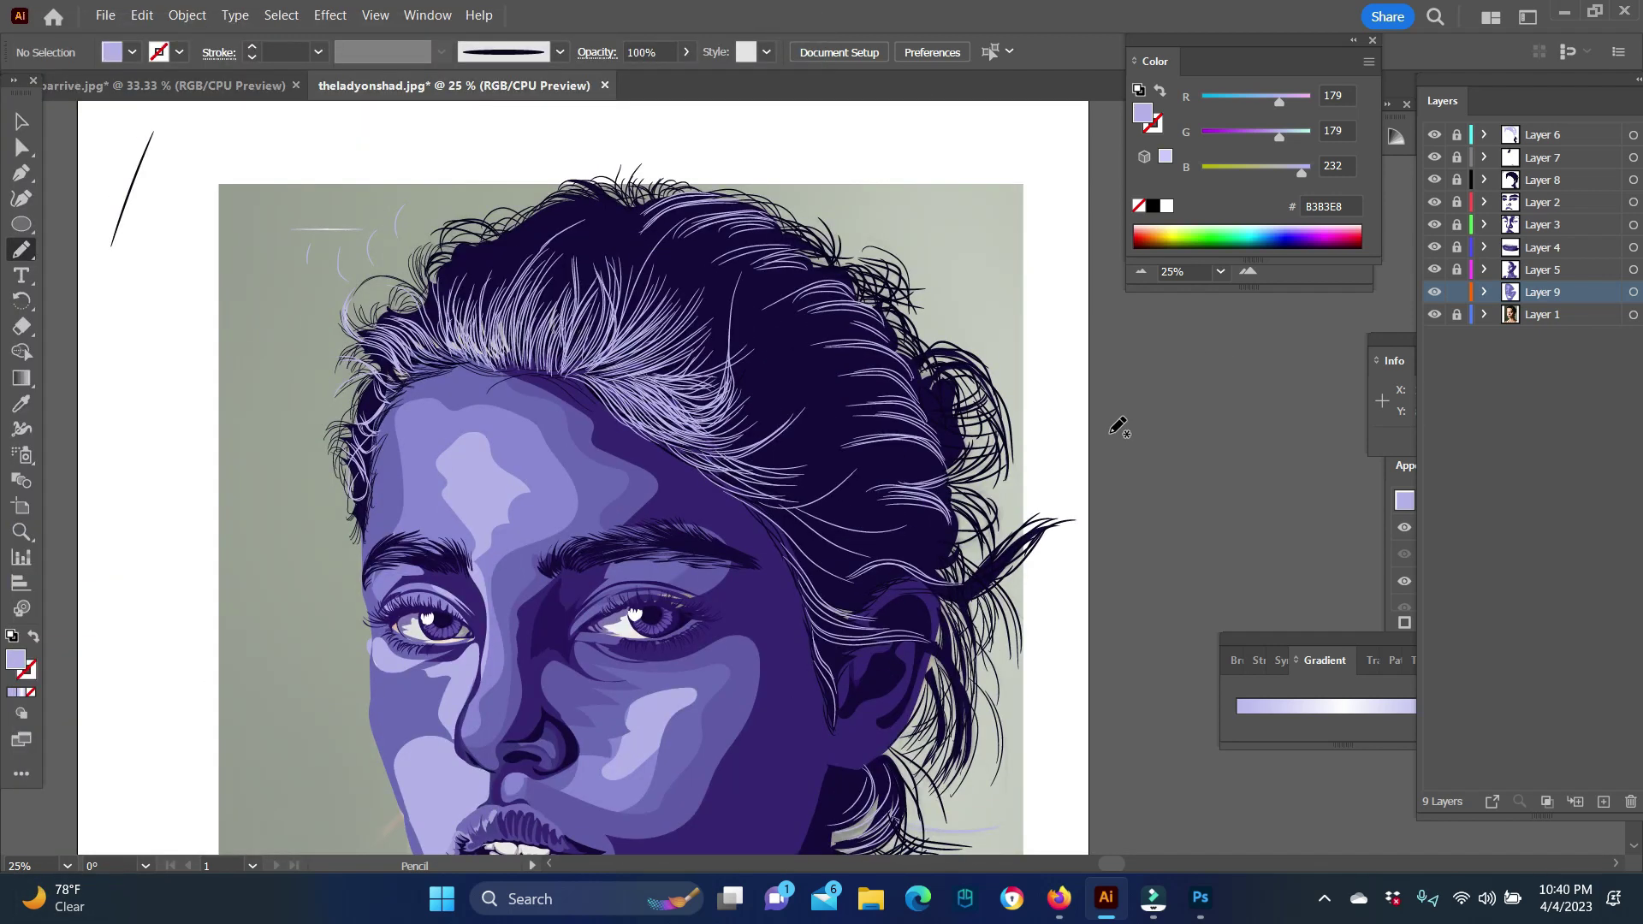
pyautogui.scroll(-5, 1119, 425)
# Step: Paint thin light brush strokes beside the lips with fill and stroke swapped
pyautogui.moveTo(21, 249); pyautogui.dragTo(63, 250)
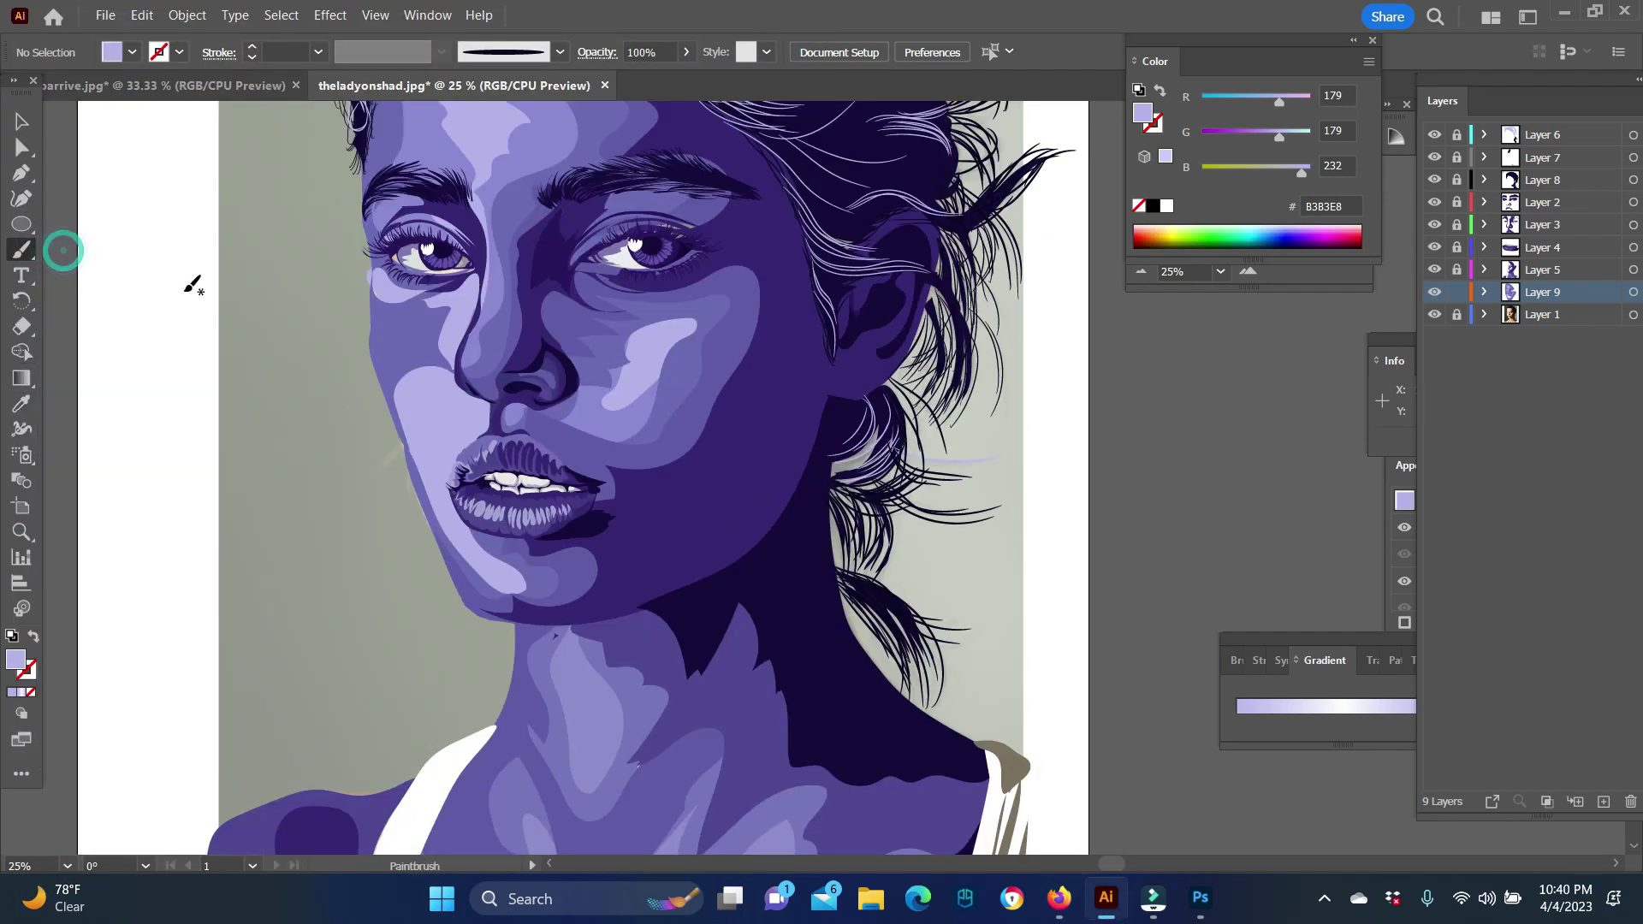
pyautogui.moveTo(180, 285); pyautogui.dragTo(142, 355)
pyautogui.hotkey('shift', 'x')
pyautogui.click(442, 53)
pyautogui.click(402, 94)
pyautogui.moveTo(406, 445)
pyautogui.mouseDown()
pyautogui.moveTo(383, 486)
pyautogui.moveTo(419, 449)
pyautogui.mouseUp()
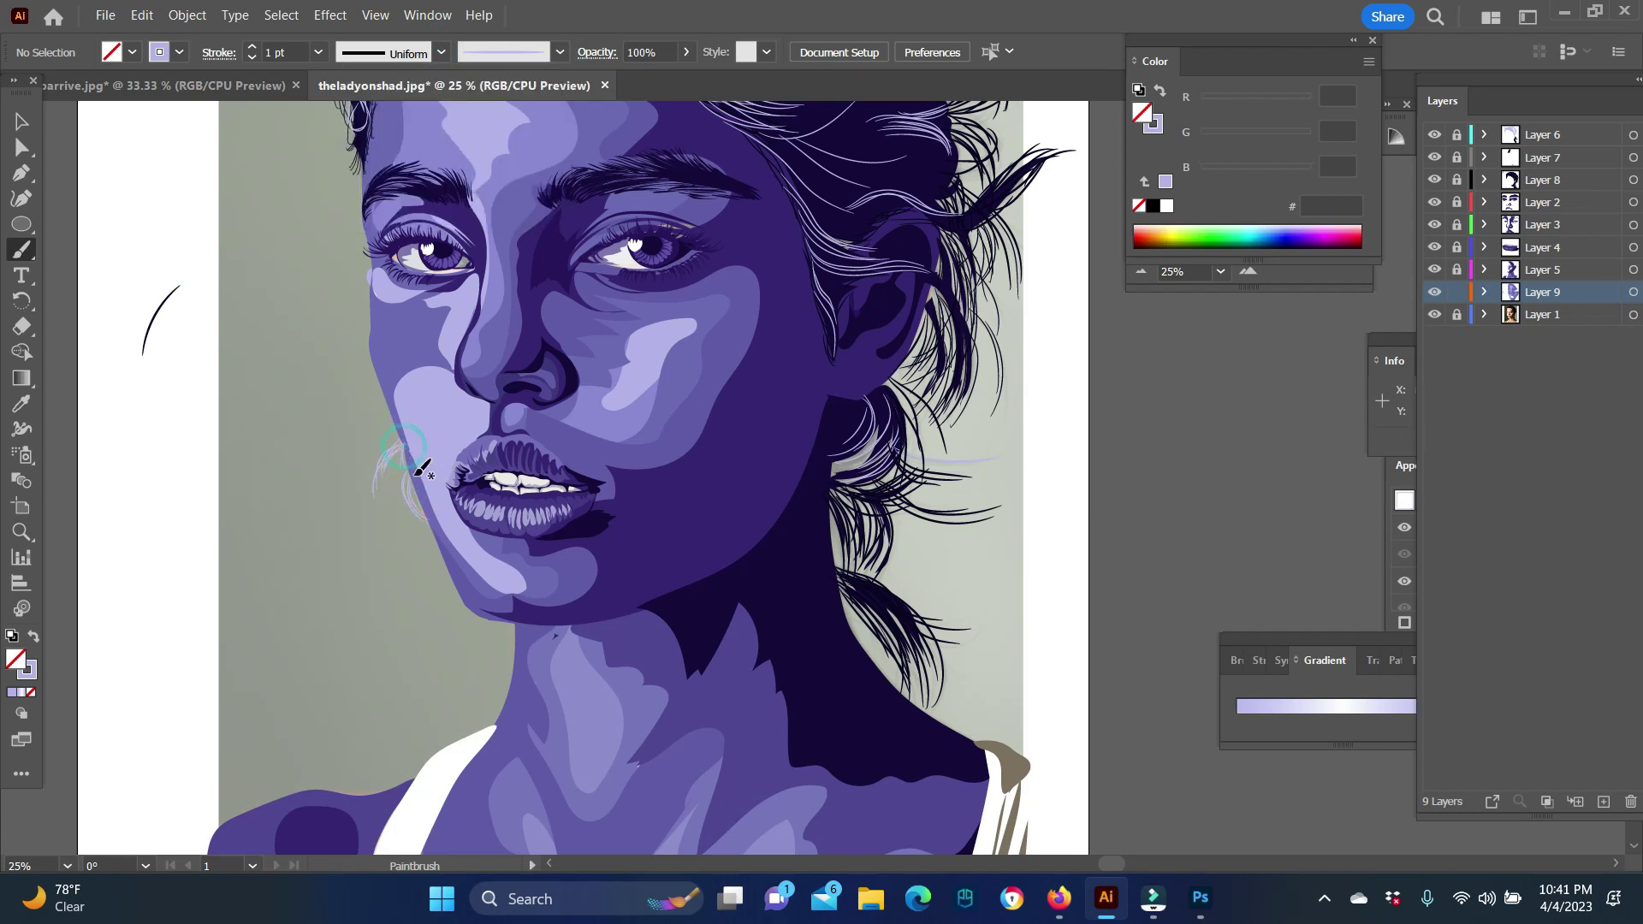
# Step: Erase part of the light purple cheek shape and draw a pale highlight on the ear
pyautogui.keyDown('ctrl'); pyautogui.click(385, 275); pyautogui.keyUp('ctrl')
pyautogui.hotkey('shift', 'e')
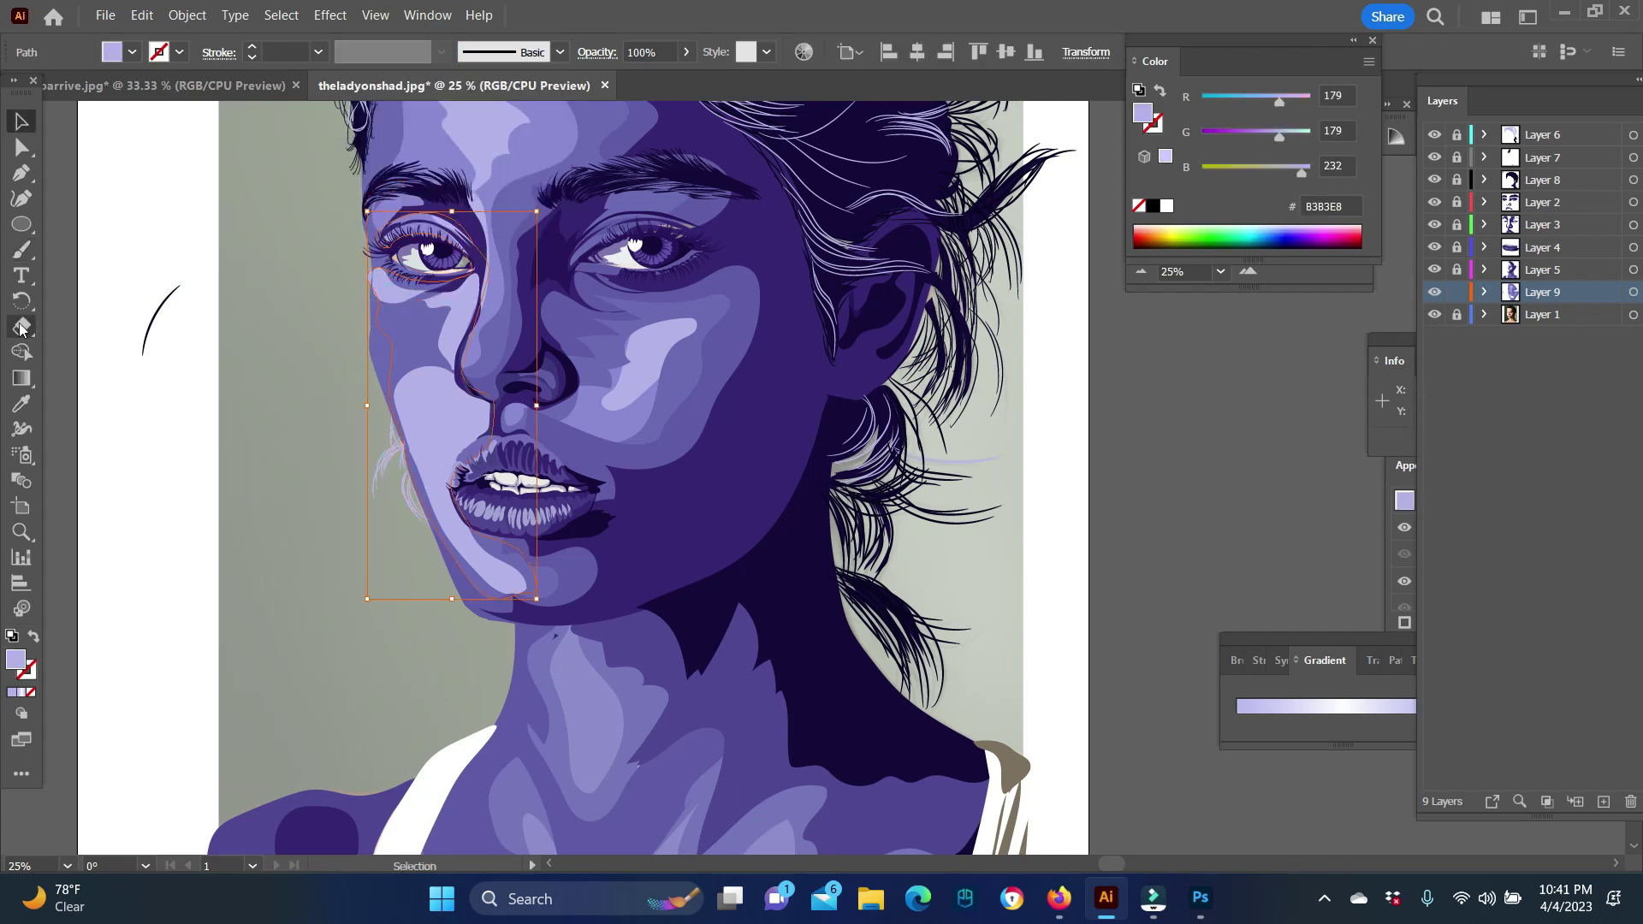
pyautogui.hotkey('ctrl', 'shift', 'a')
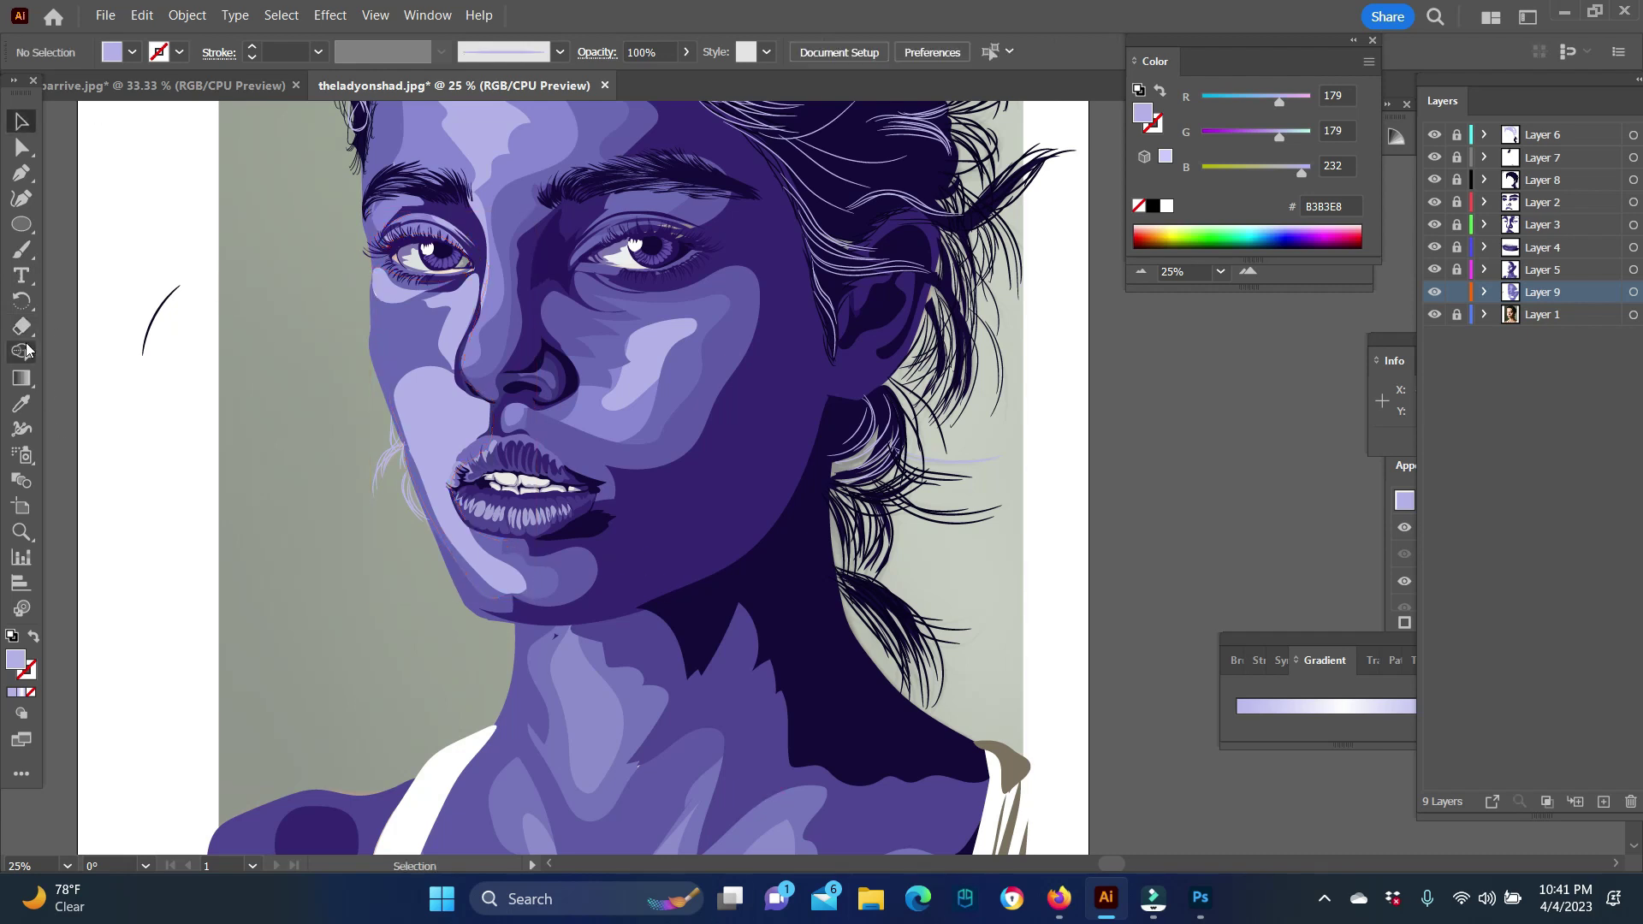
pyautogui.press('n')
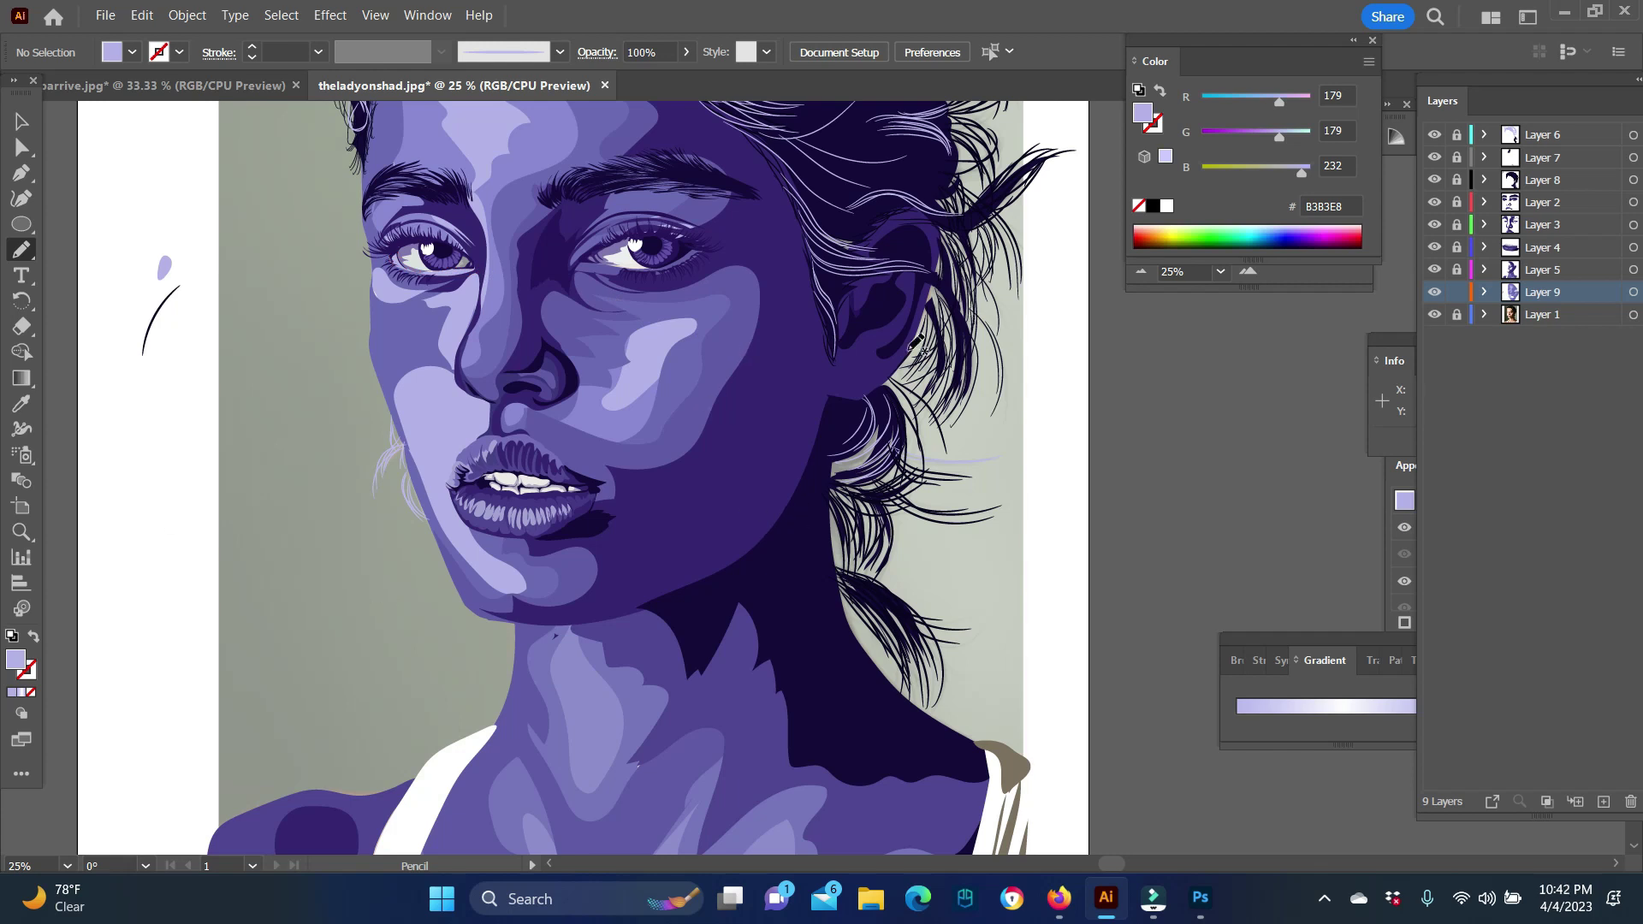
pyautogui.moveTo(877, 336); pyautogui.dragTo(882, 343)
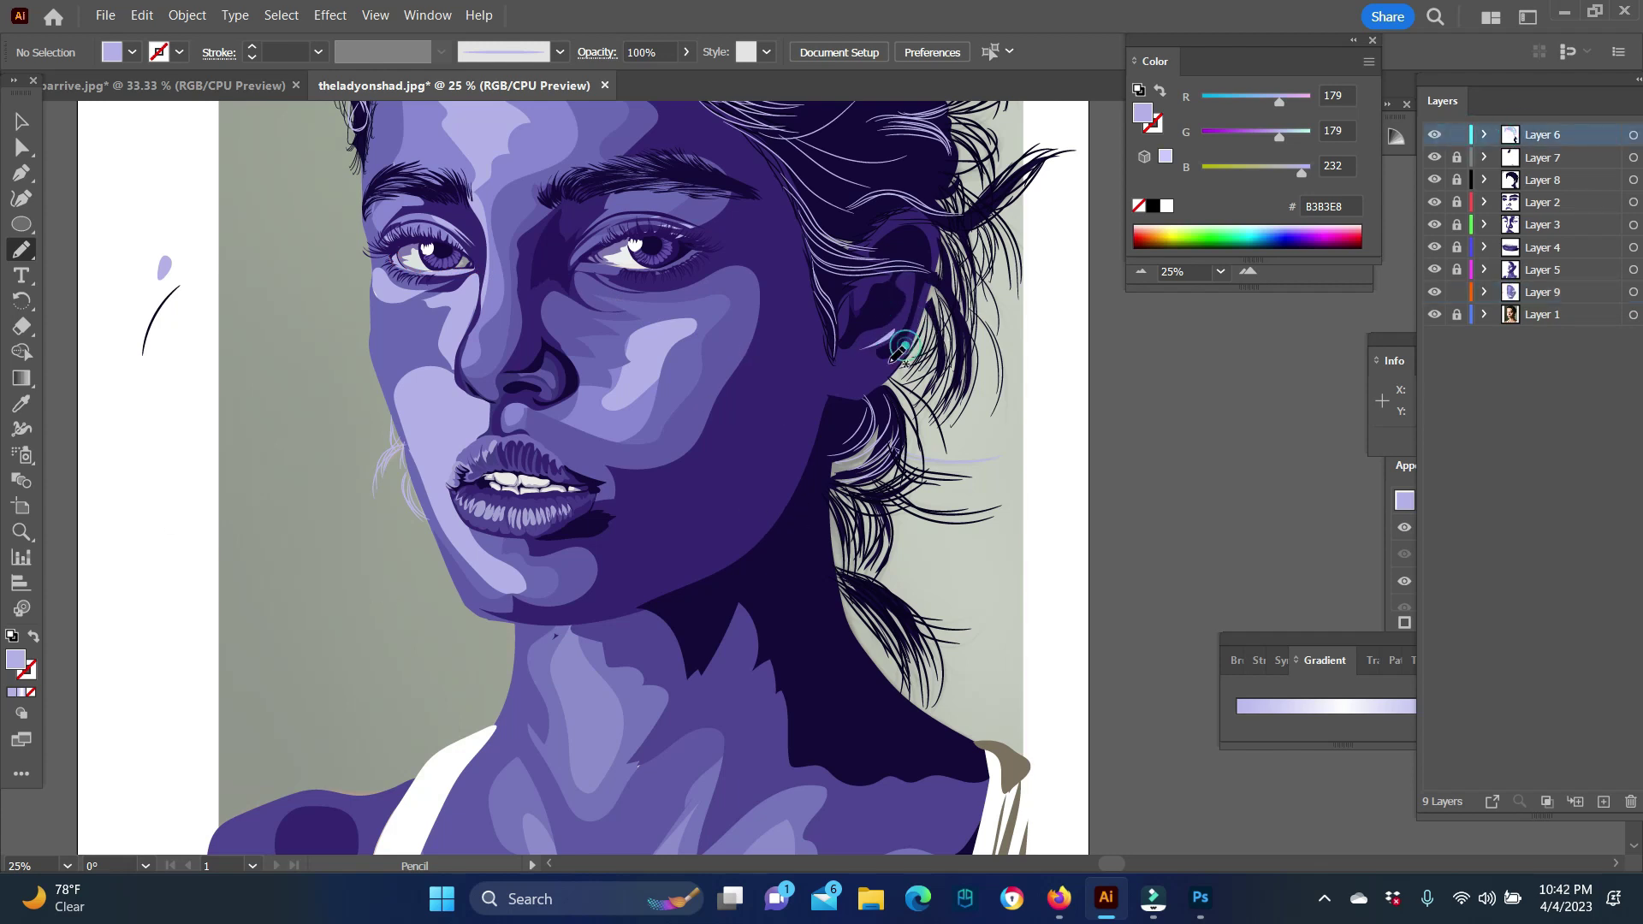
# Step: Draw a dark shape beside the ear in the purple sampled from the neck
pyautogui.click(859, 390)
pyautogui.click(799, 535)
pyautogui.moveTo(836, 355); pyautogui.dragTo(832, 389)
pyautogui.click(22, 532)
pyautogui.keyDown('alt'); pyautogui.click(847, 650); pyautogui.keyUp('alt')
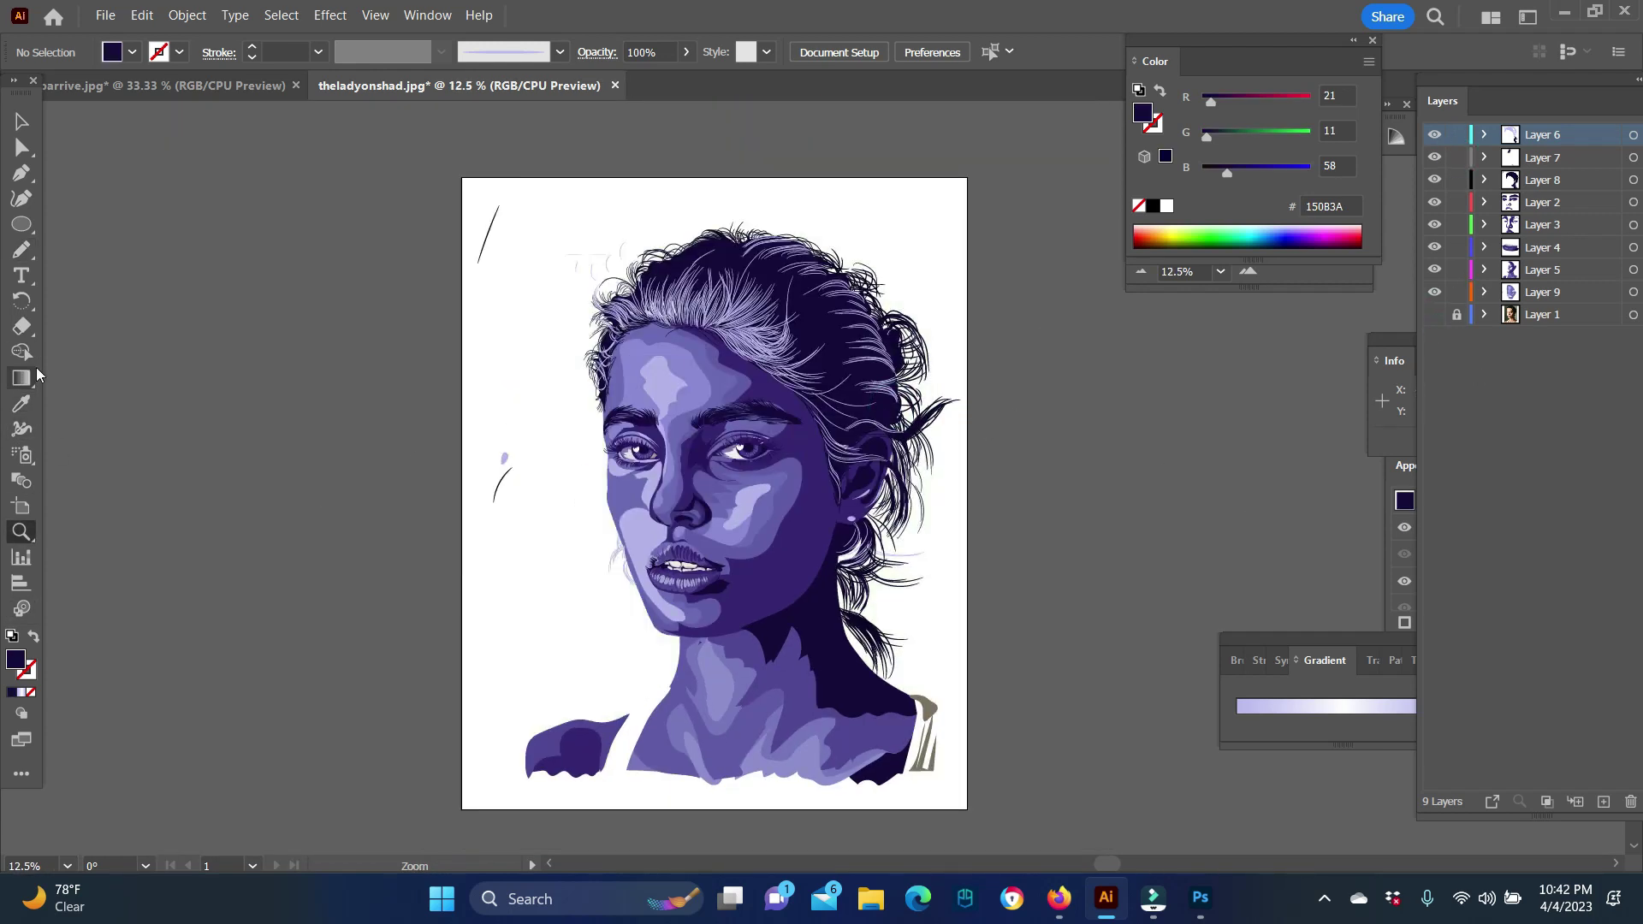
# Step: Delete the stray lines left of the portrait and the small marks near the hair
pyautogui.click(21, 120)
pyautogui.press('Delete')
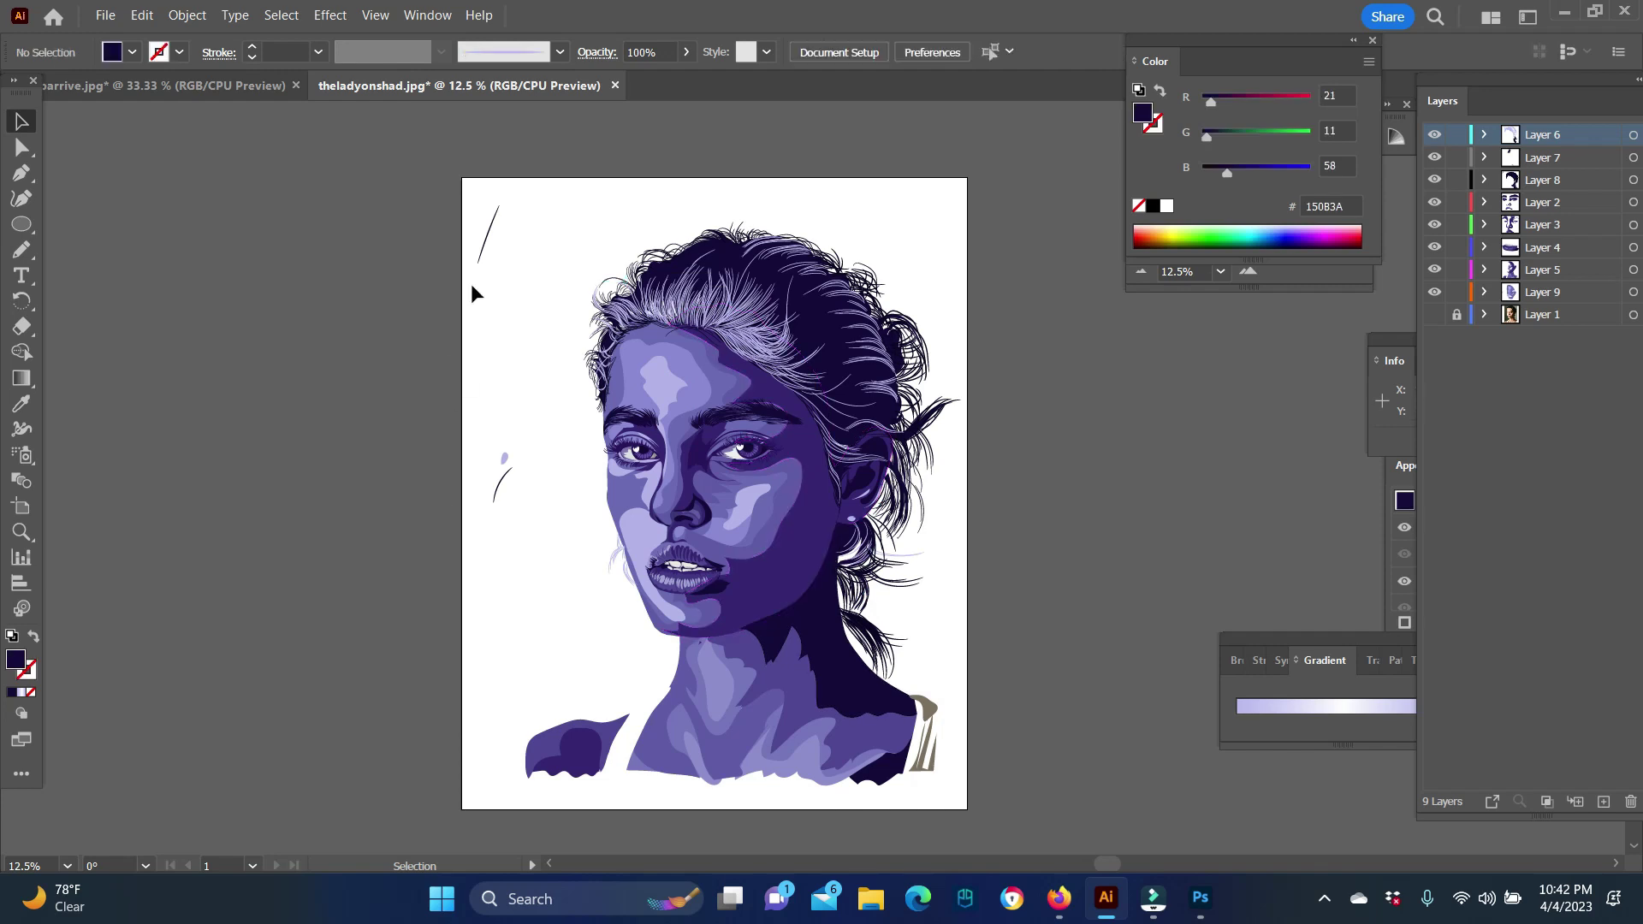
pyautogui.moveTo(470, 284); pyautogui.dragTo(509, 197)
pyautogui.press('Delete')
pyautogui.moveTo(467, 441); pyautogui.dragTo(494, 541)
pyautogui.press('Delete')
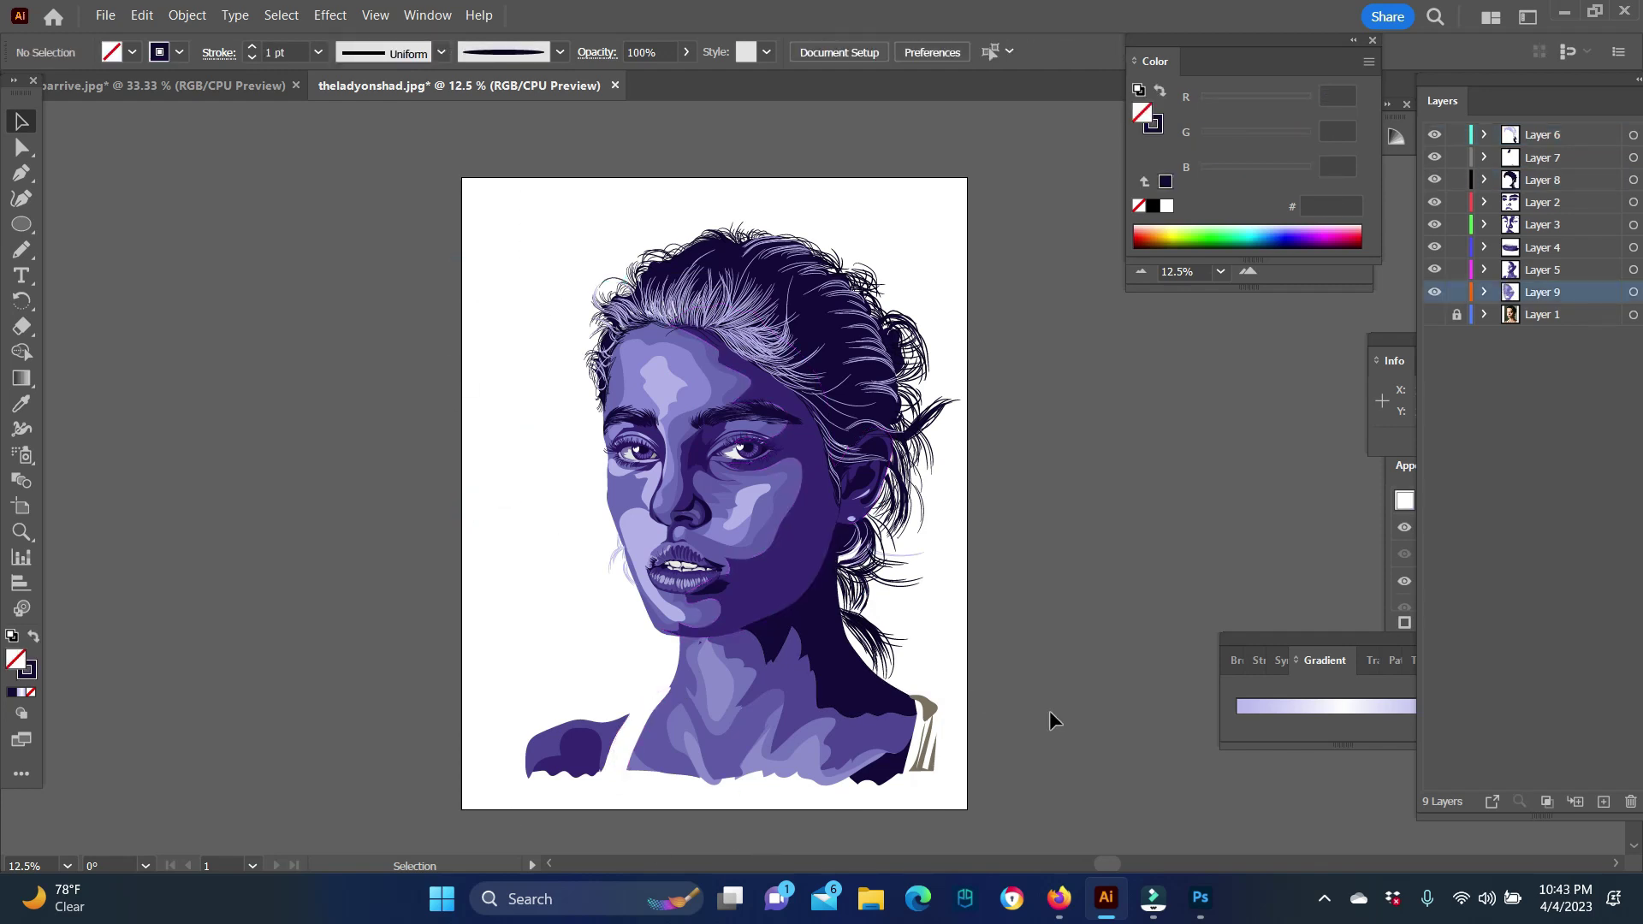
# Step: Set the fill to the purple sampled from the right shoulder
pyautogui.doubleClick(16, 659)
pyautogui.click(1388, 460)
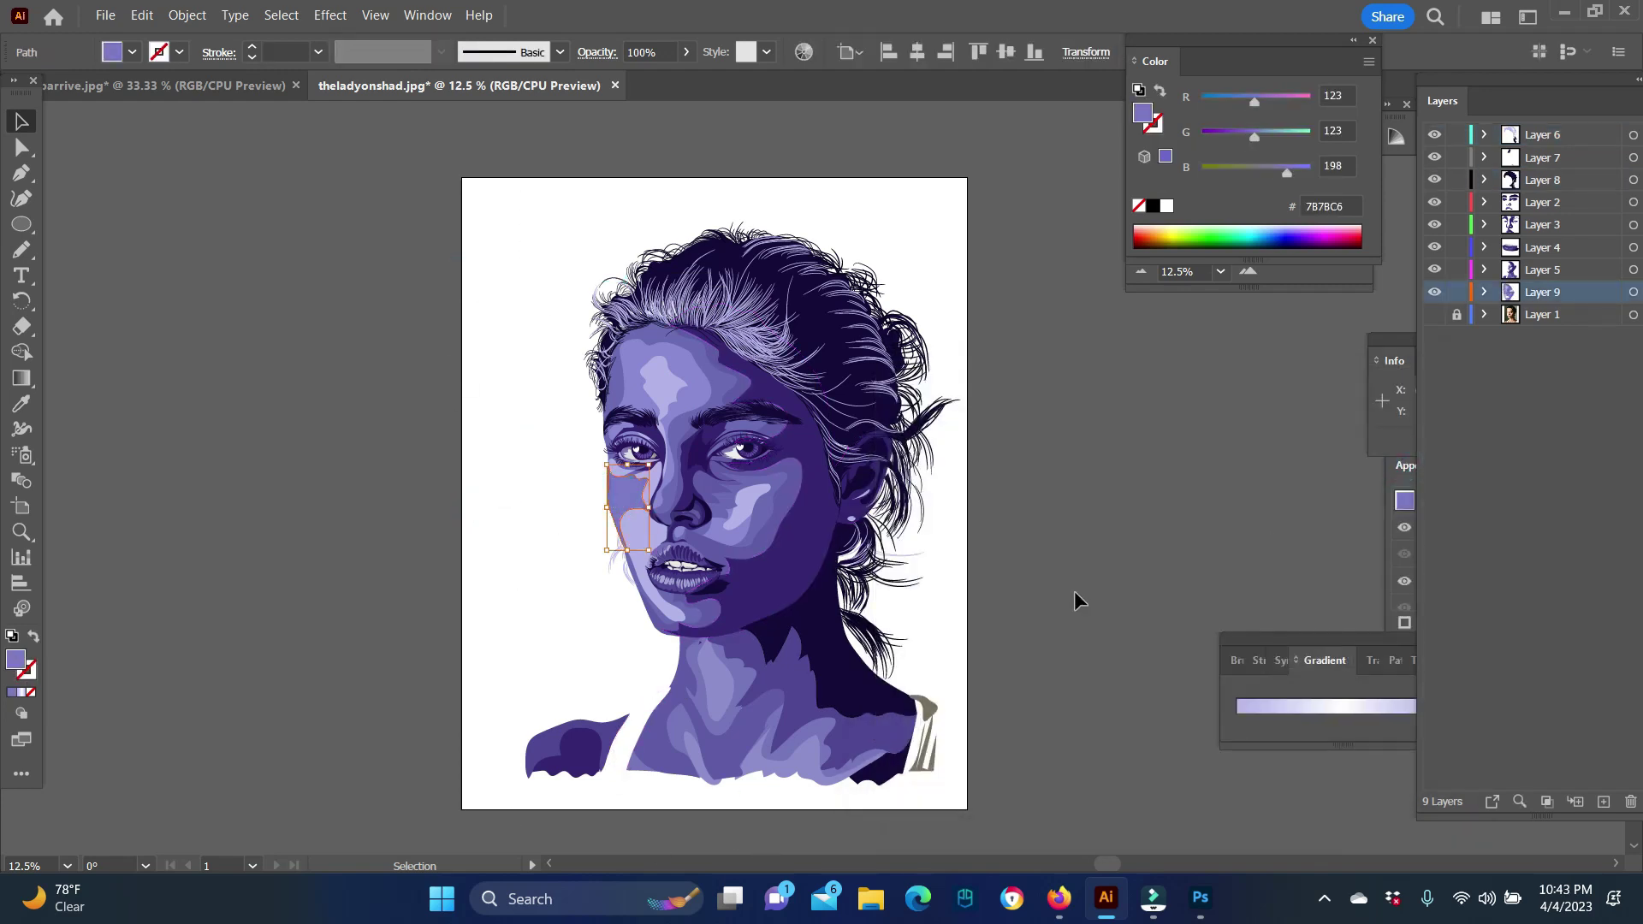
pyautogui.press('n')
pyautogui.press('i')
pyautogui.click(535, 757)
pyautogui.press('n')
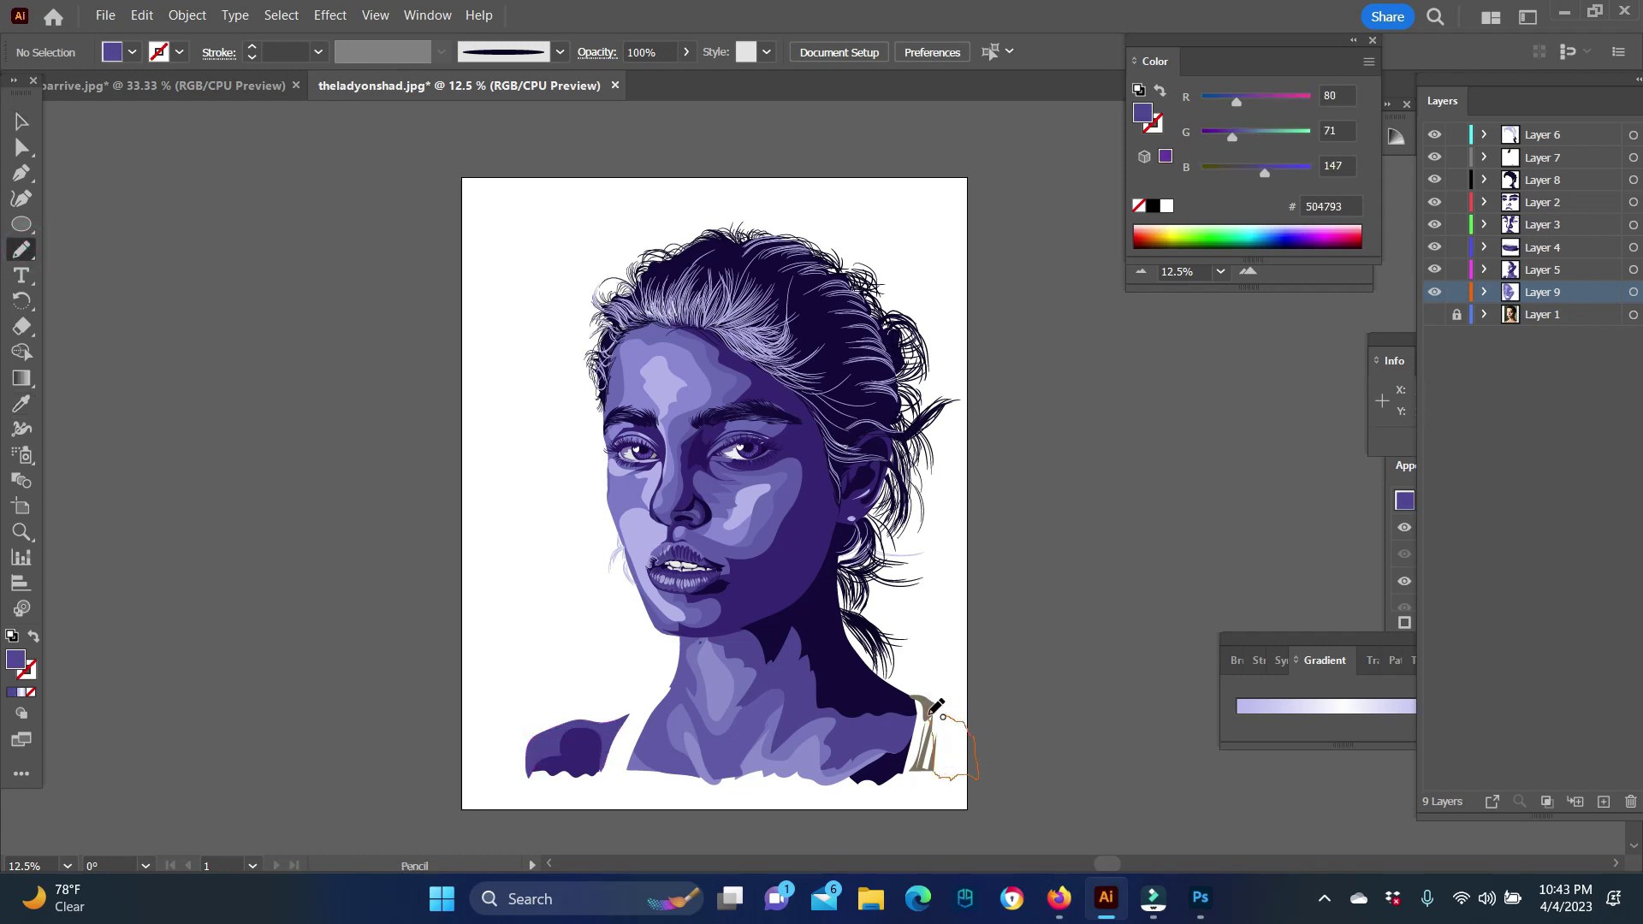
# Step: Send the shoulder shape backward behind the strap and lock the other layers
pyautogui.press('v')
pyautogui.rightClick(954, 740)
pyautogui.click(1078, 635)
pyautogui.click(1232, 703)
pyautogui.click(1041, 792)
pyautogui.keyDown('alt'); pyautogui.click(1456, 292); pyautogui.keyUp('alt')
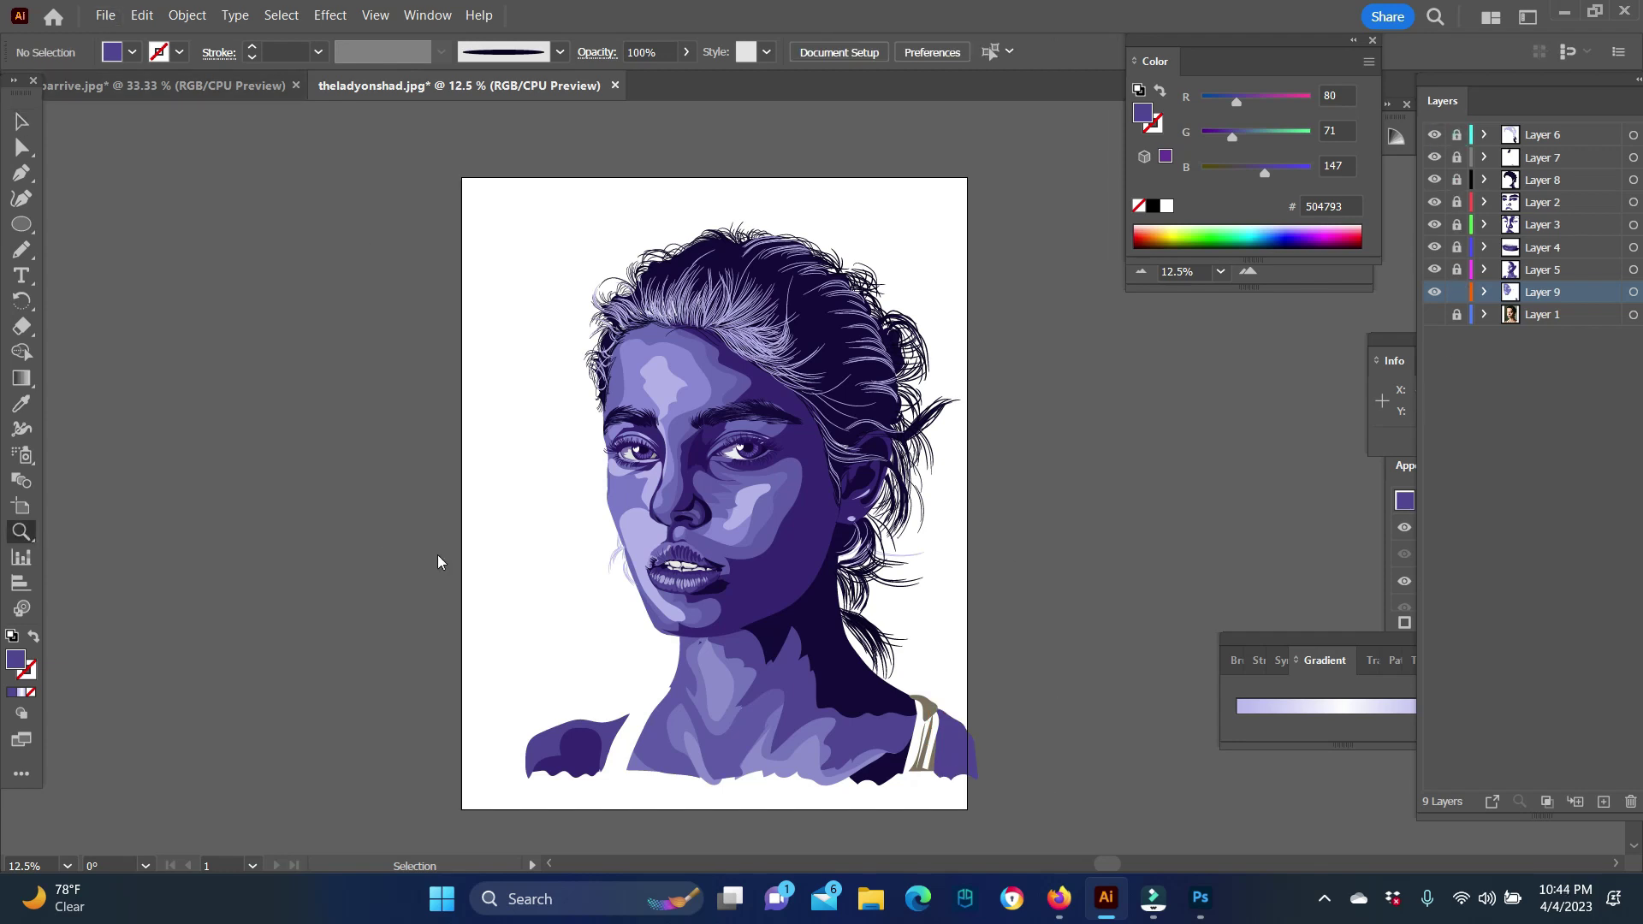
pyautogui.keyDown('alt'); pyautogui.scroll(3, 684, 549); pyautogui.keyUp('alt')
pyautogui.press('i')
pyautogui.click(640, 445)
# Step: Undo a stray nose shape and draw pale highlights under the eyebrow and around both eyes
pyautogui.press('n')
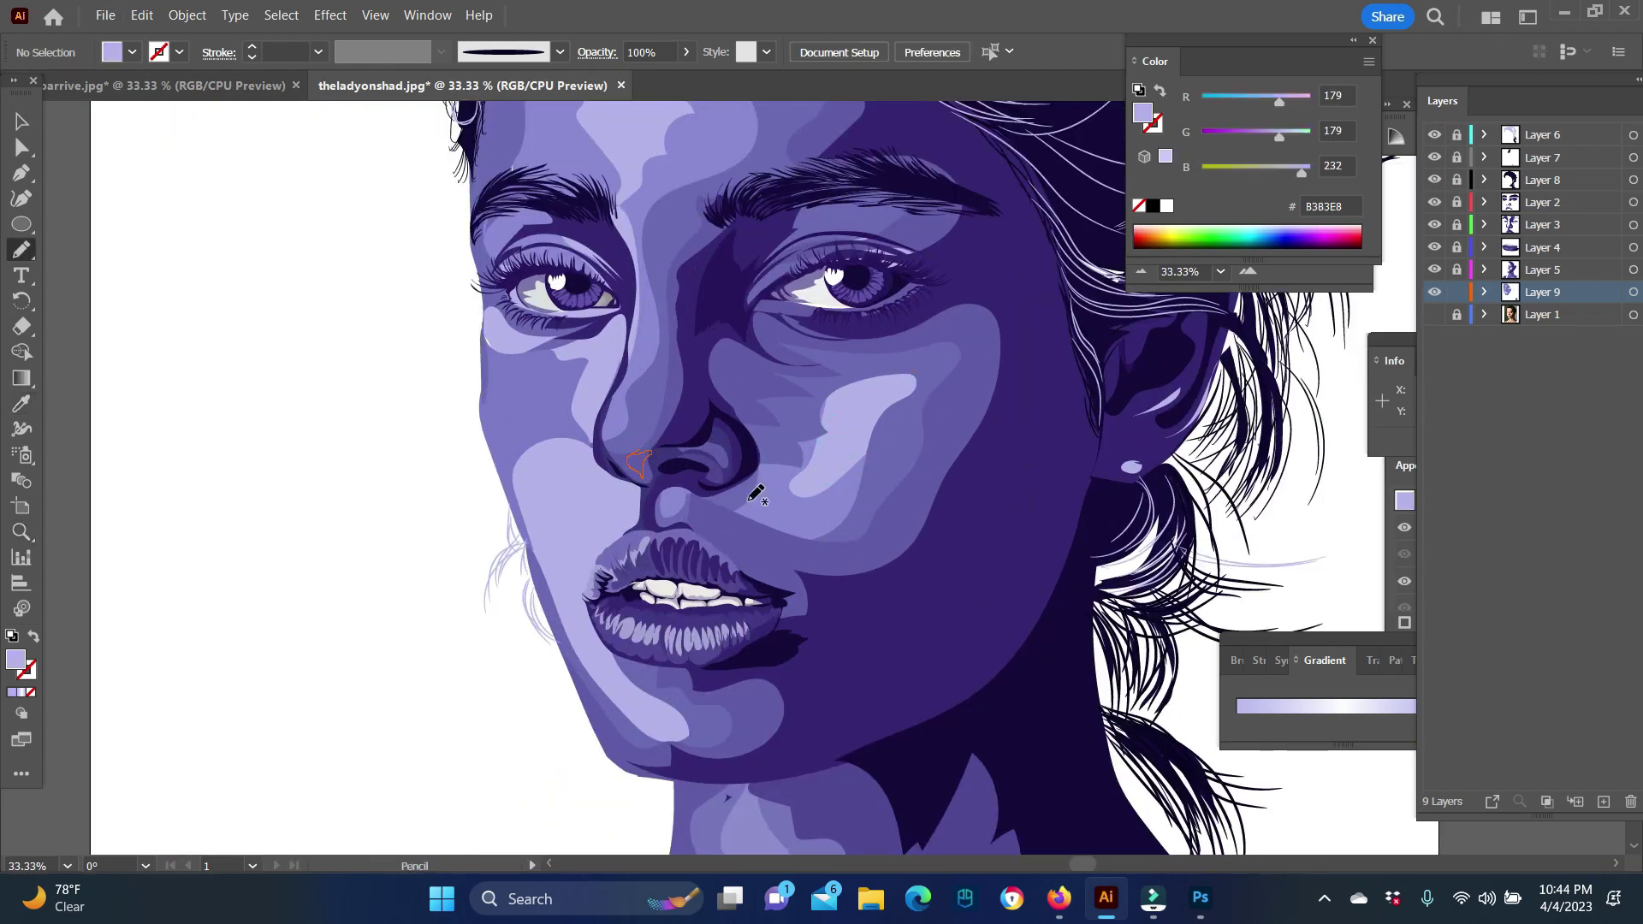
pyautogui.hotkey('ctrl', 'z')
pyautogui.scroll(3, 766, 590)
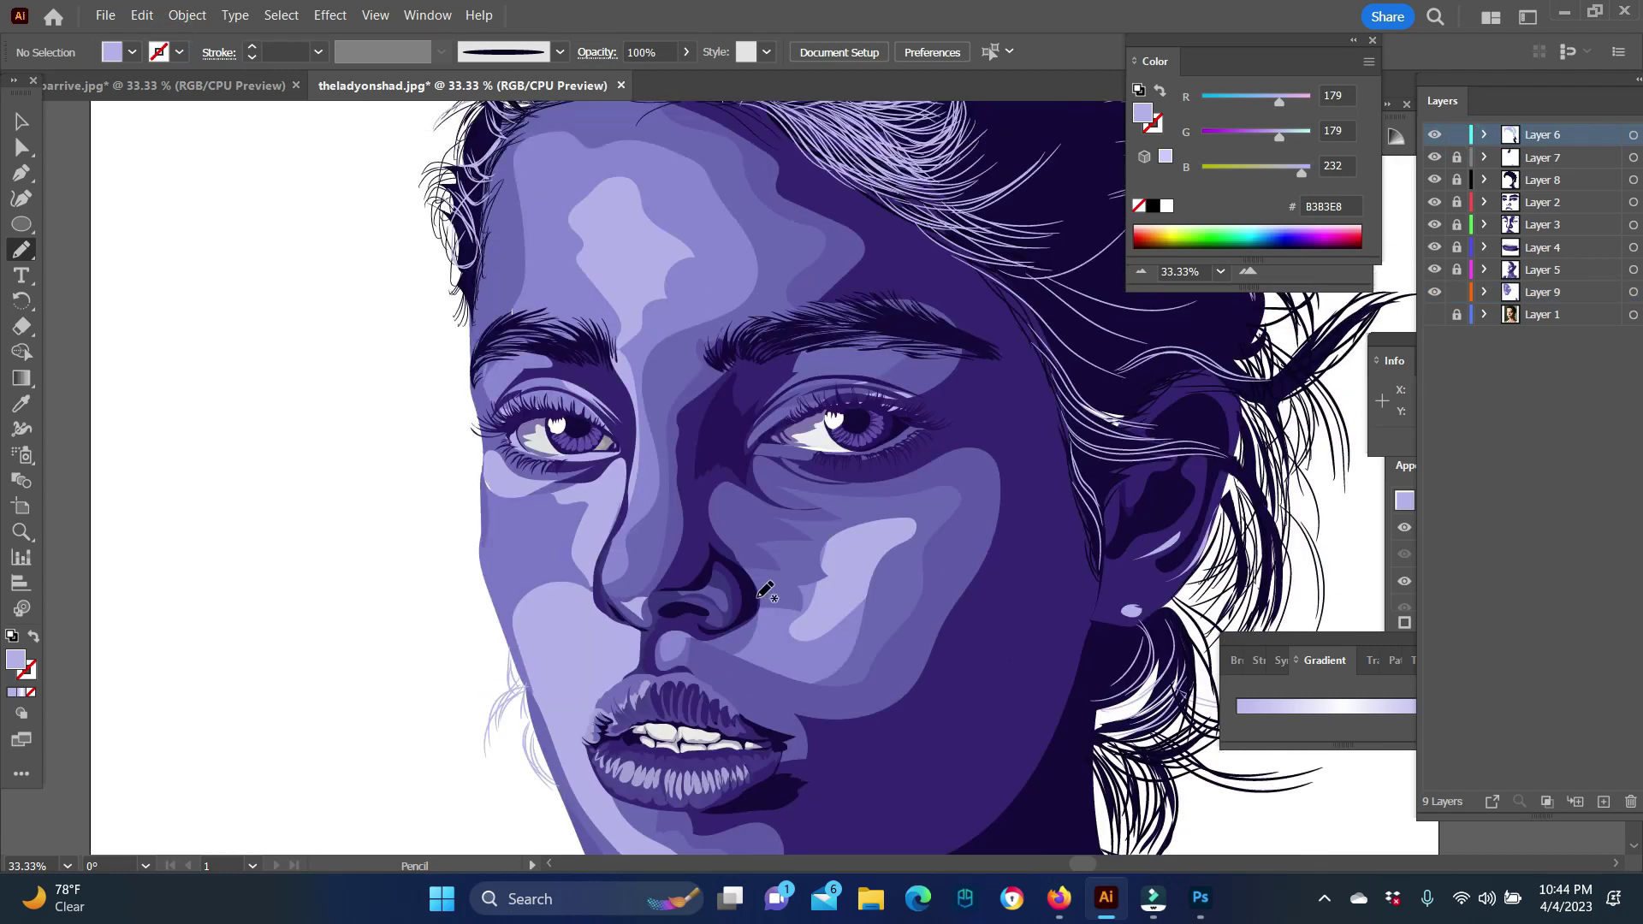
pyautogui.moveTo(830, 367); pyautogui.dragTo(877, 354)
pyautogui.moveTo(508, 376); pyautogui.dragTo(490, 389)
pyautogui.moveTo(809, 452); pyautogui.dragTo(773, 440)
# Step: Add a highlight from nose to lip corner, then an 8989CC shape at the lip corner
pyautogui.scroll(-2, 718, 746)
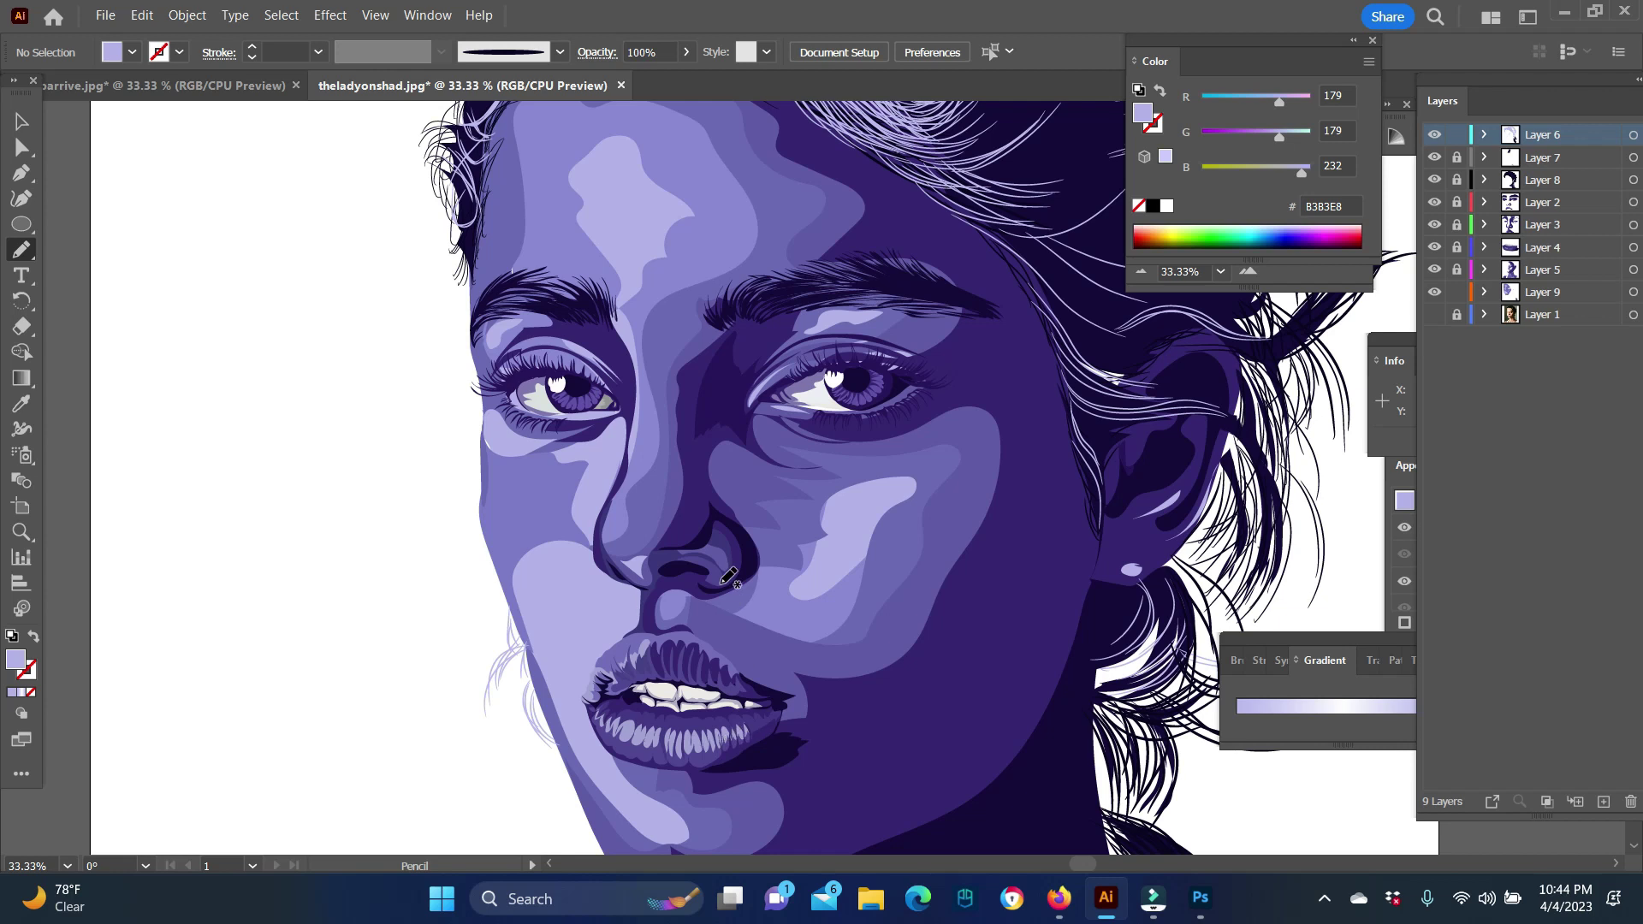
pyautogui.moveTo(716, 511); pyautogui.dragTo(729, 546)
pyautogui.moveTo(721, 586); pyautogui.dragTo(658, 574)
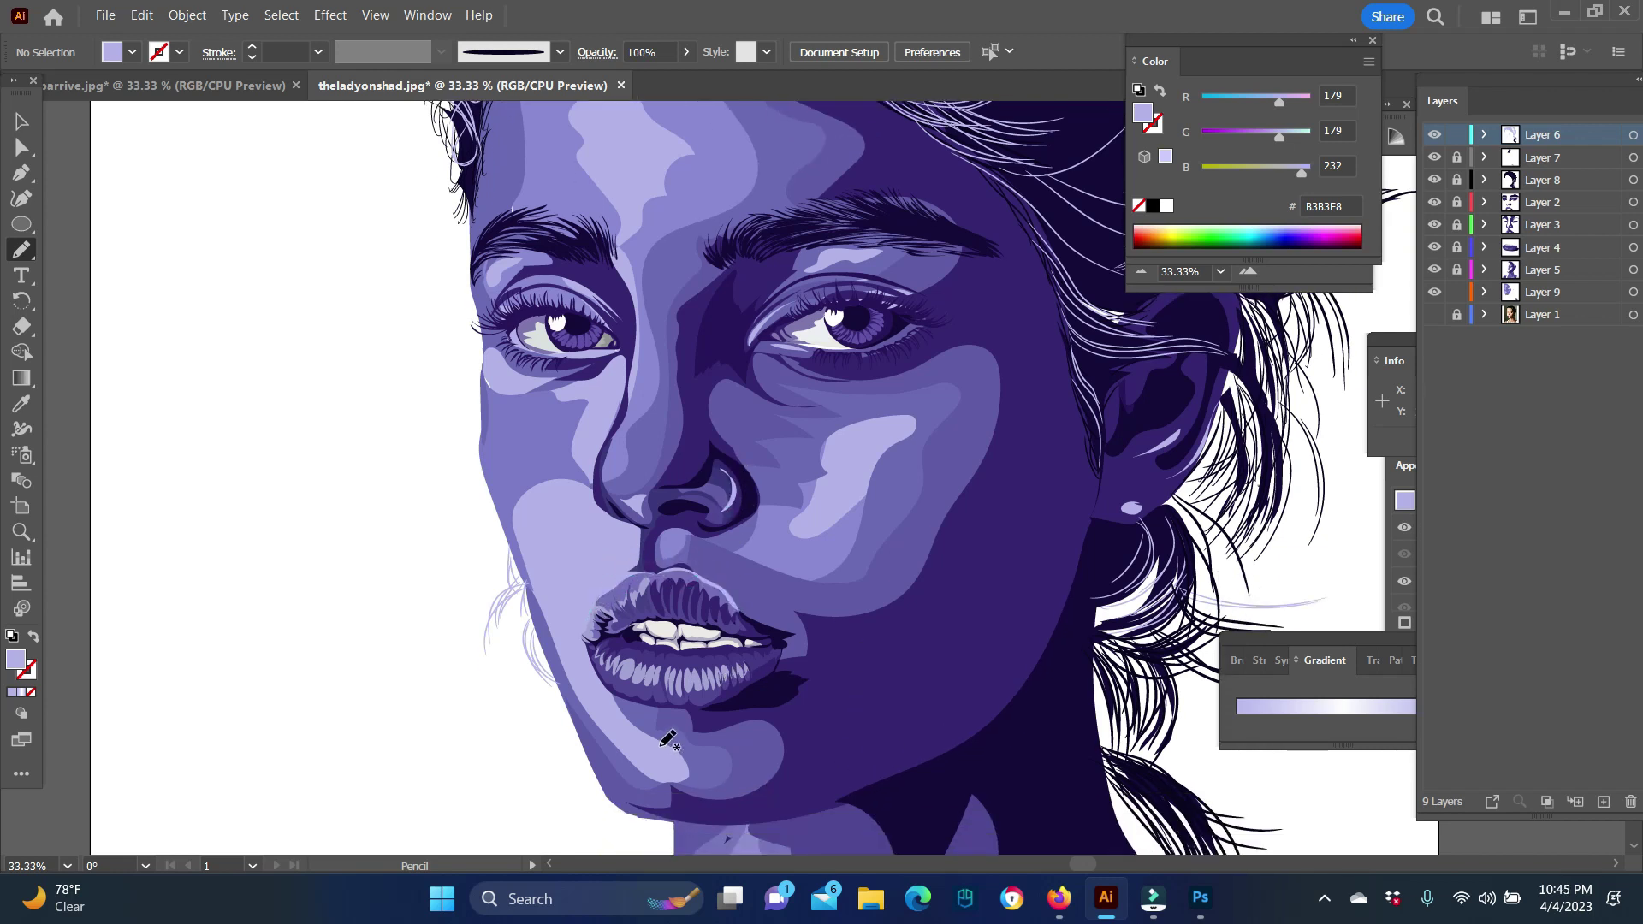
pyautogui.doubleClick(15, 658)
pyautogui.press('Return')
pyautogui.moveTo(604, 685); pyautogui.dragTo(596, 640)
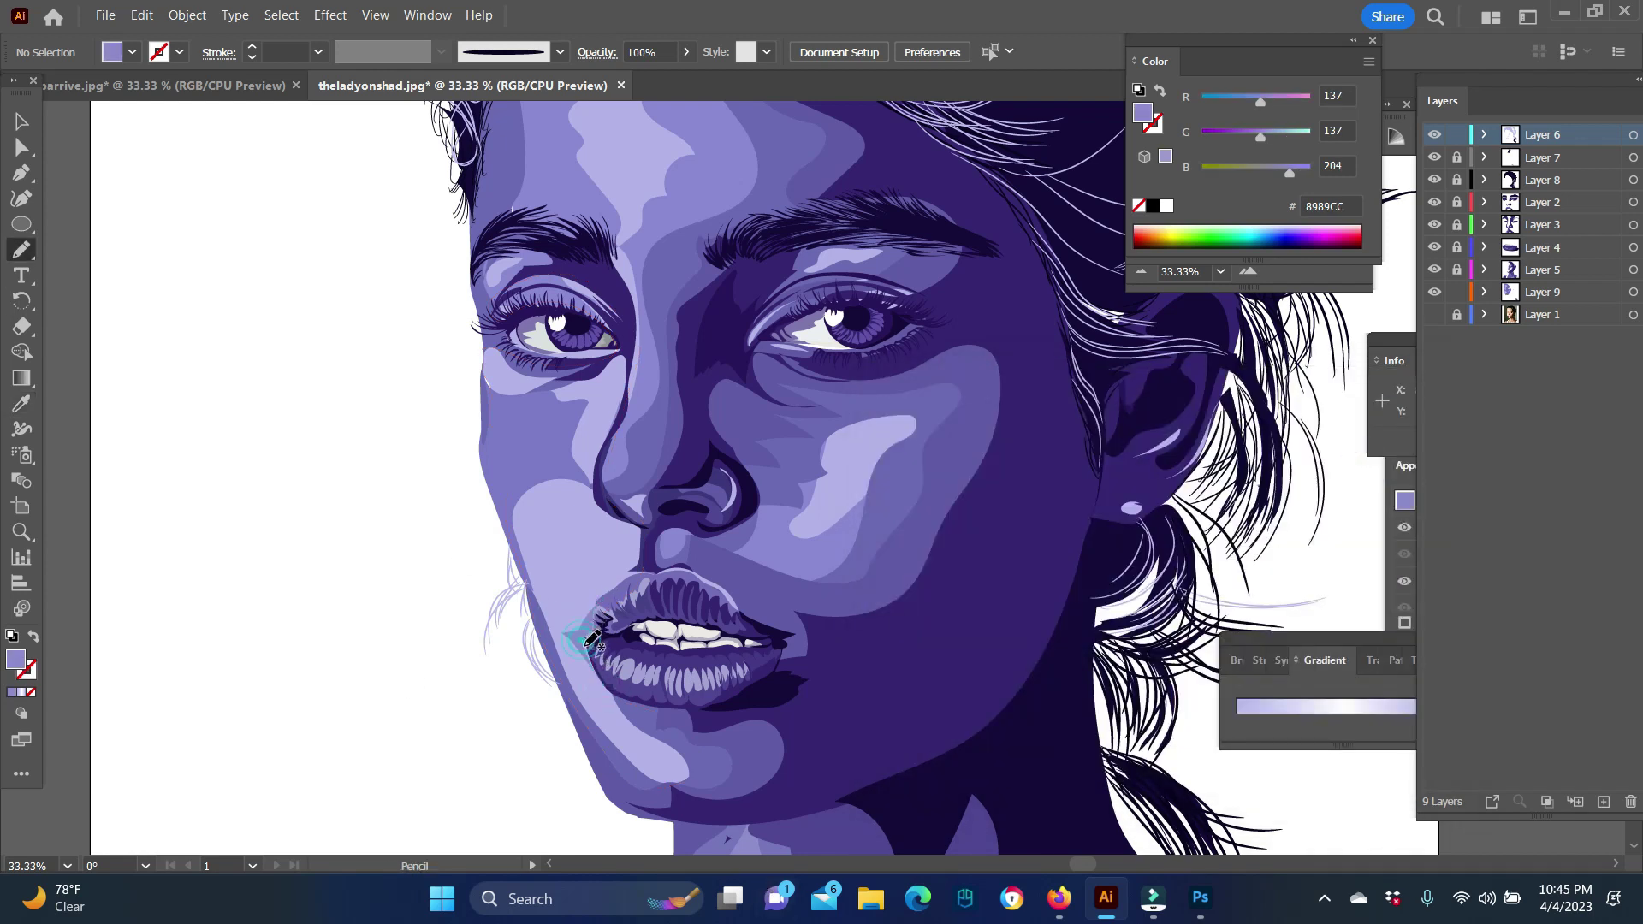
# Step: Draw a dark 150B3A shadow under the lower lip and a small shape beside the nose
pyautogui.press('i')
pyautogui.click(752, 689)
pyautogui.press('n')
pyautogui.moveTo(774, 638); pyautogui.dragTo(806, 661)
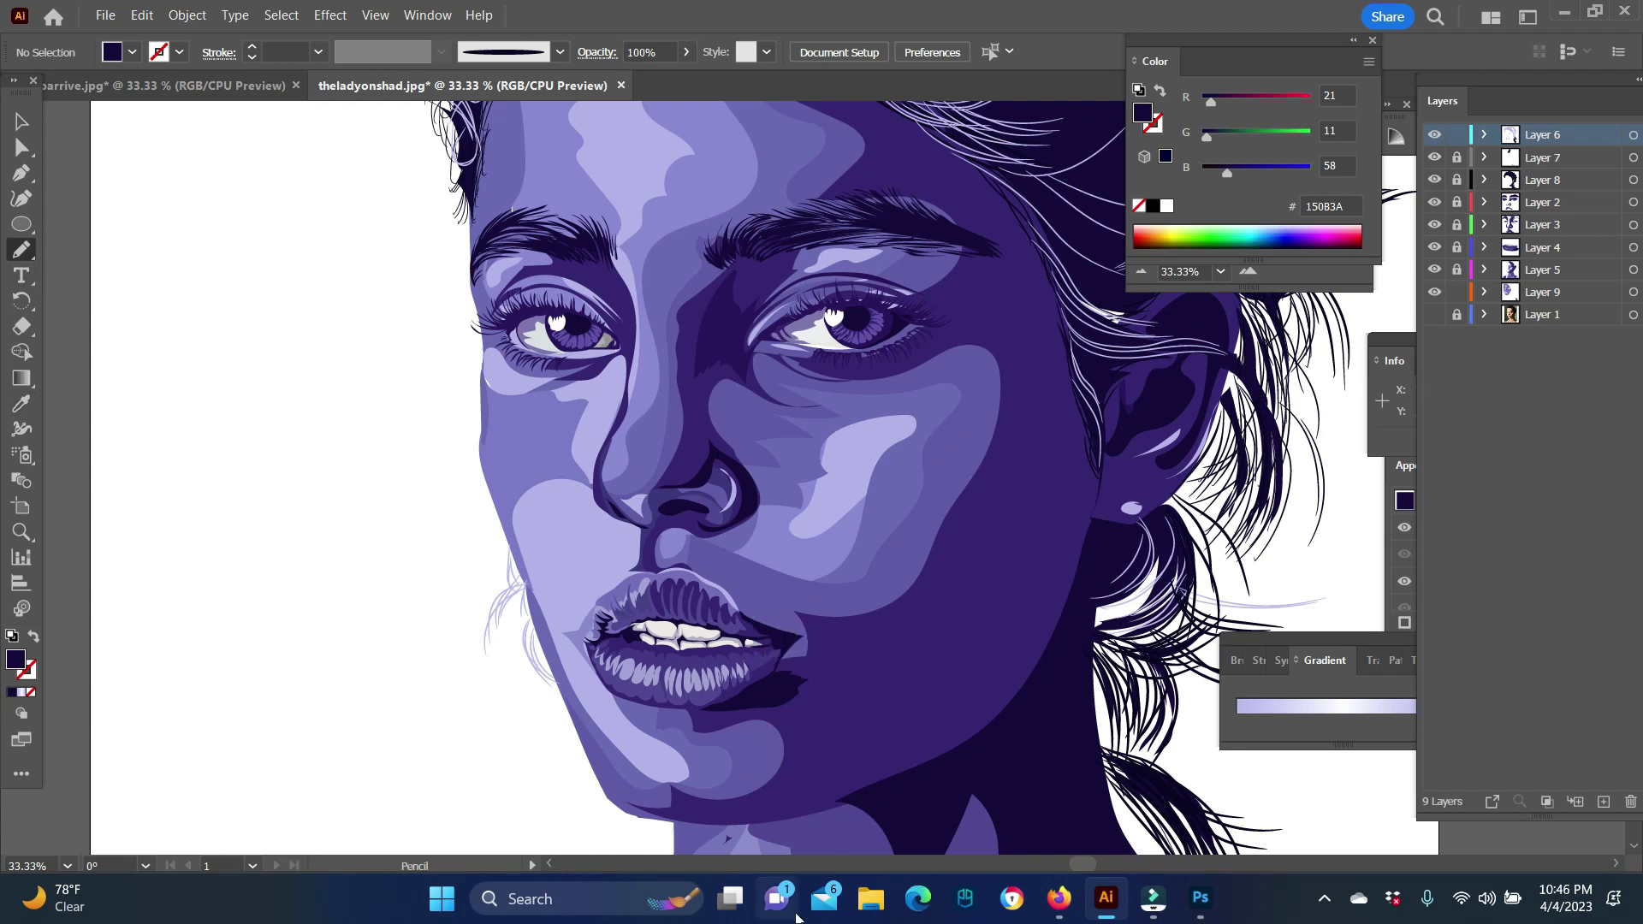
pyautogui.moveTo(643, 691); pyautogui.dragTo(618, 700)
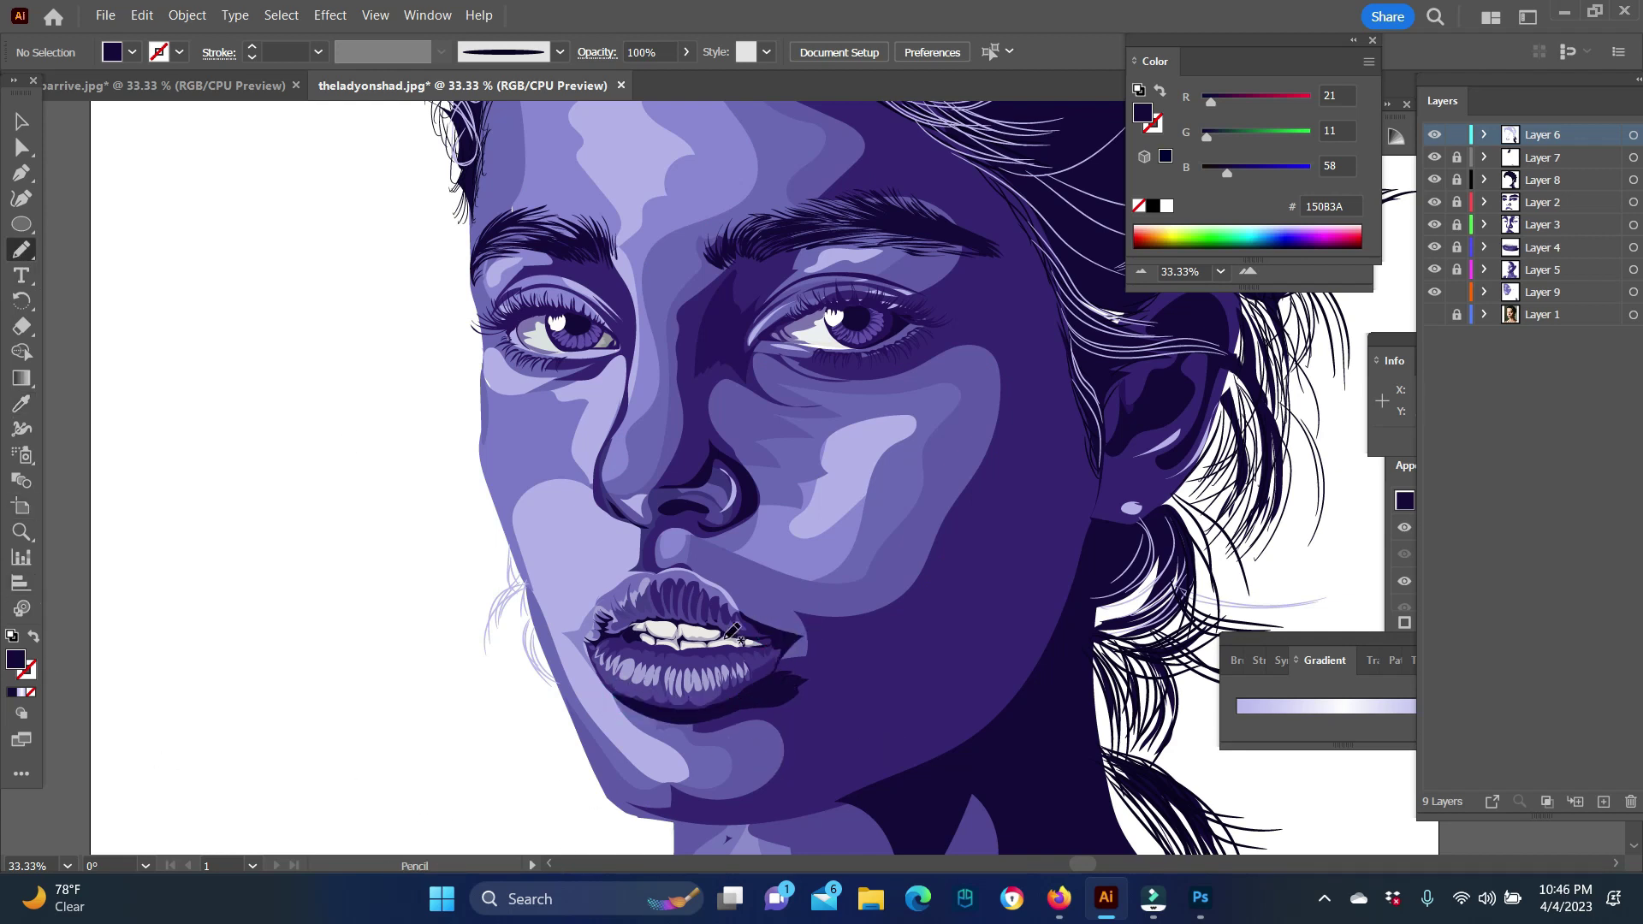
pyautogui.moveTo(700, 530); pyautogui.dragTo(700, 533)
# Step: Zoom out to the whole portrait and export it via File > Export as a JPEG
pyautogui.press('z')
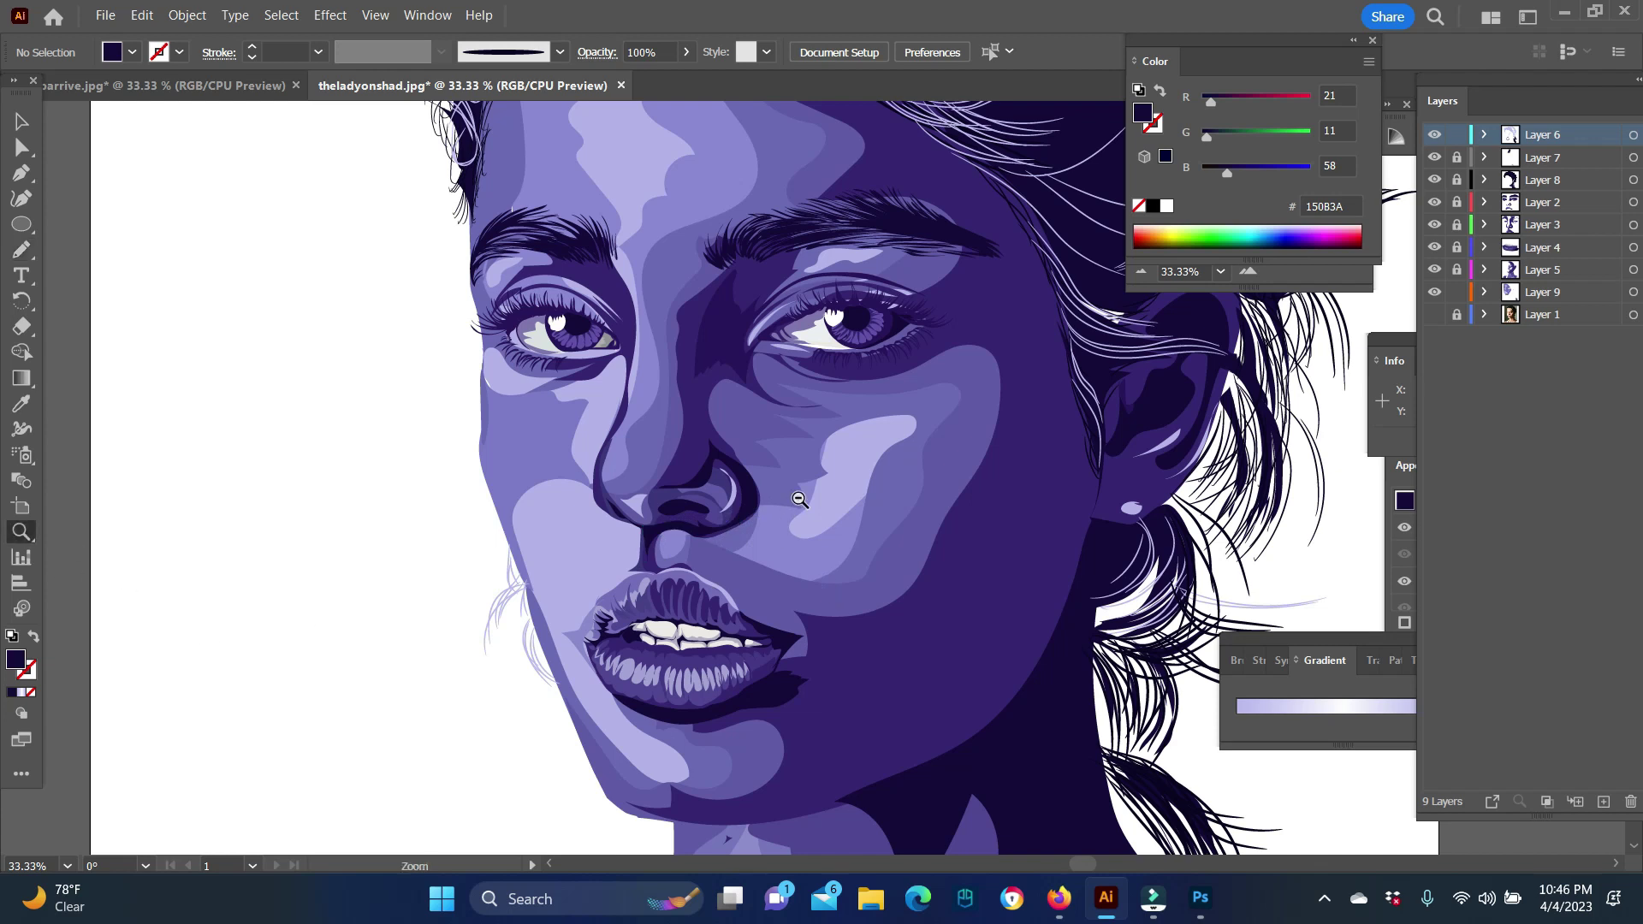
pyautogui.keyDown('alt'); pyautogui.click(799, 499); pyautogui.keyUp('alt')
pyautogui.keyDown('alt'); pyautogui.click(799, 499); pyautogui.keyUp('alt')
pyautogui.keyDown('alt'); pyautogui.click(799, 499); pyautogui.keyUp('alt')
pyautogui.click(106, 15)
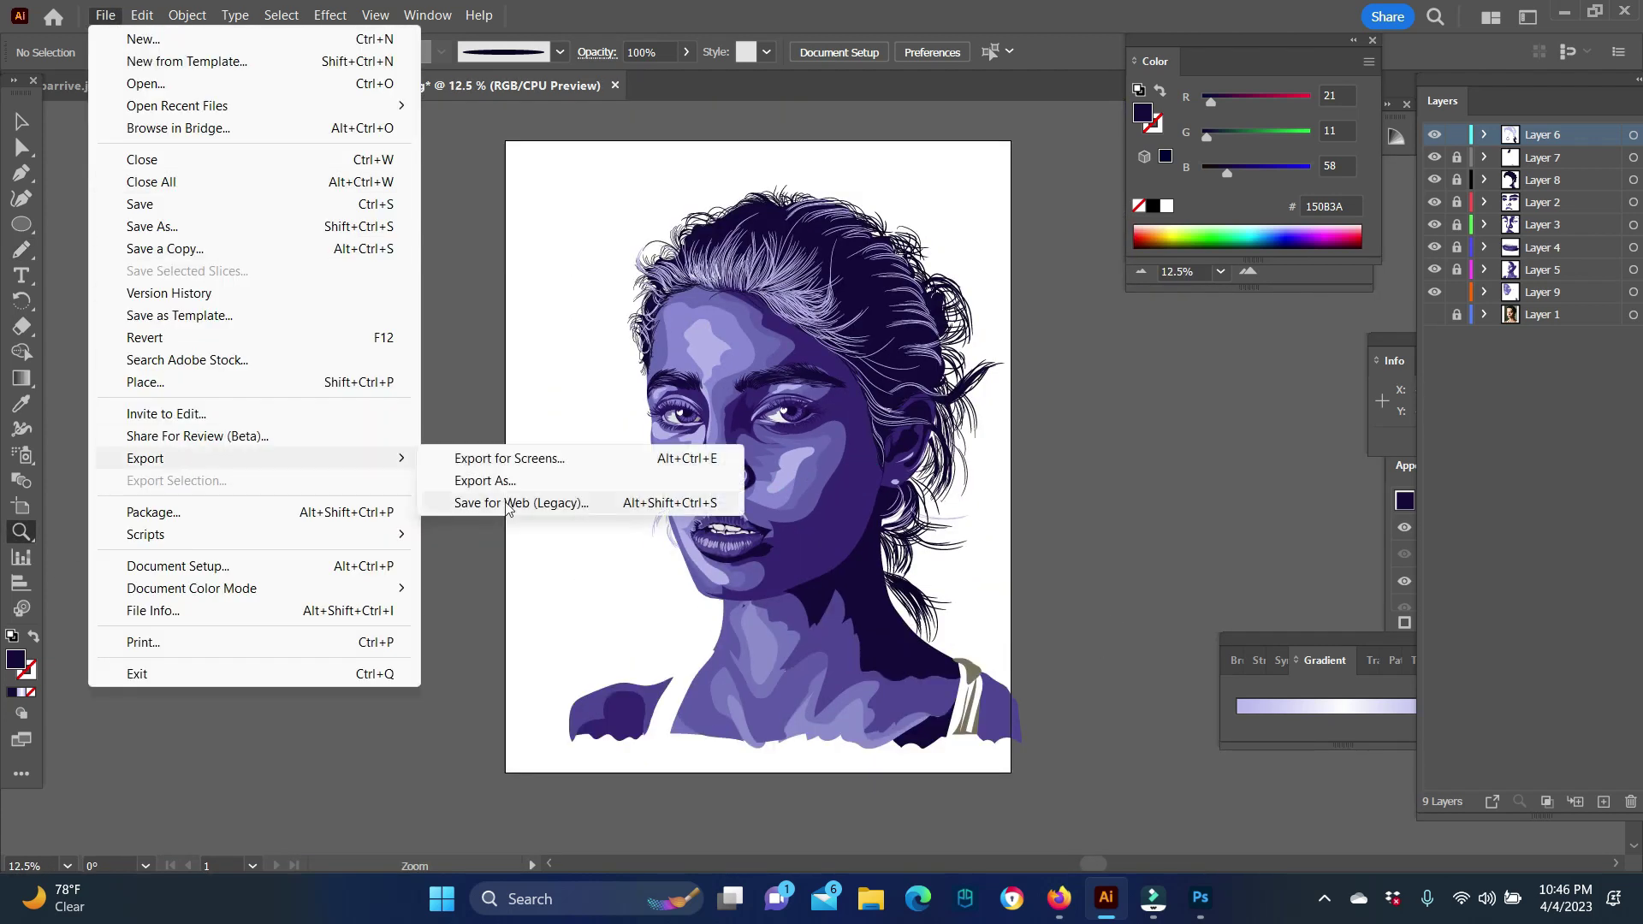
pyautogui.click(479, 480)
pyautogui.click(953, 650)
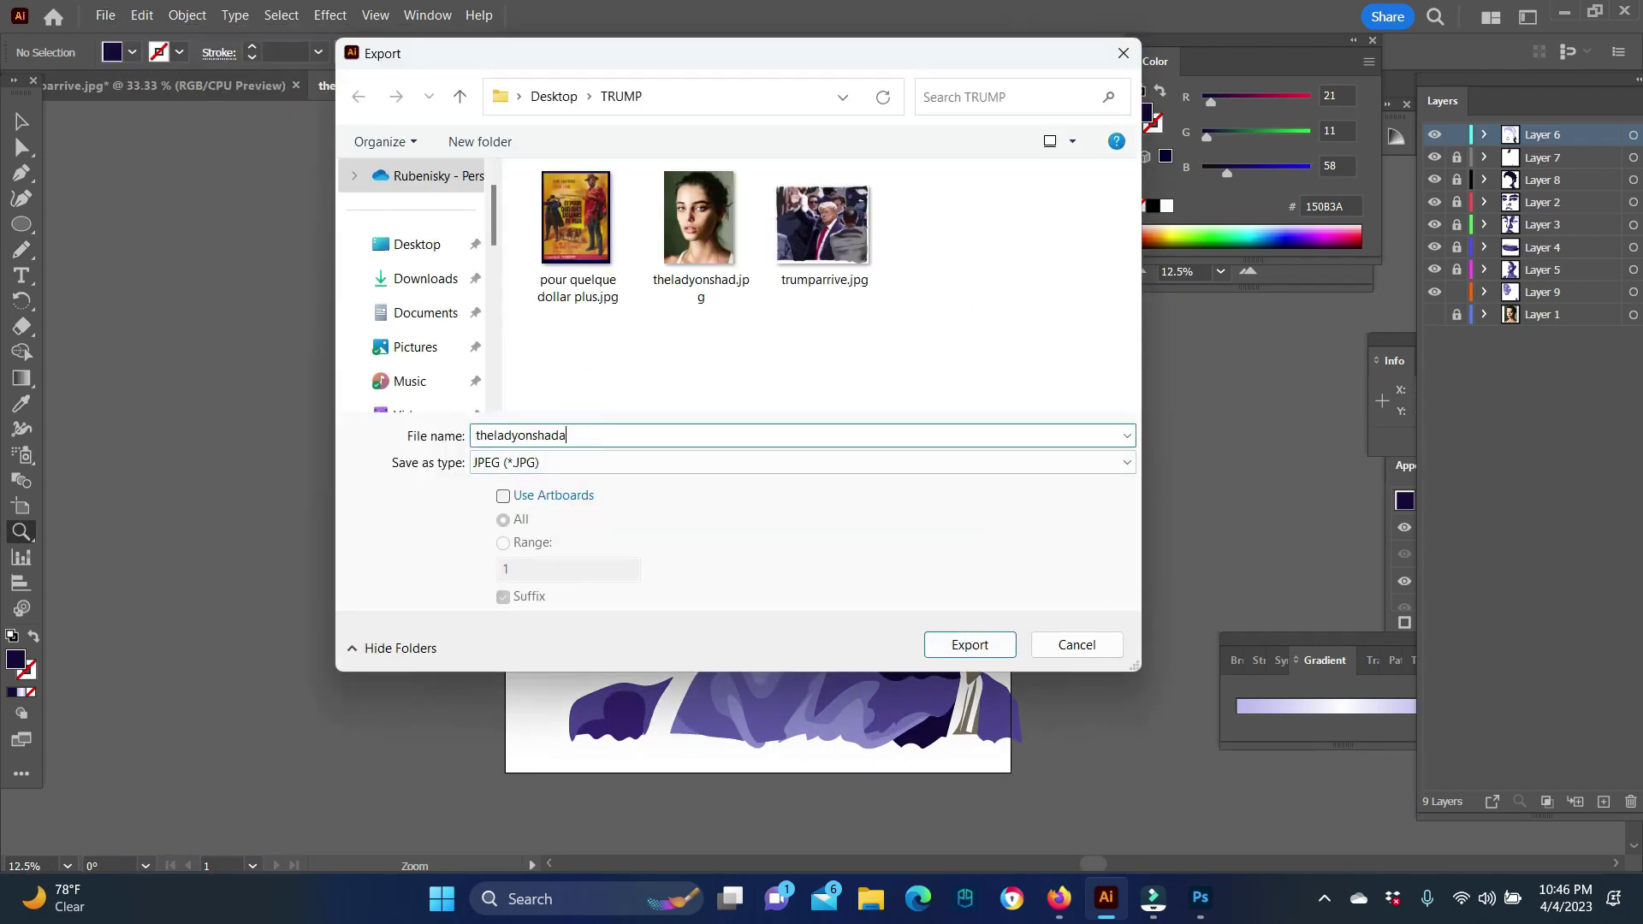